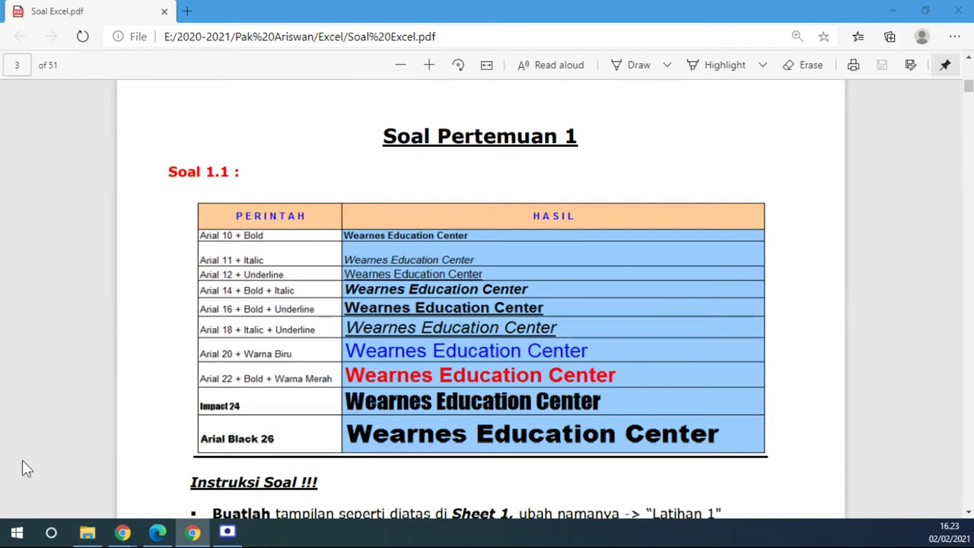
# Launch Excel 2013 from the Start menu, maximize its start screen, and dismiss the activation notice.
pyautogui.click(16, 535)
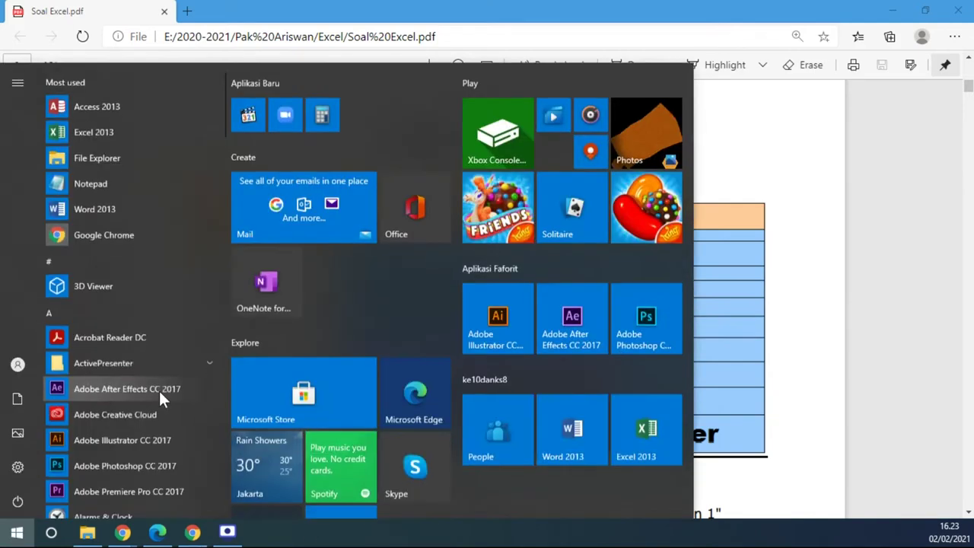
pyautogui.click(94, 131)
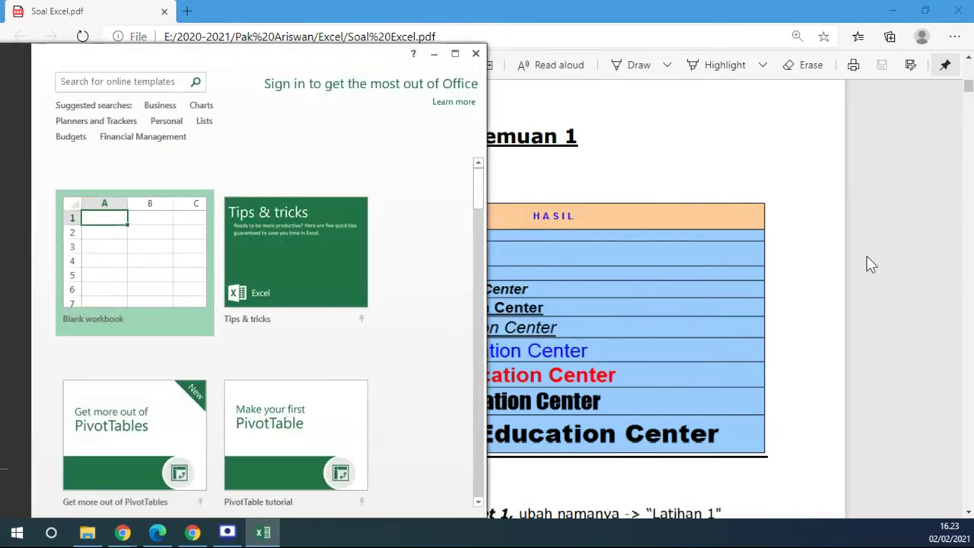
pyautogui.click(454, 53)
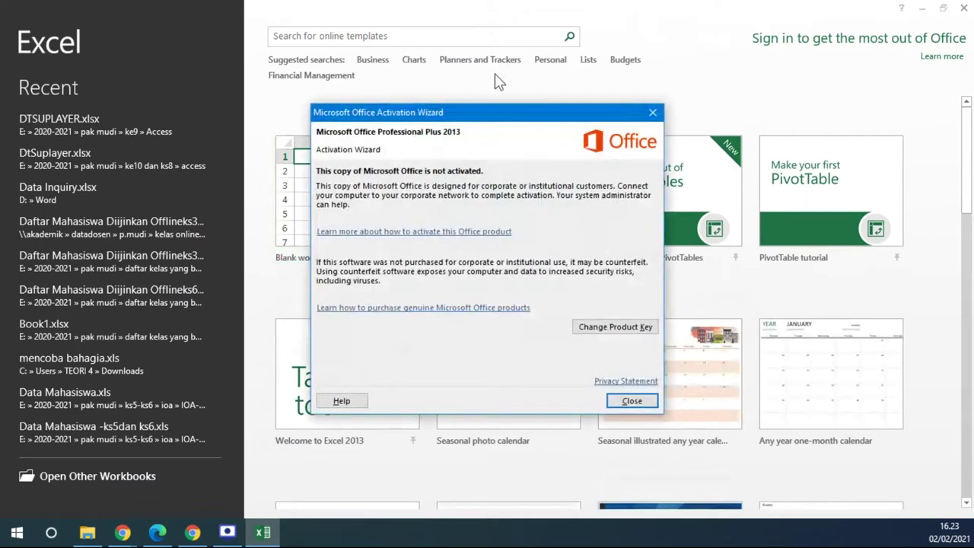
pyautogui.click(653, 113)
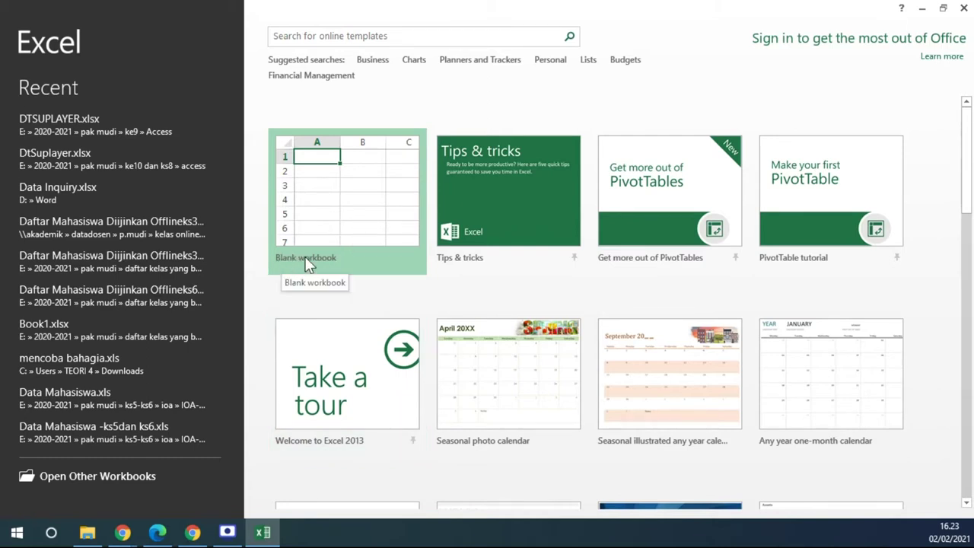
# Create a new blank workbook, Book1, and select cell B2 for the heading.
pyautogui.click(348, 210)
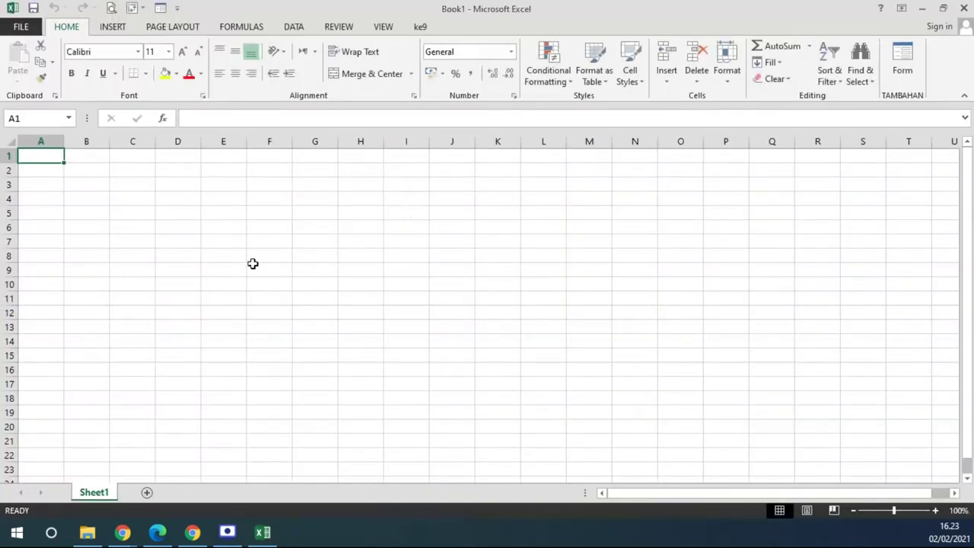
pyautogui.scroll(1, 252, 262)
pyautogui.scroll(1, 252, 261)
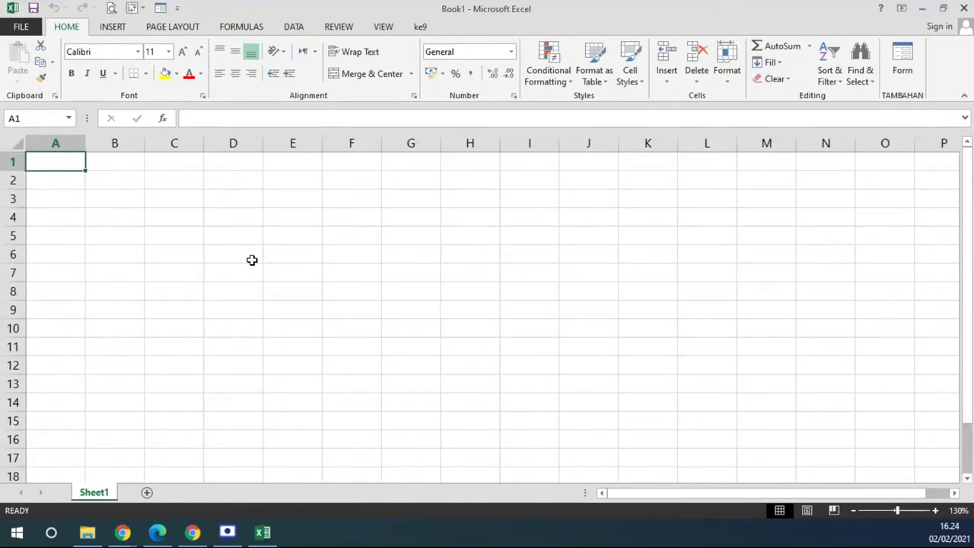
pyautogui.click(131, 184)
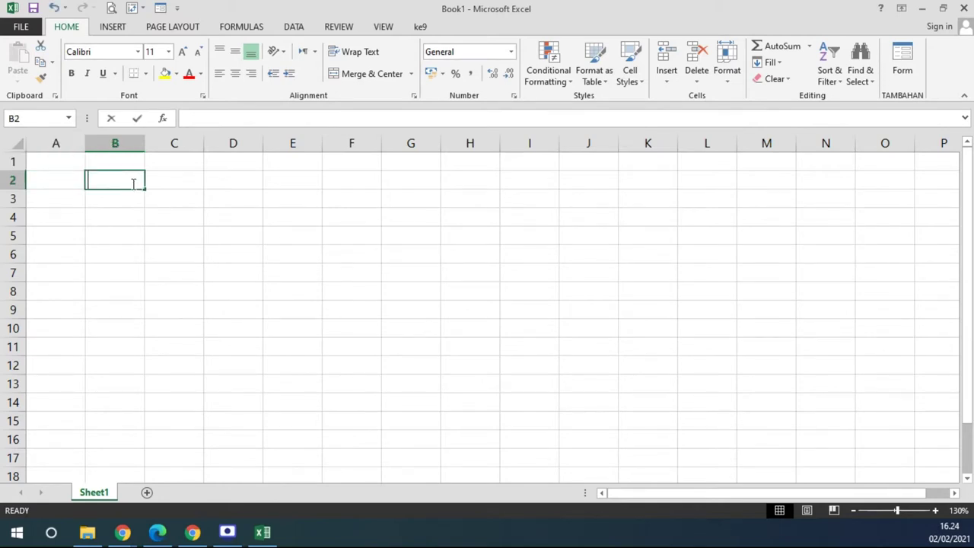
# Type the heading 'BEBERAPA ISTILAH DALAM MS EXCEL :' in cell B2.
pyautogui.write('BEBERAPA ISTILAH DA')
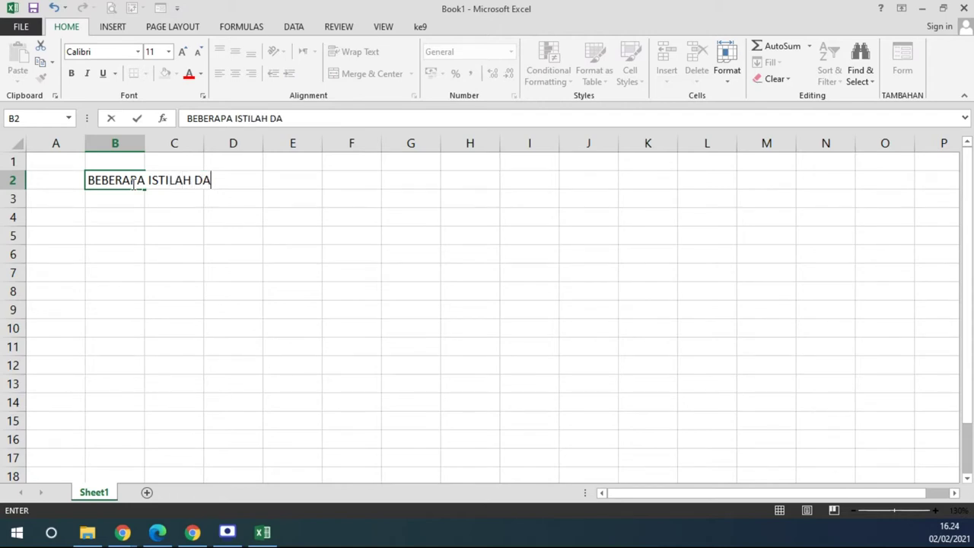
pyautogui.write('LAM MS EXC')
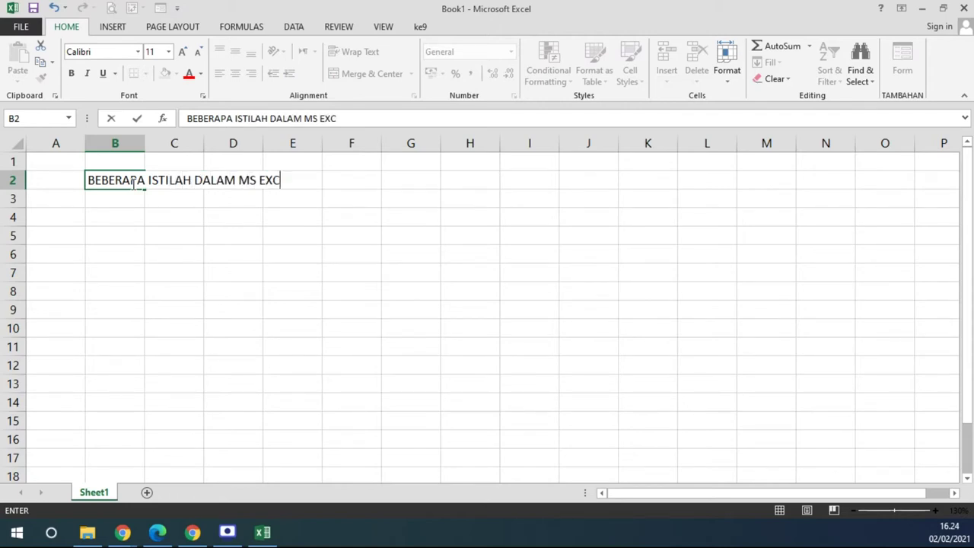
pyautogui.write('EL :')
pyautogui.press('Return')
# Enter '1. WORK BOOK (file excel)' in cell B3.
pyautogui.write('1. WORK BOOK')
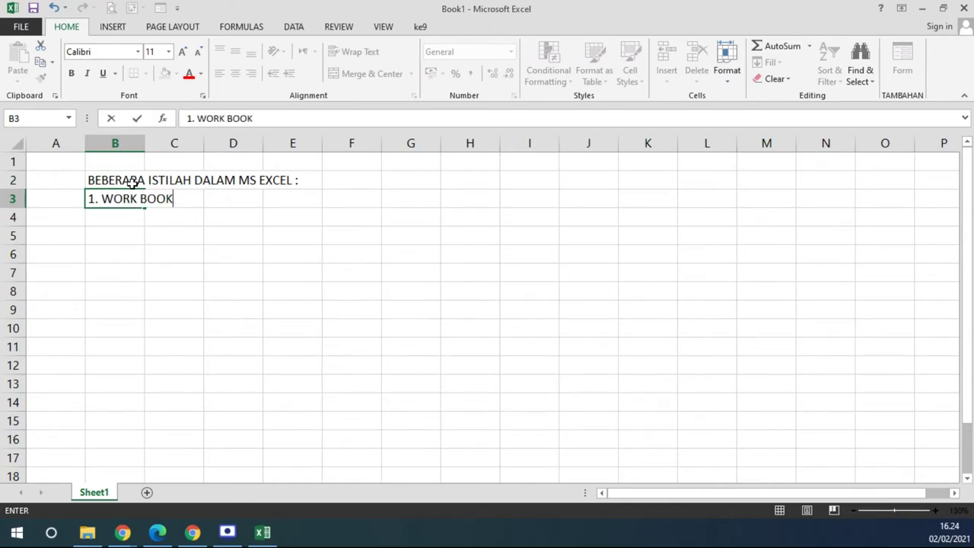
pyautogui.write(' (')
pyautogui.write('file excel)')
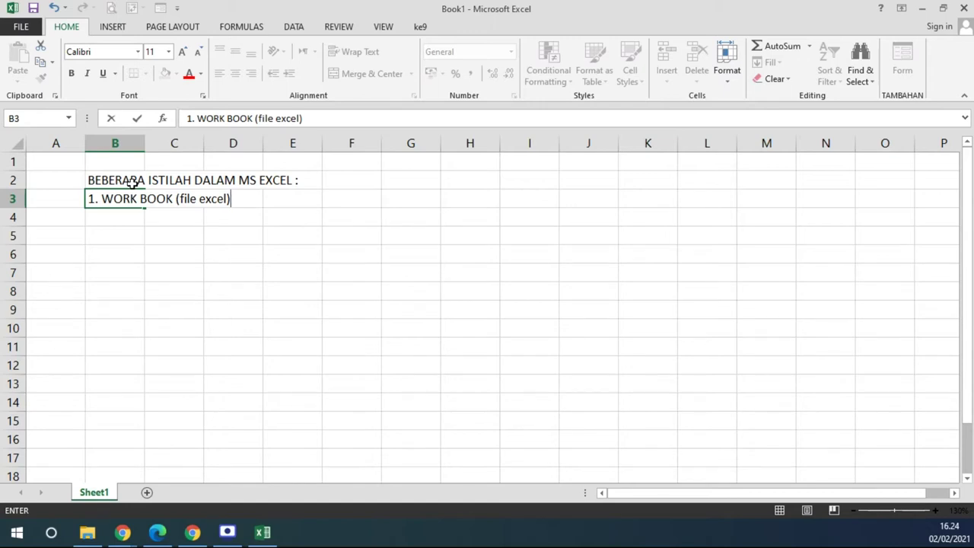
pyautogui.click(196, 294)
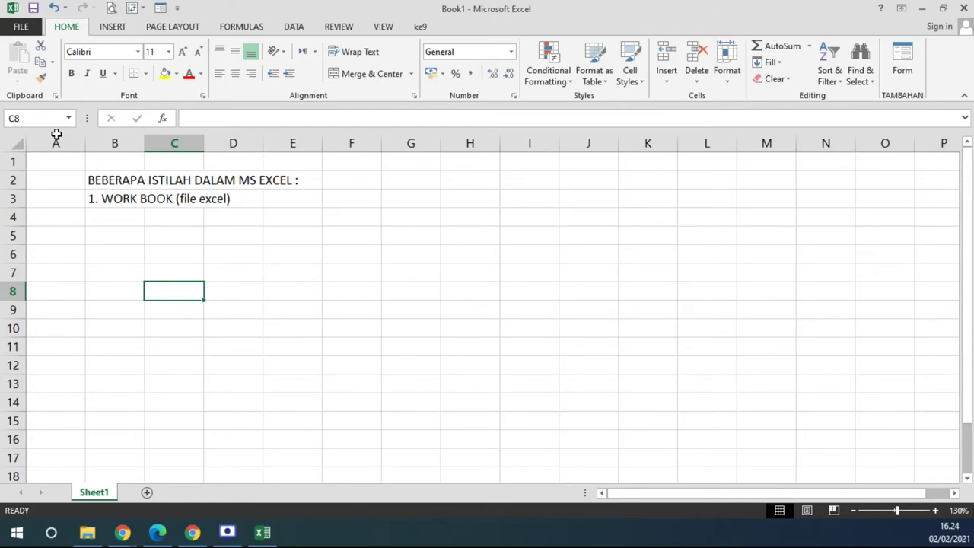
pyautogui.click(29, 23)
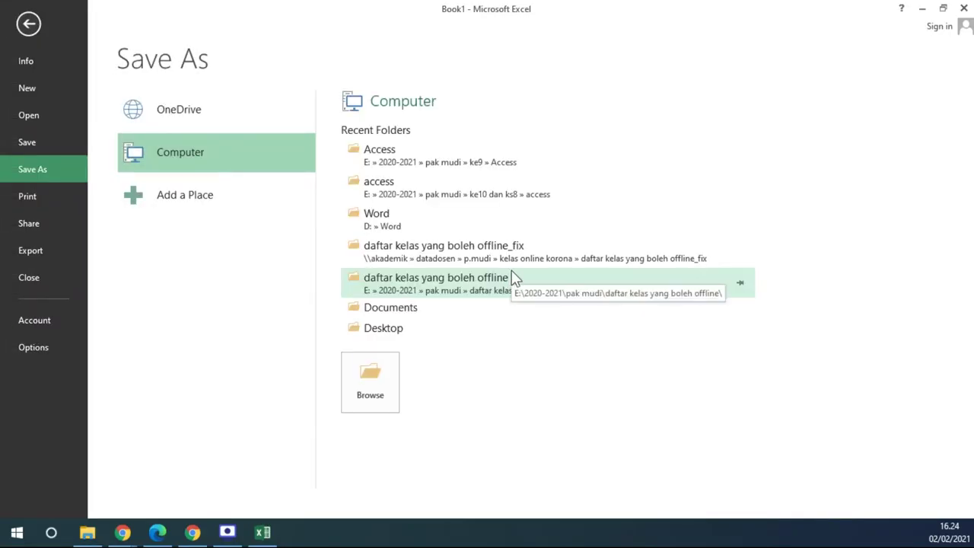
# In the Save As dialog, navigate to Data (E:) > 2020-2021 > Pak Ariswan.
pyautogui.click(375, 368)
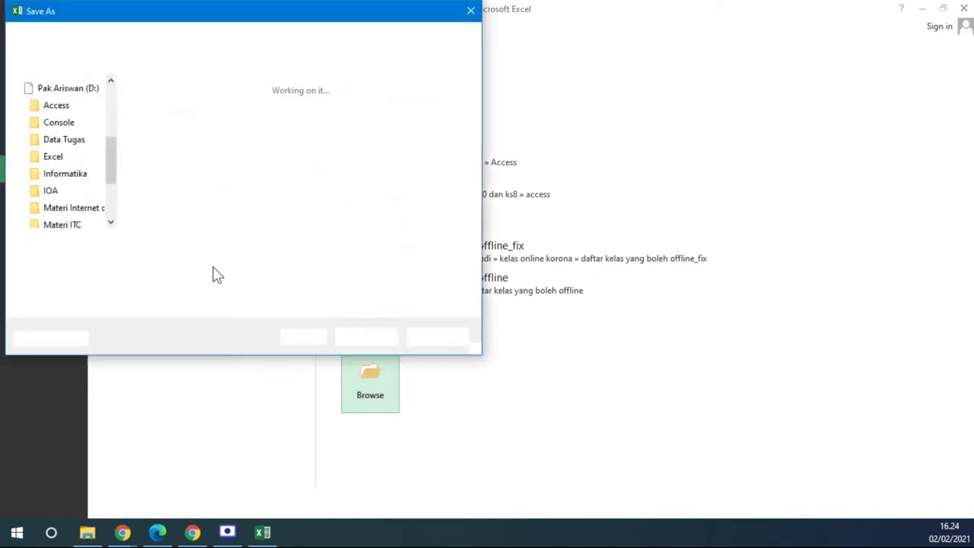
pyautogui.moveTo(111, 103); pyautogui.dragTo(113, 149)
pyautogui.click(59, 168)
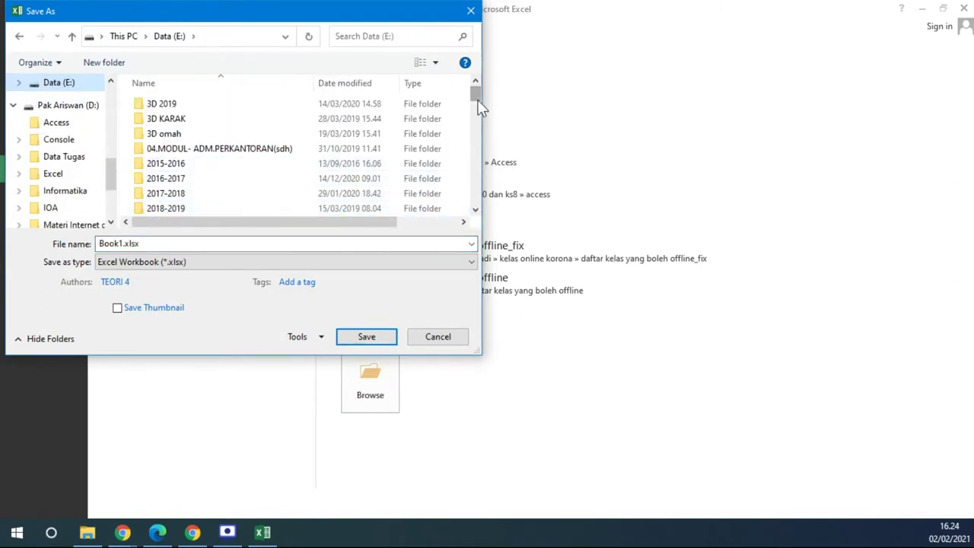
pyautogui.scroll(-2, 479, 107)
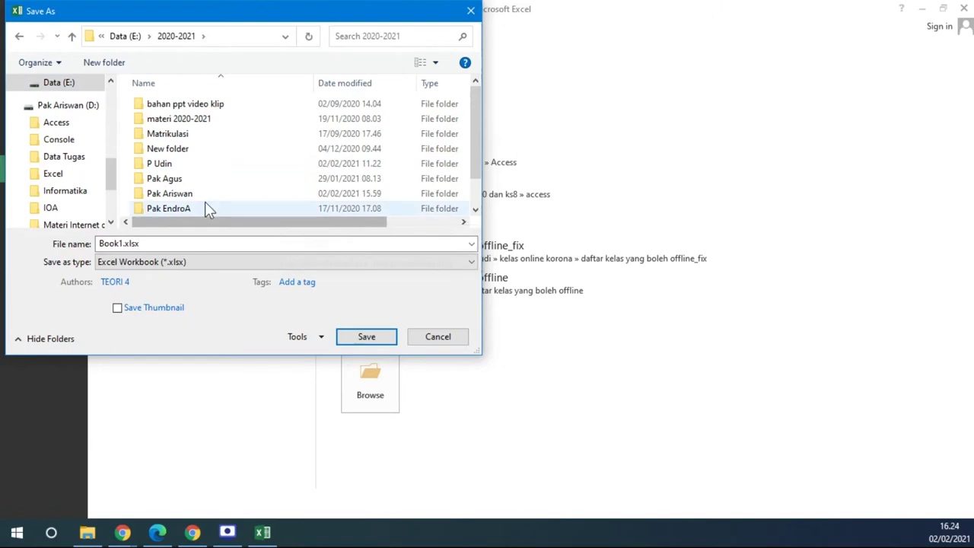
pyautogui.doubleClick(200, 194)
# Replace the file name Book1 with Tugas1.
pyautogui.click(206, 242)
pyautogui.moveTo(101, 244)
pyautogui.mouseDown()
pyautogui.moveTo(150, 244)
pyautogui.moveTo(90, 242)
pyautogui.mouseUp()
pyautogui.click(151, 243)
pyautogui.write('Tugas1')
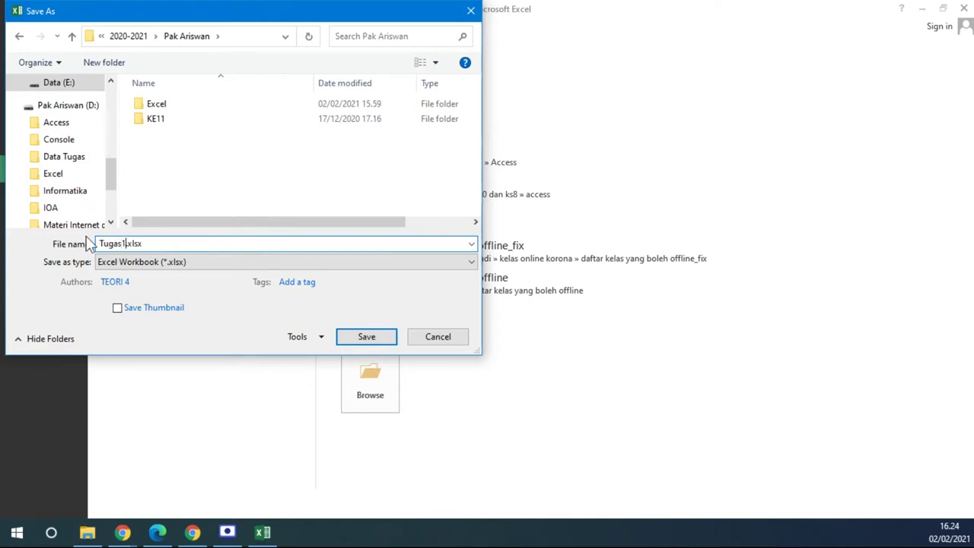
pyautogui.hotkey('shift', 'End')
pyautogui.press('Delete')
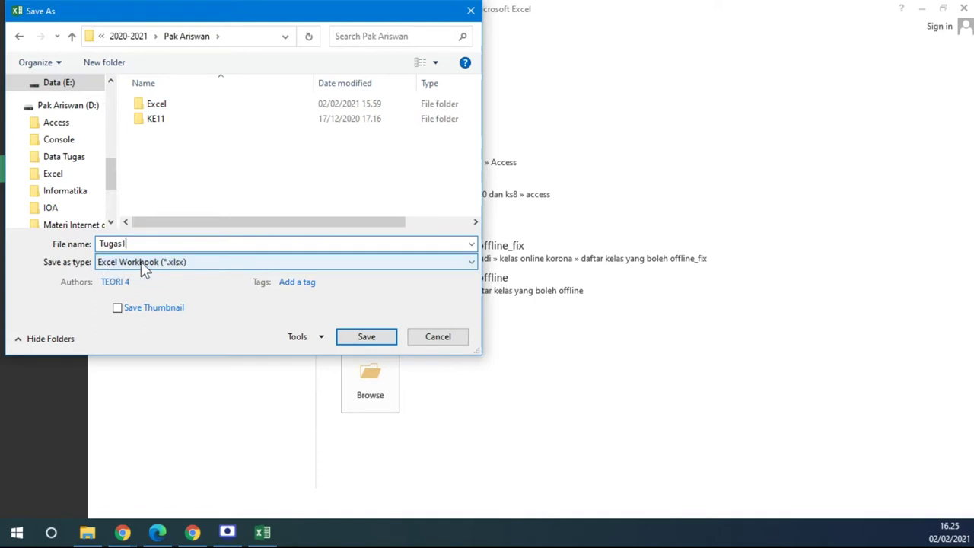
pyautogui.click(142, 265)
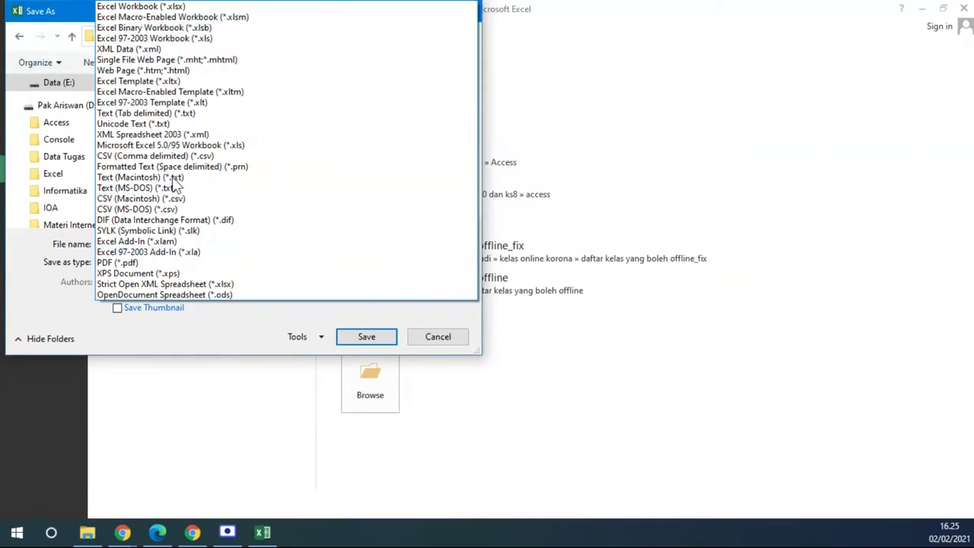
# Save the workbook as Tugas1.xlsx with the Excel Workbook (*.xlsx) format.
pyautogui.click(49, 296)
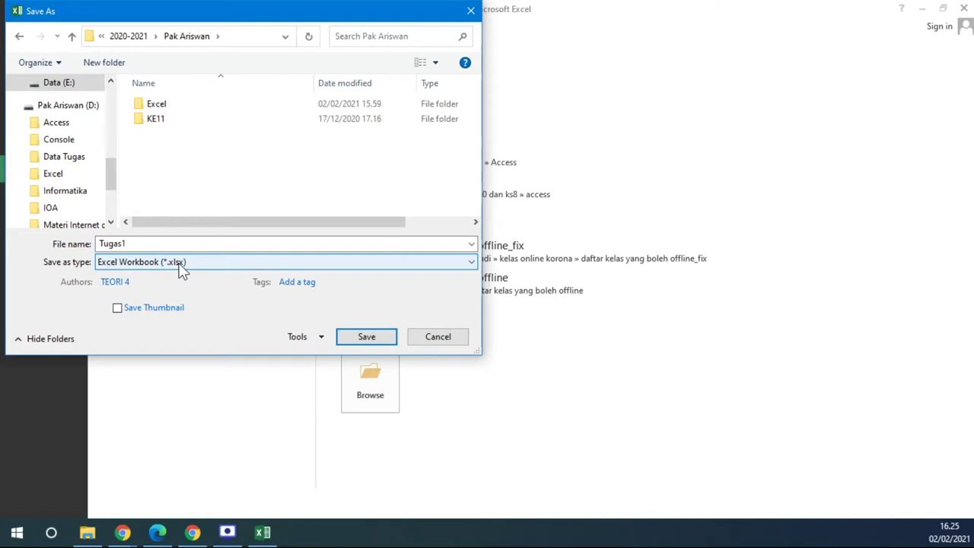
pyautogui.click(157, 243)
pyautogui.write('.xlsx')
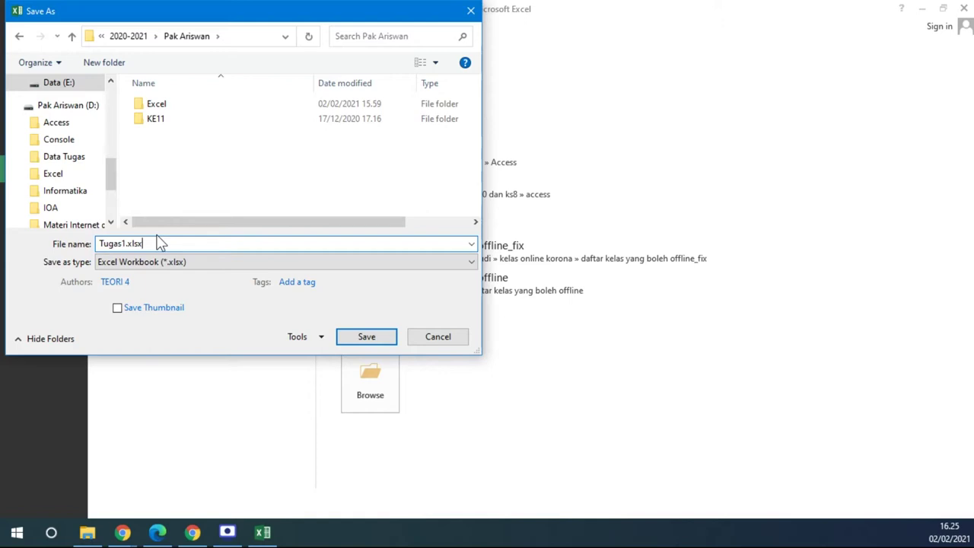
pyautogui.click(159, 263)
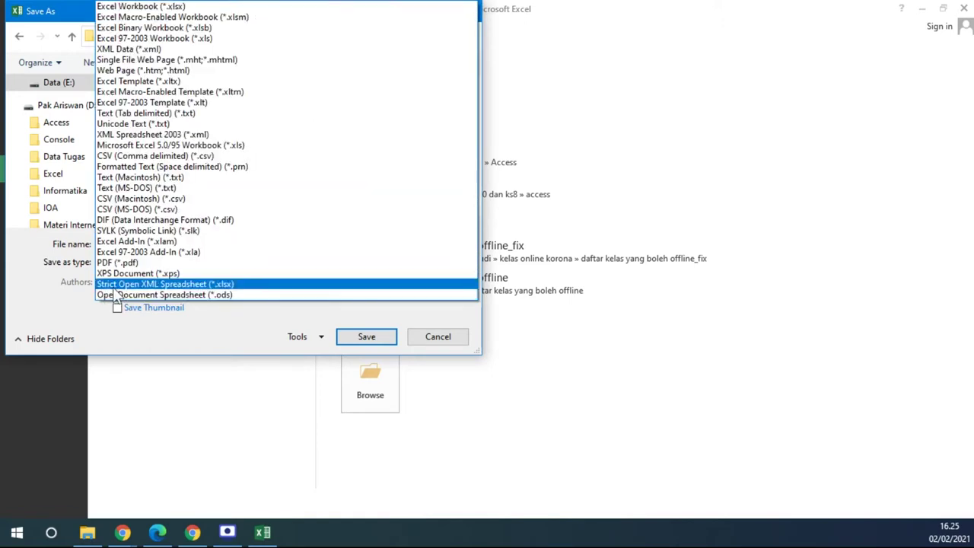
pyautogui.click(118, 263)
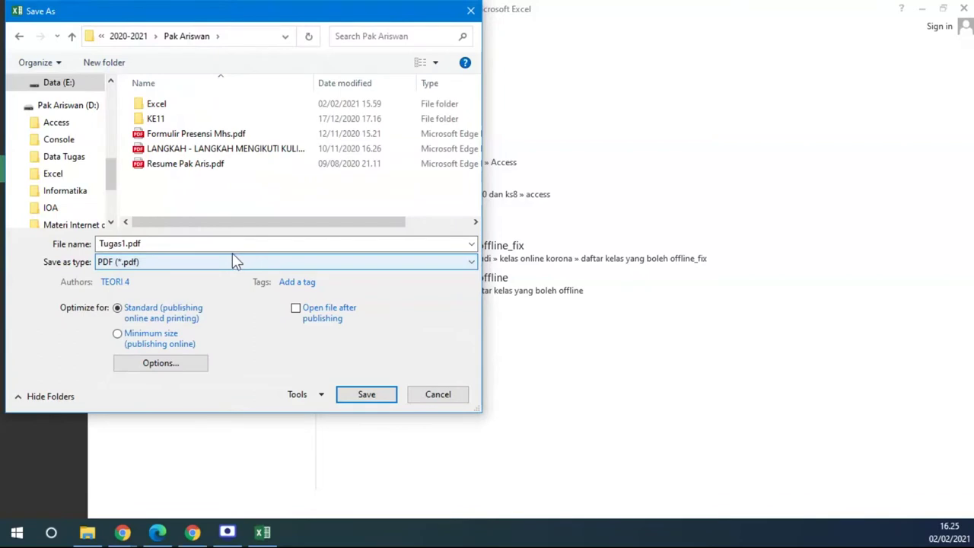
pyautogui.click(179, 262)
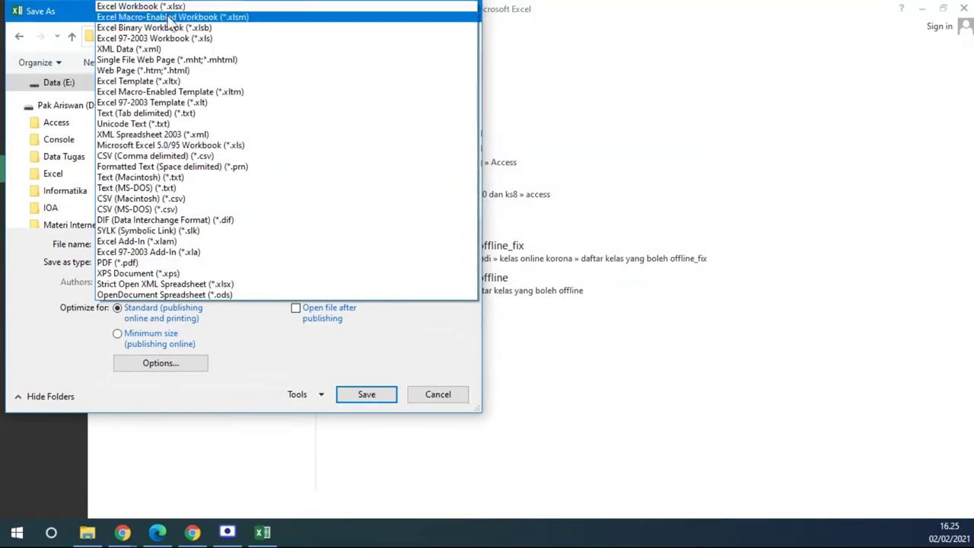
pyautogui.click(174, 6)
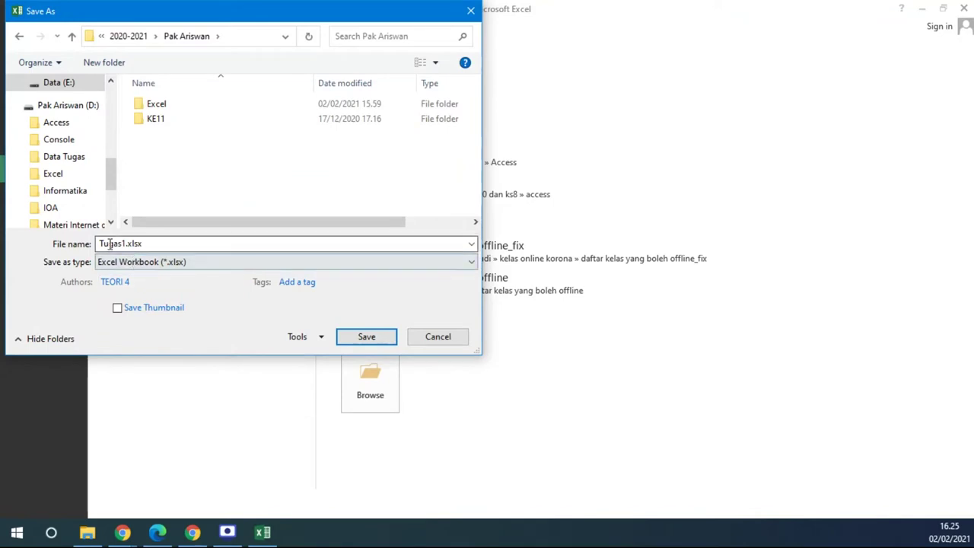
pyautogui.click(370, 335)
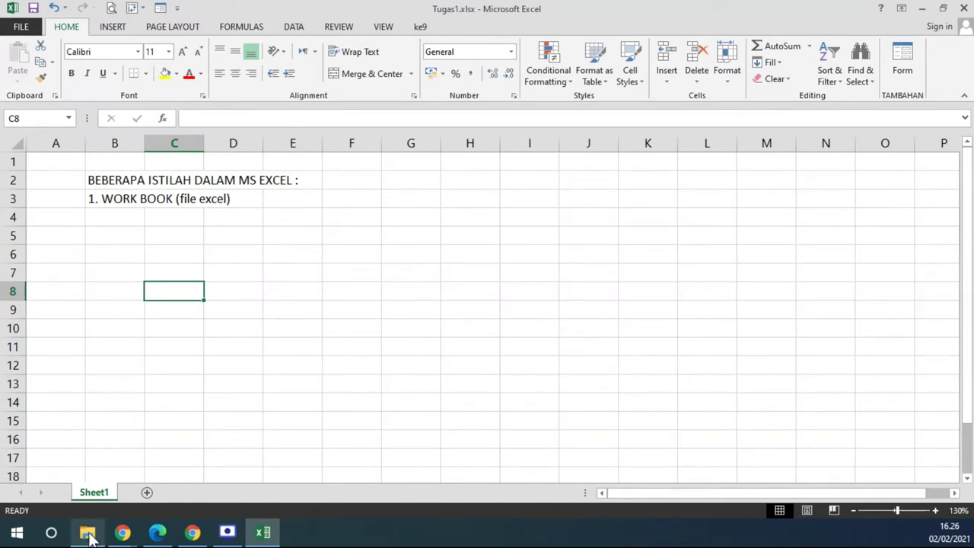
# Locate the saved Tugas1.xlsx in the Pak Ariswan folder and close Excel.
pyautogui.click(90, 533)
pyautogui.scroll(1, 168, 296)
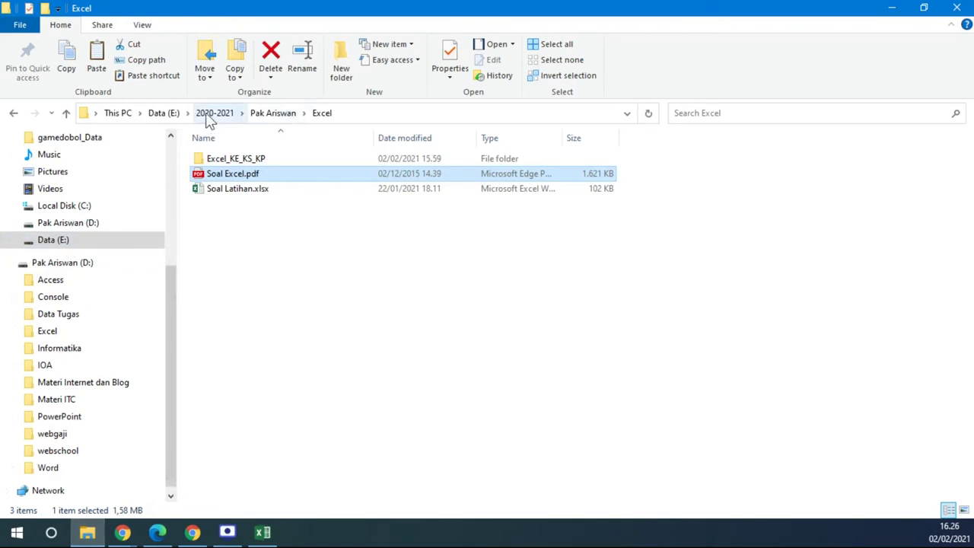
pyautogui.click(270, 112)
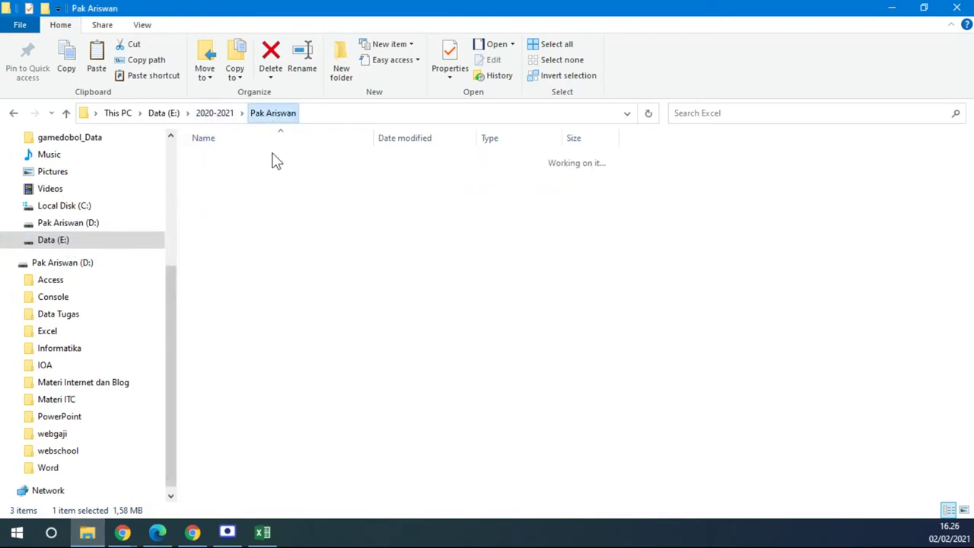
pyautogui.click(213, 235)
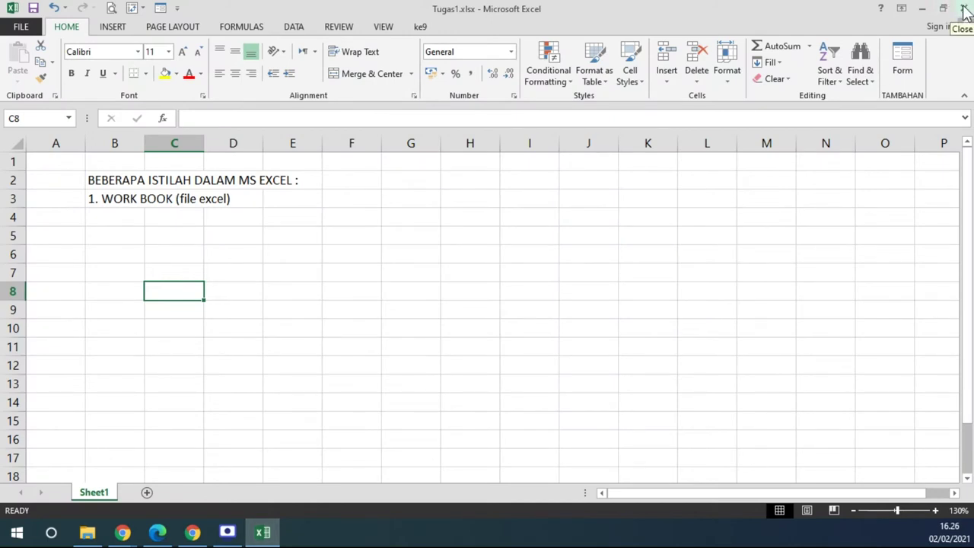
pyautogui.click(965, 9)
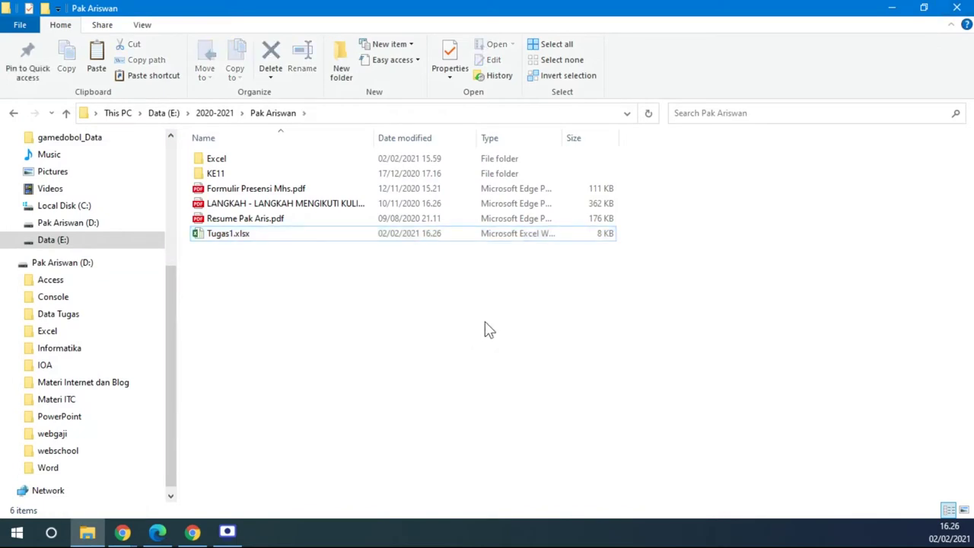
# Reopen Tugas1.xlsx from File Explorer and dismiss the activation notice.
pyautogui.click(17, 532)
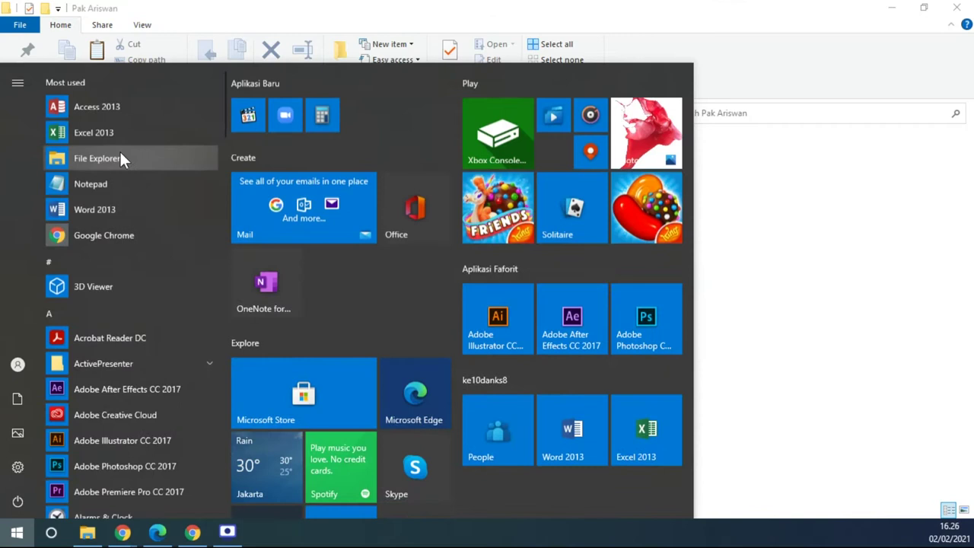
pyautogui.click(833, 299)
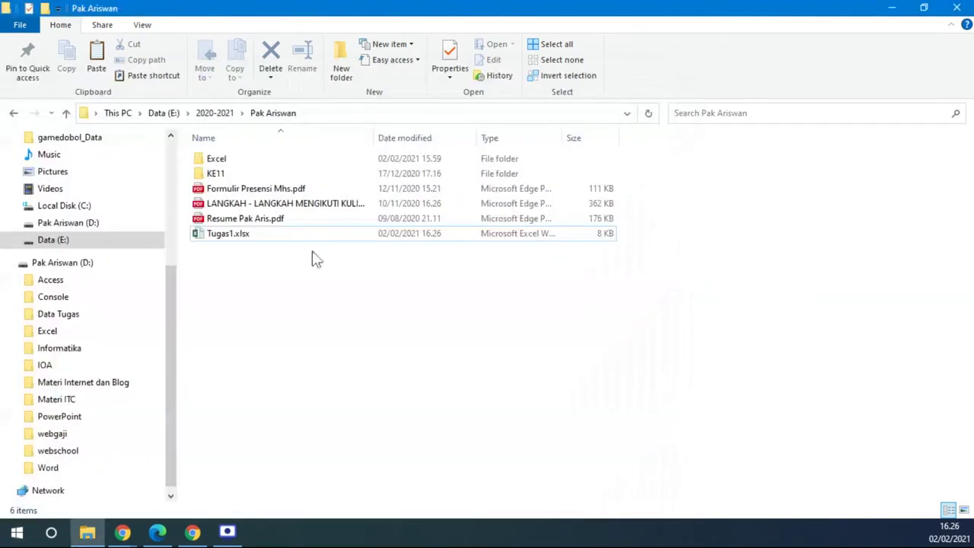
pyautogui.doubleClick(256, 235)
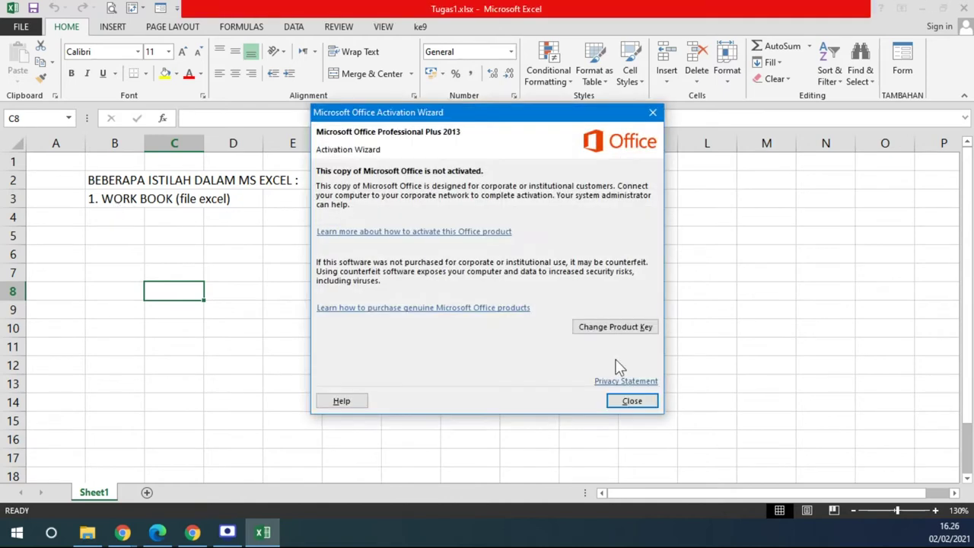
pyautogui.click(626, 404)
# In B4, enter note '2. WORK SHEET (SHEET)', defined as Excel's working windows inside a workbook.
pyautogui.click(118, 217)
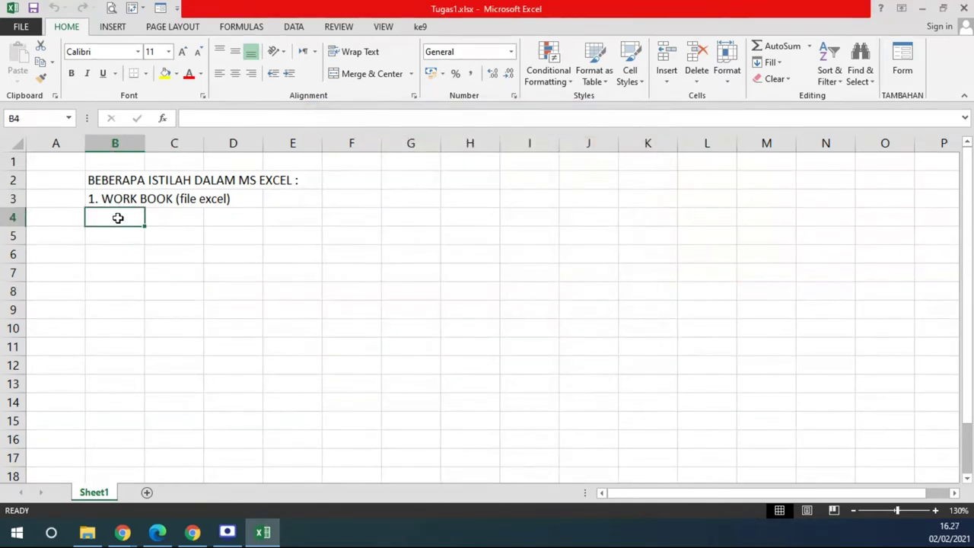
pyautogui.write('2.')
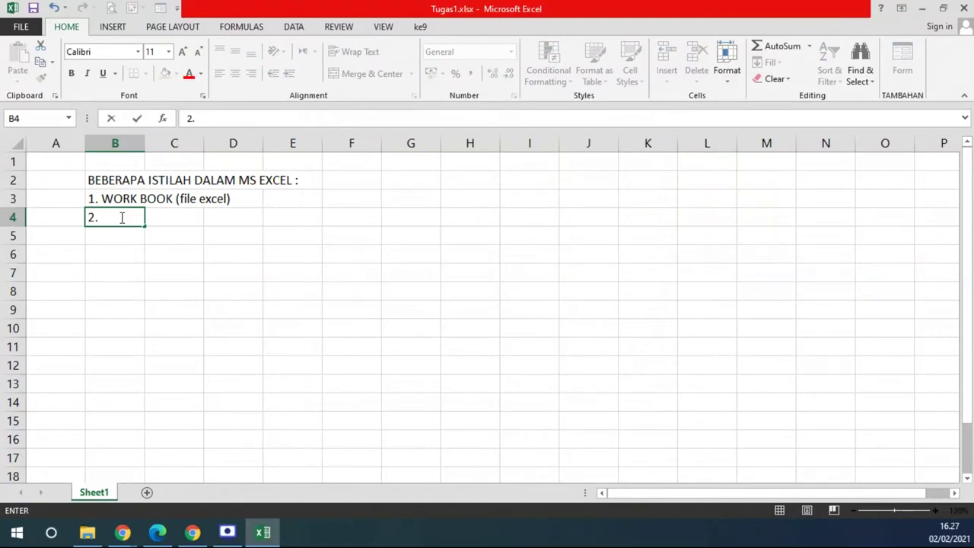
pyautogui.write(' WORK SHEET (SHEET) - jendela- jen')
pyautogui.press('BackSpace')
pyautogui.press('BackSpace')
pyautogui.write('endela kerja excel di dalam sebuah workbook')
pyautogui.press('Return')
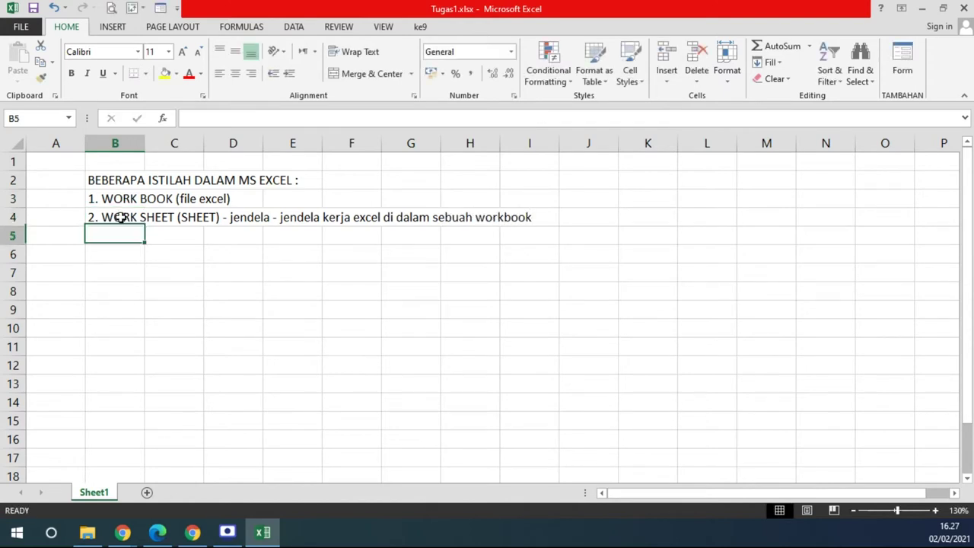
pyautogui.keyDown('ctrl'); pyautogui.scroll(3, 175, 227); pyautogui.keyUp('ctrl')
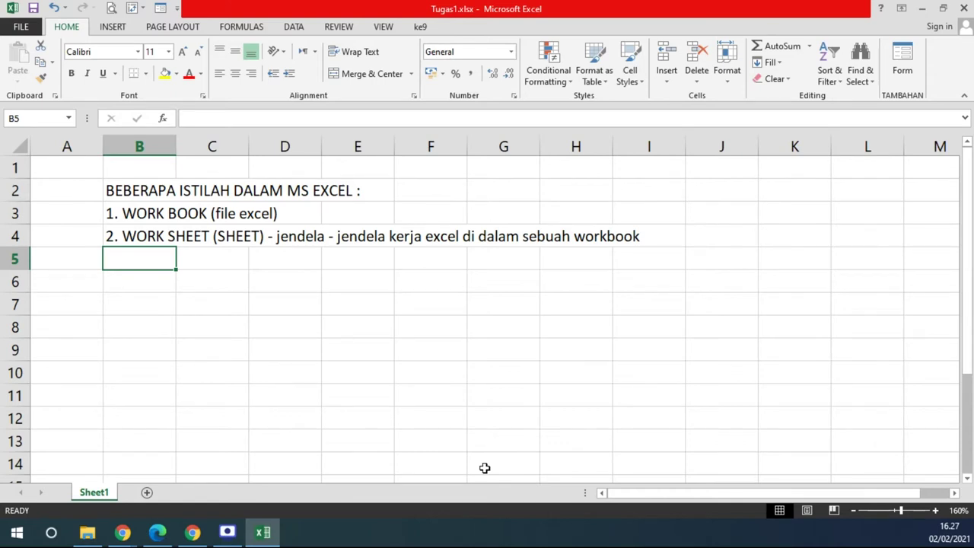
# Add four blank worksheets, Sheet2 through Sheet5, and return to Sheet1.
pyautogui.click(146, 493)
pyautogui.click(192, 493)
pyautogui.click(239, 493)
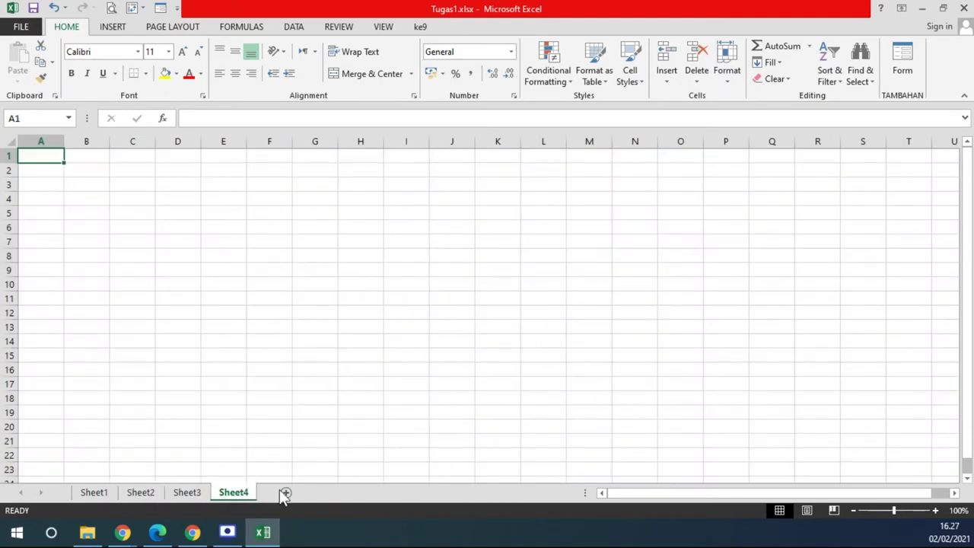
pyautogui.click(285, 493)
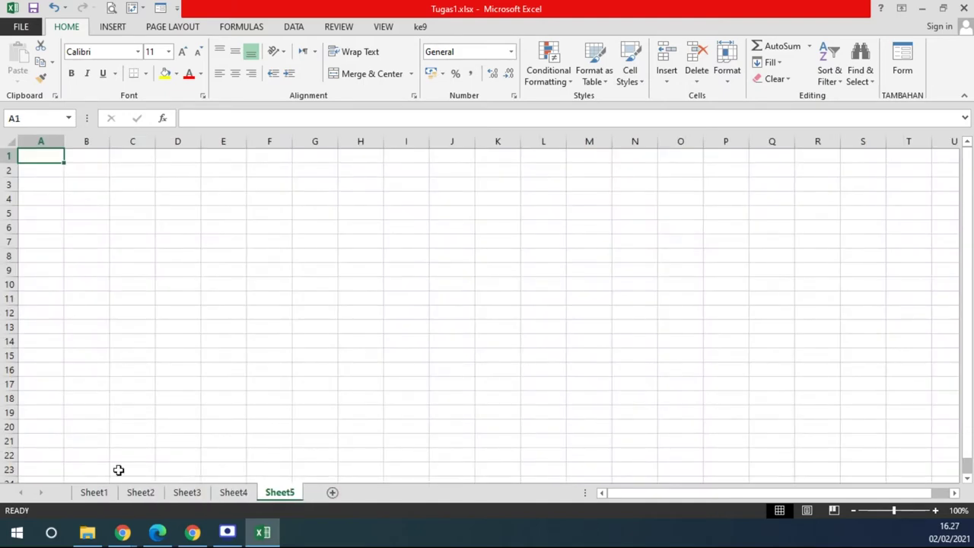
pyautogui.click(107, 492)
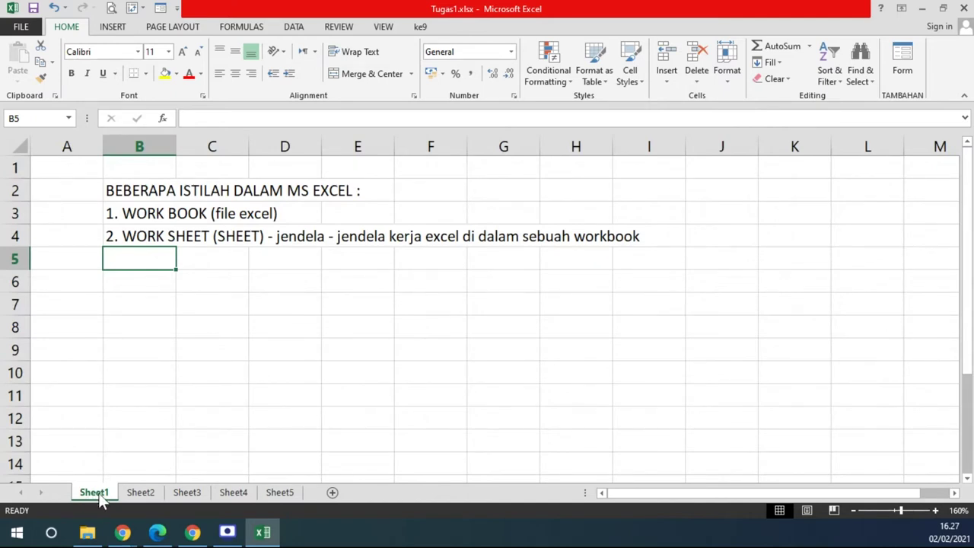
pyautogui.moveTo(103, 498); pyautogui.dragTo(141, 508)
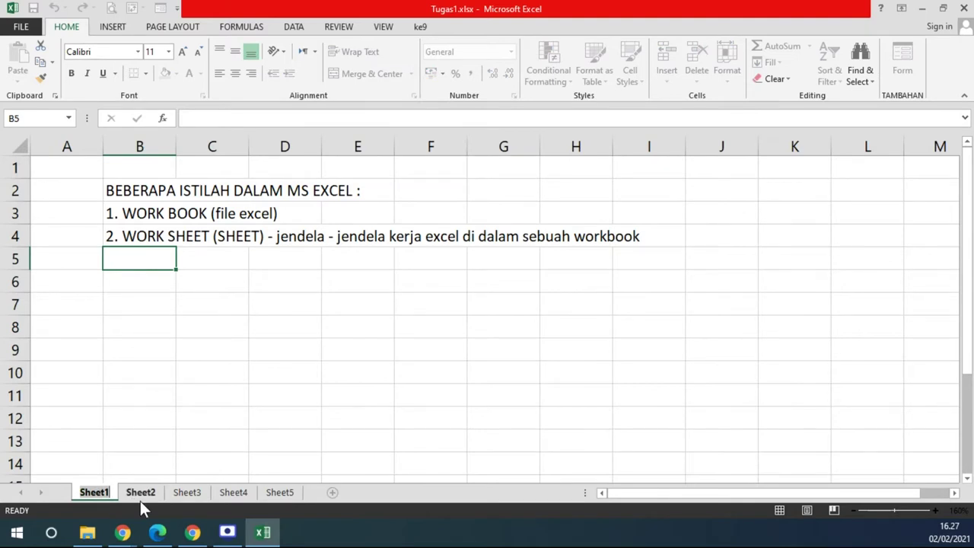
pyautogui.click(128, 443)
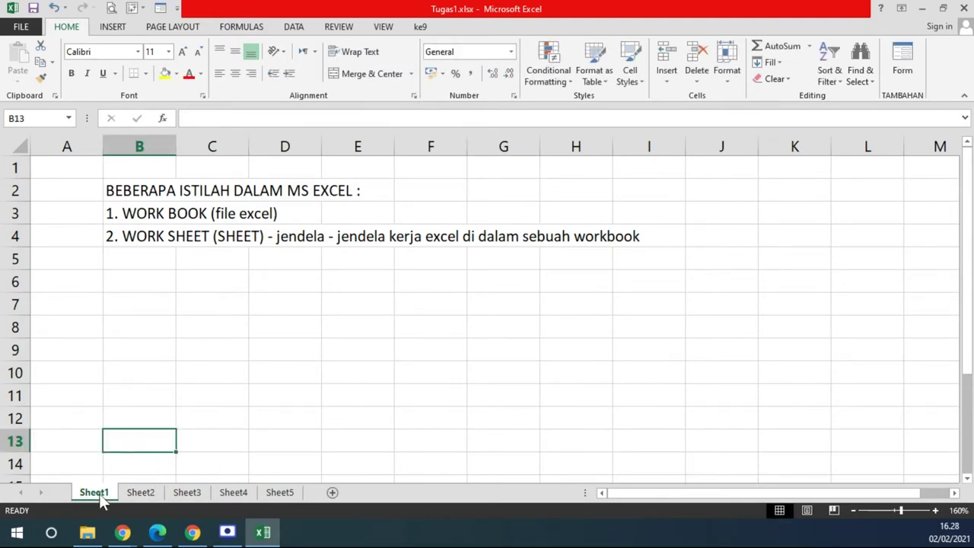
# Rename the Sheet1 tab to 1.1 and the Sheet2 tab to 1.2.
pyautogui.moveTo(103, 496); pyautogui.dragTo(157, 531)
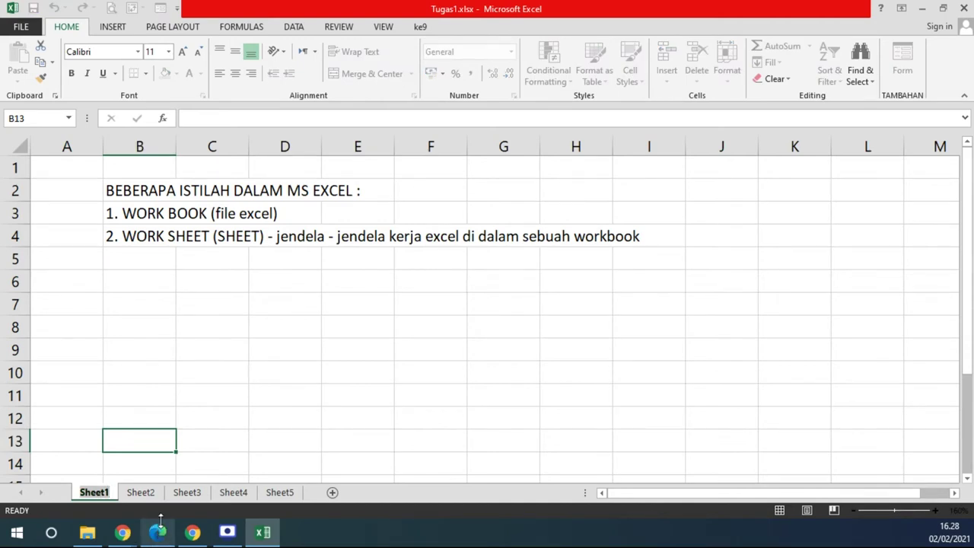
pyautogui.write('1.1')
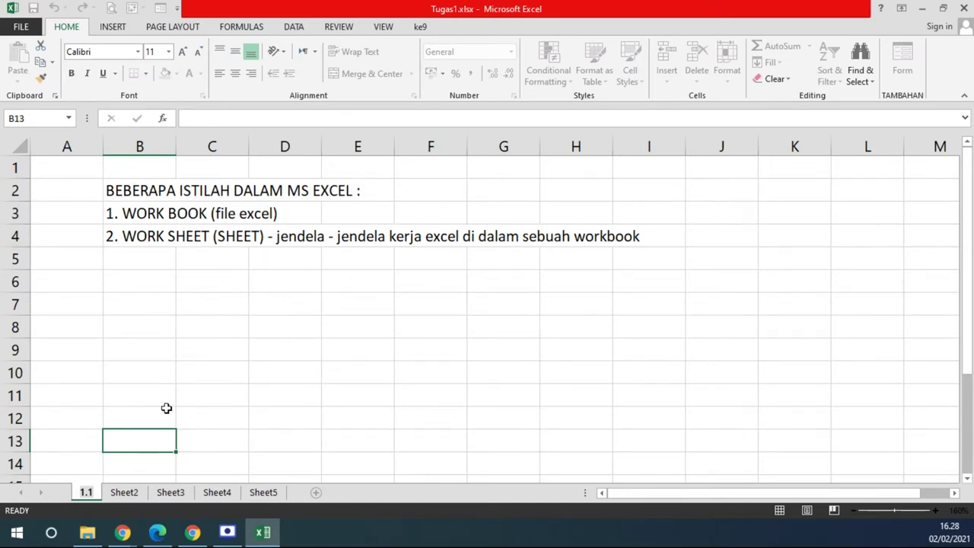
pyautogui.click(124, 493)
pyautogui.hotkey('alt', 'h')
pyautogui.write('or1.2')
pyautogui.press('Return')
# Rename the Sheet3 tab to 1.3, then check each renamed sheet and return to 1.1.
pyautogui.doubleClick(154, 492)
pyautogui.write('1.3')
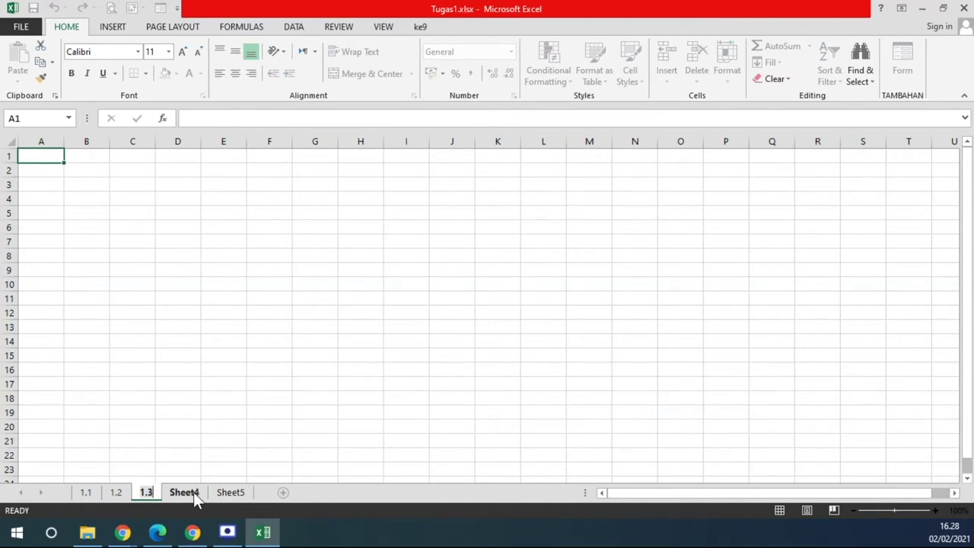
pyautogui.press('Return')
pyautogui.click(88, 491)
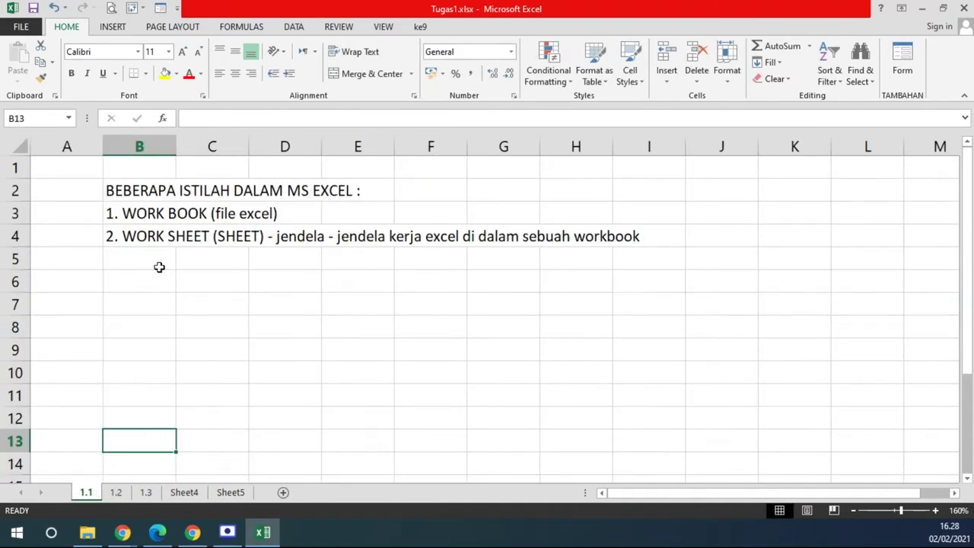
pyautogui.click(116, 493)
pyautogui.click(146, 493)
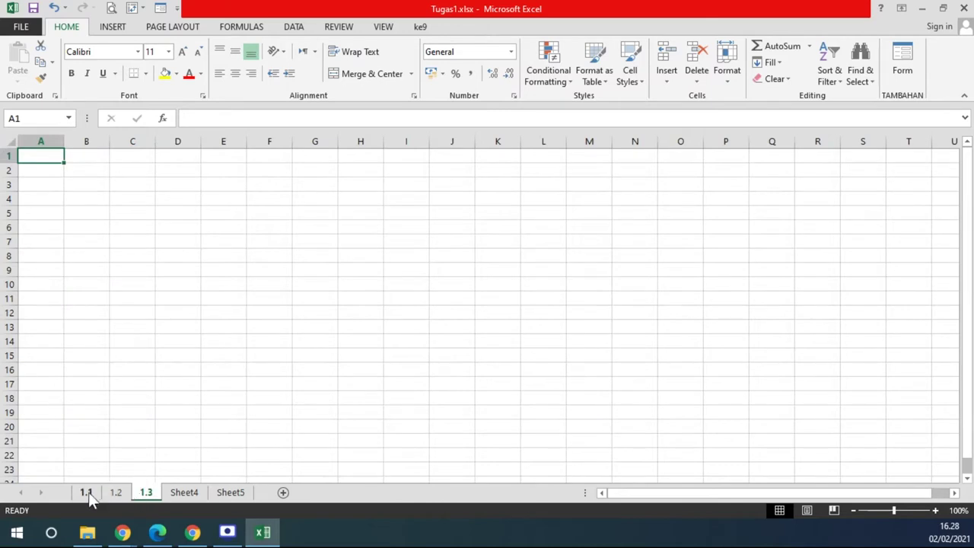
pyautogui.click(86, 494)
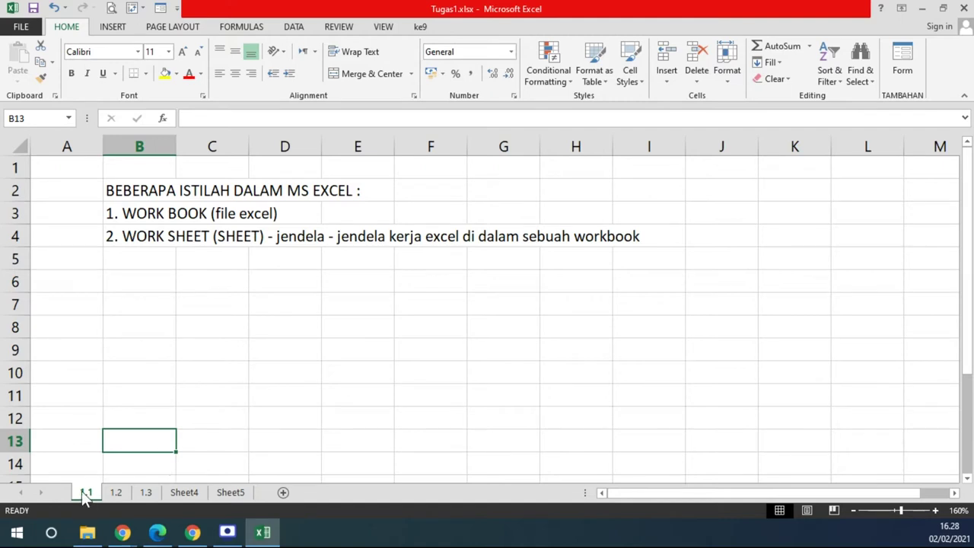
# Rename Sheet4 to 1-1 after Excel rejects the duplicate name 1.1.
pyautogui.doubleClick(186, 493)
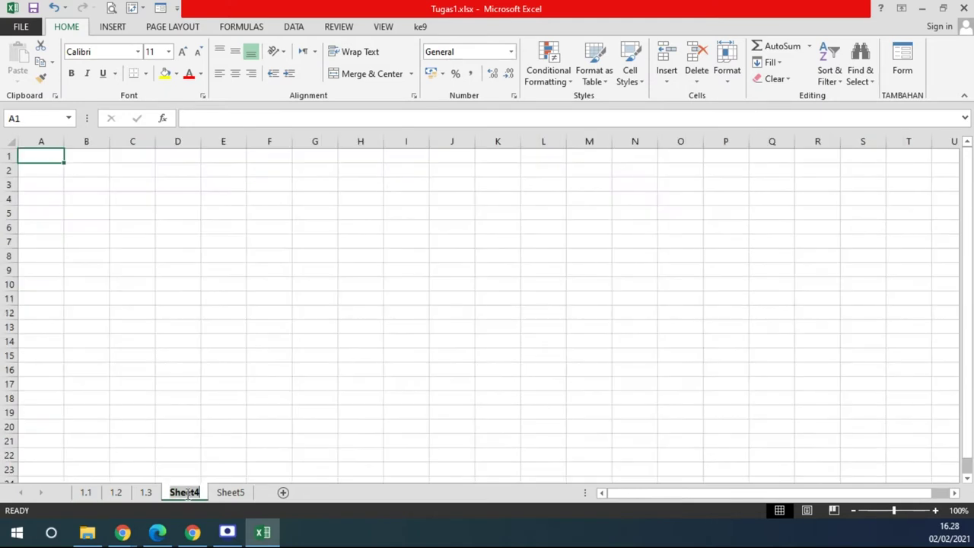
pyautogui.write('1.1')
pyautogui.press('Return')
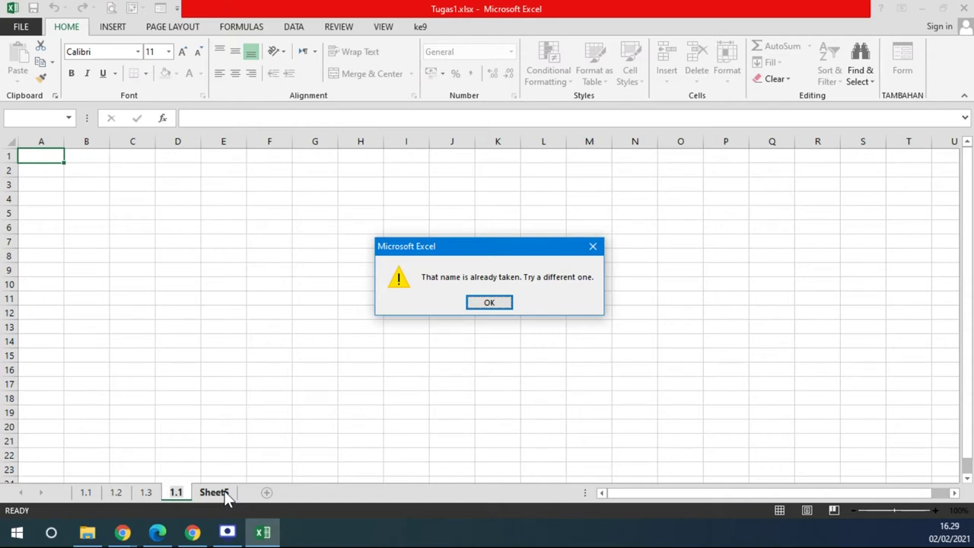
pyautogui.click(496, 304)
pyautogui.click(177, 492)
pyautogui.press('BackSpace')
pyautogui.write('-')
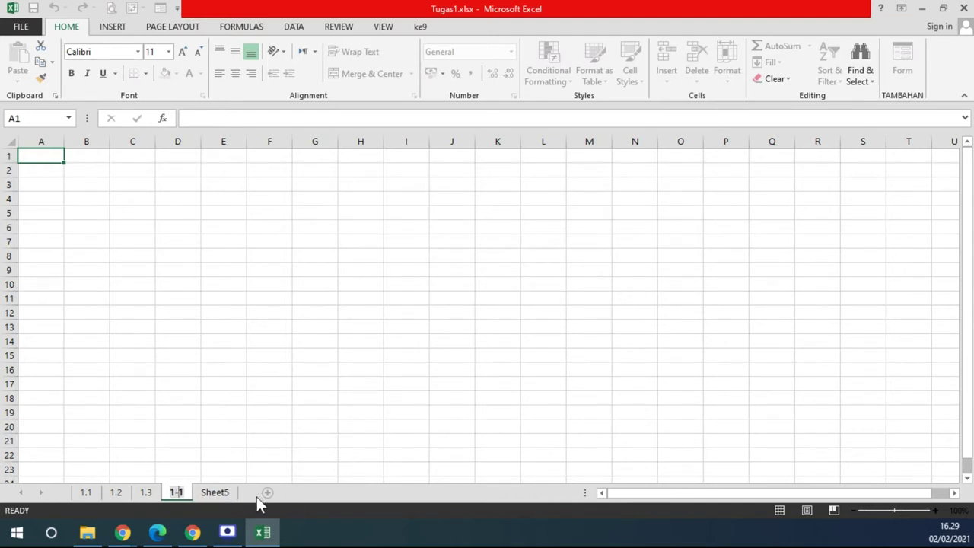
pyautogui.press('Return')
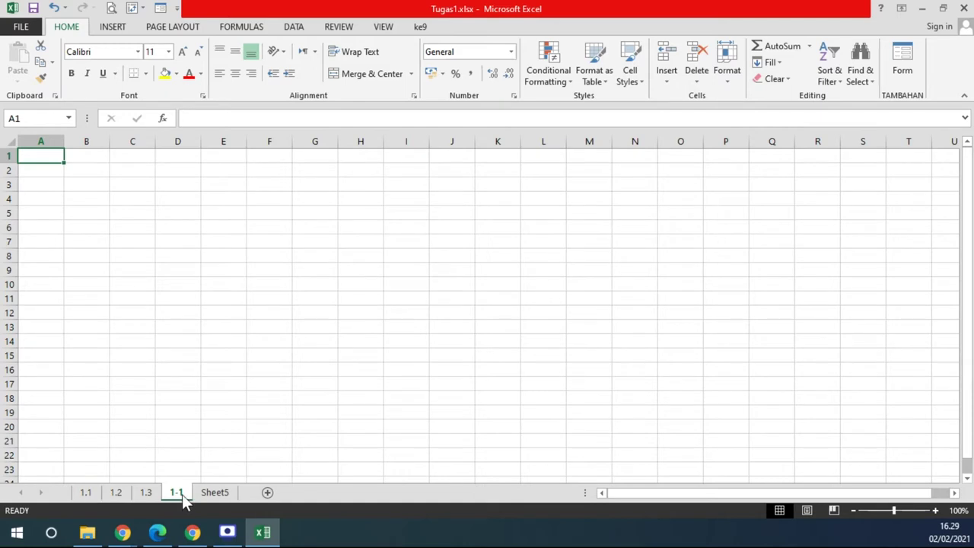
# Drag the 1-1 tab to sit between 1.2 and 1.3, ending on Sheet5.
pyautogui.moveTo(182, 494); pyautogui.dragTo(142, 493)
pyautogui.moveTo(142, 493); pyautogui.dragTo(86, 495)
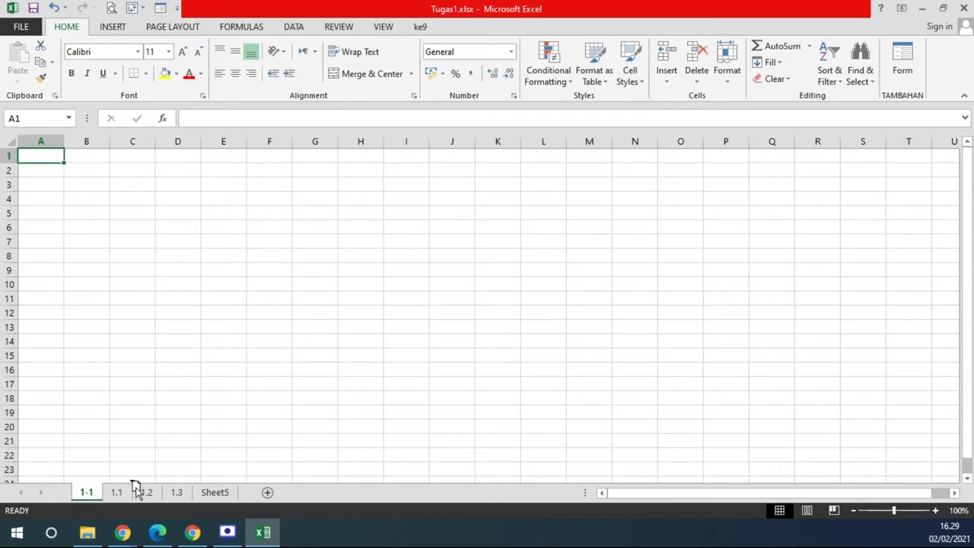
pyautogui.moveTo(136, 487); pyautogui.dragTo(162, 487)
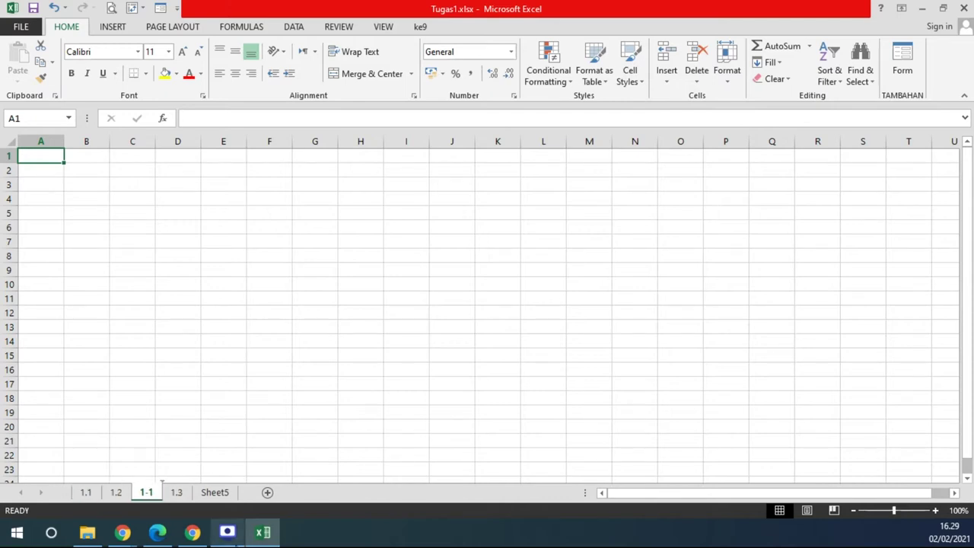
pyautogui.click(280, 382)
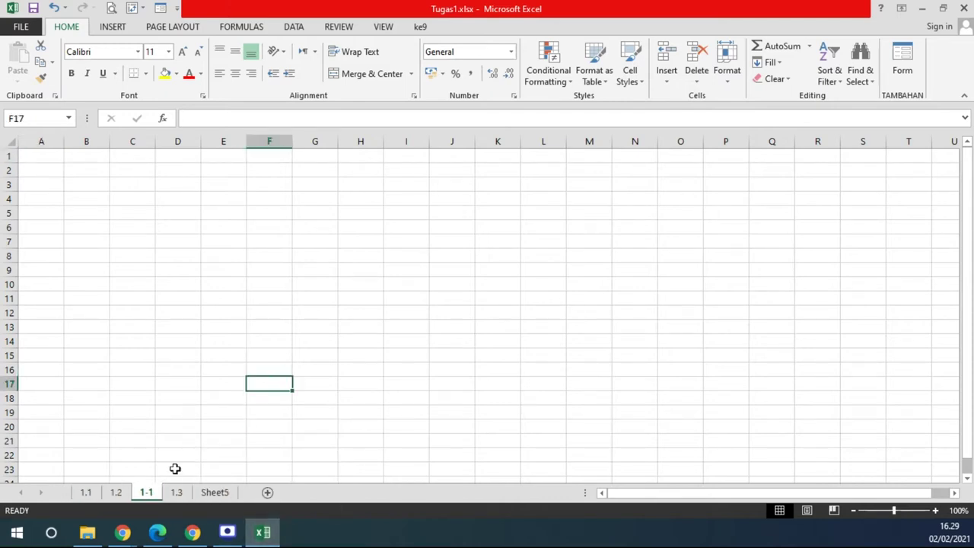
pyautogui.click(213, 494)
pyautogui.click(146, 492)
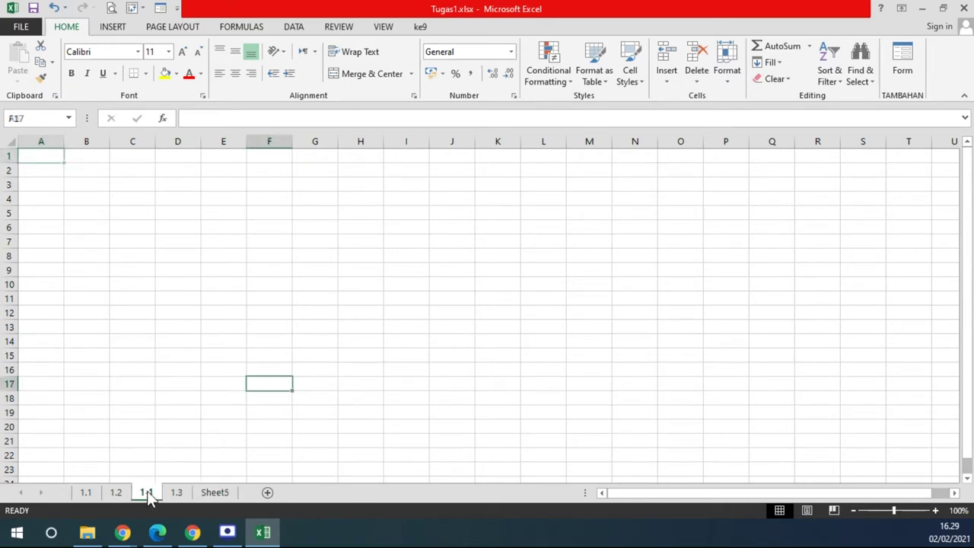
pyautogui.click(212, 493)
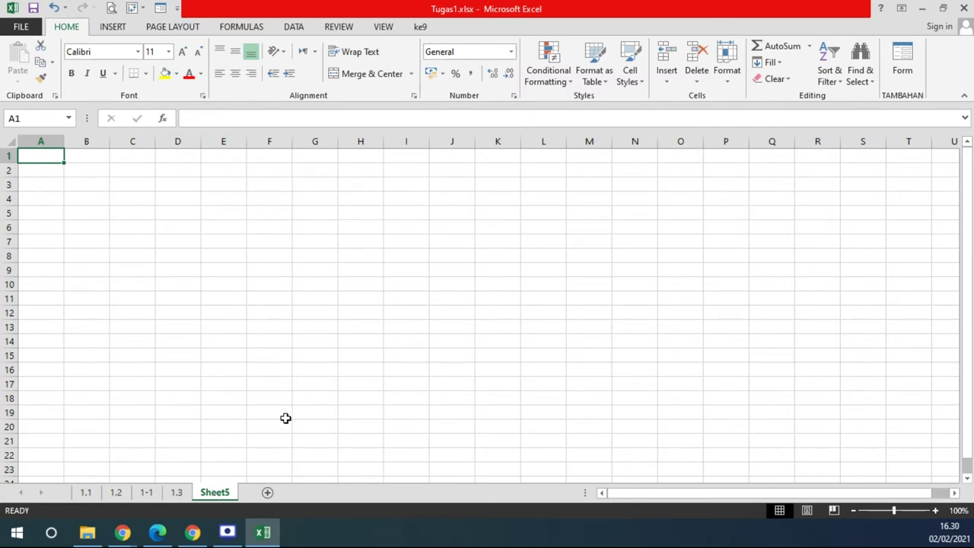
# Delete the empty Sheet5 and return to sheet 1.1.
pyautogui.rightClick(212, 491)
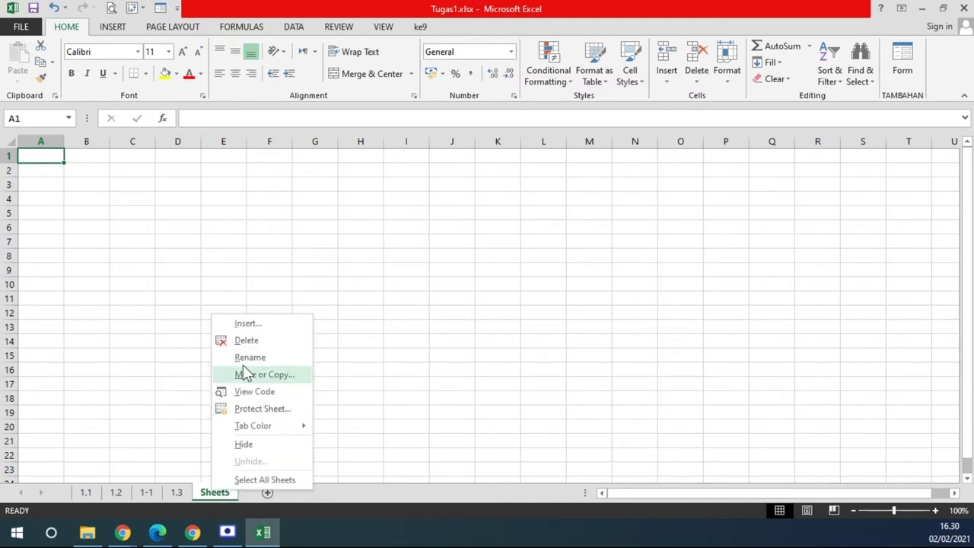
pyautogui.click(247, 341)
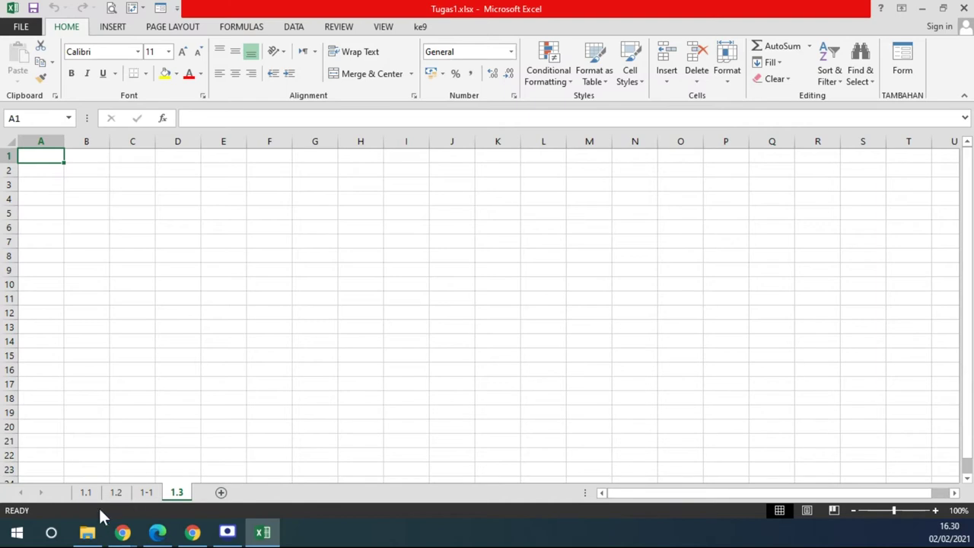
pyautogui.click(86, 493)
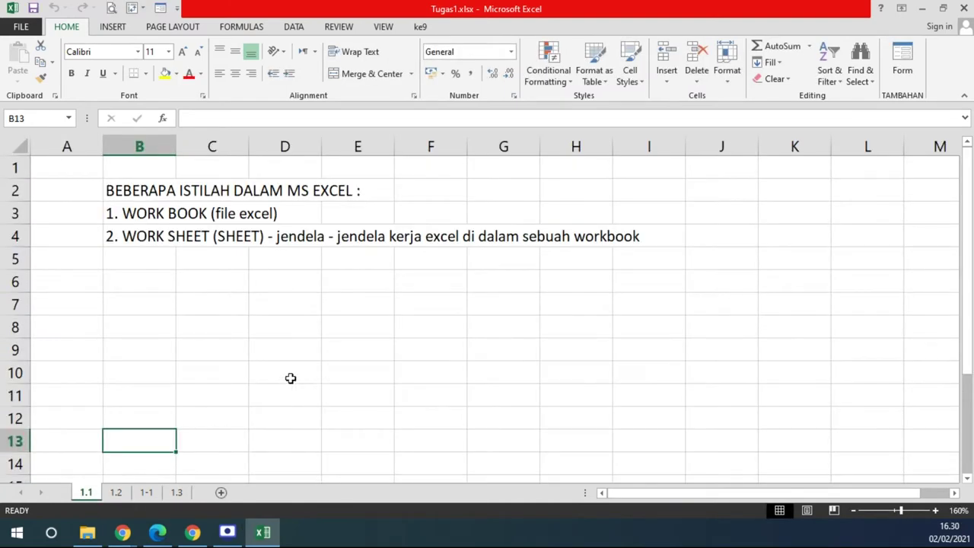
# Start renaming sheet 1.1, cancel it, and switch to sheet 1.2.
pyautogui.rightClick(88, 493)
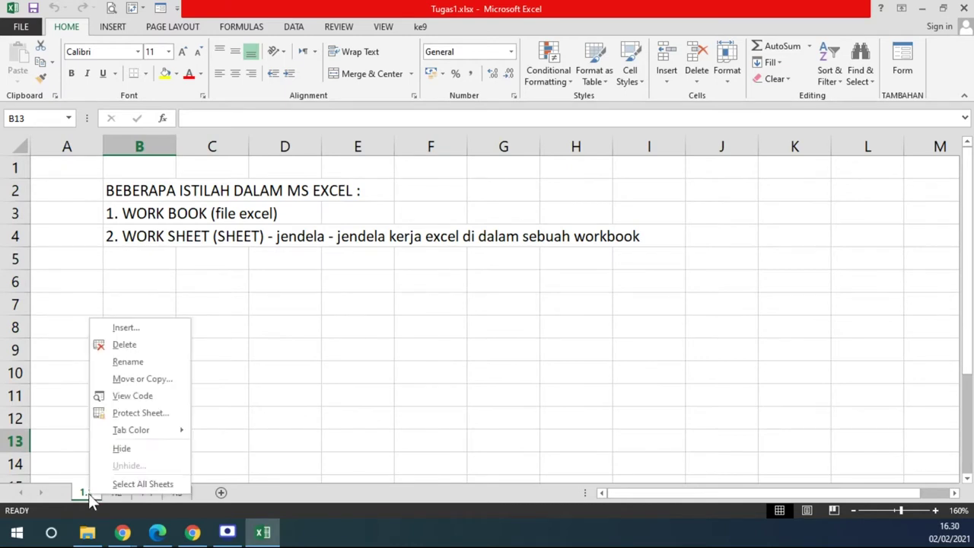
pyautogui.click(138, 360)
pyautogui.moveTo(129, 533)
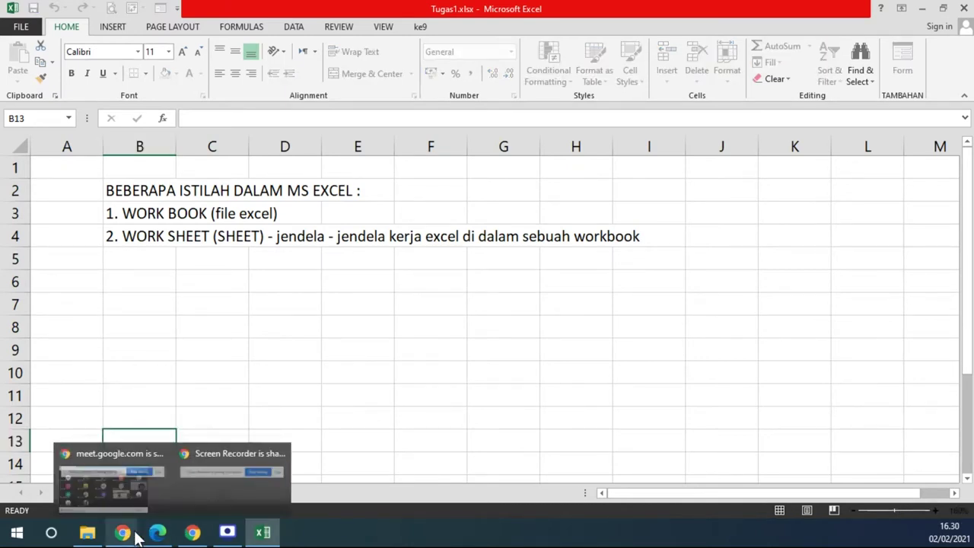
pyautogui.click(120, 364)
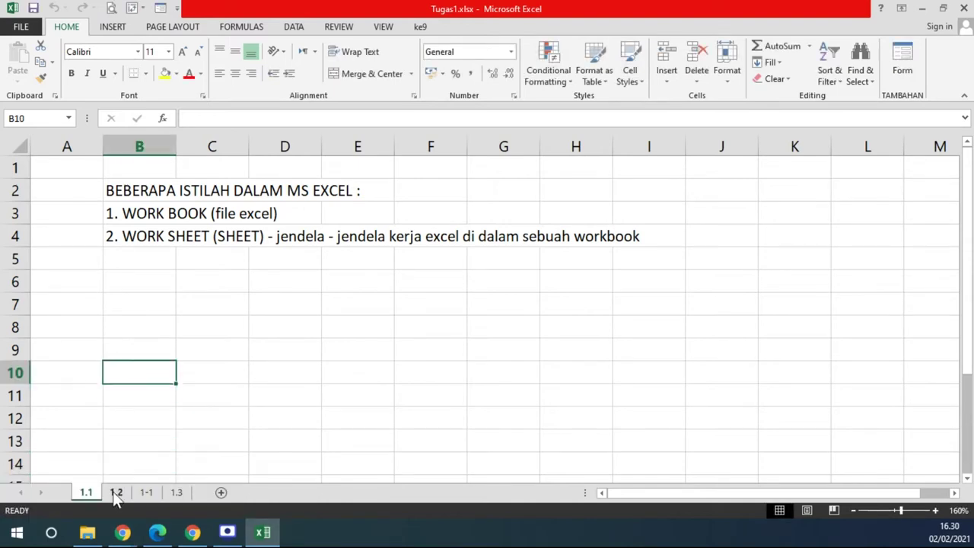
pyautogui.click(114, 493)
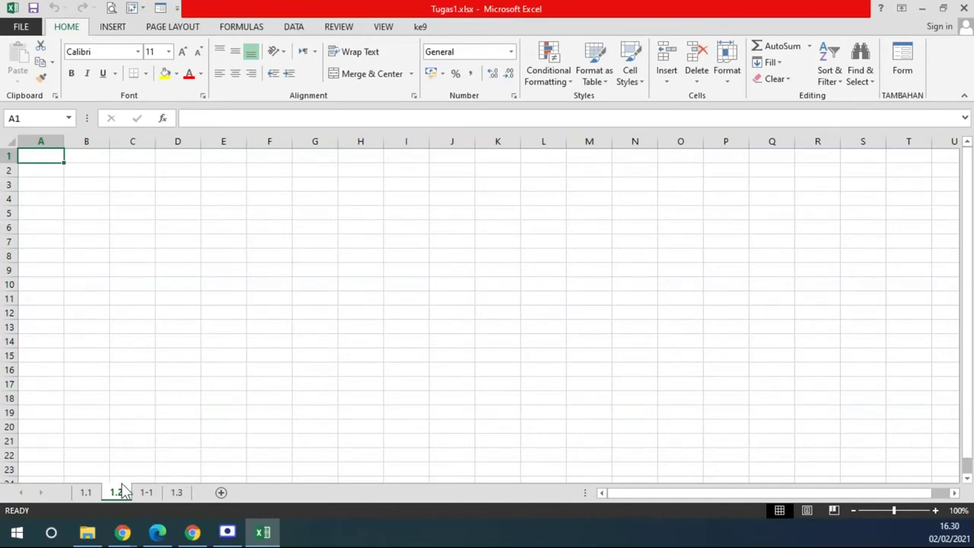
# Move sheet 1.2 to the end with Move or Copy, drag it back after 1.1, then open 1.1.
pyautogui.rightClick(118, 492)
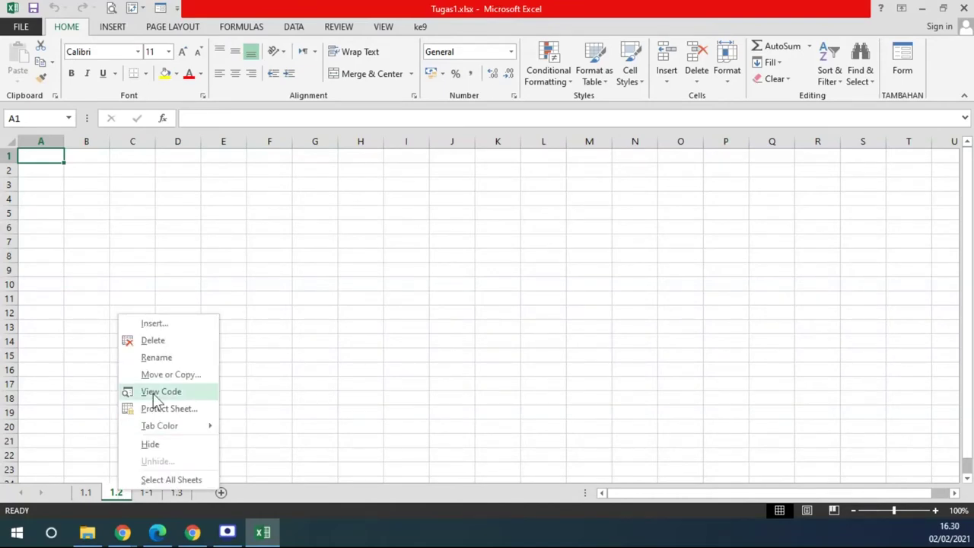
pyautogui.rightClick(126, 491)
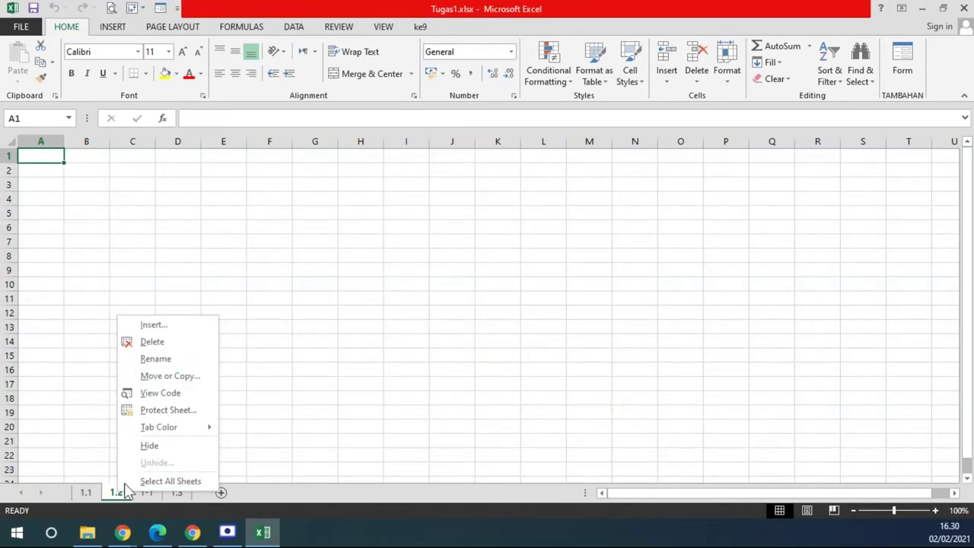
pyautogui.click(170, 376)
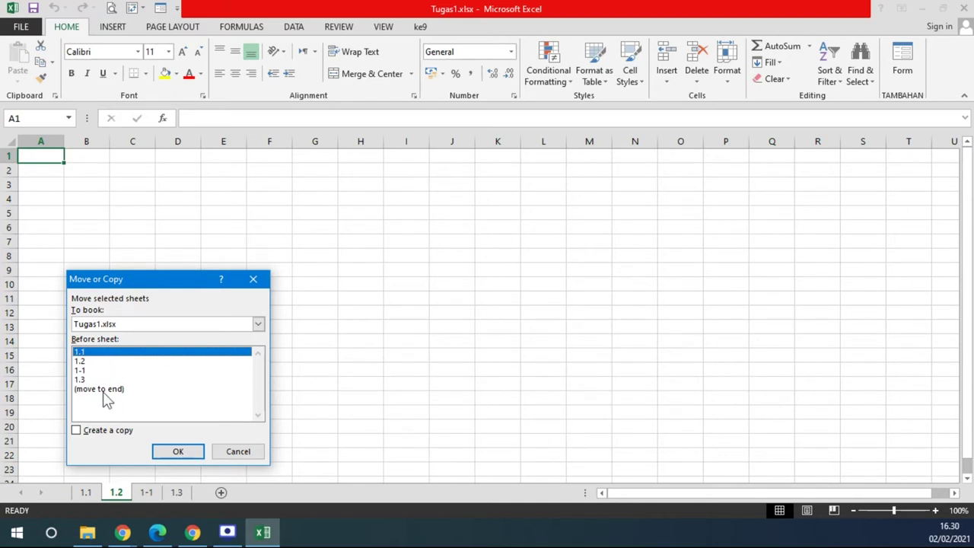
pyautogui.click(97, 389)
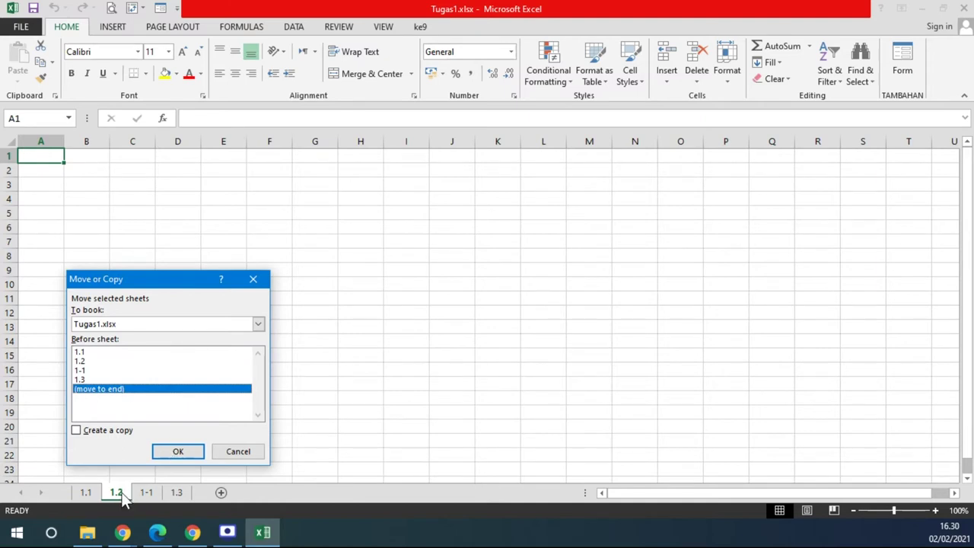
pyautogui.click(185, 450)
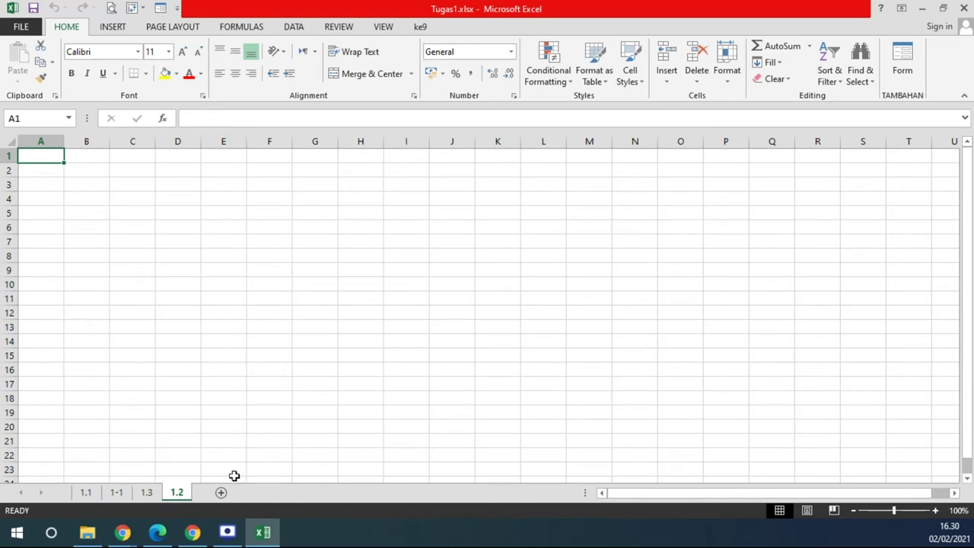
pyautogui.moveTo(177, 495); pyautogui.dragTo(114, 492)
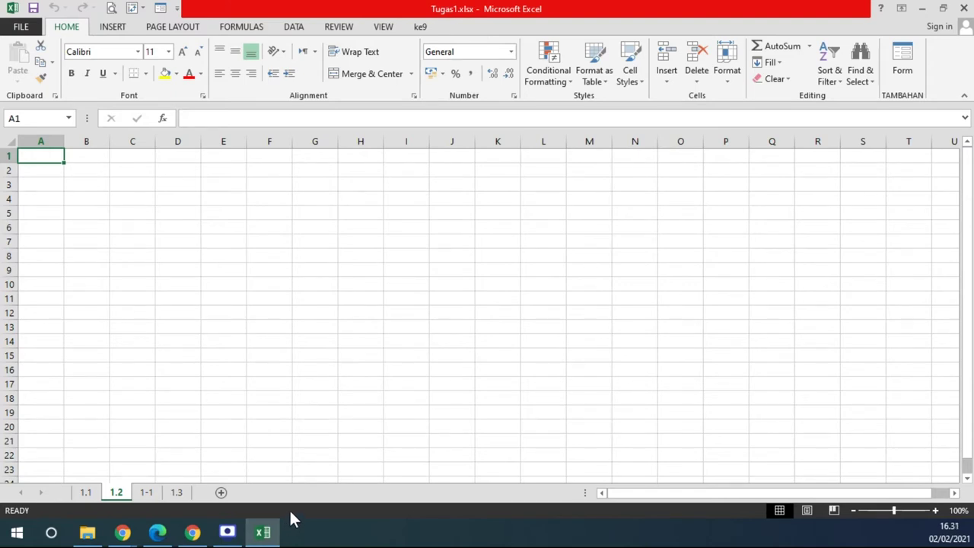
pyautogui.click(86, 493)
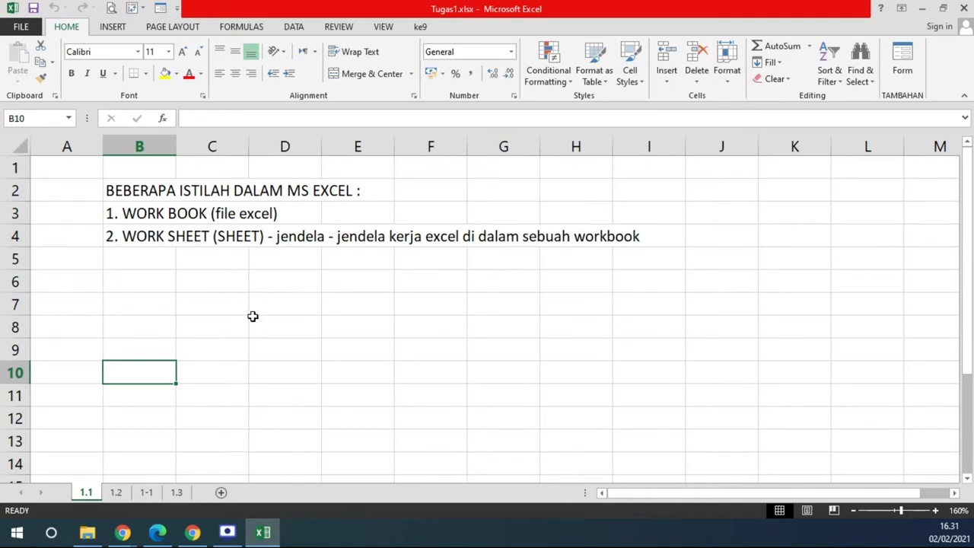
# Enter '3. CELL - pertemuan dari Kolom dan Baris di dalam Work Sheet excel' in B5.
pyautogui.click(153, 257)
pyautogui.write('3.')
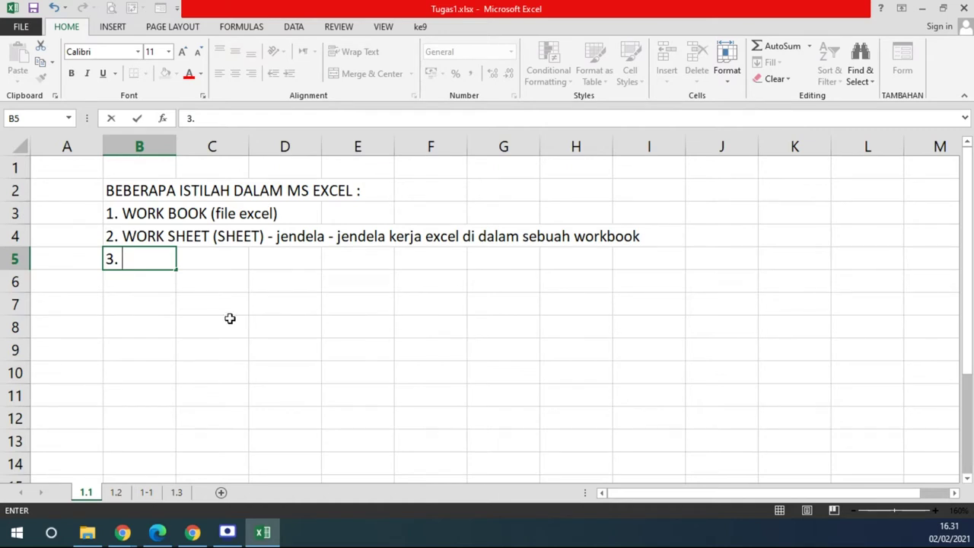
pyautogui.write('CELL - ')
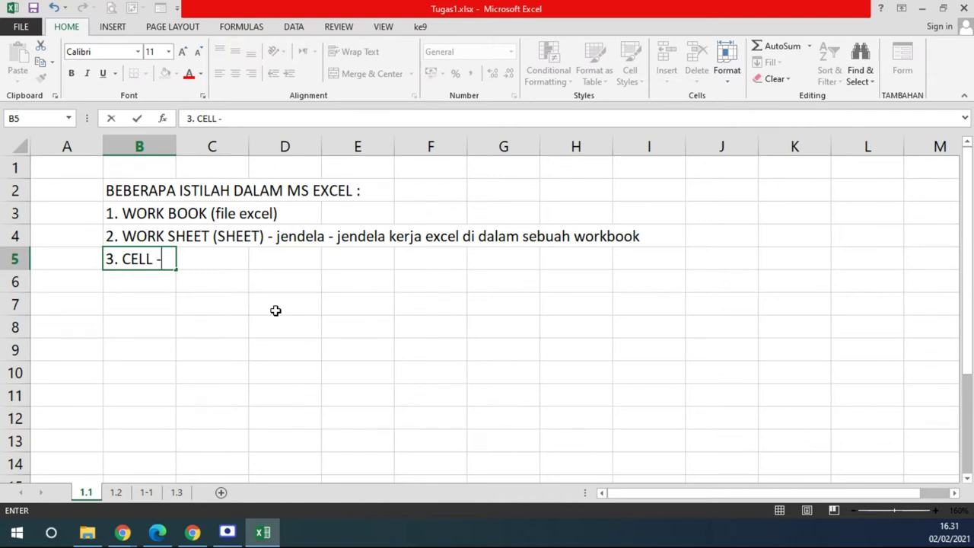
pyautogui.write('perte')
pyautogui.write('muan da')
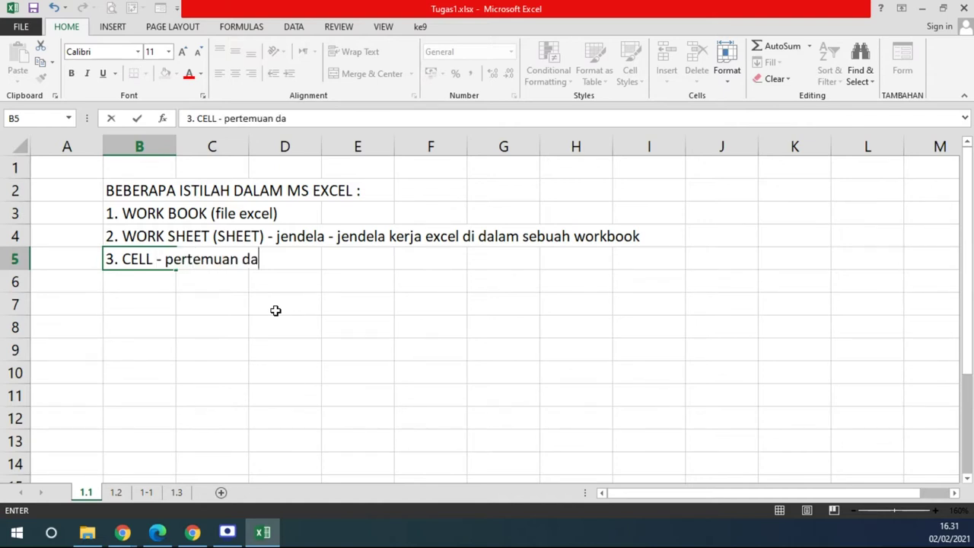
pyautogui.write('ri Kolom dan bar')
pyautogui.press('BackSpace')
pyautogui.press('BackSpace')
pyautogui.press('BackSpace')
pyautogui.write('Baris di dalam Work Sheet ')
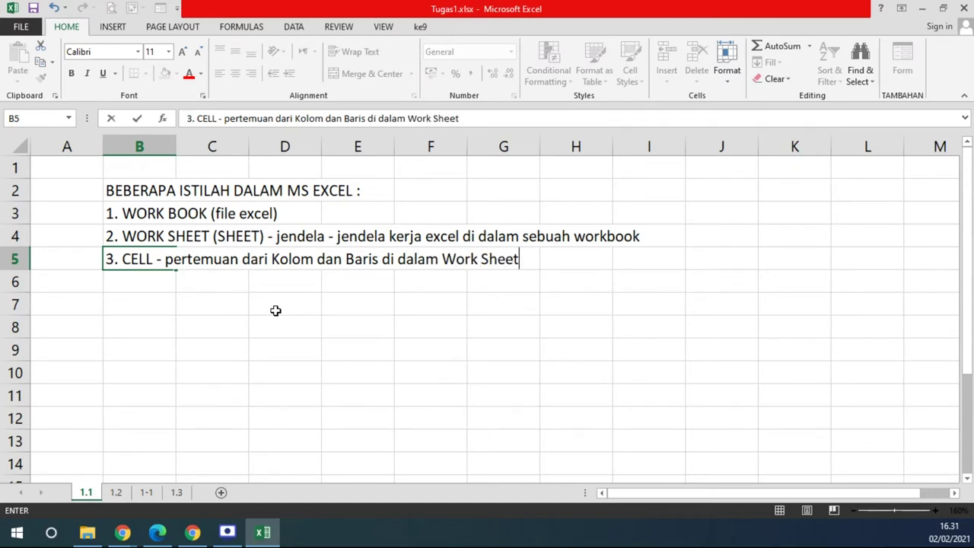
pyautogui.write('excel')
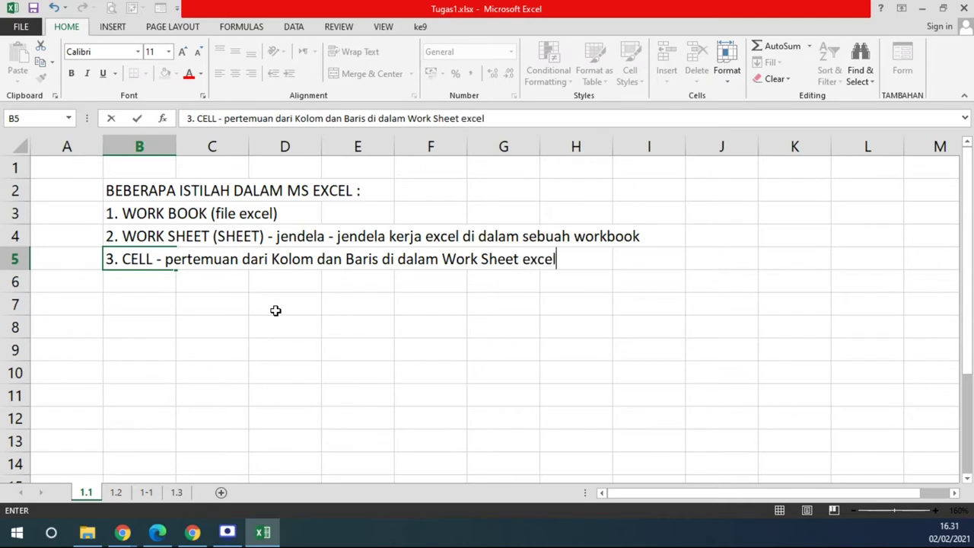
pyautogui.press('Return')
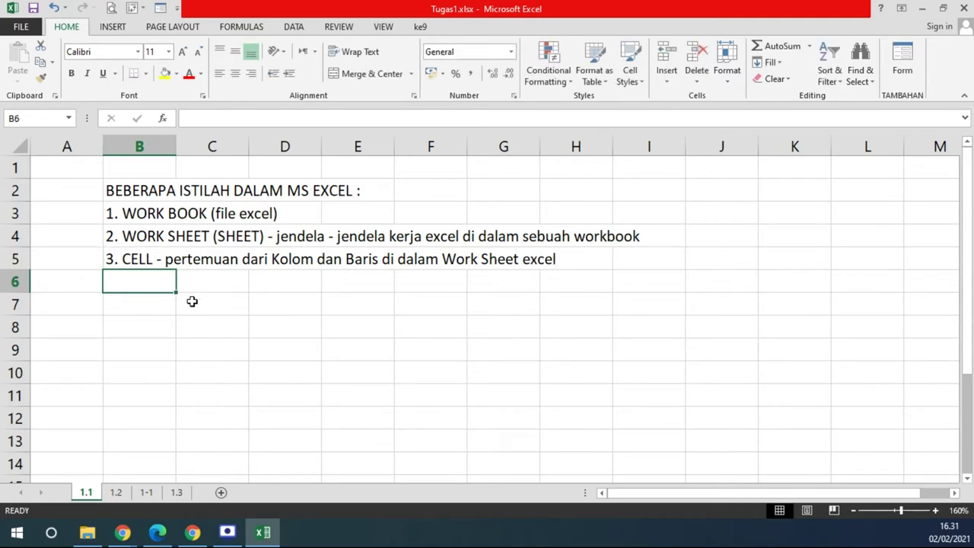
# Select several cells around the sheet to illustrate what a cell is.
pyautogui.click(218, 280)
pyautogui.click(209, 325)
pyautogui.click(419, 319)
pyautogui.click(327, 301)
pyautogui.click(289, 305)
pyautogui.click(221, 312)
pyautogui.click(326, 342)
pyautogui.click(301, 303)
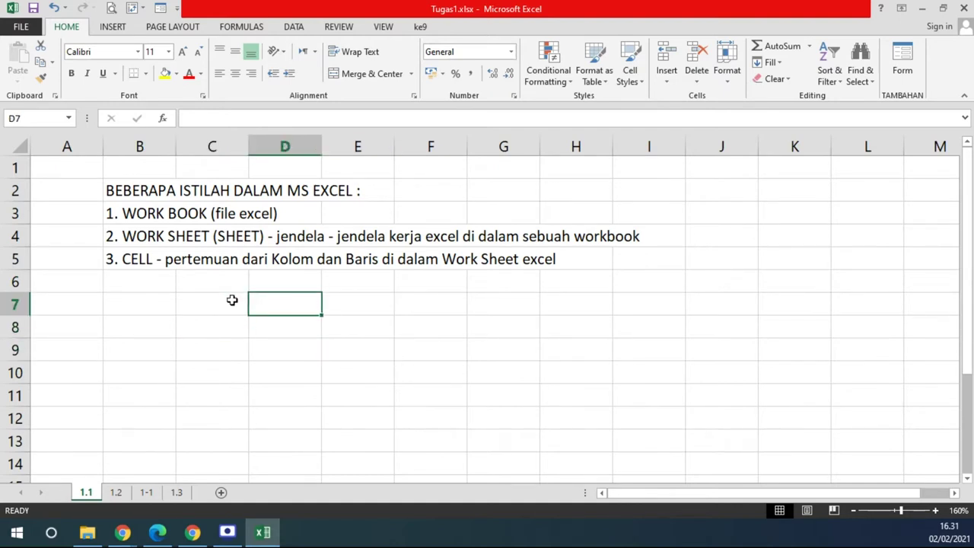
# Enter the heading 'catatan :' in C6.
pyautogui.click(213, 287)
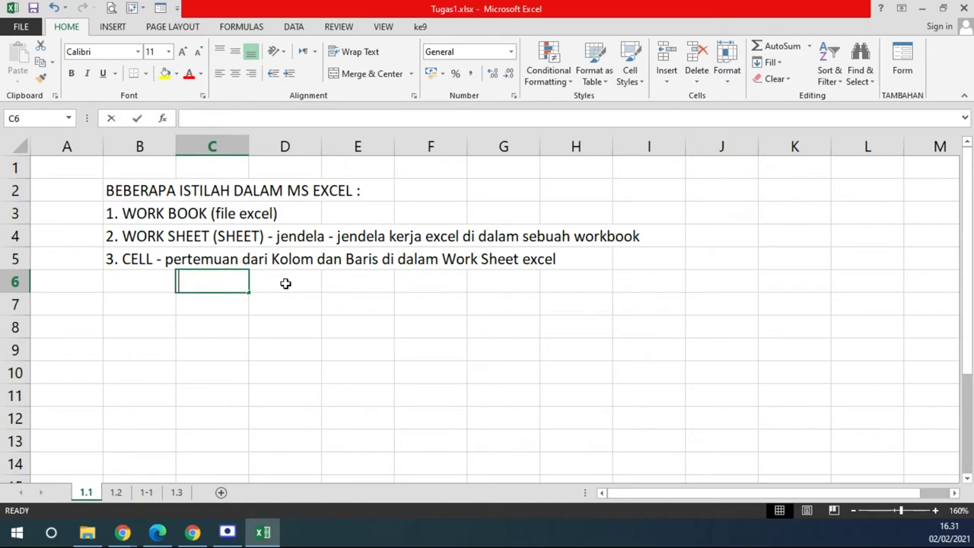
pyautogui.write('catatan :')
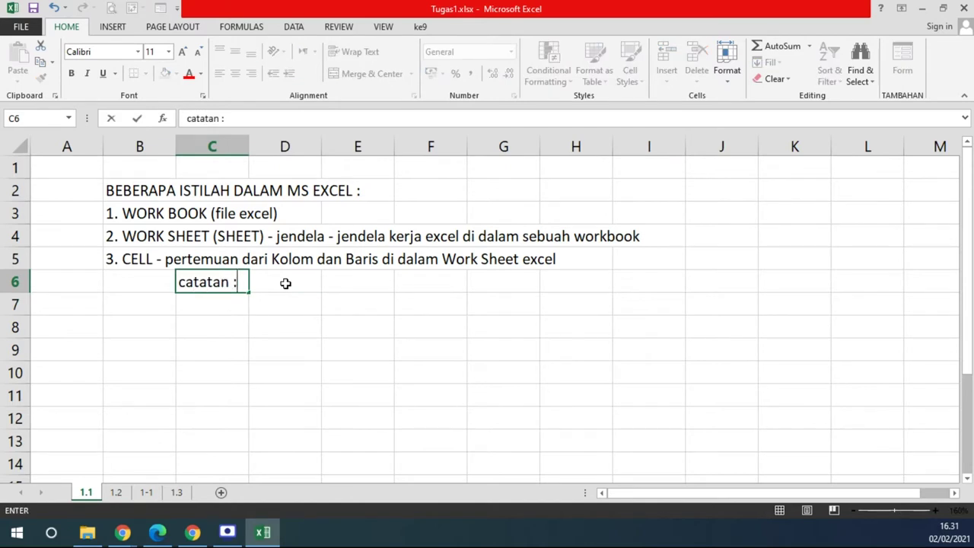
pyautogui.press('Return')
# Enter 'a. Cell dinamai dengan nama Kolom - nama baris. Contoh : A9' in C7.
pyautogui.write('1')
pyautogui.press('BackSpace')
pyautogui.write('a. ')
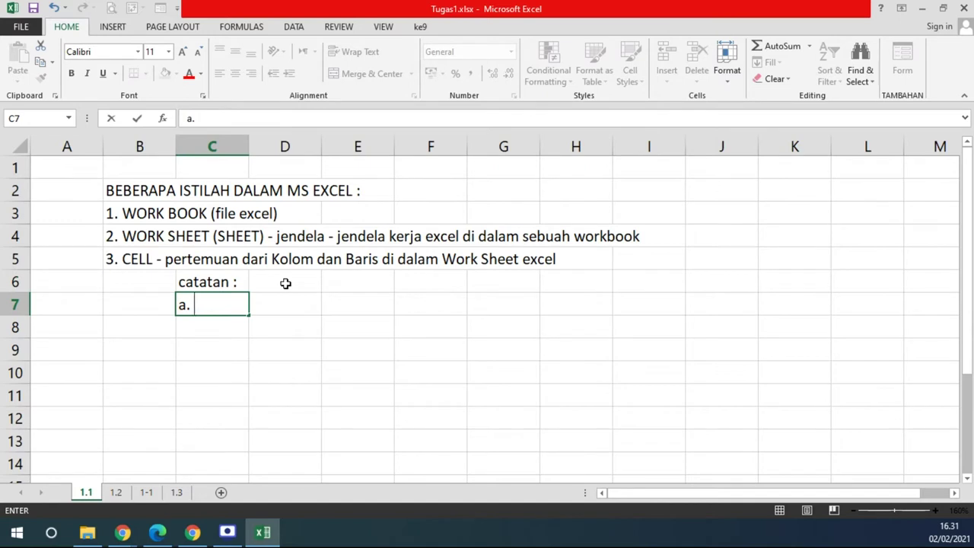
pyautogui.write('Cell dinai')
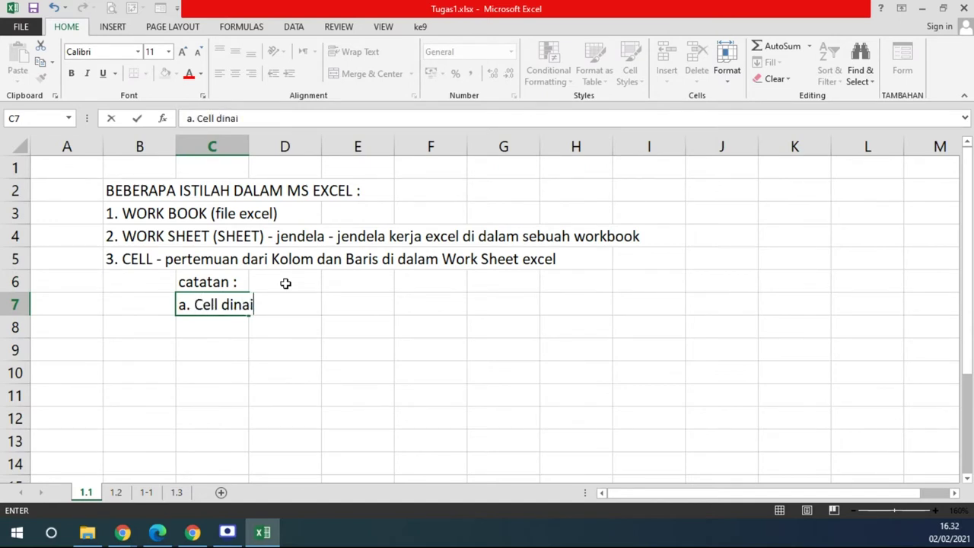
pyautogui.press('BackSpace')
pyautogui.write('mai dengan nama Kolom - ')
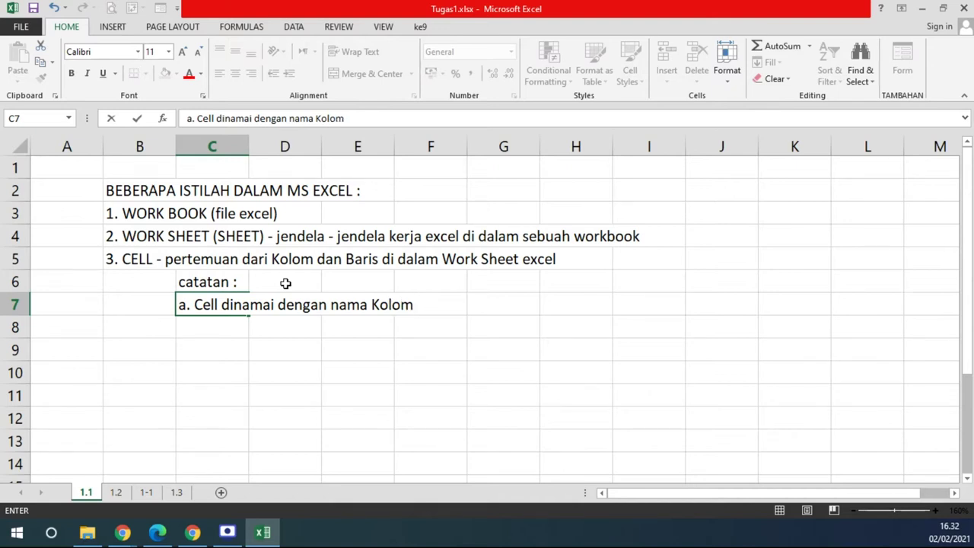
pyautogui.write('nama baris. Contoh : A')
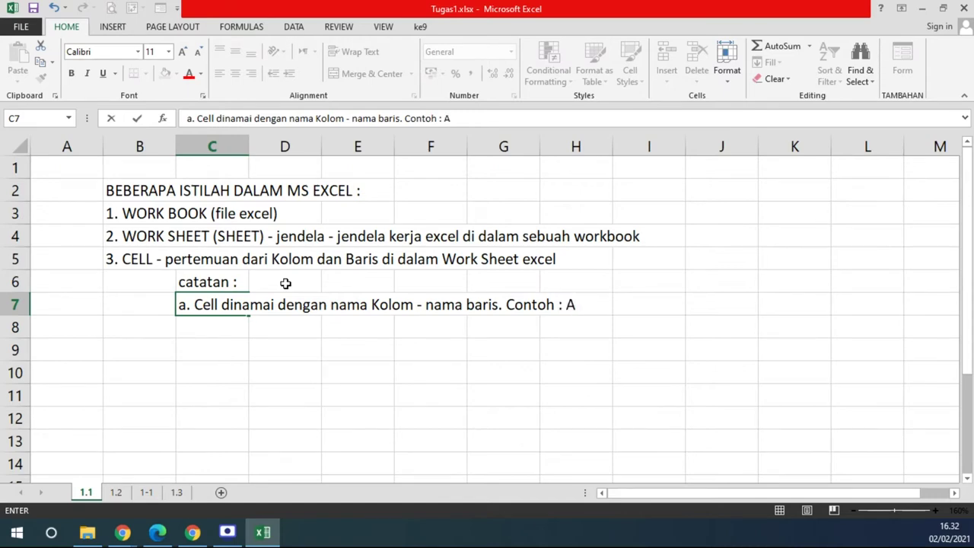
pyautogui.write('8')
pyautogui.press('BackSpace')
pyautogui.write('9')
pyautogui.press('Return')
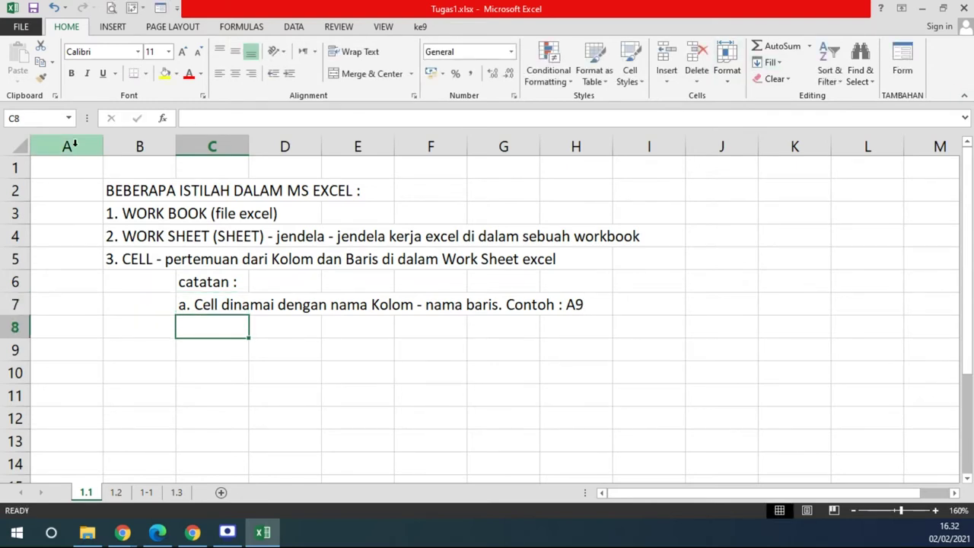
pyautogui.click(73, 350)
pyautogui.click(17, 350)
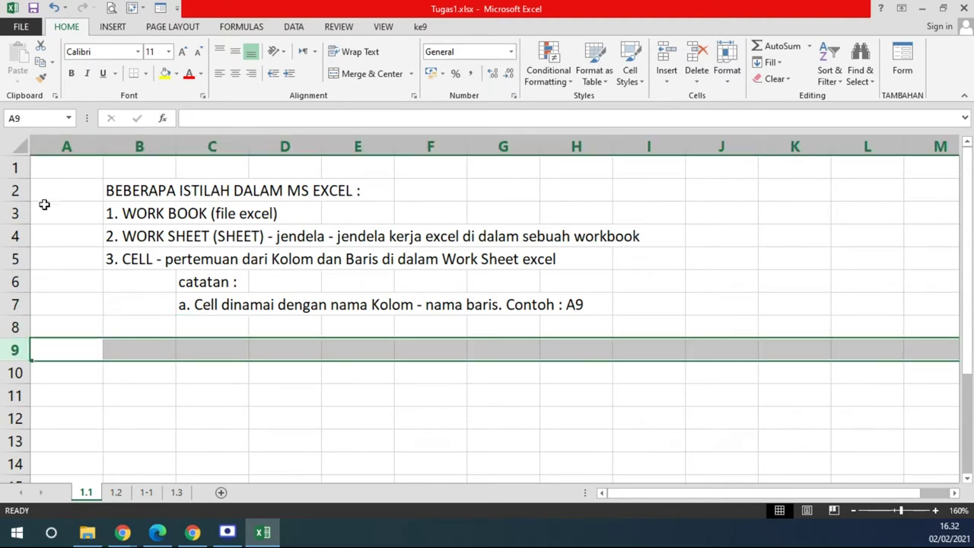
pyautogui.click(68, 147)
pyautogui.click(16, 348)
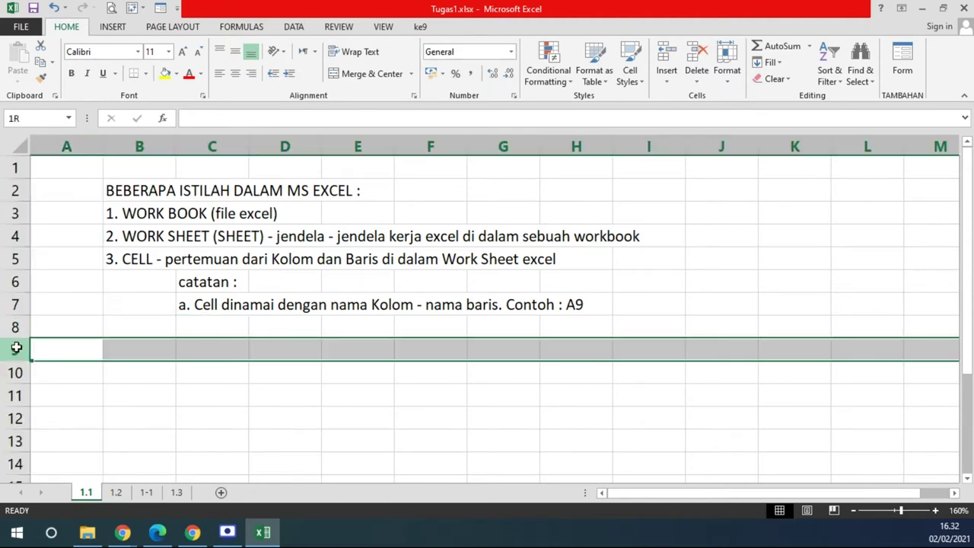
pyautogui.click(68, 147)
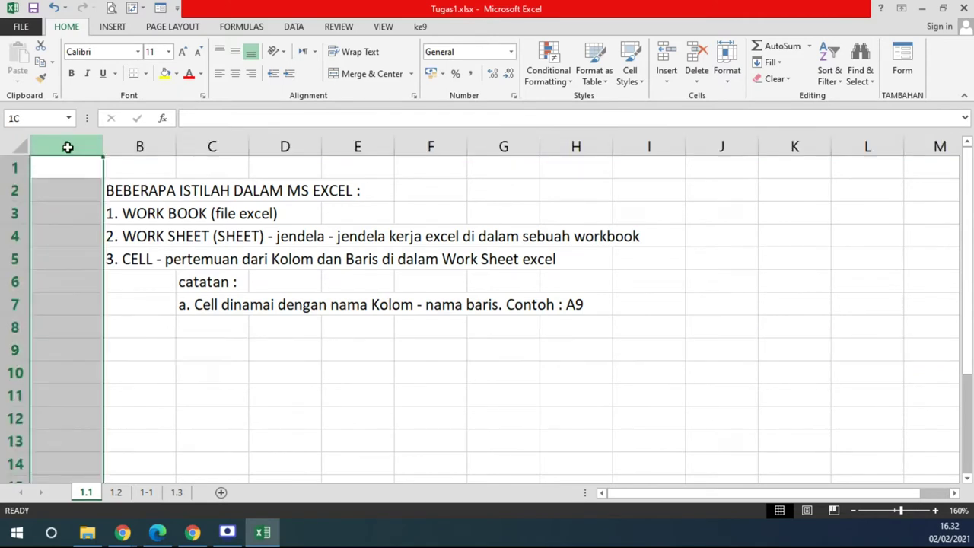
pyautogui.click(68, 352)
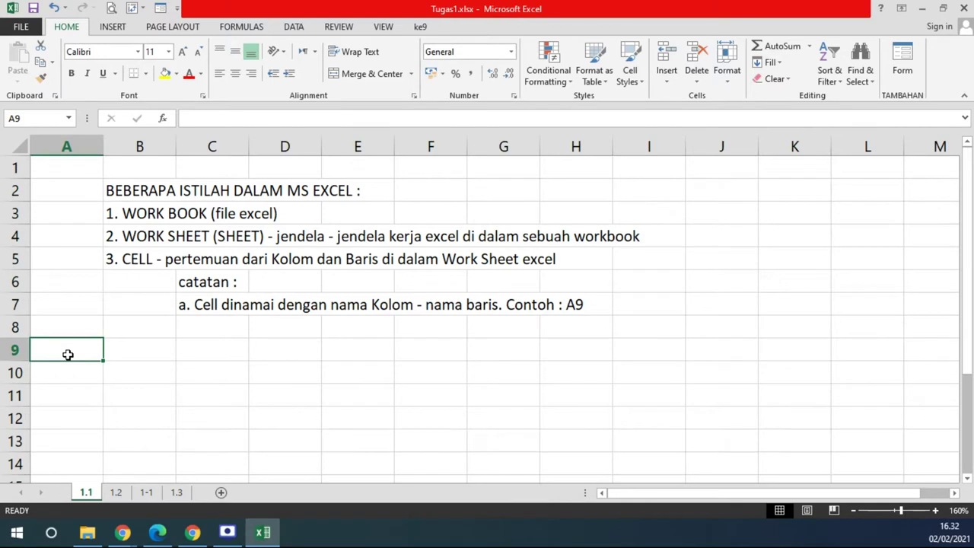
pyautogui.click(31, 121)
pyautogui.click(200, 379)
pyautogui.click(342, 391)
pyautogui.click(431, 363)
pyautogui.click(388, 352)
pyautogui.click(487, 372)
pyautogui.click(392, 352)
pyautogui.click(430, 394)
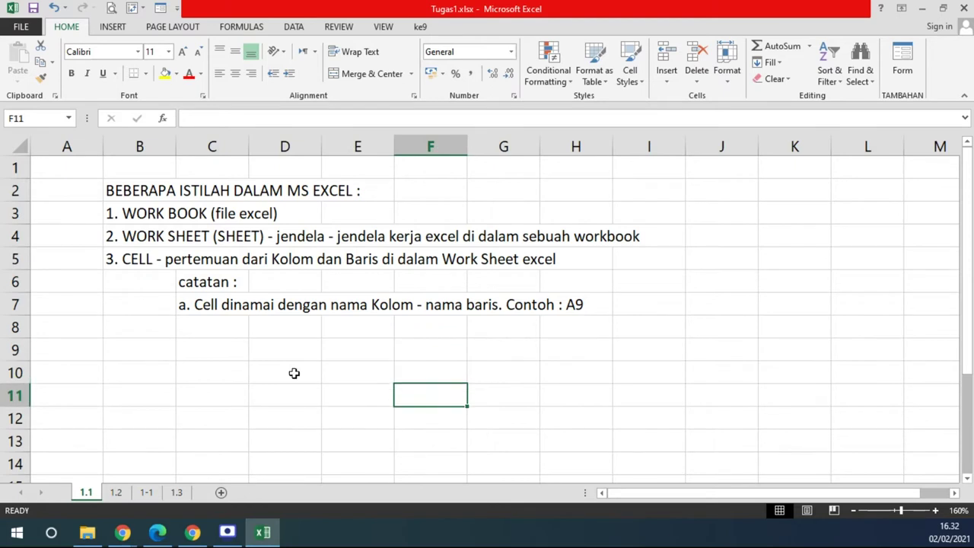
pyautogui.click(29, 120)
pyautogui.click(277, 351)
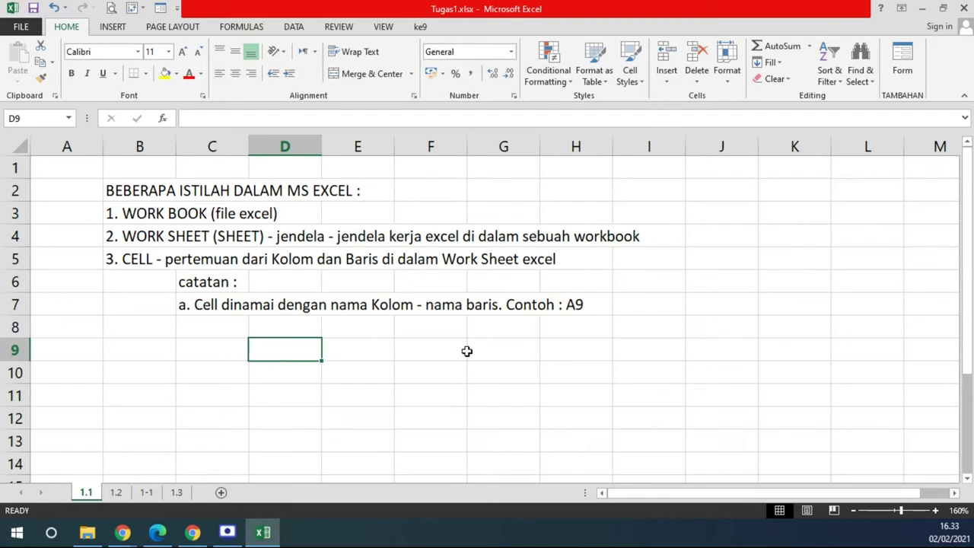
pyautogui.moveTo(463, 350); pyautogui.dragTo(470, 352)
pyautogui.click(418, 349)
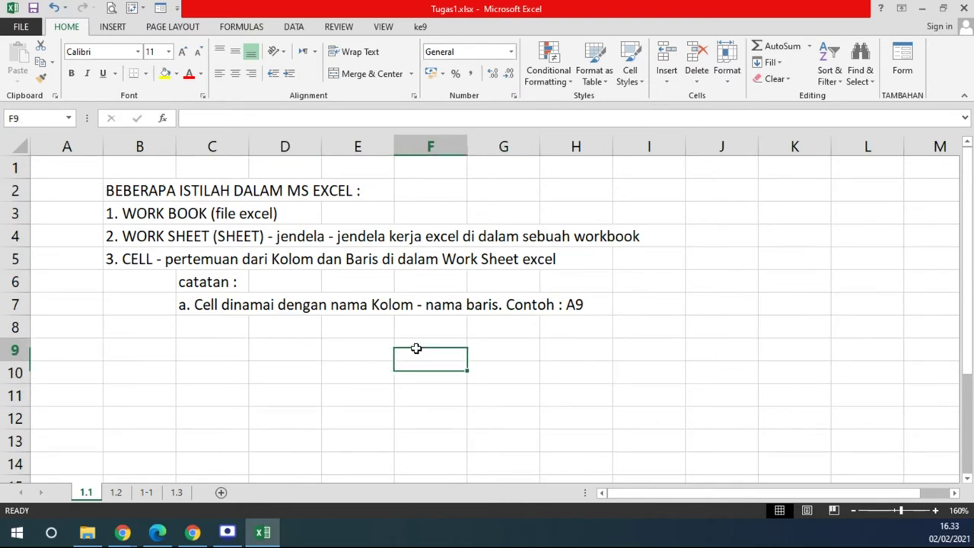
pyautogui.click(516, 371)
pyautogui.click(528, 348)
pyautogui.click(226, 332)
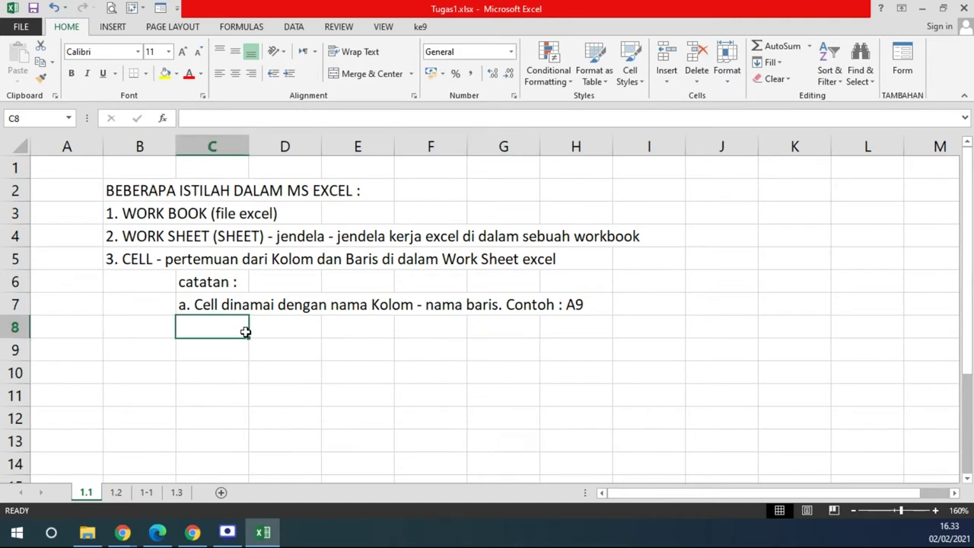
# Enter 'A = nama kolom, sedangkan angka 9 = nama Baris' in C8 and 'A9 = kolom A baris ke 9' in C9.
pyautogui.write('A ')
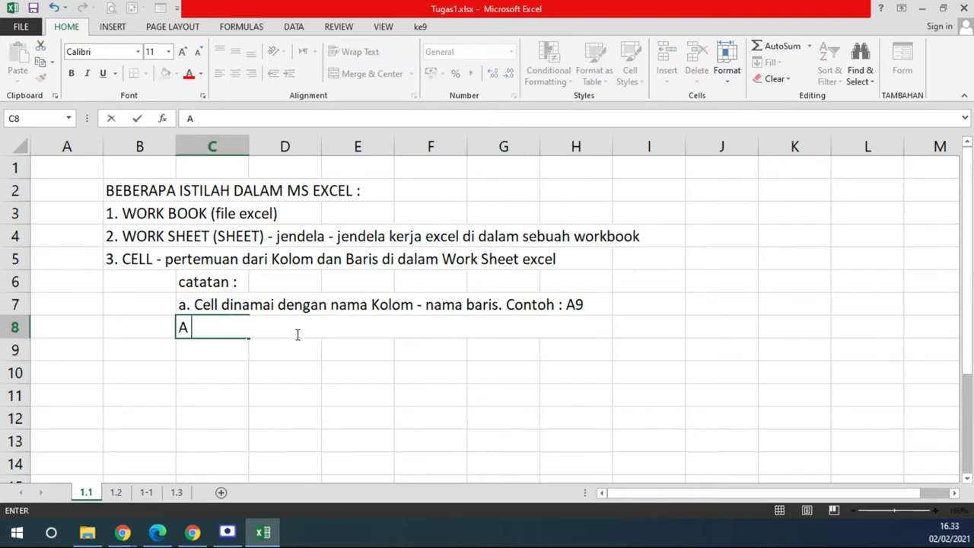
pyautogui.write('= nama kolom, sed')
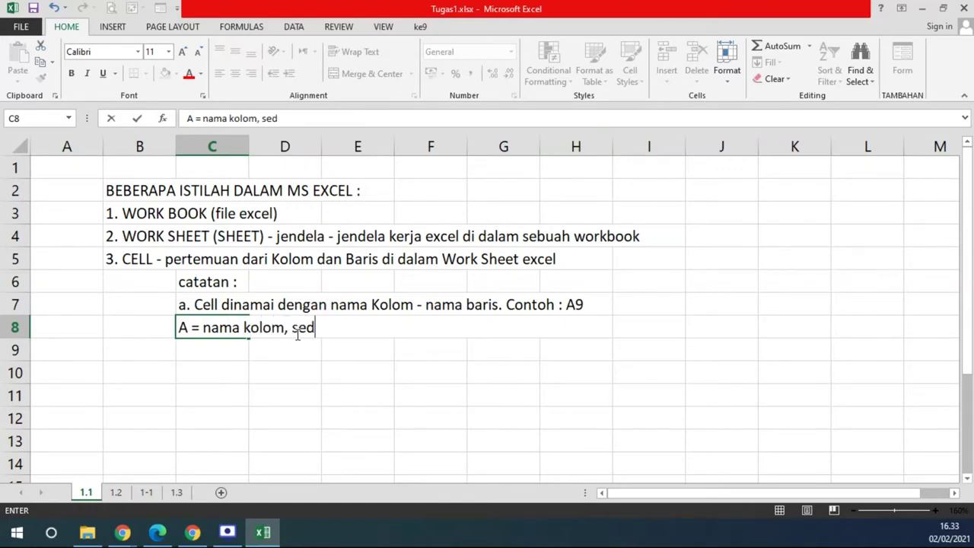
pyautogui.write('angkan angka ')
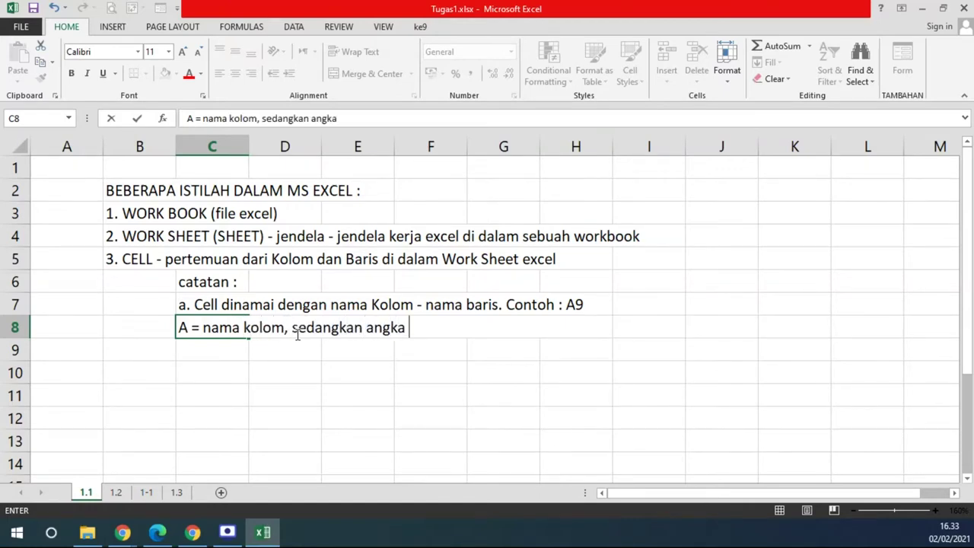
pyautogui.write('9 = nama Baris')
pyautogui.press('Return')
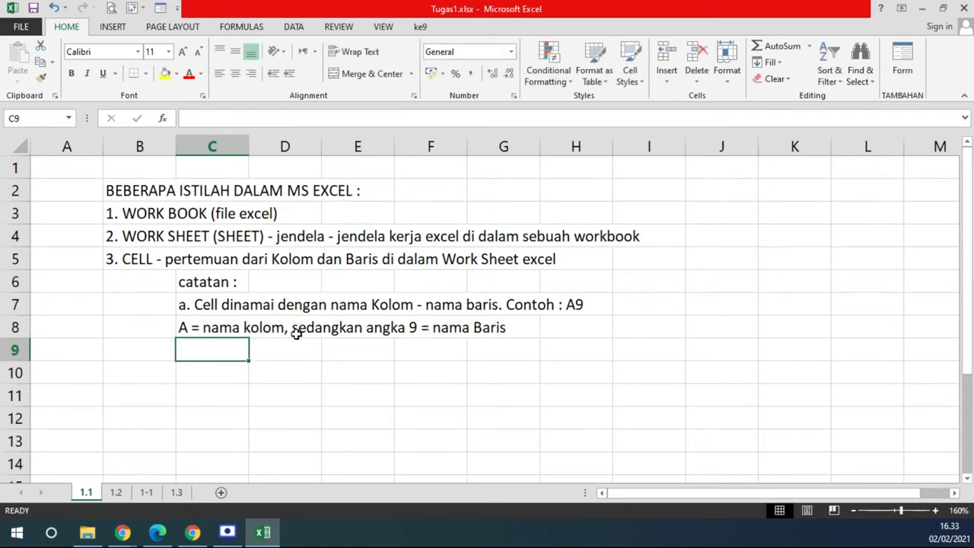
pyautogui.write('A9 ')
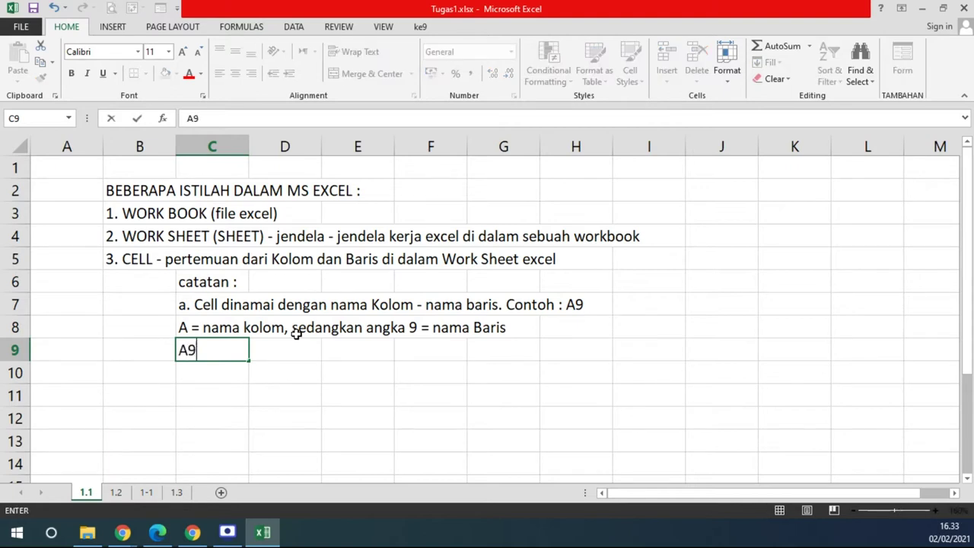
pyautogui.write('= kolom')
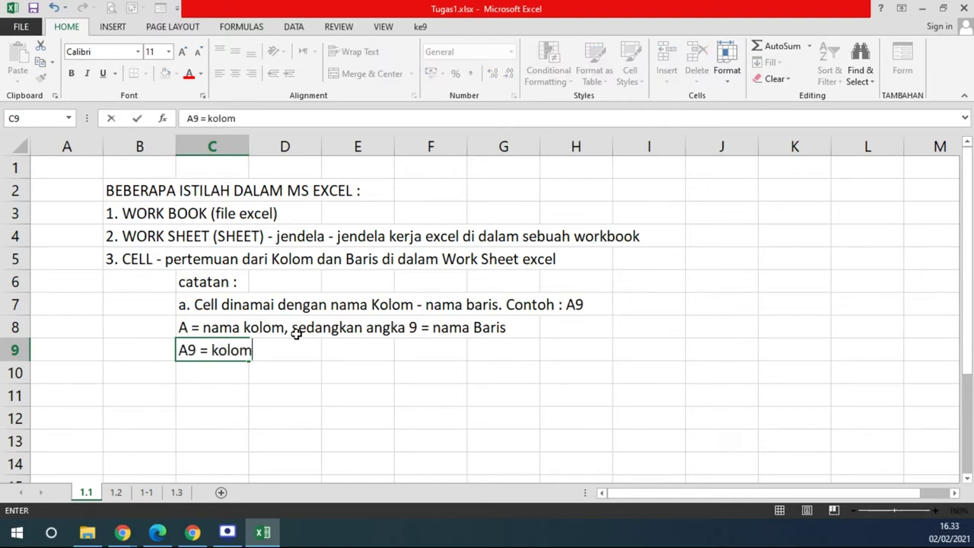
pyautogui.write(' A baris ke 9')
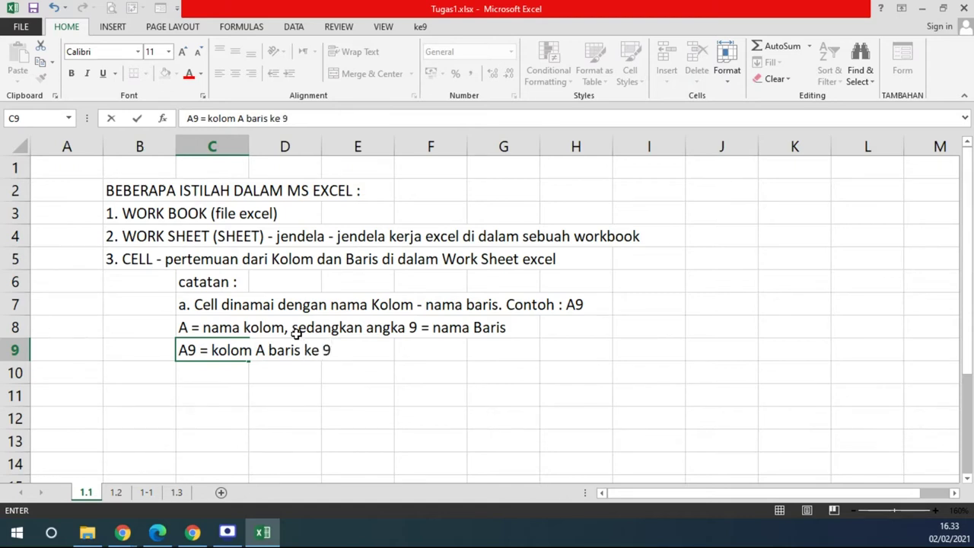
pyautogui.press('Return')
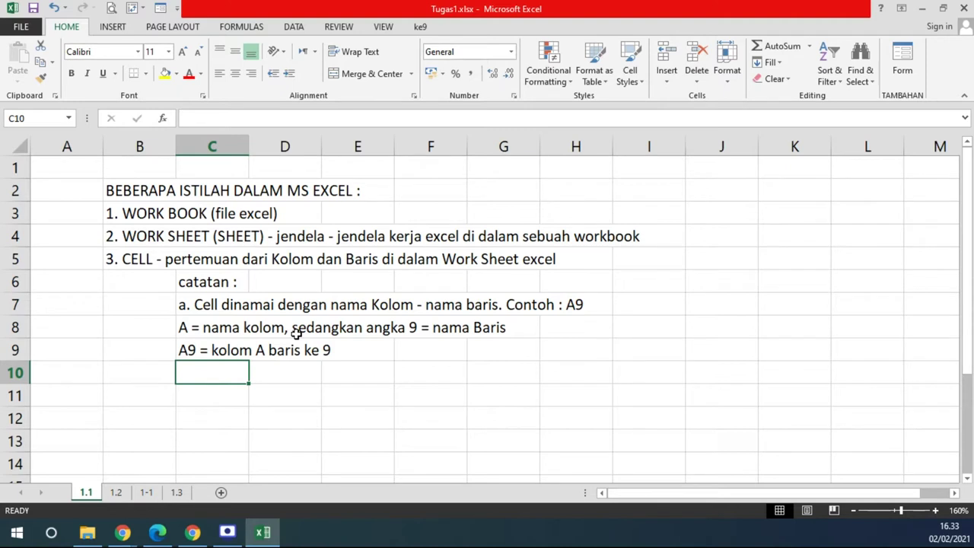
# Enter 'b. Nama kolom A, B, C,D, .......' in C11.
pyautogui.press('Return')
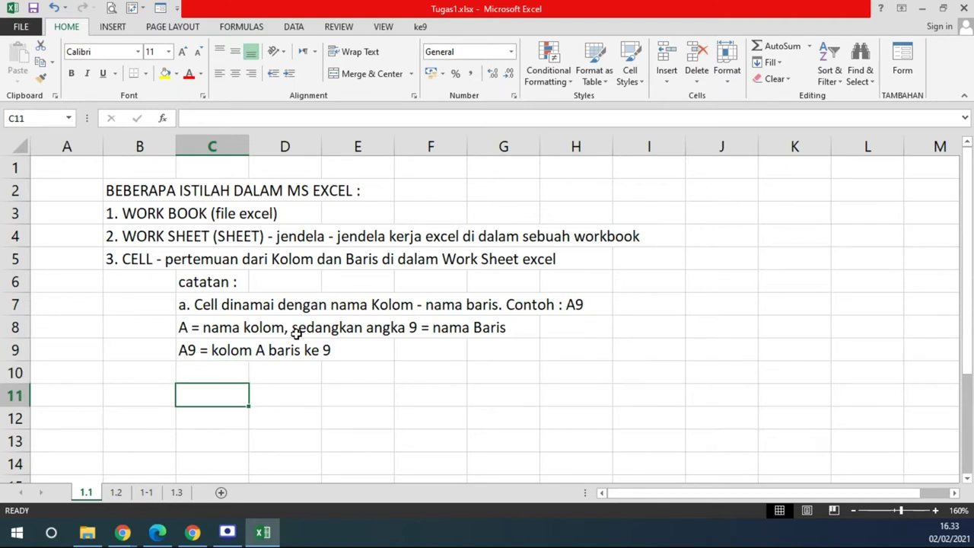
pyautogui.write('B.')
pyautogui.press('BackSpace')
pyautogui.press('BackSpace')
pyautogui.write('b. Nama kolom ')
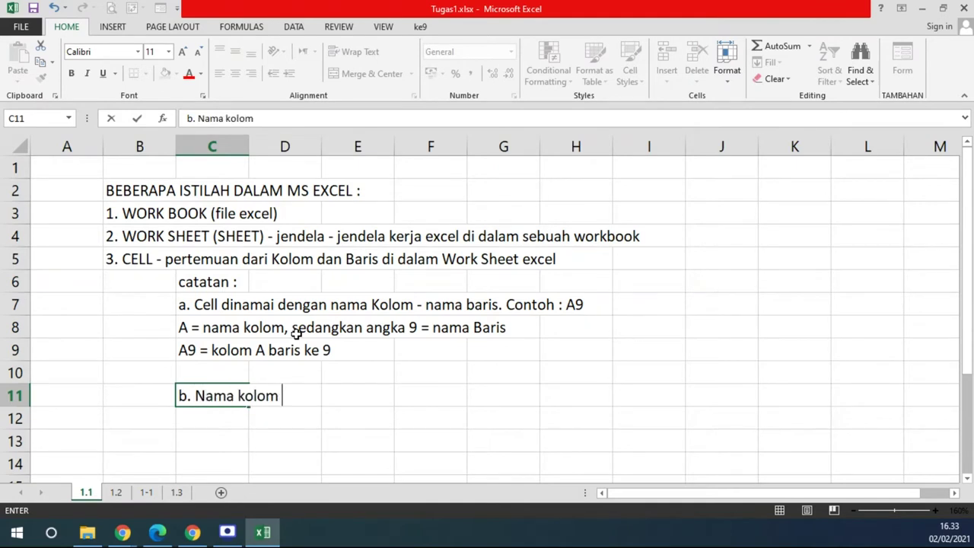
pyautogui.write('A, B, C,D, .......')
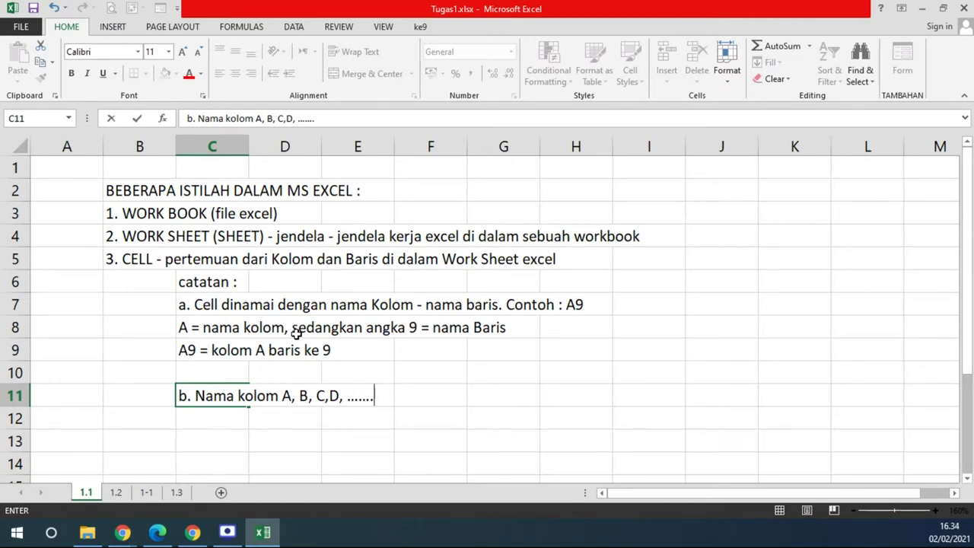
pyautogui.press('Return')
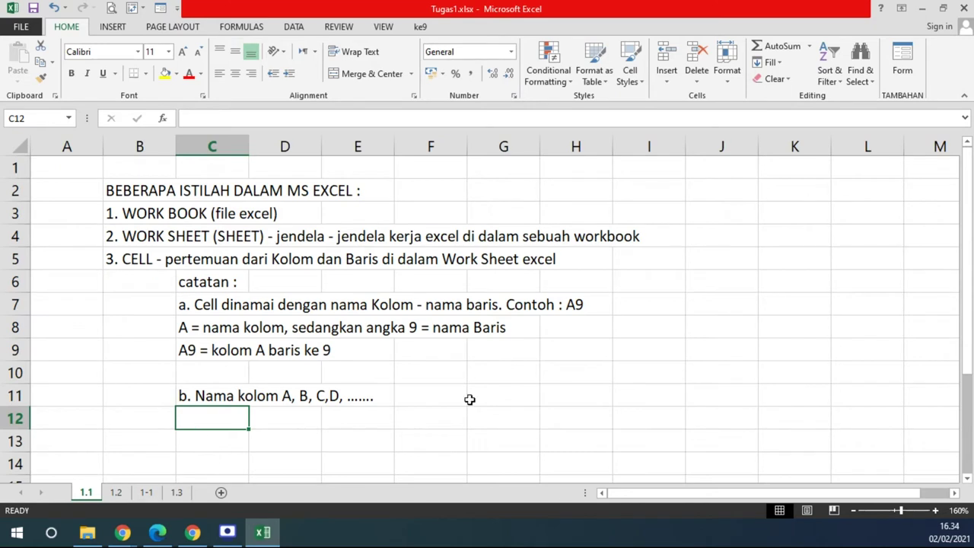
pyautogui.click(955, 493)
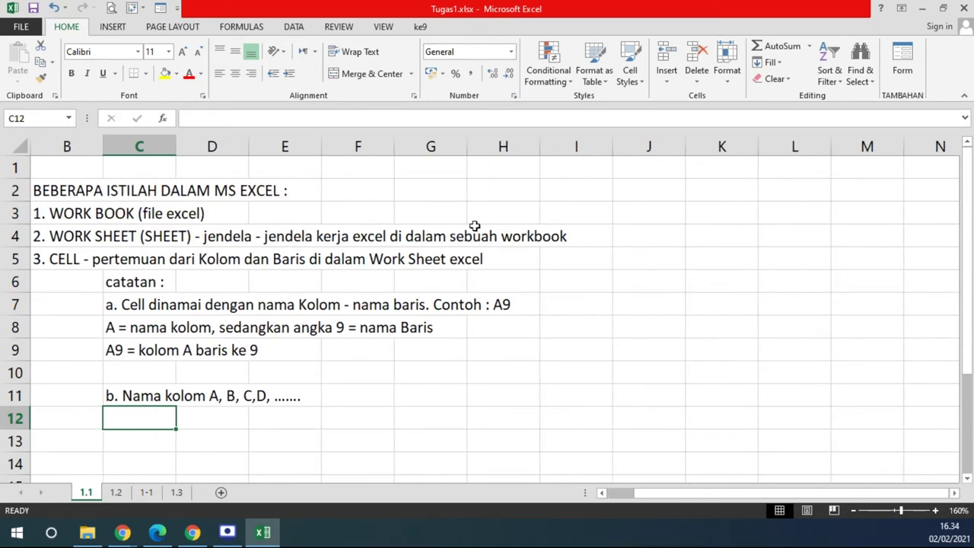
pyautogui.moveTo(429, 147); pyautogui.dragTo(867, 147)
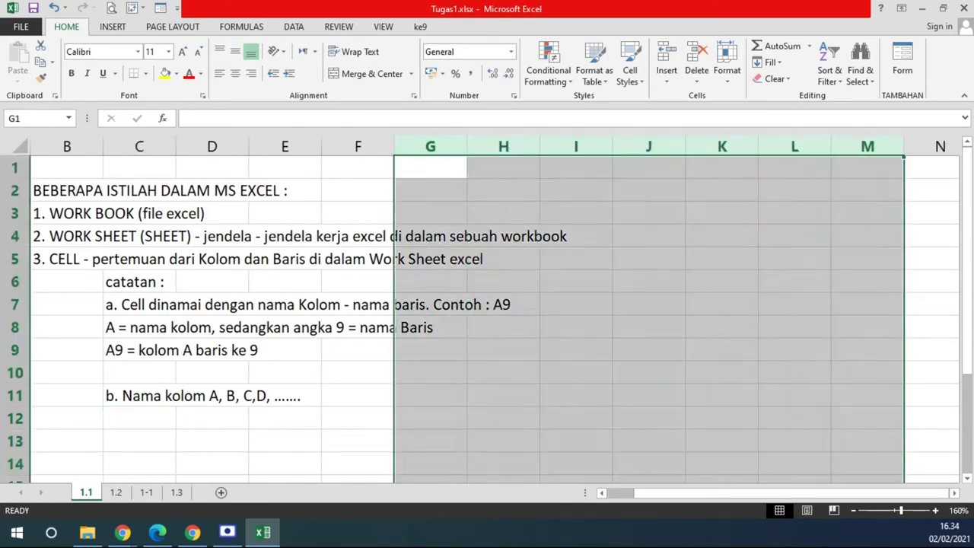
pyautogui.click(954, 492)
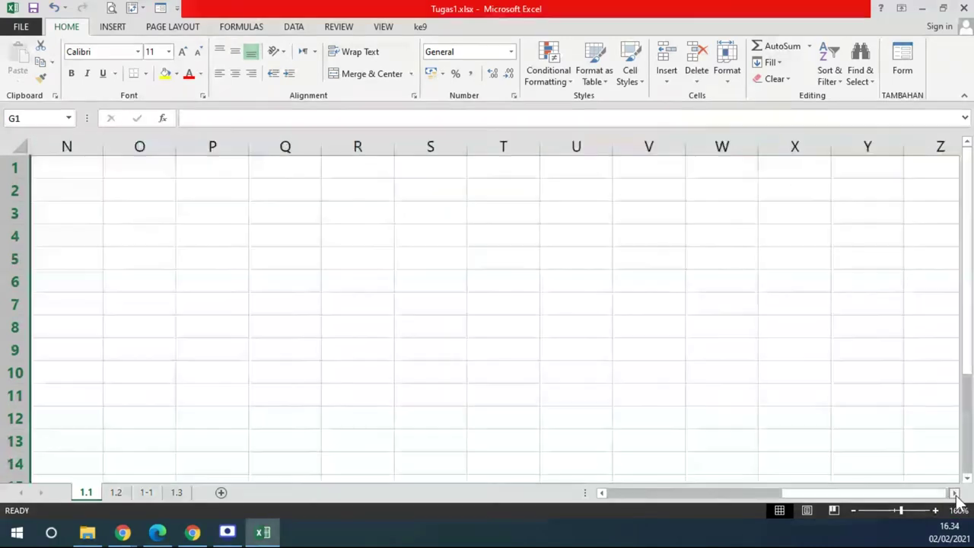
pyautogui.moveTo(955, 493); pyautogui.dragTo(955, 494)
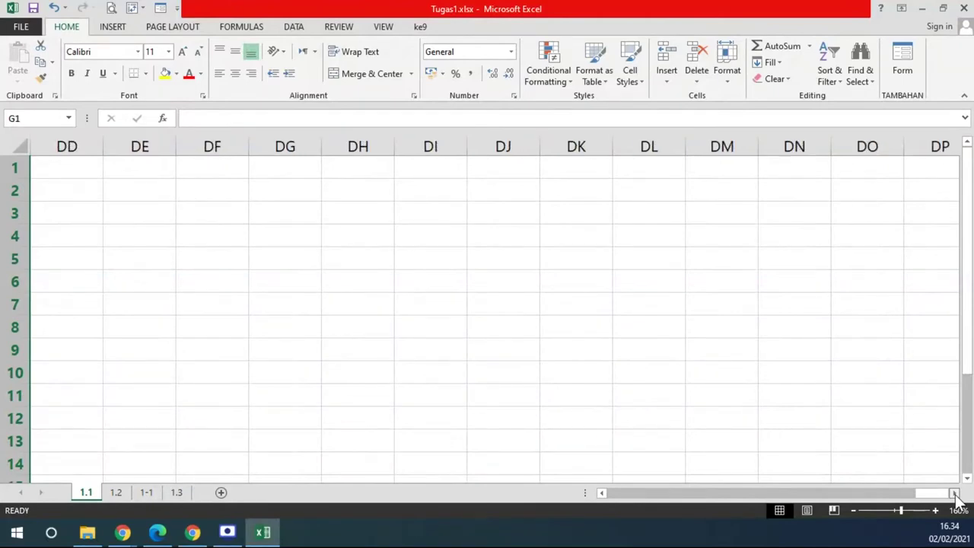
pyautogui.moveTo(931, 495); pyautogui.dragTo(609, 499)
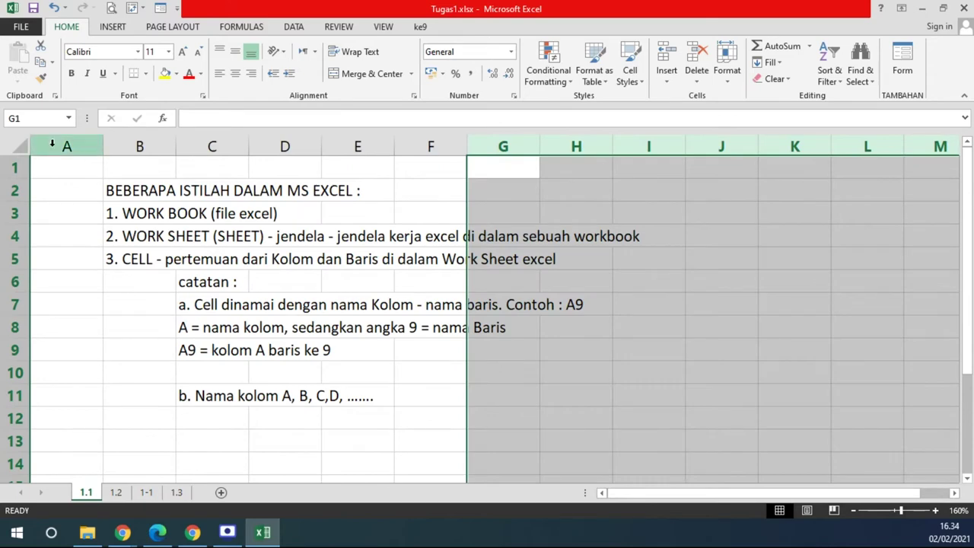
pyautogui.click(52, 145)
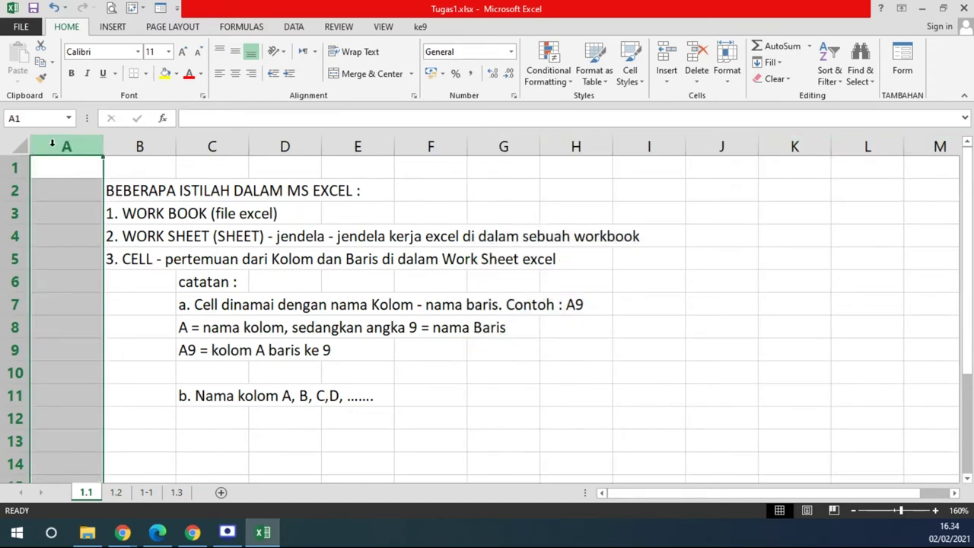
pyautogui.click(186, 426)
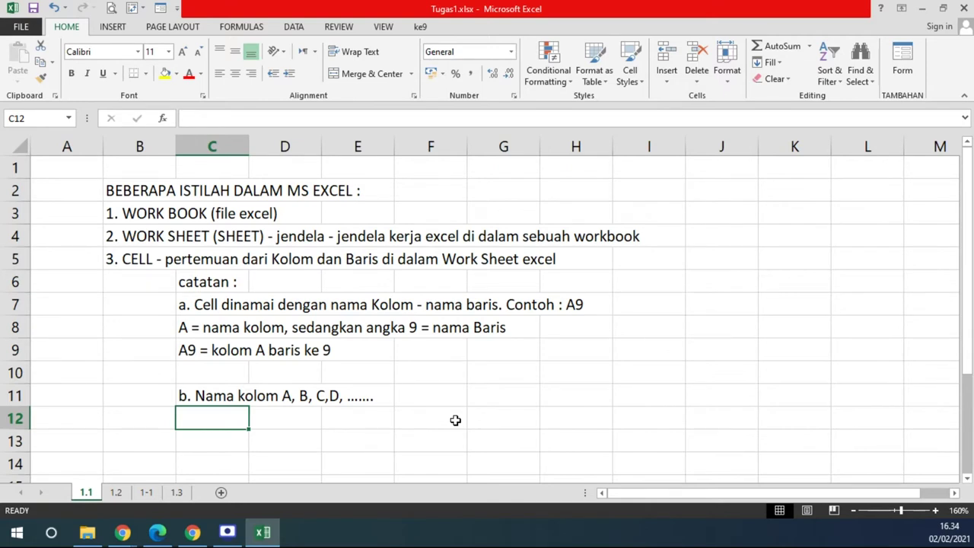
pyautogui.hotkey('ctrl', 'Right')
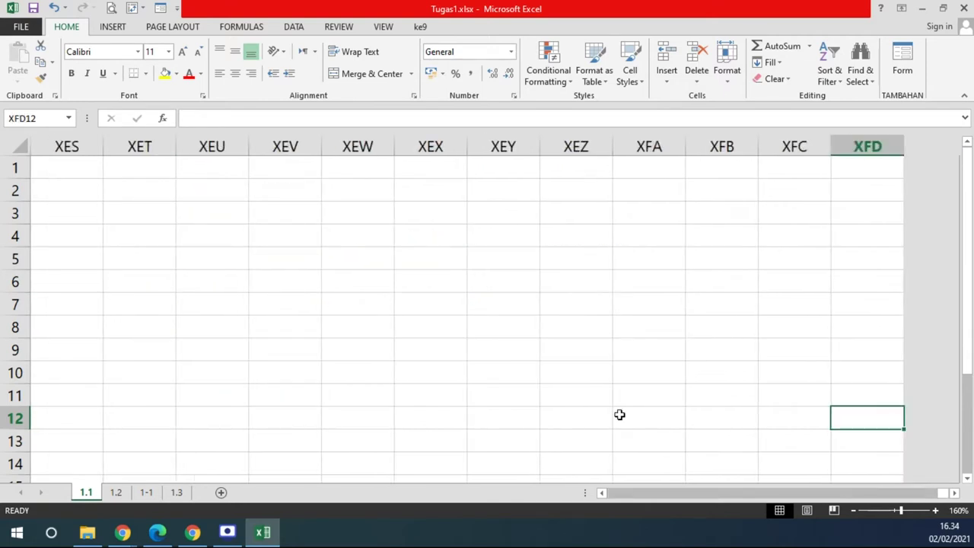
pyautogui.click(954, 493)
pyautogui.click(954, 493)
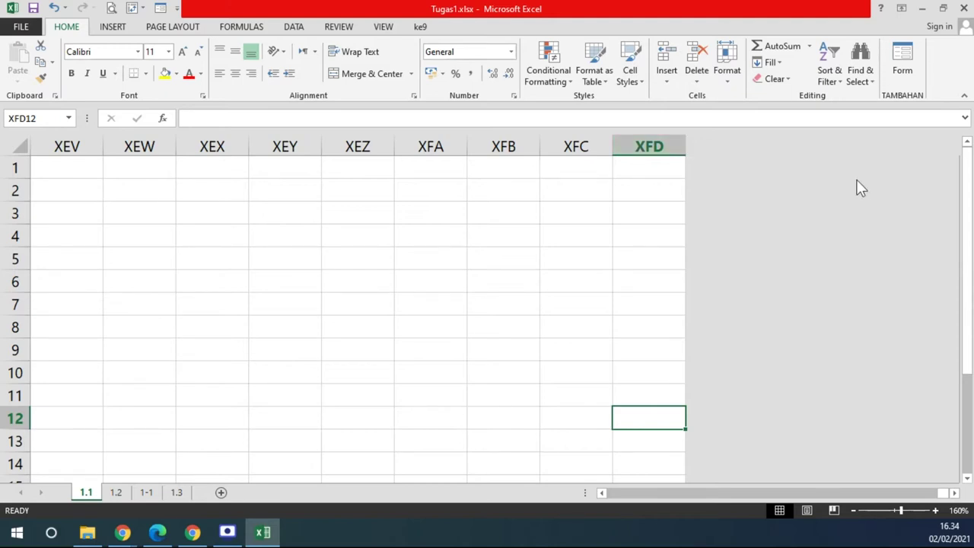
pyautogui.hotkey('ctrl', 'Left')
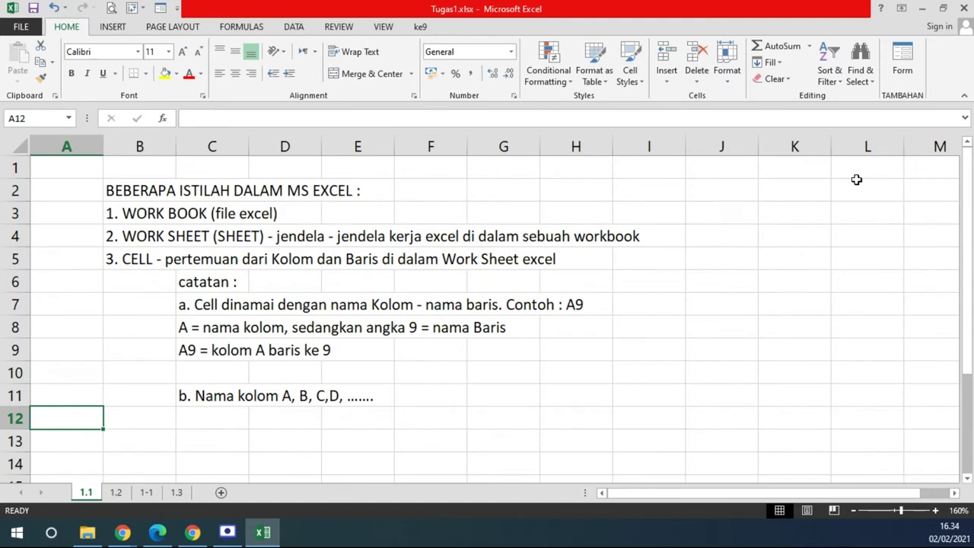
# Append ', XFD' to the column-names note in C11.
pyautogui.click(201, 395)
pyautogui.click(327, 118)
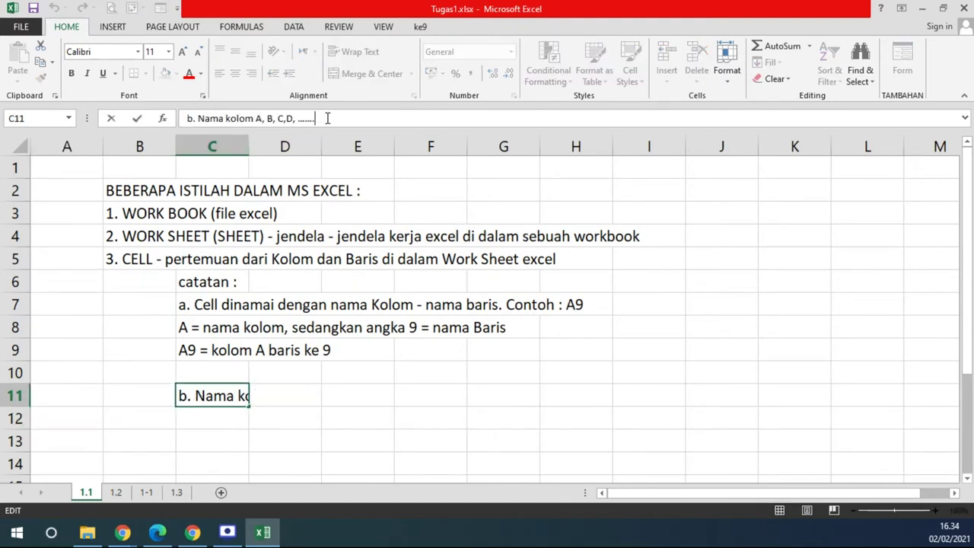
pyautogui.write(', XF')
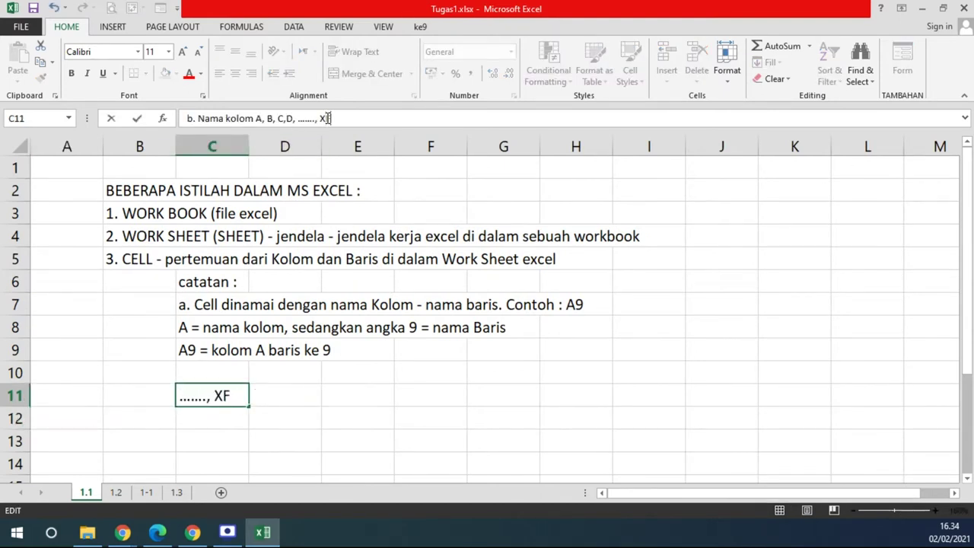
pyautogui.write('D')
pyautogui.press('Return')
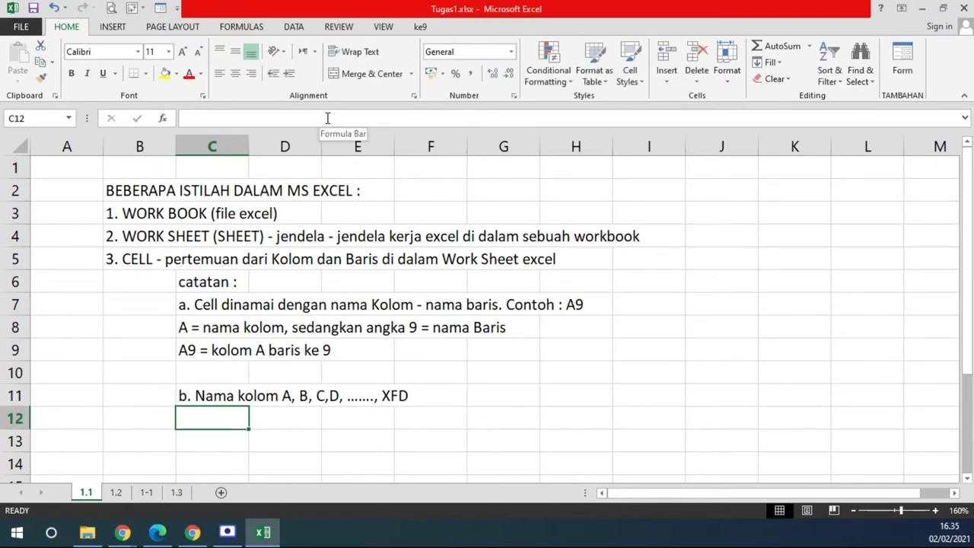
# Enter 'kolom XFD = 64000 kolom' in C12.
pyautogui.write('kolom XFS')
pyautogui.press('BackSpace')
pyautogui.write('D')
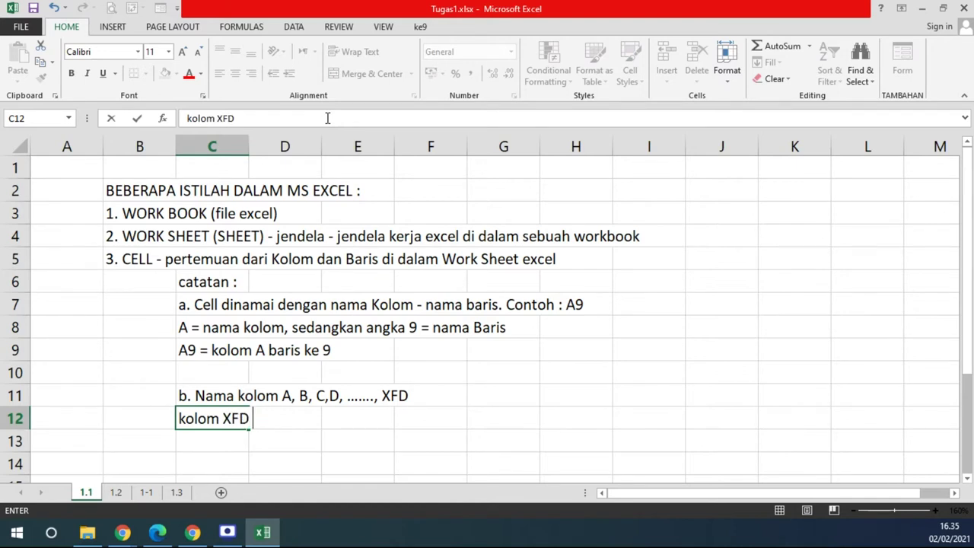
pyautogui.write(' = 64')
pyautogui.write('000 ')
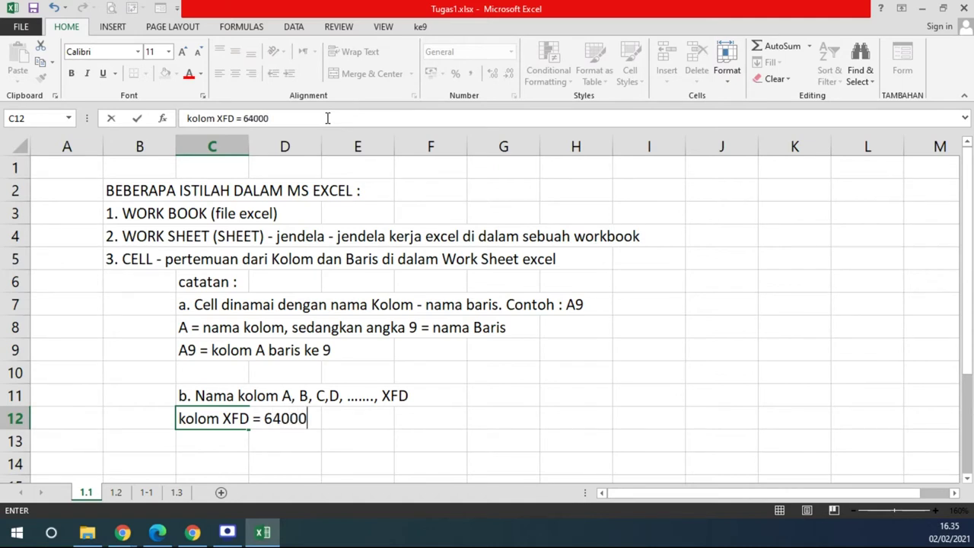
pyautogui.write('kolom')
pyautogui.press('Return')
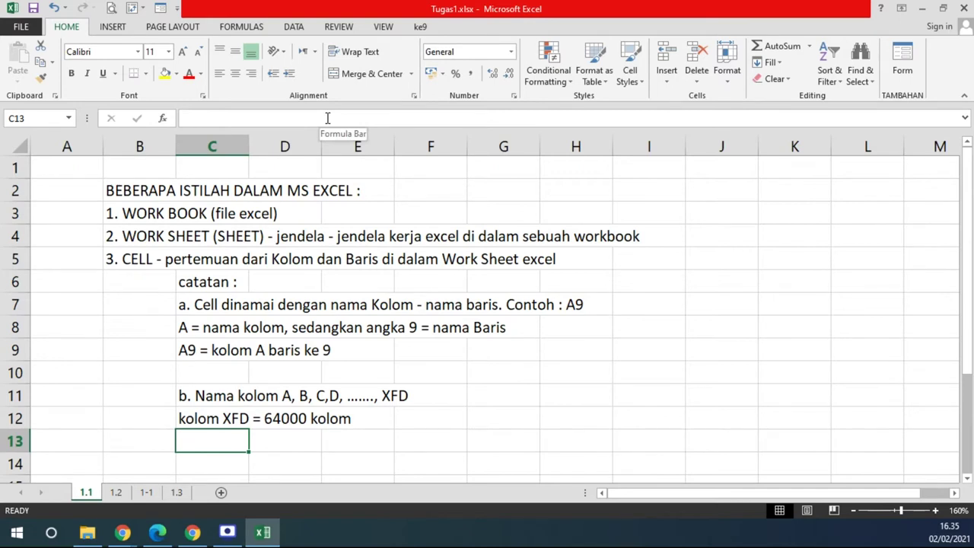
pyautogui.click(955, 494)
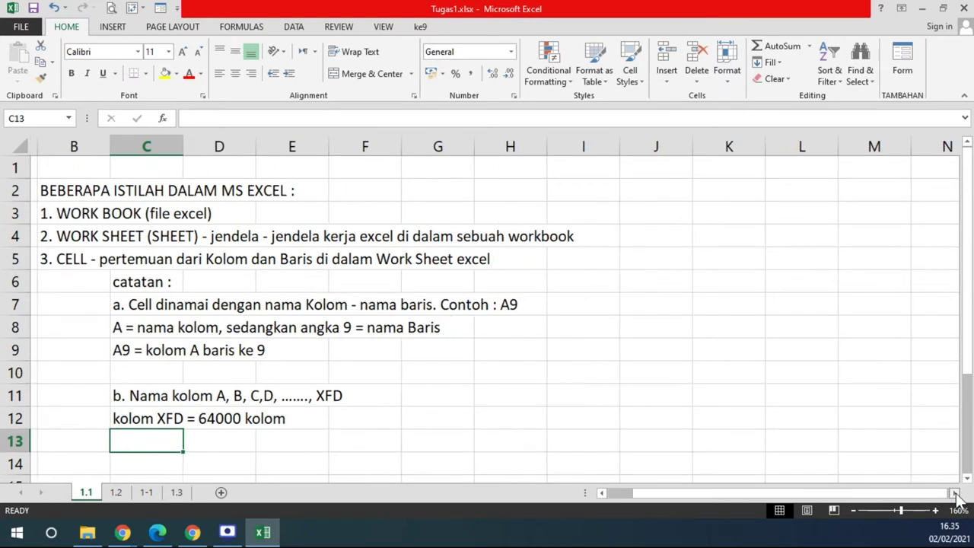
# Enter 'c. Nama baris 1, 2, 3, ........,' in C14.
pyautogui.moveTo(861, 493); pyautogui.dragTo(628, 499)
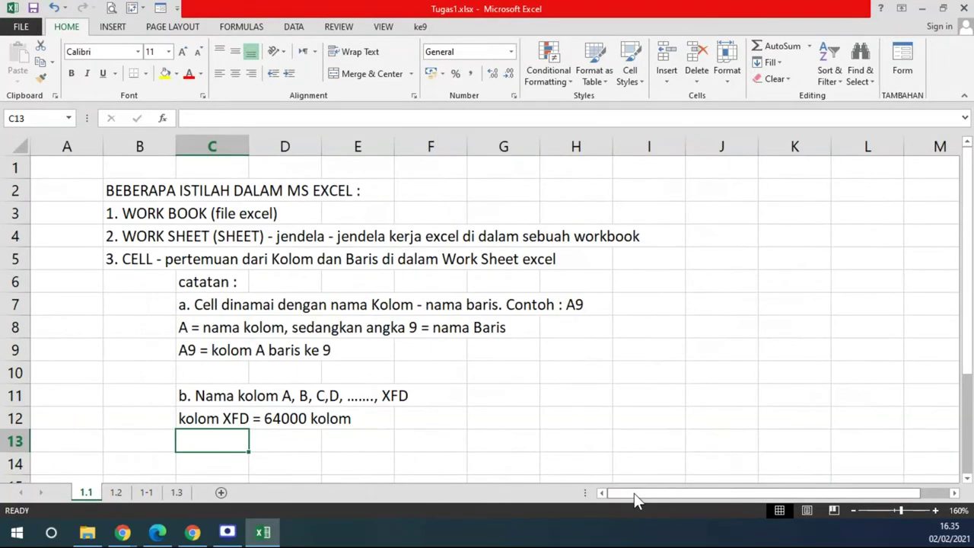
pyautogui.scroll(-2, 662, 457)
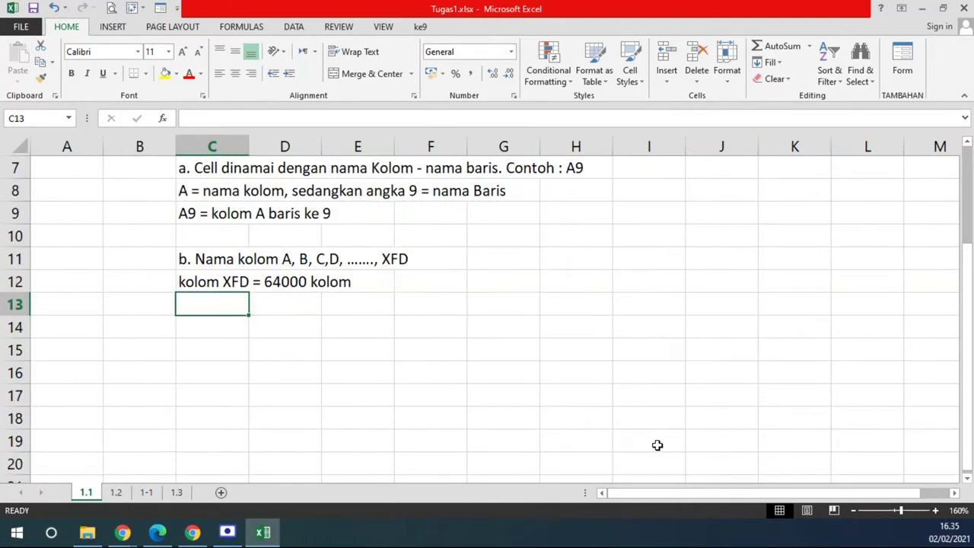
pyautogui.click(224, 331)
pyautogui.write('c. Nama baris 1,')
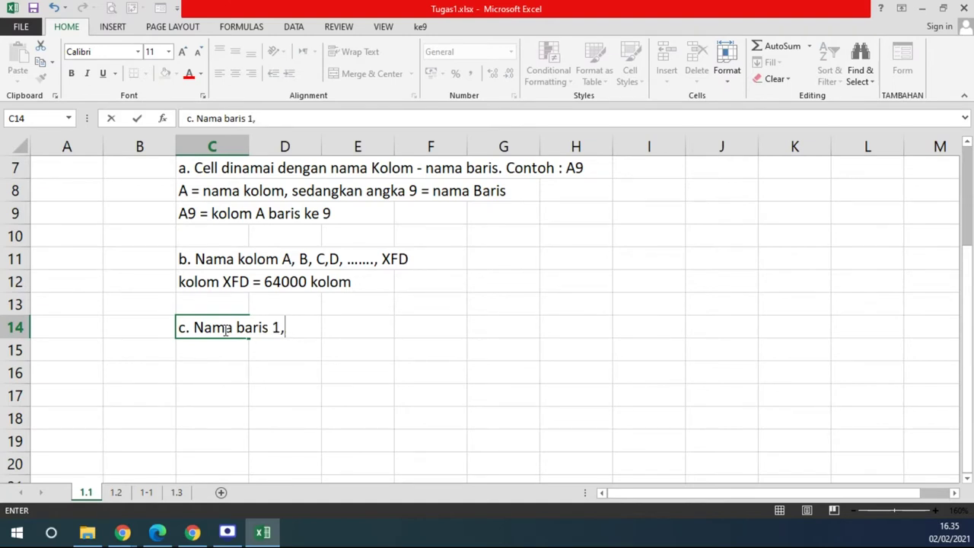
pyautogui.write(' 2, 3, ')
pyautogui.write('........,')
pyautogui.scroll(2, 74, 219)
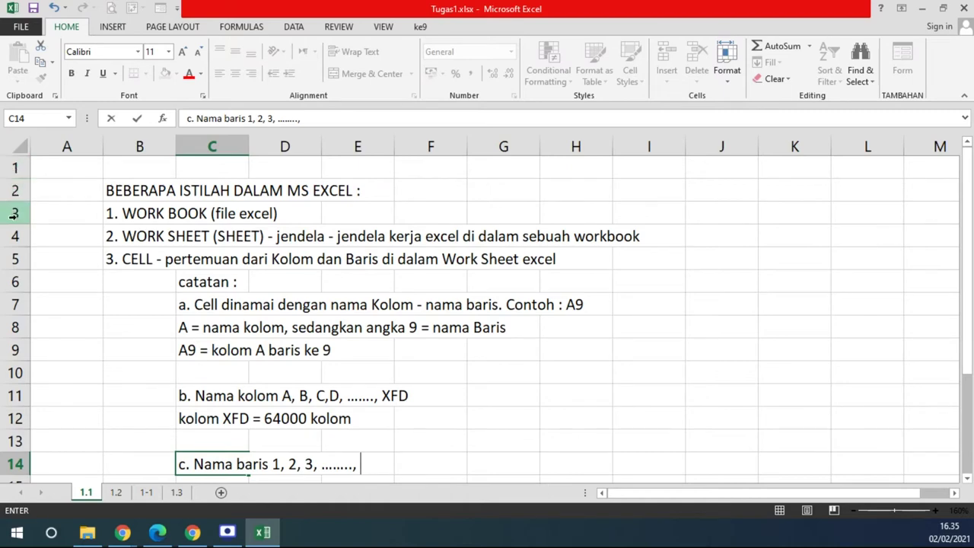
pyautogui.scroll(-6, 87, 358)
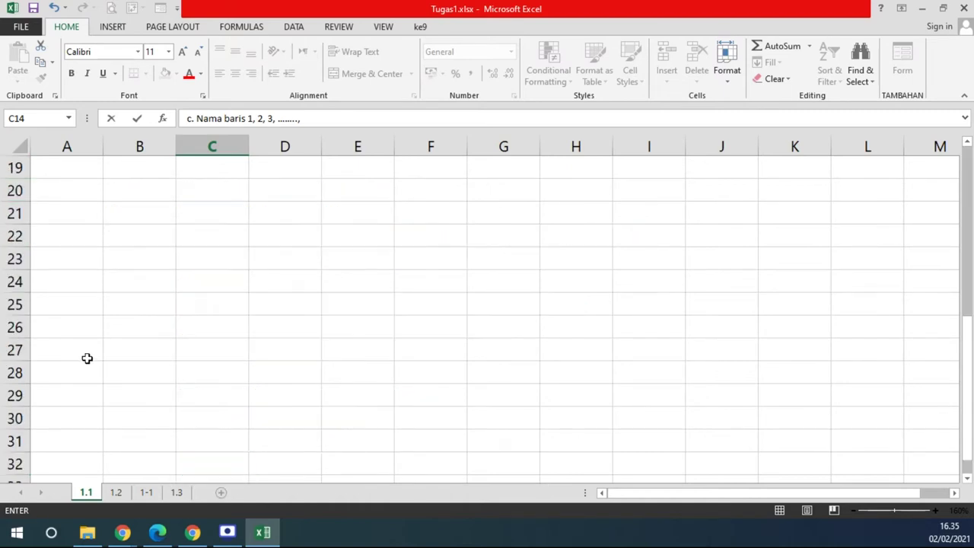
pyautogui.scroll(3, 132, 368)
pyautogui.scroll(3, 155, 363)
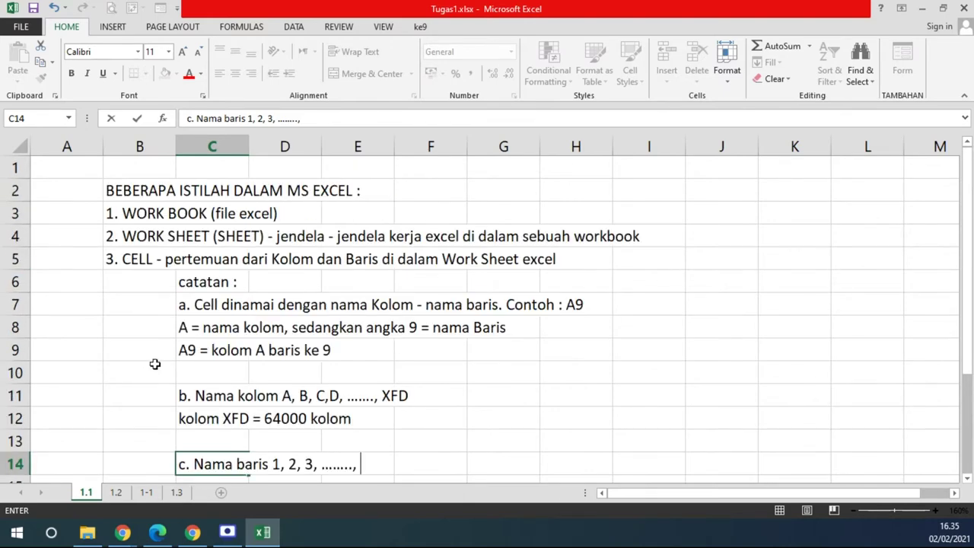
pyautogui.scroll(-2, 454, 389)
pyautogui.press('Return')
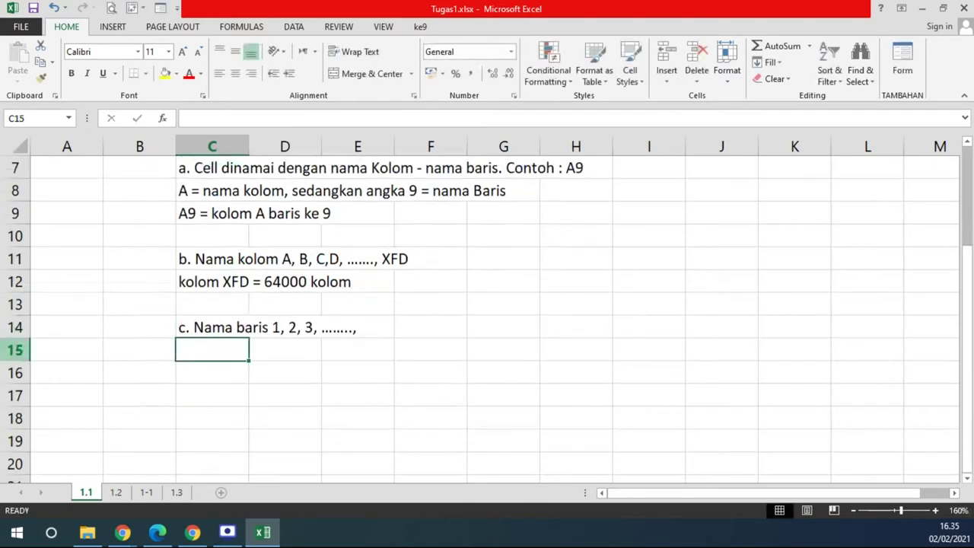
# Jump down column C to the sheet's last row, 1048576, with Ctrl+Down.
pyautogui.scroll(-5, 119, 335)
pyautogui.scroll(-13, 119, 335)
pyautogui.scroll(-11, 119, 334)
pyautogui.scroll(-2, 120, 346)
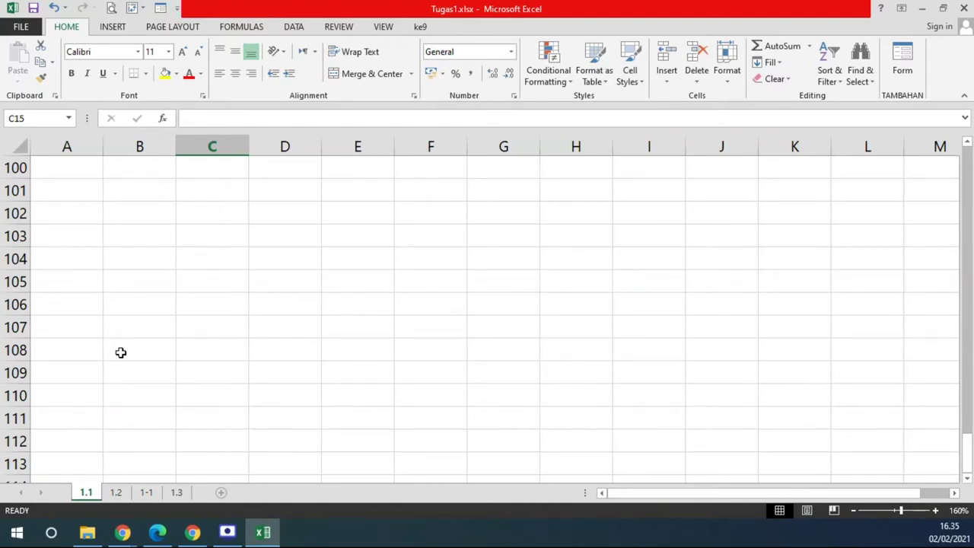
pyautogui.scroll(6, 123, 351)
pyautogui.scroll(11, 131, 347)
pyautogui.scroll(7, 131, 347)
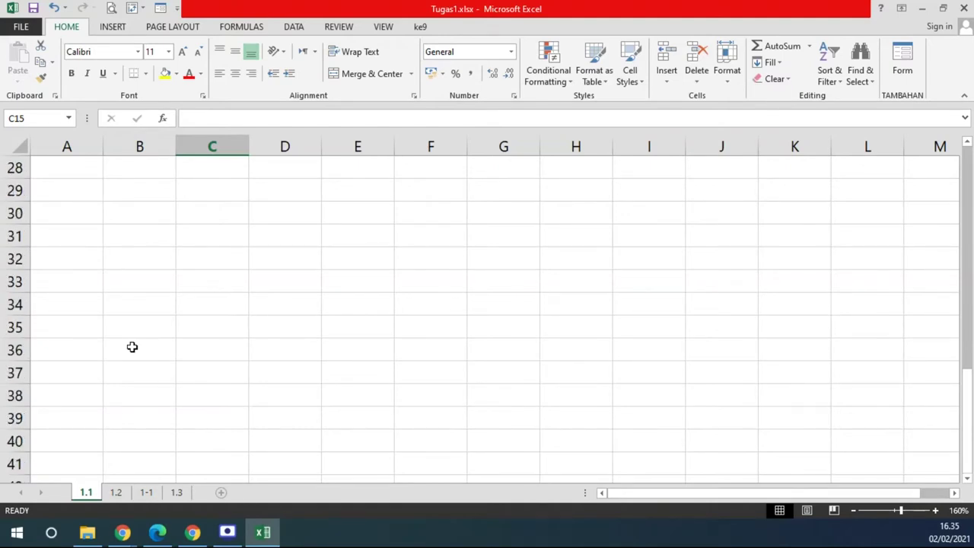
pyautogui.scroll(6, 131, 347)
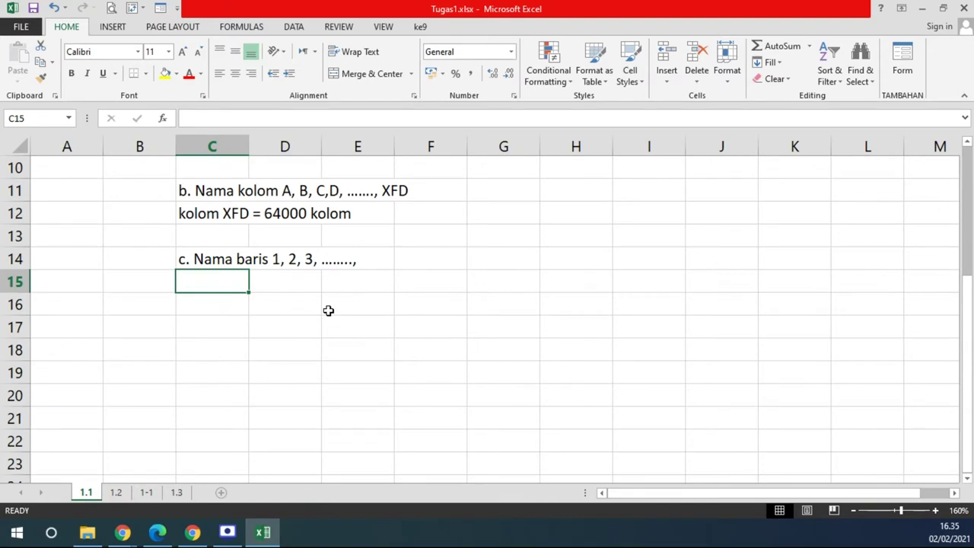
pyautogui.hotkey('ctrl', 'Down')
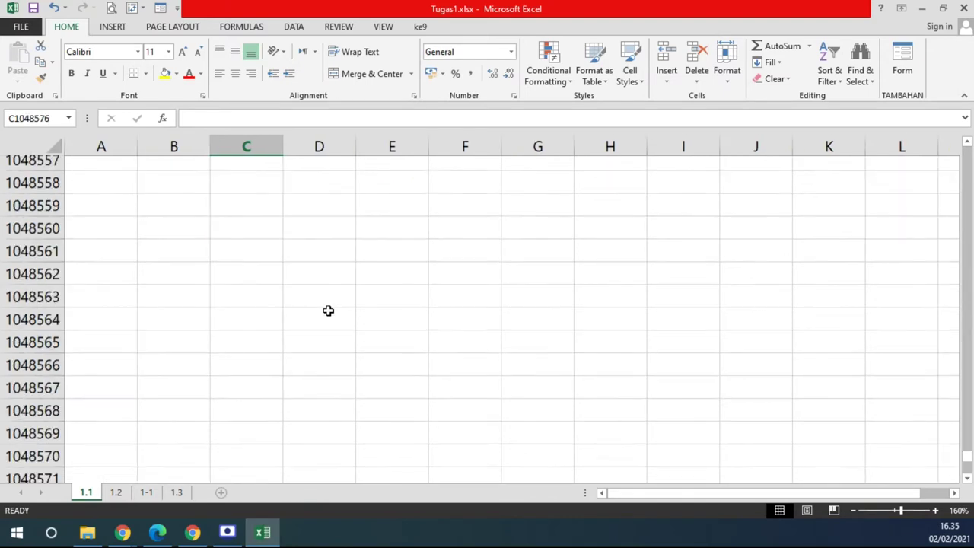
# Type 1048576 into cell C1048576, commit it, and reselect the cell.
pyautogui.scroll(-2, 342, 282)
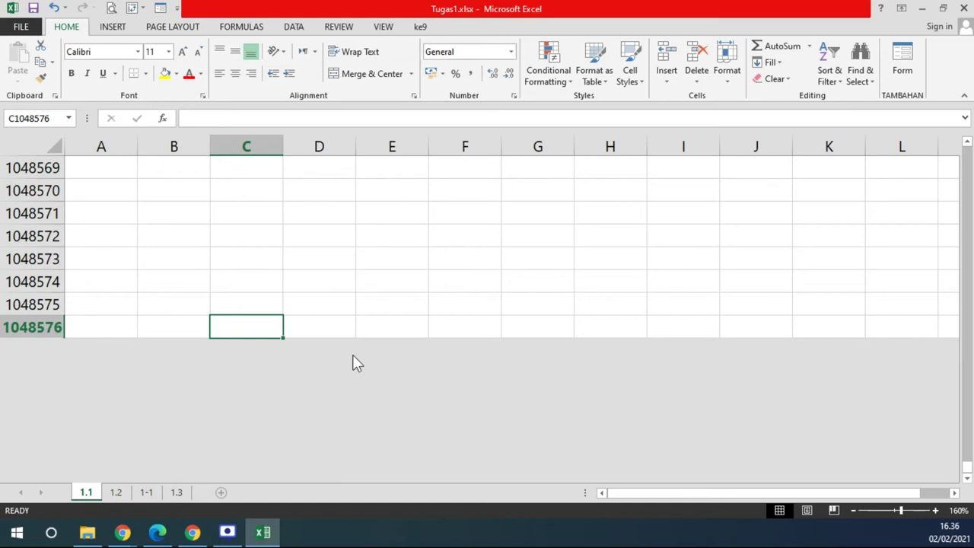
pyautogui.write('10')
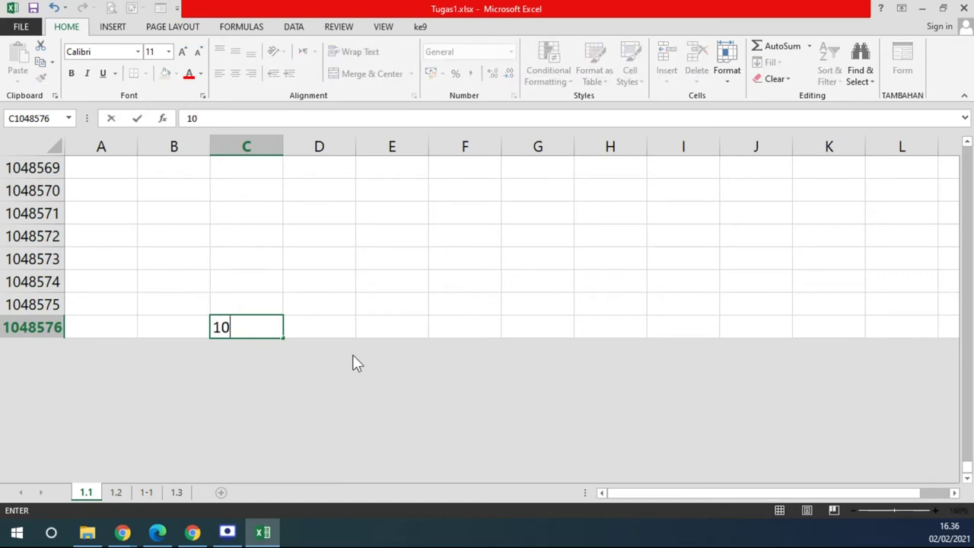
pyautogui.write('48')
pyautogui.write('576')
pyautogui.click(335, 328)
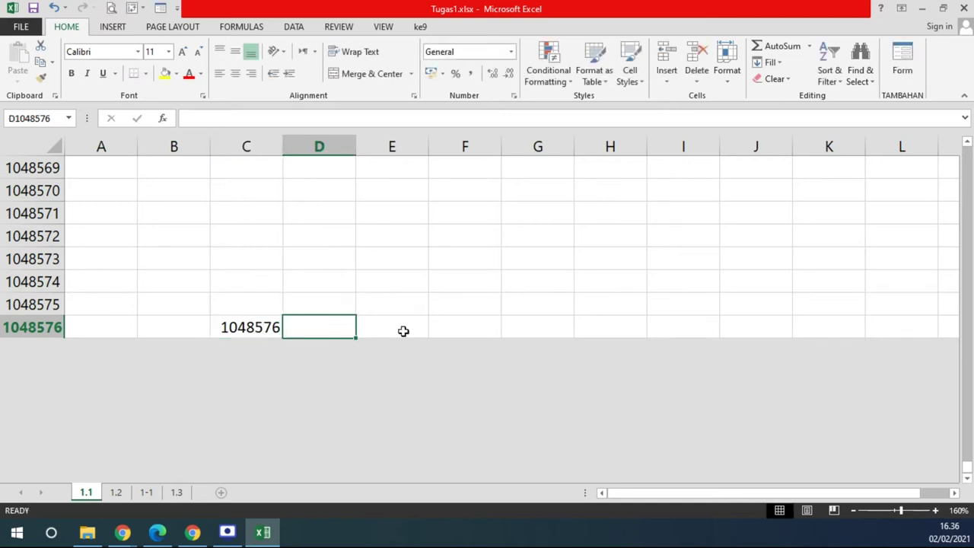
pyautogui.click(244, 327)
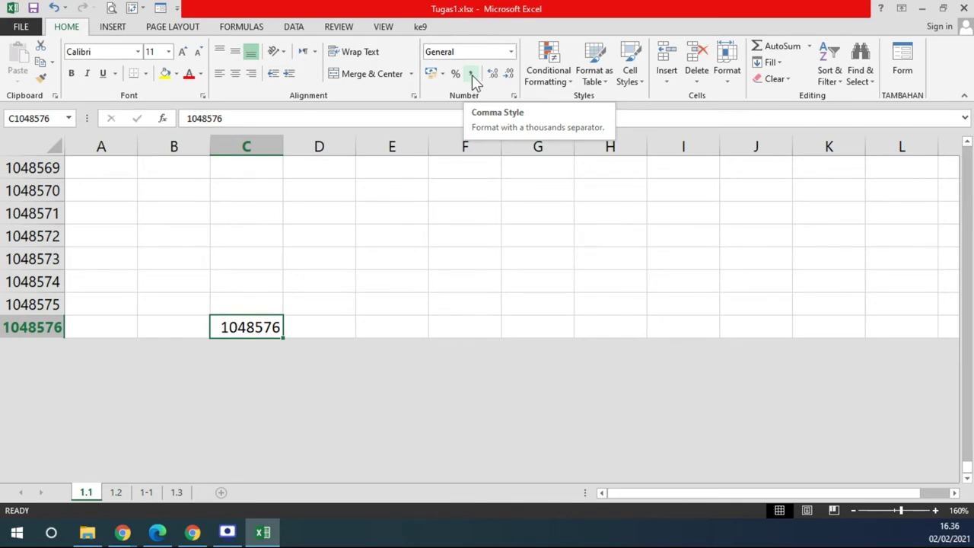
# Apply Comma Style to C1048576 and remove all decimals so it reads 1.048.576.
pyautogui.click(471, 75)
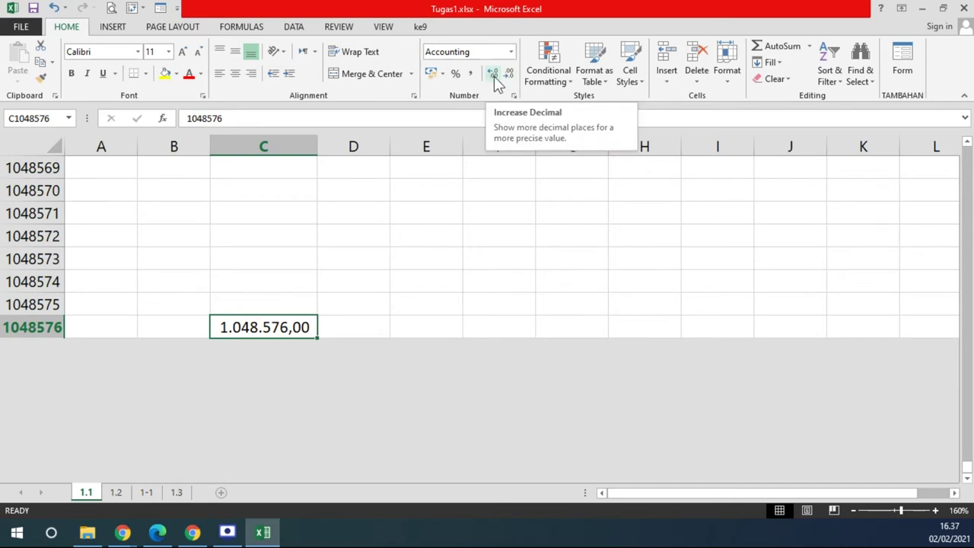
pyautogui.click(495, 79)
pyautogui.click(494, 79)
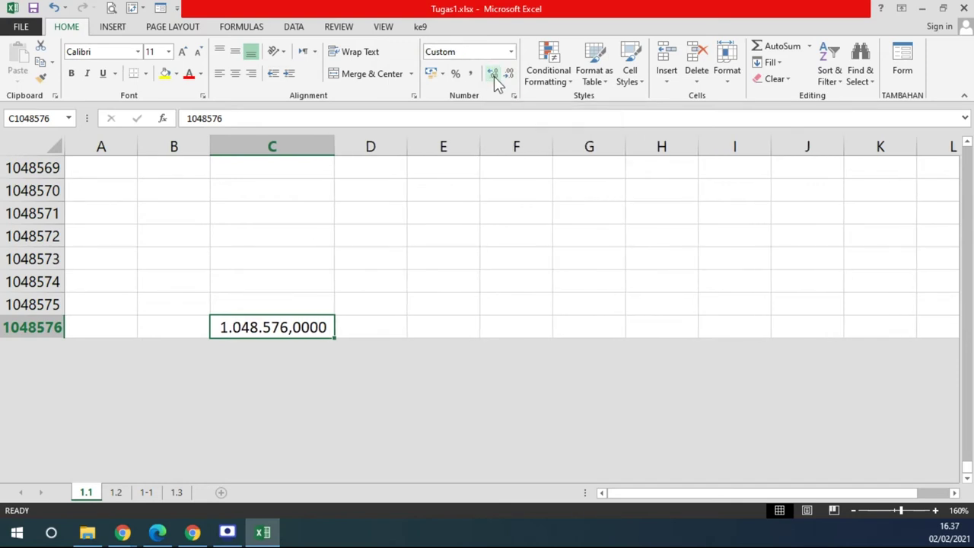
pyautogui.click(511, 79)
pyautogui.click(511, 78)
pyautogui.click(511, 78)
pyautogui.click(510, 79)
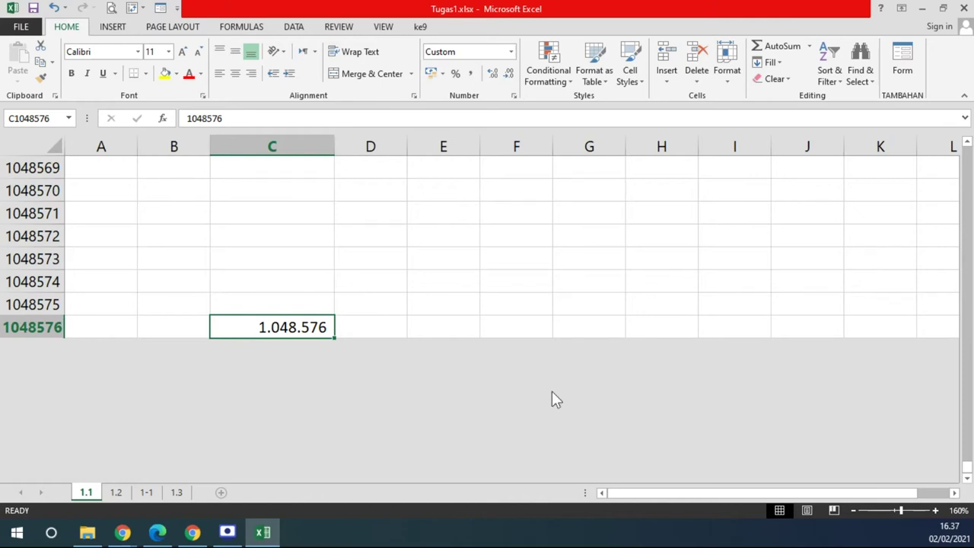
# Copy 1.048.576 from C1048576 into D1048571, then undo that first paste.
pyautogui.hotkey('ctrl', 'c')
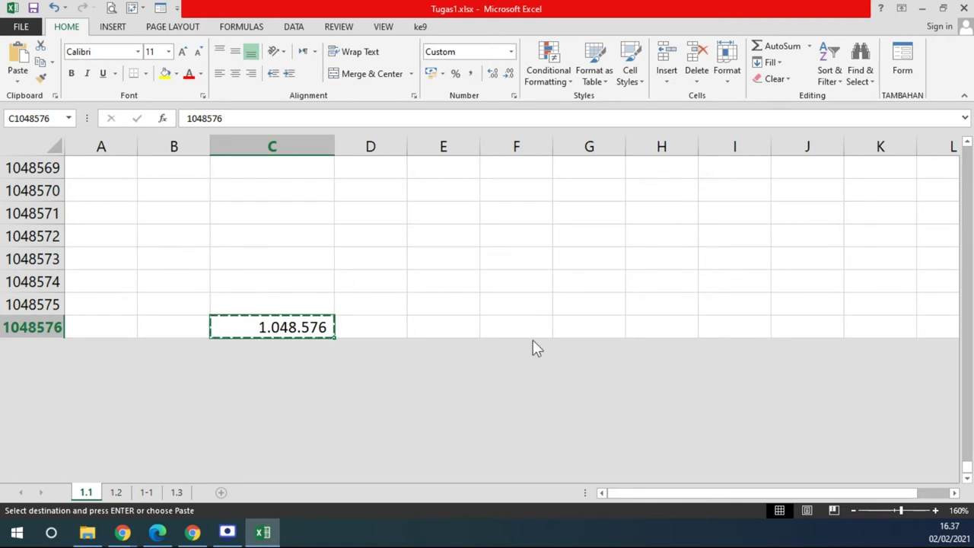
pyautogui.click(380, 219)
pyautogui.press('Return')
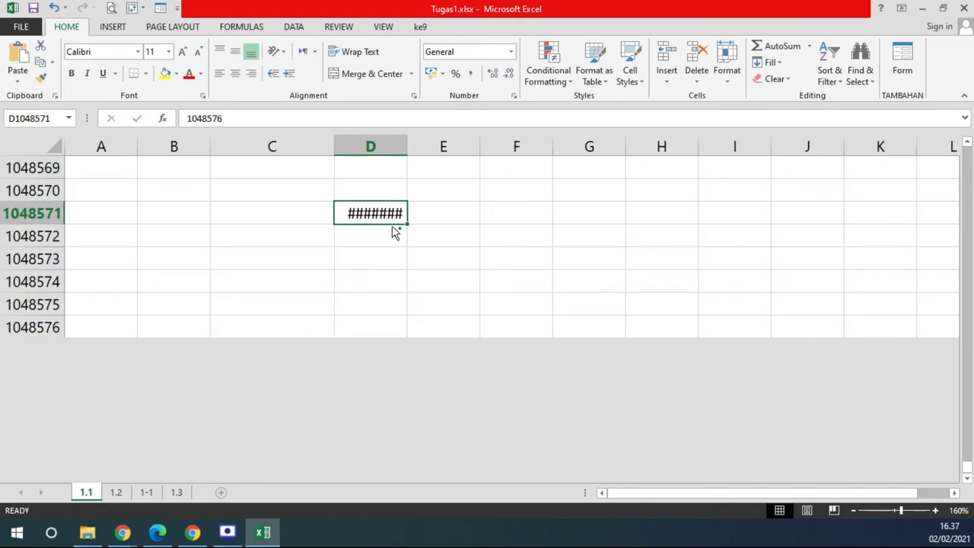
pyautogui.click(389, 237)
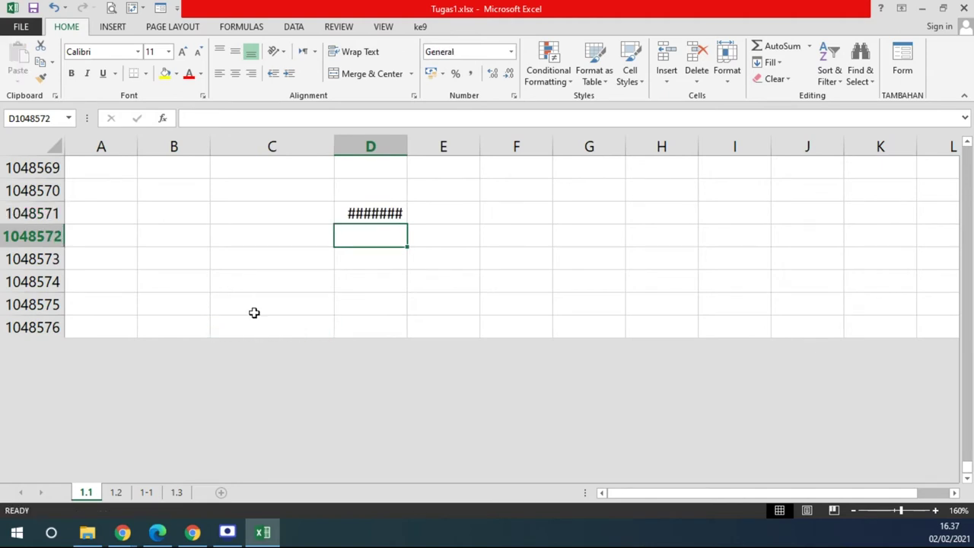
pyautogui.hotkey('ctrl', 'z')
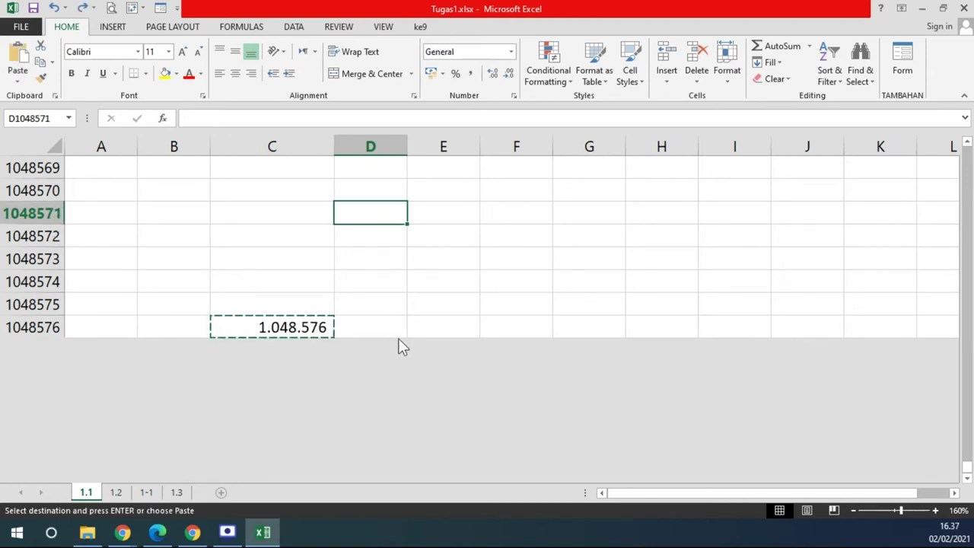
pyautogui.press('Escape')
# Re-copy 1.048.576 from C1048576 and paste it into D1048570 through D1048574.
pyautogui.click(270, 329)
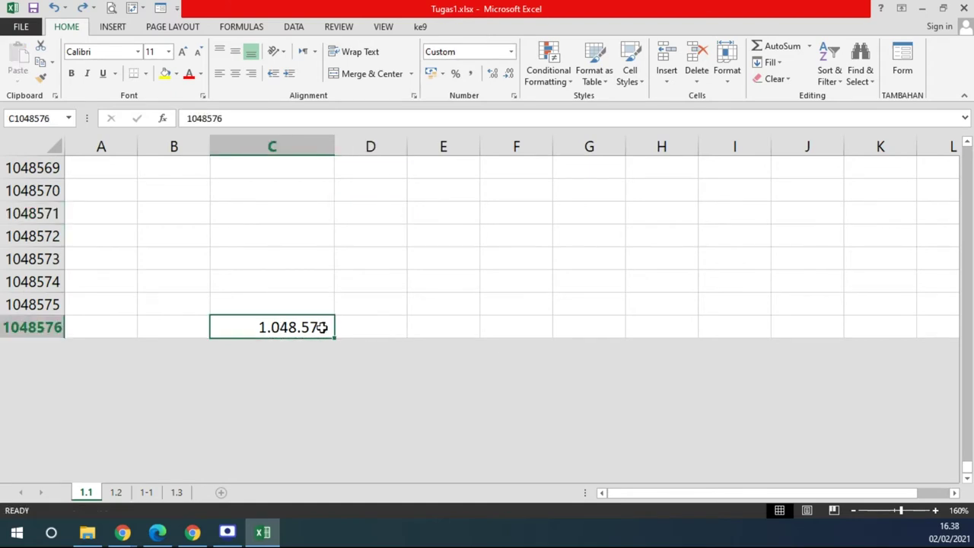
pyautogui.hotkey('ctrl', 'c')
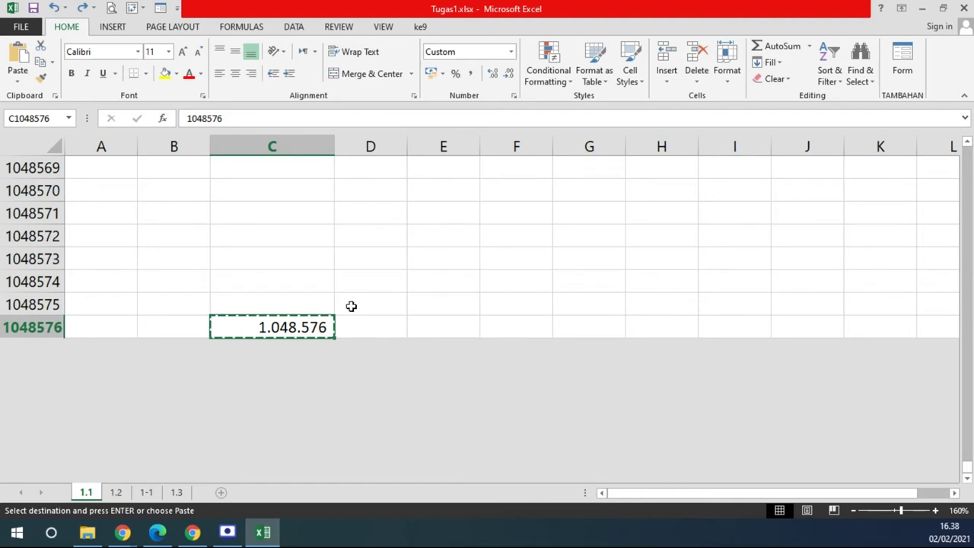
pyautogui.click(371, 192)
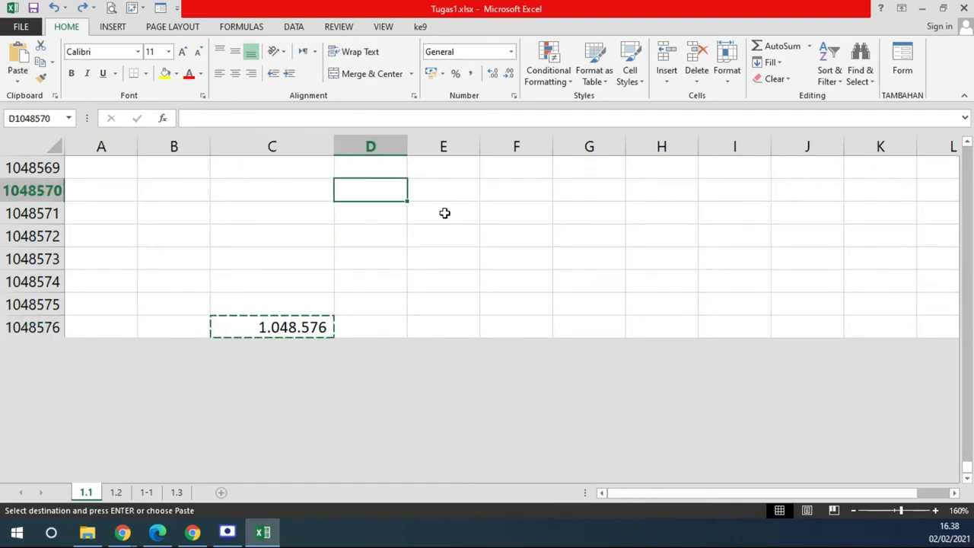
pyautogui.hotkey('ctrl', 'v')
pyautogui.click(382, 219)
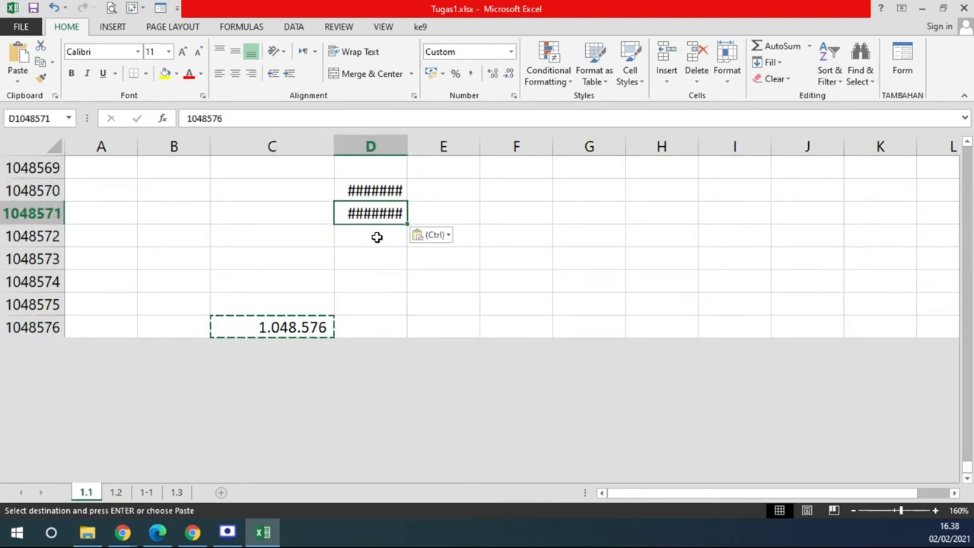
pyautogui.click(373, 235)
pyautogui.hotkey('ctrl', 'v')
pyautogui.click(374, 258)
pyautogui.hotkey('ctrl', 'v')
pyautogui.click(374, 280)
pyautogui.hotkey('ctrl', 'v')
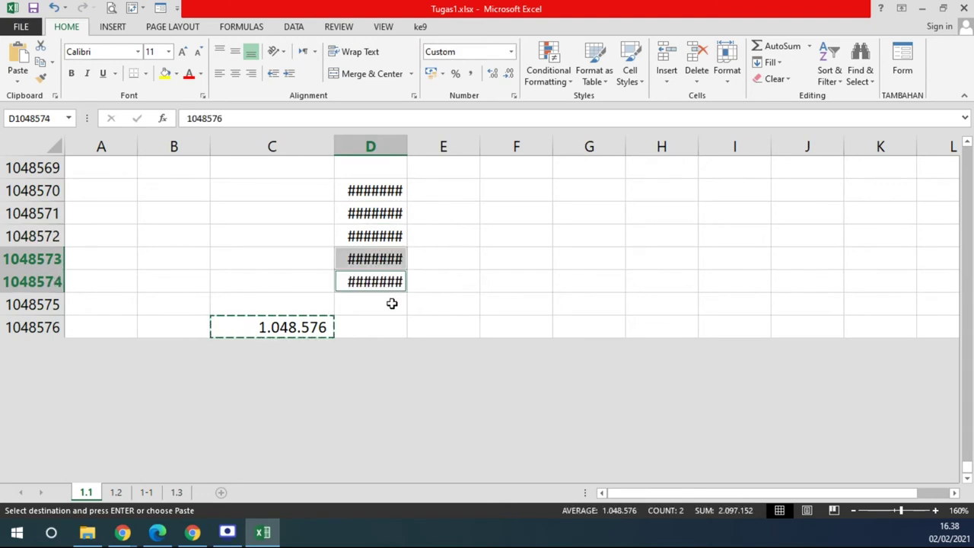
# Cancel copy mode and reselect the original 1.048.576 cell in C1048576.
pyautogui.click(283, 325)
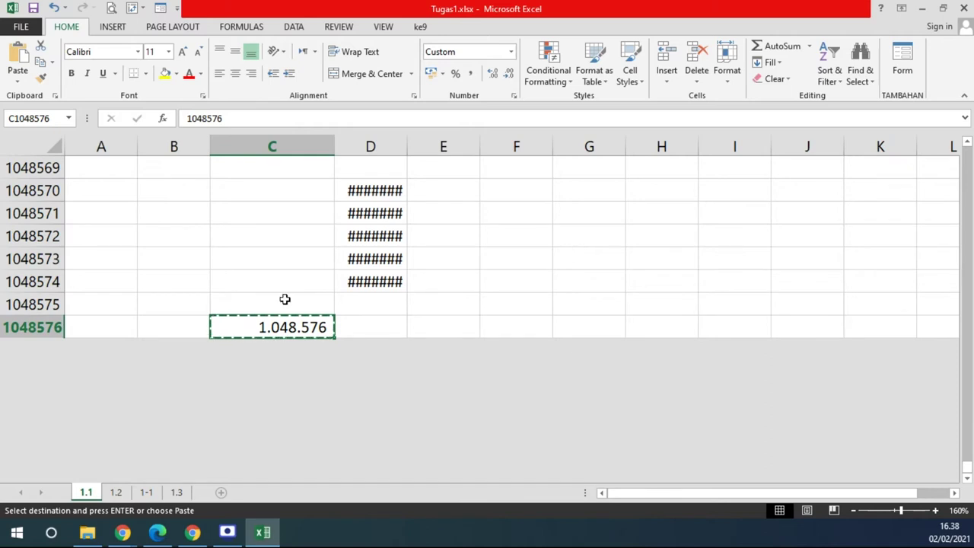
pyautogui.press('Escape')
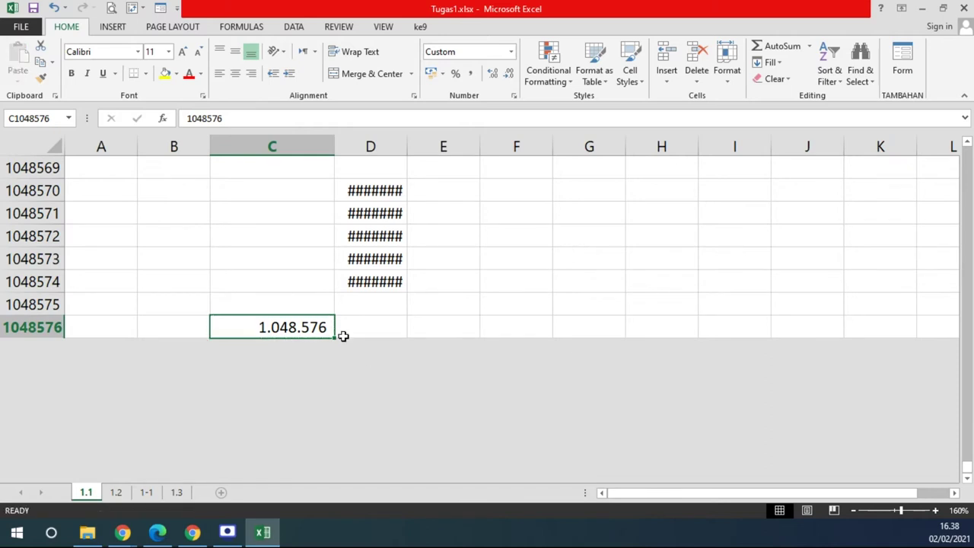
pyautogui.click(487, 192)
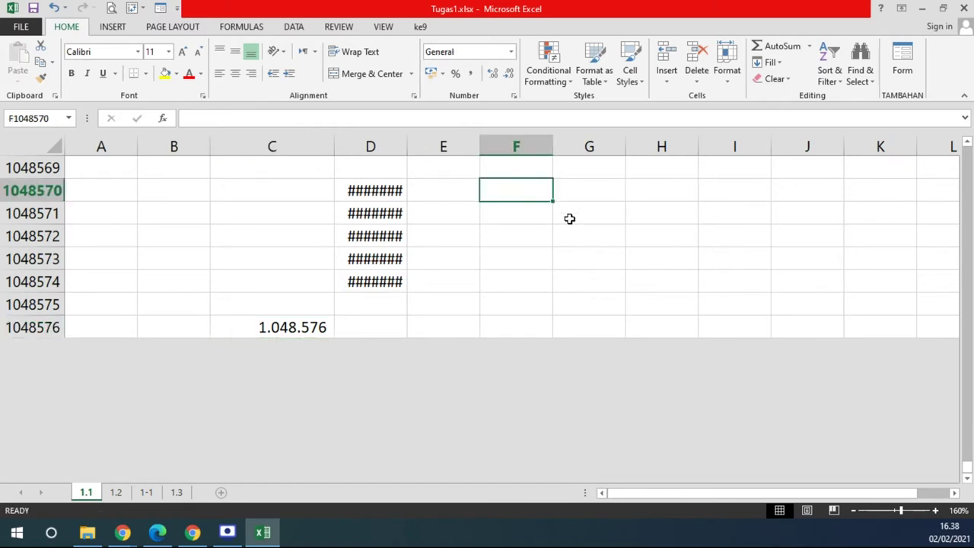
pyautogui.click(513, 214)
pyautogui.click(518, 195)
pyautogui.click(280, 330)
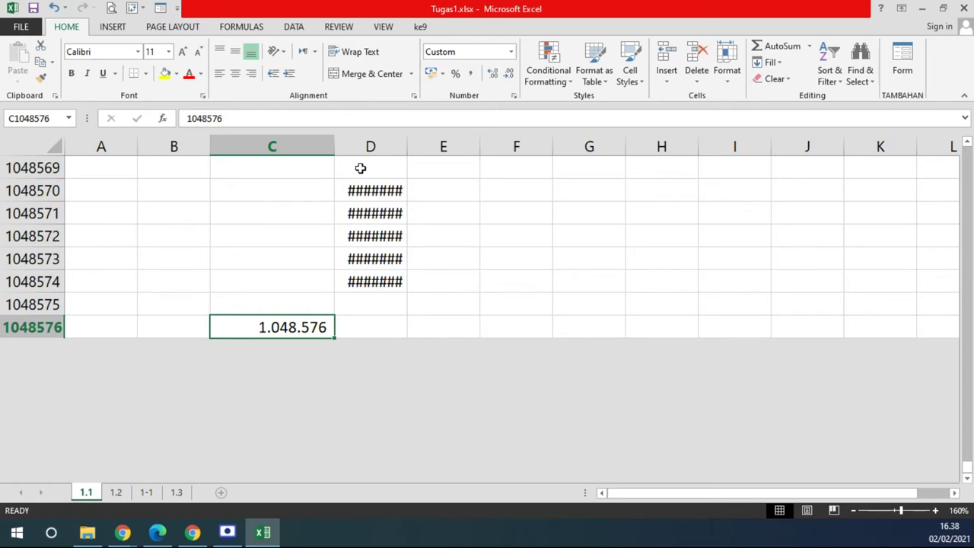
# Resize columns C and D, auto-fitting D so D1048570–D1048574 show 1.048.576.
pyautogui.click(352, 143)
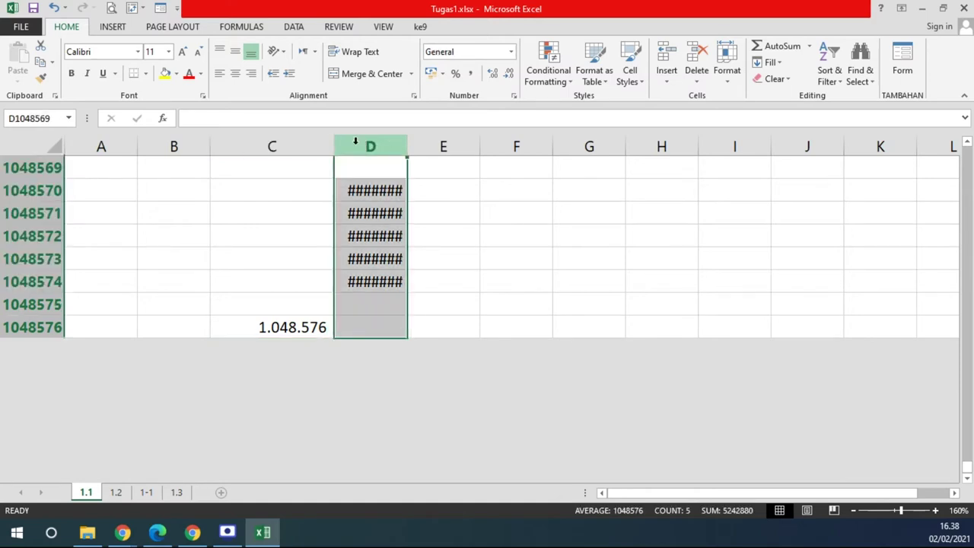
pyautogui.click(257, 326)
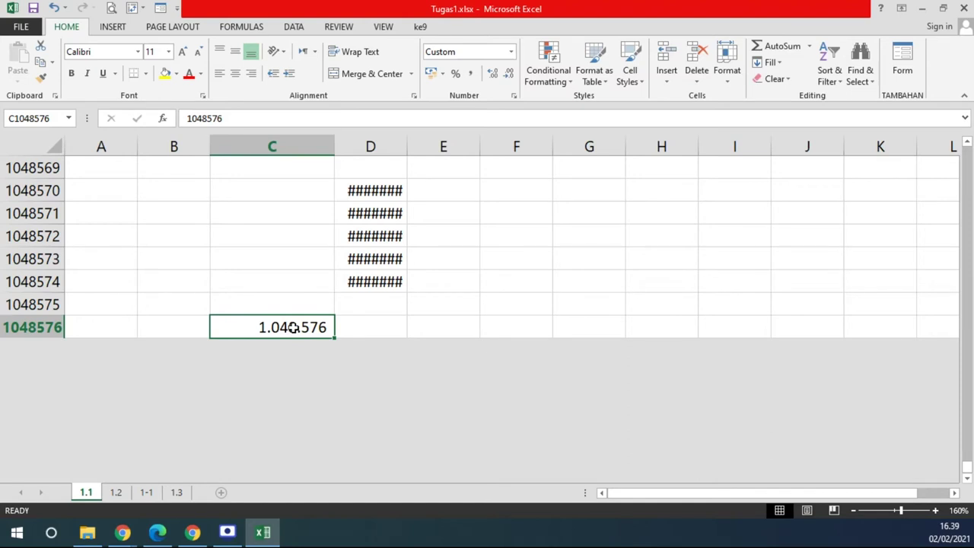
pyautogui.moveTo(407, 145)
pyautogui.mouseDown()
pyautogui.moveTo(463, 145)
pyautogui.moveTo(418, 146)
pyautogui.mouseUp()
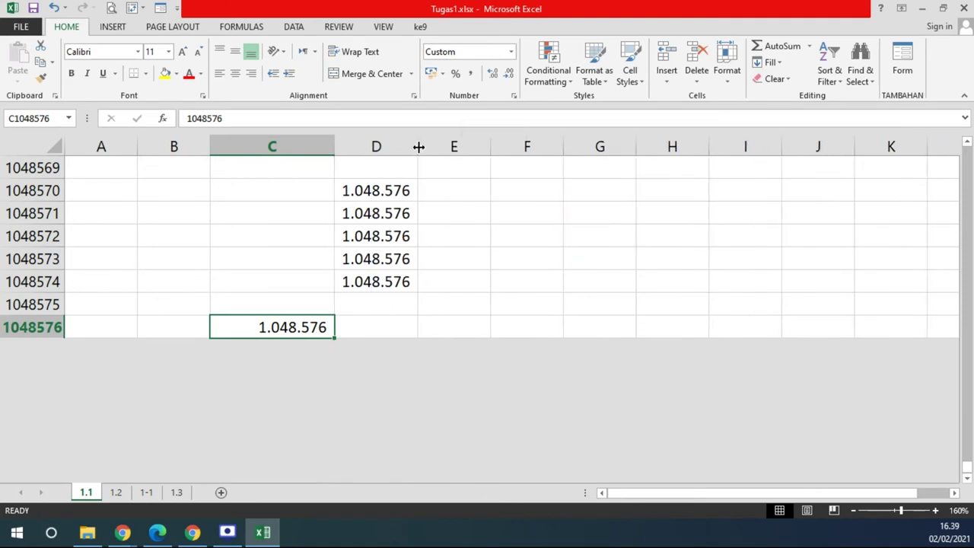
pyautogui.moveTo(418, 147); pyautogui.dragTo(411, 146)
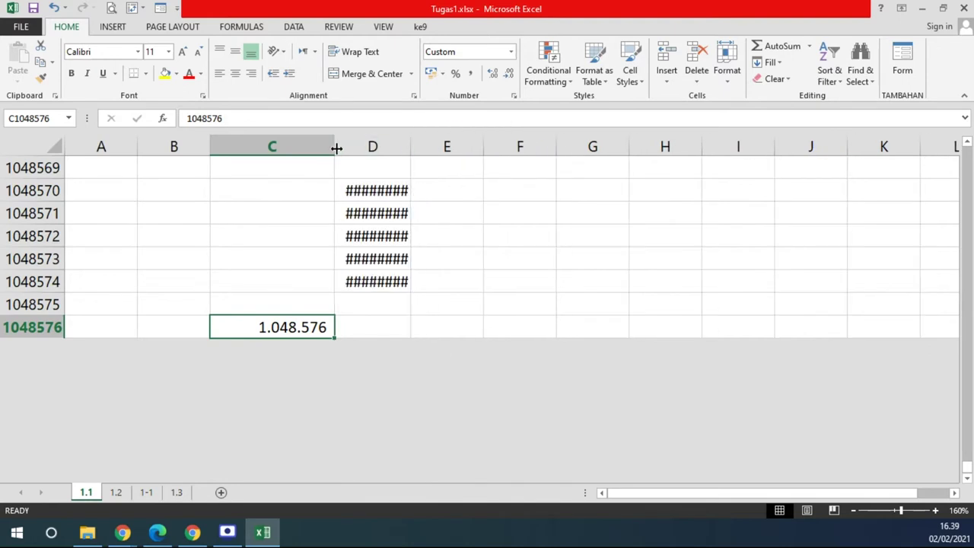
pyautogui.moveTo(337, 147); pyautogui.dragTo(277, 148)
pyautogui.moveTo(354, 146)
pyautogui.mouseDown()
pyautogui.moveTo(412, 155)
pyautogui.moveTo(359, 155)
pyautogui.mouseUp()
pyautogui.moveTo(277, 146)
pyautogui.mouseDown()
pyautogui.moveTo(361, 154)
pyautogui.moveTo(257, 149)
pyautogui.moveTo(314, 148)
pyautogui.mouseUp()
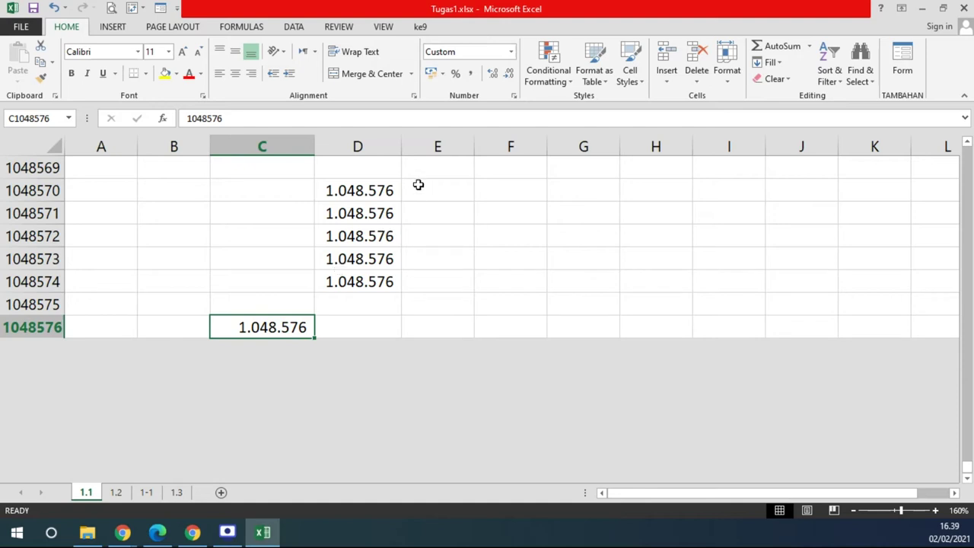
pyautogui.moveTo(401, 152); pyautogui.dragTo(363, 148)
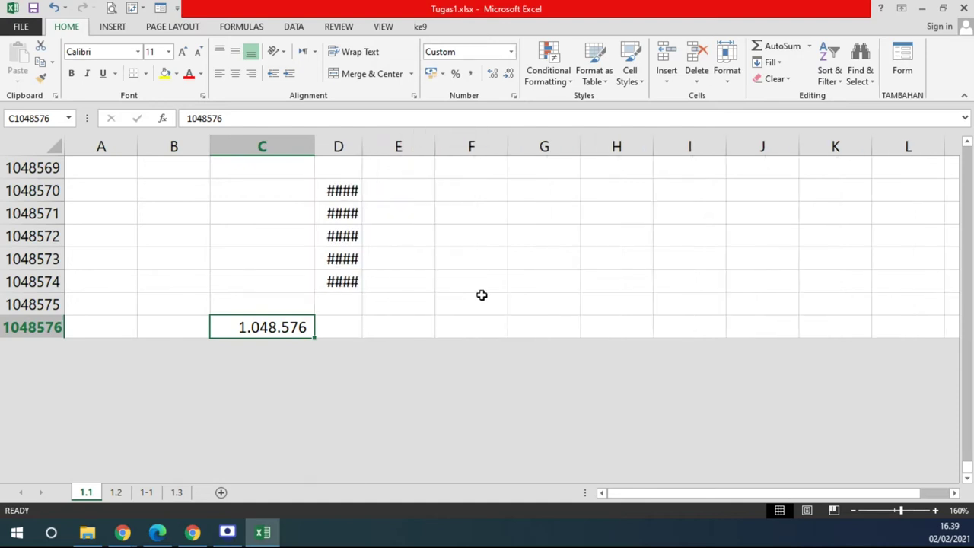
pyautogui.doubleClick(363, 149)
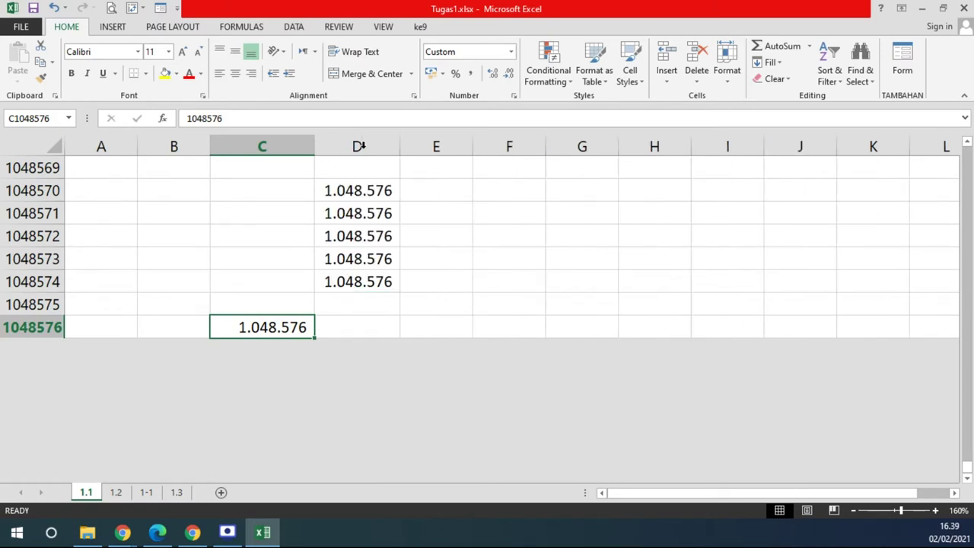
# Copy the 1.048.576 value from last-row cell C1048576.
pyautogui.click(351, 192)
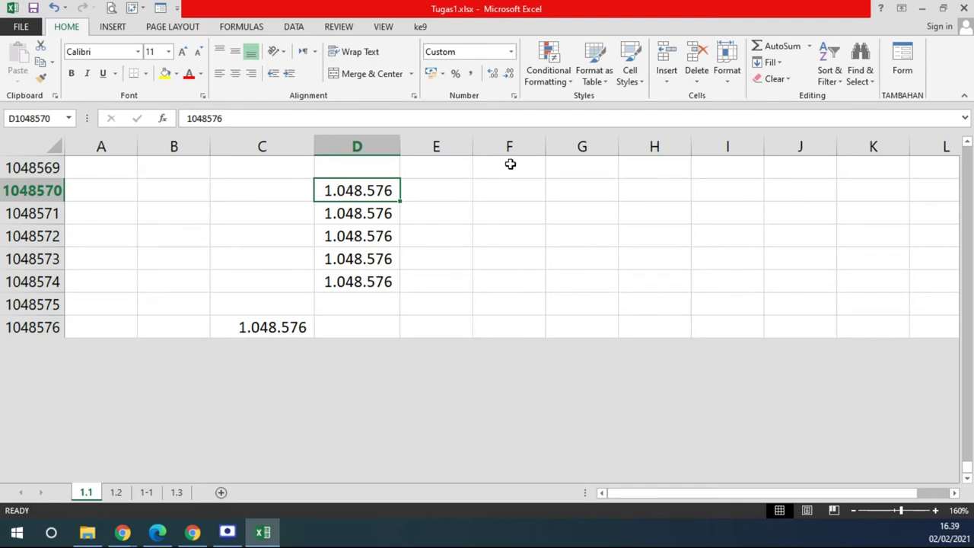
pyautogui.click(283, 327)
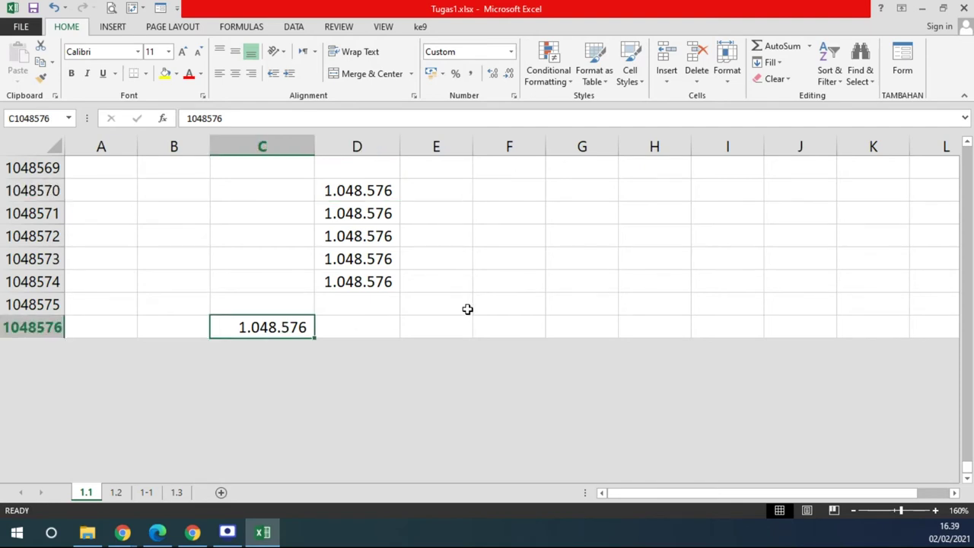
pyautogui.hotkey('ctrl', 'c')
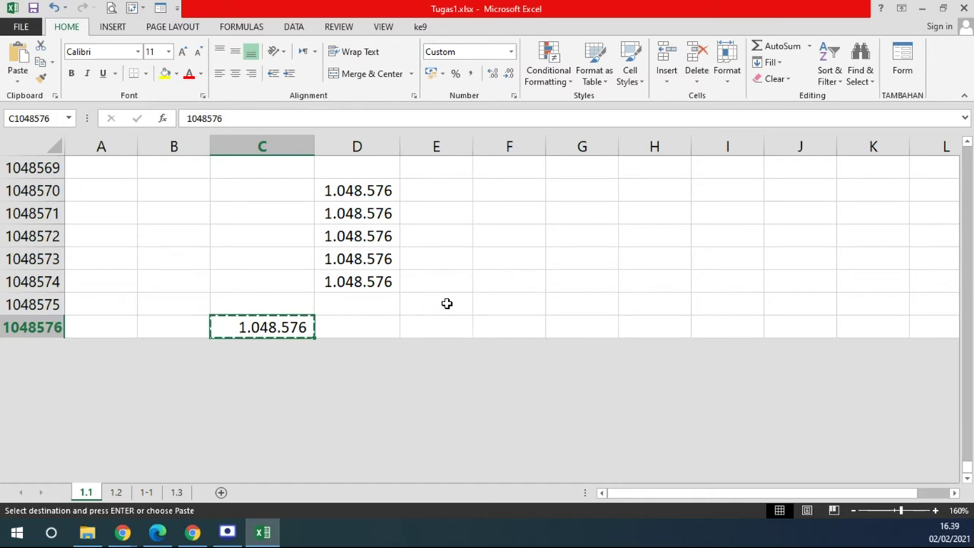
pyautogui.hotkey('ctrl', 'Up')
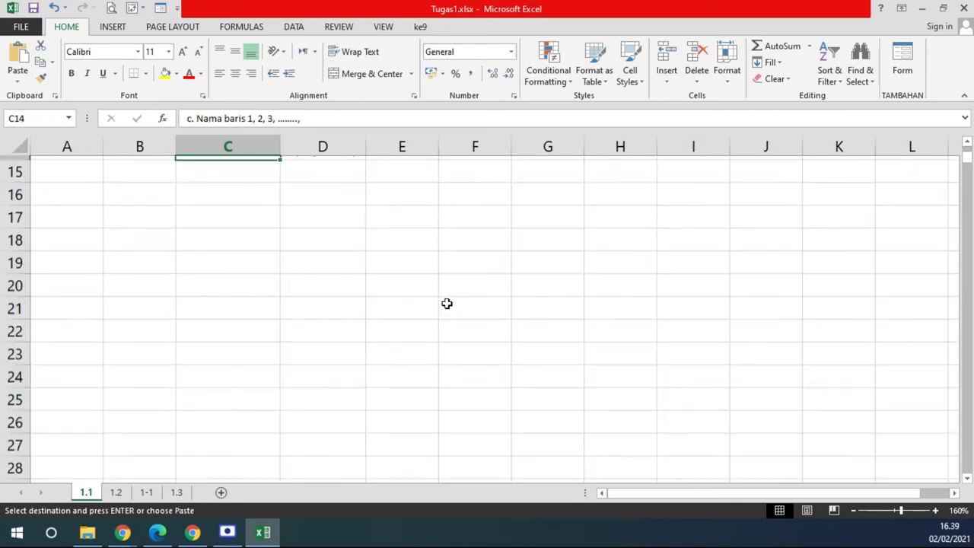
pyautogui.scroll(3, 395, 297)
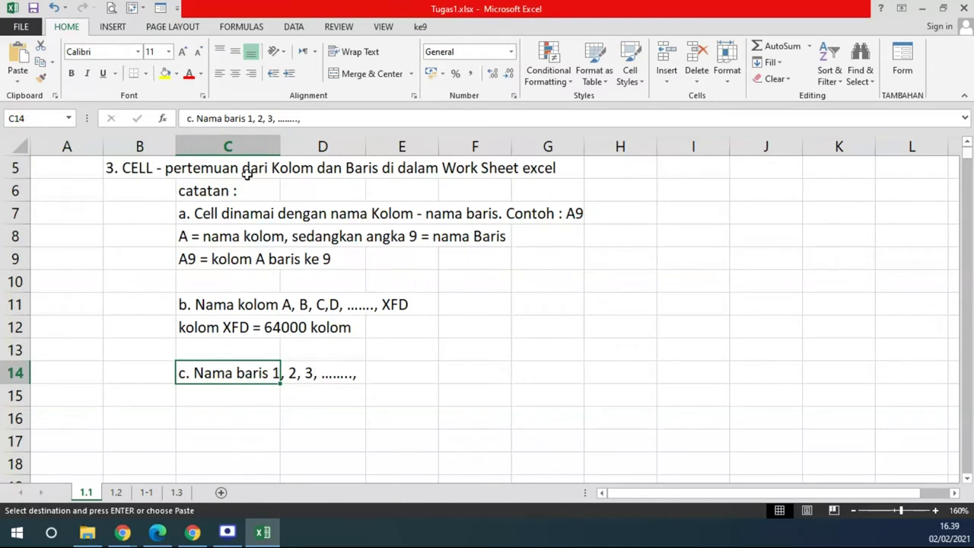
pyautogui.click(313, 120)
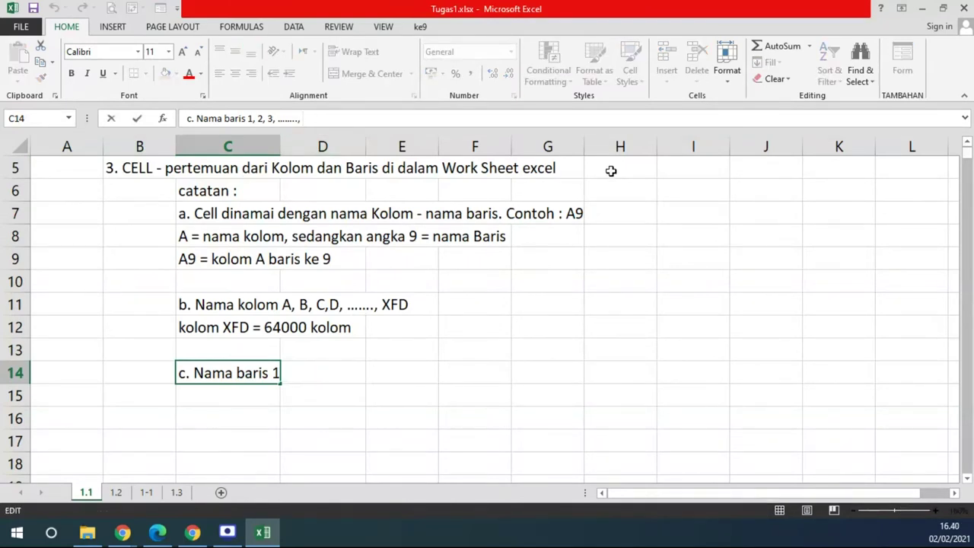
pyautogui.click(234, 422)
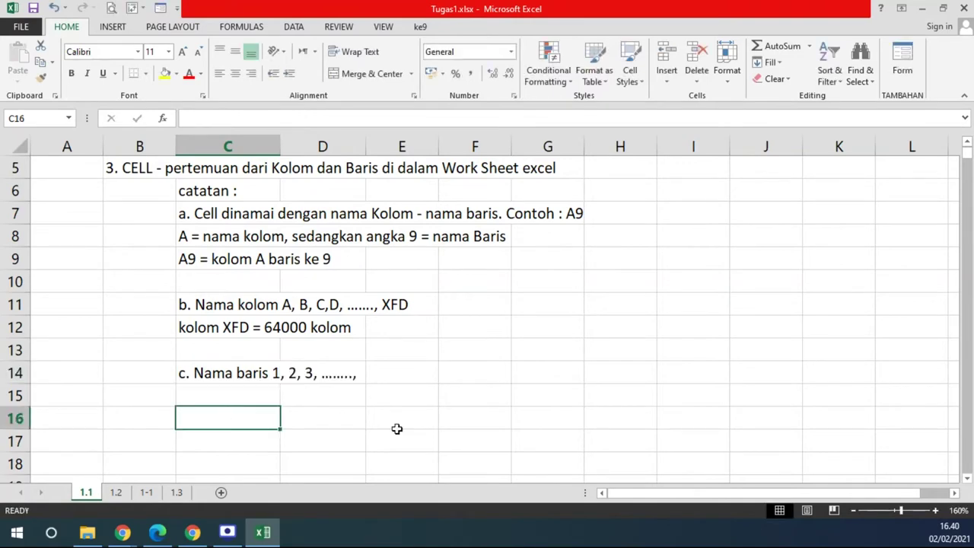
pyautogui.scroll(-2, 494, 385)
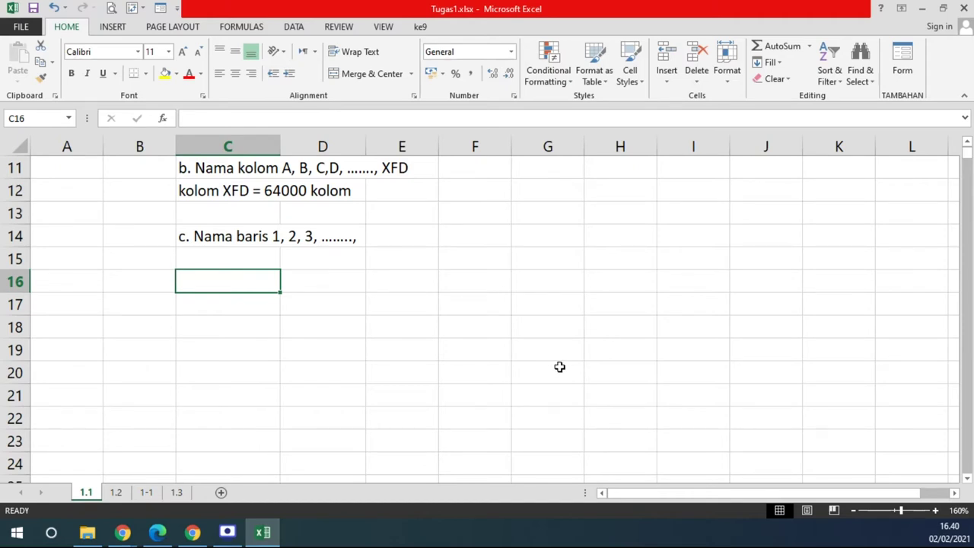
pyautogui.hotkey('ctrl', 'Down')
pyautogui.scroll(-2, 474, 404)
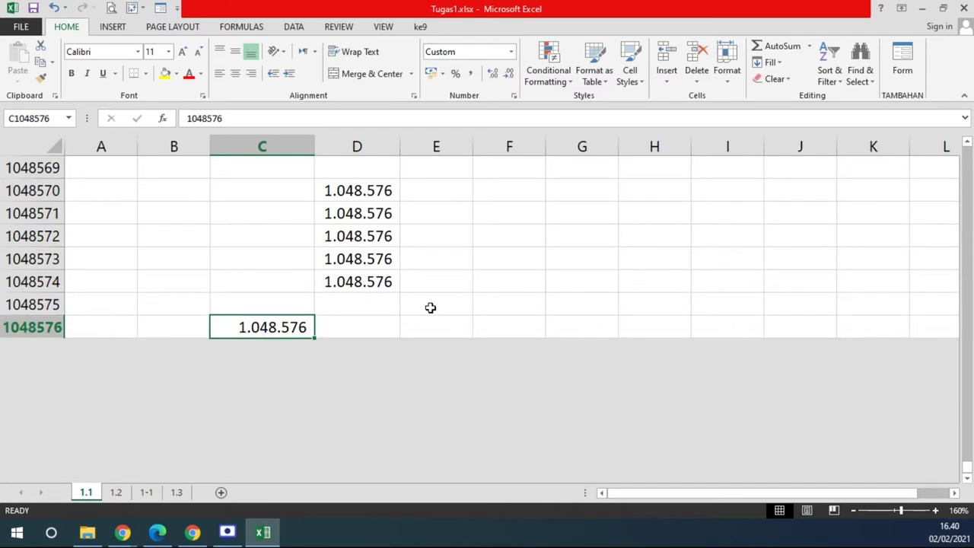
# Paste the last-row 1.048.576 into C16 below note c and check its stored value 1048576.
pyautogui.hotkey('ctrl', 'c')
pyautogui.hotkey('ctrl', 'Up')
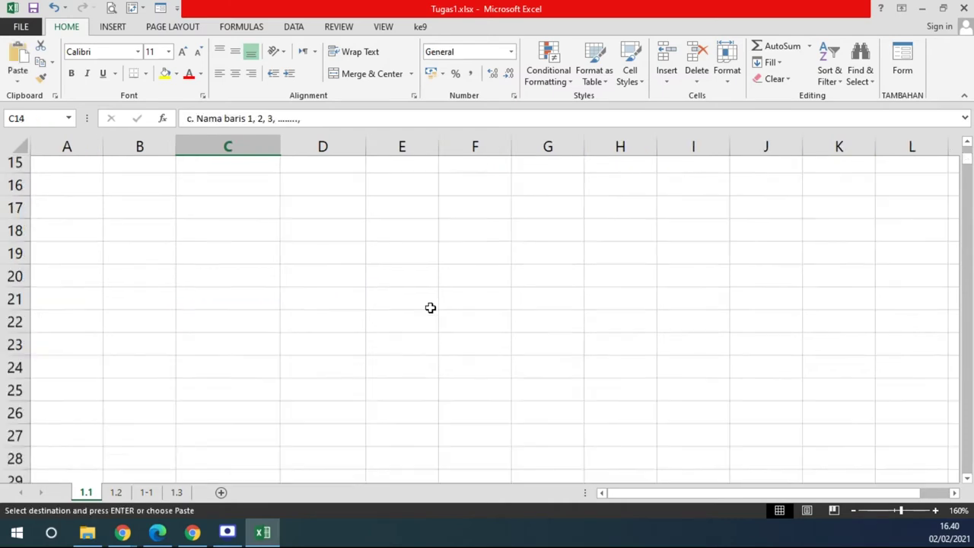
pyautogui.click(244, 207)
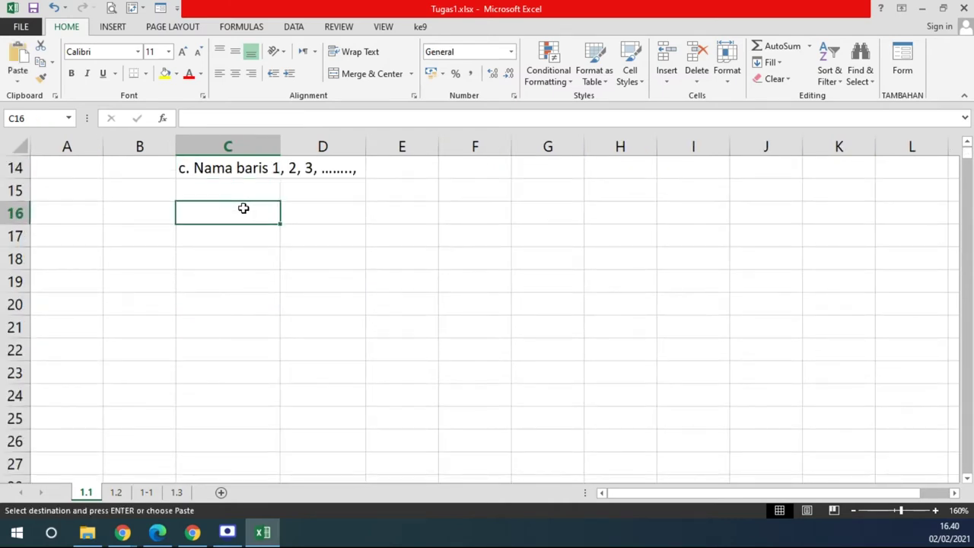
pyautogui.hotkey('ctrl', 'v')
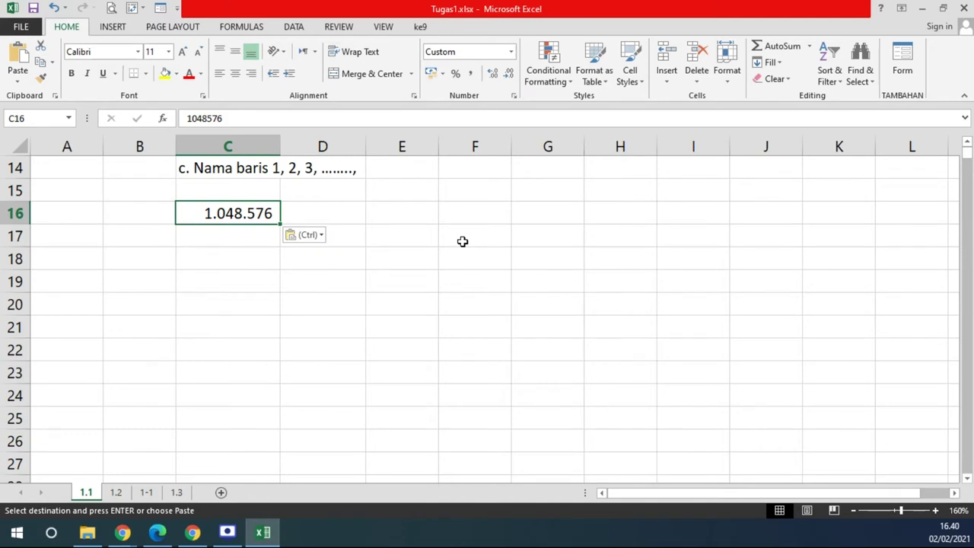
pyautogui.click(254, 119)
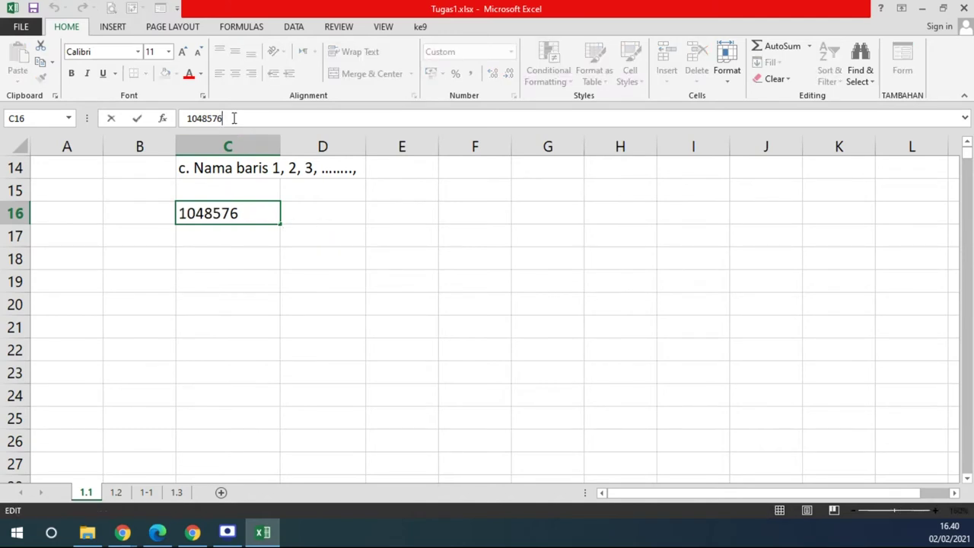
# Copy C16 and try placing it at the end of the C14 note text.
pyautogui.click(224, 169)
pyautogui.click(303, 119)
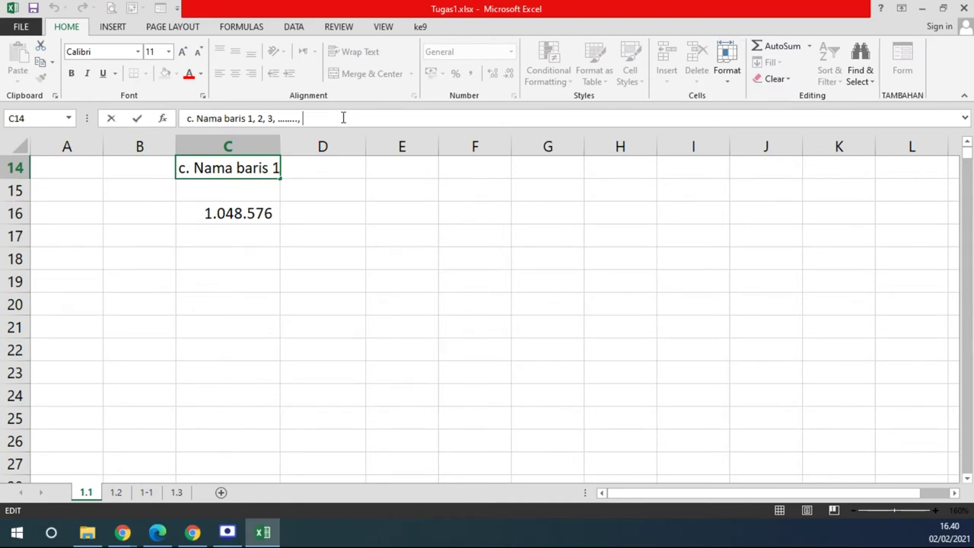
pyautogui.click(207, 216)
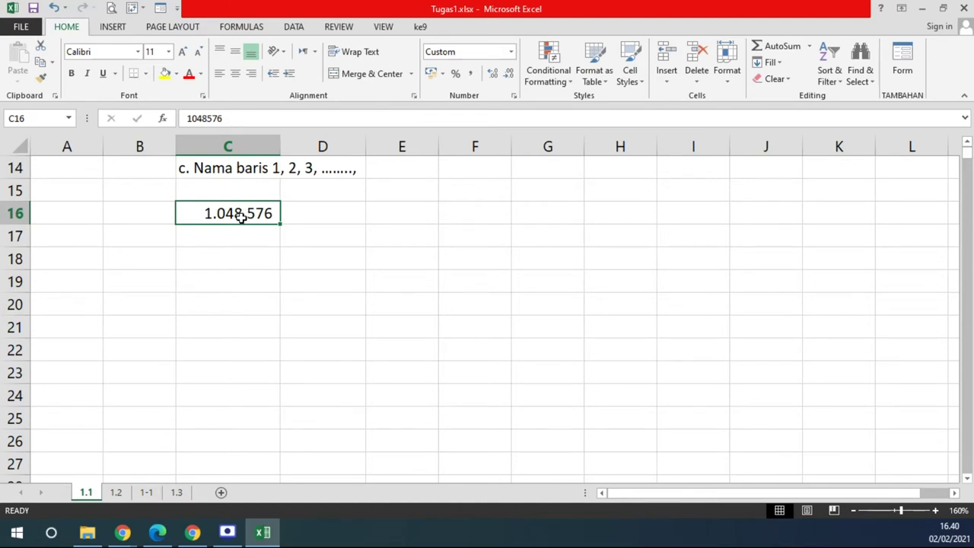
pyautogui.hotkey('ctrl', 'c')
pyautogui.click(219, 167)
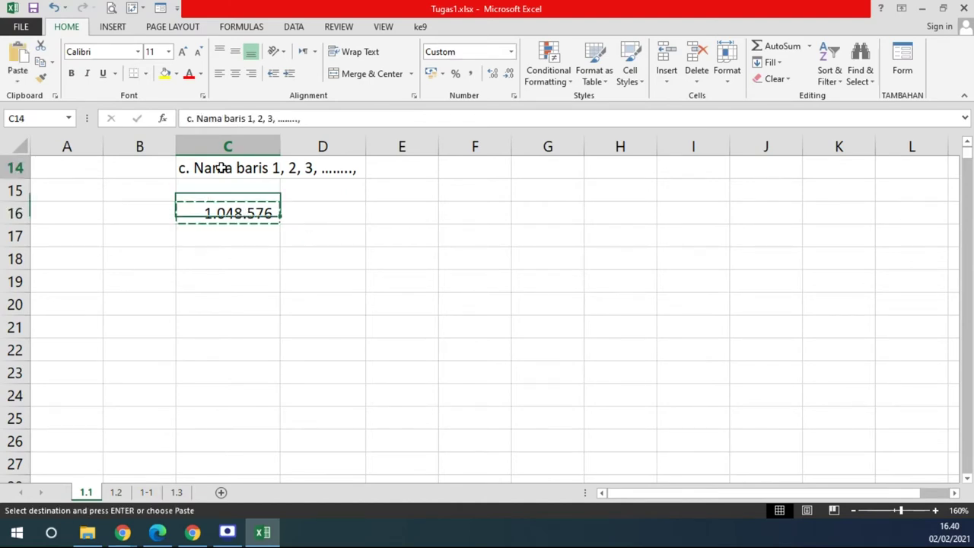
pyautogui.click(312, 119)
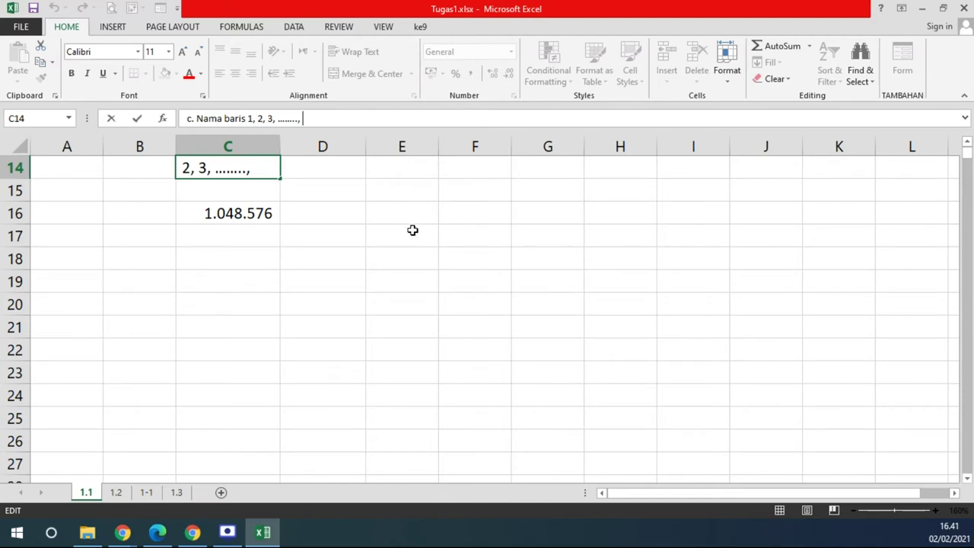
pyautogui.click(220, 216)
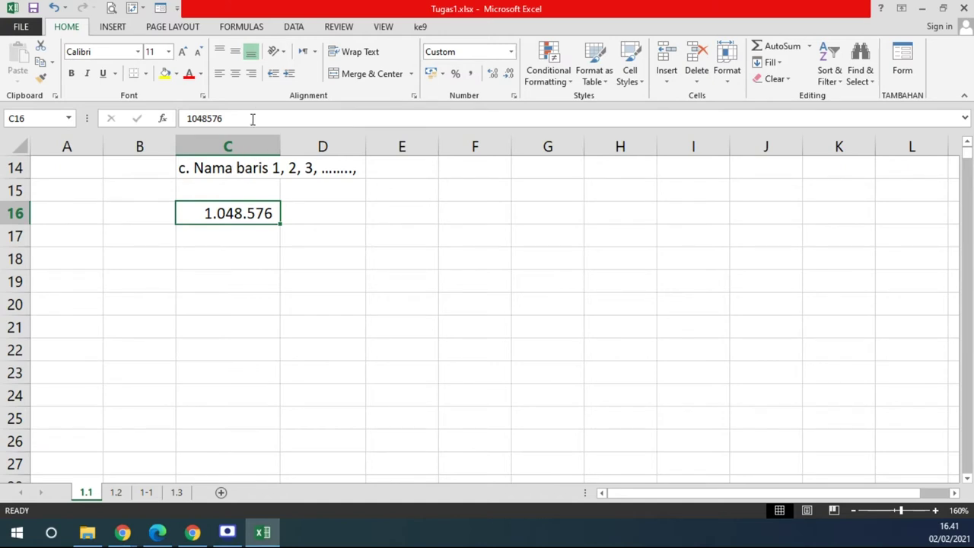
pyautogui.click(419, 222)
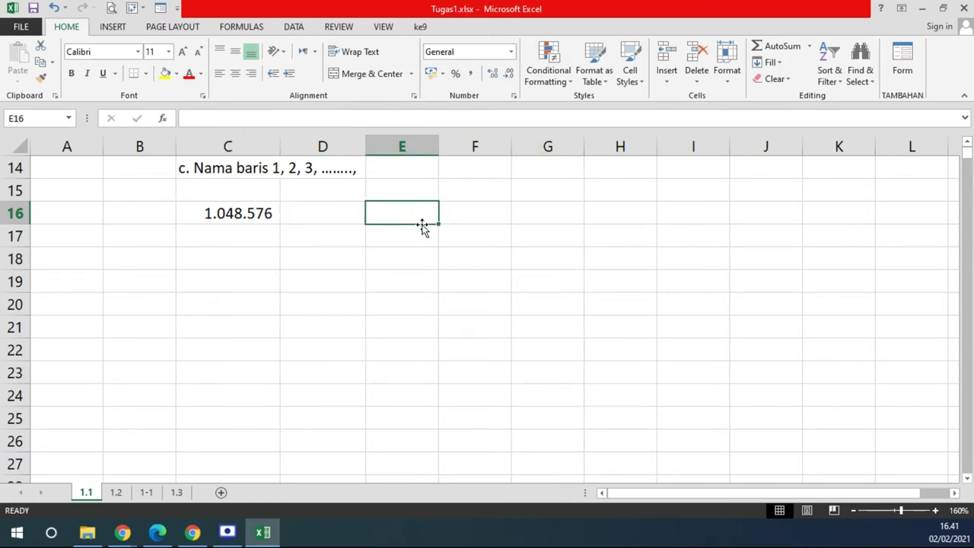
pyautogui.click(229, 171)
pyautogui.click(304, 118)
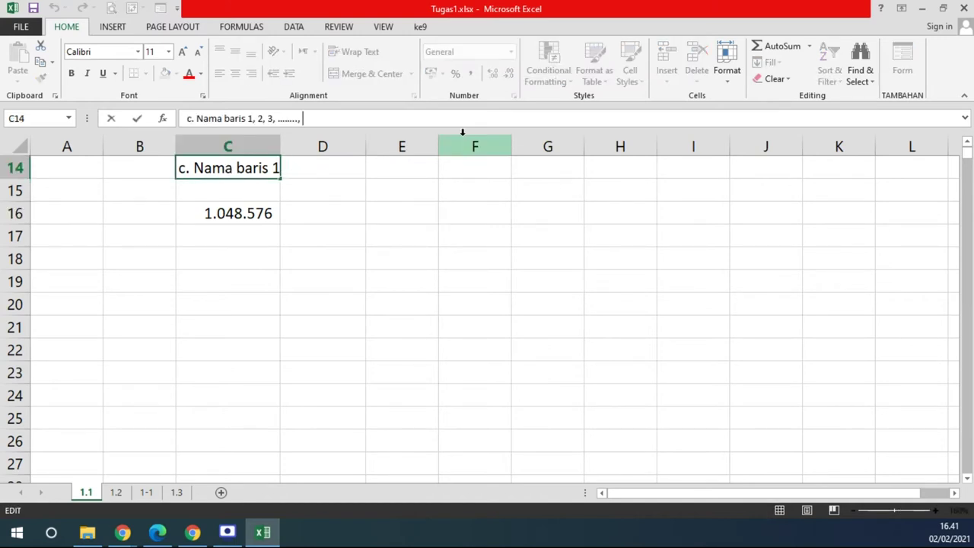
pyautogui.click(249, 214)
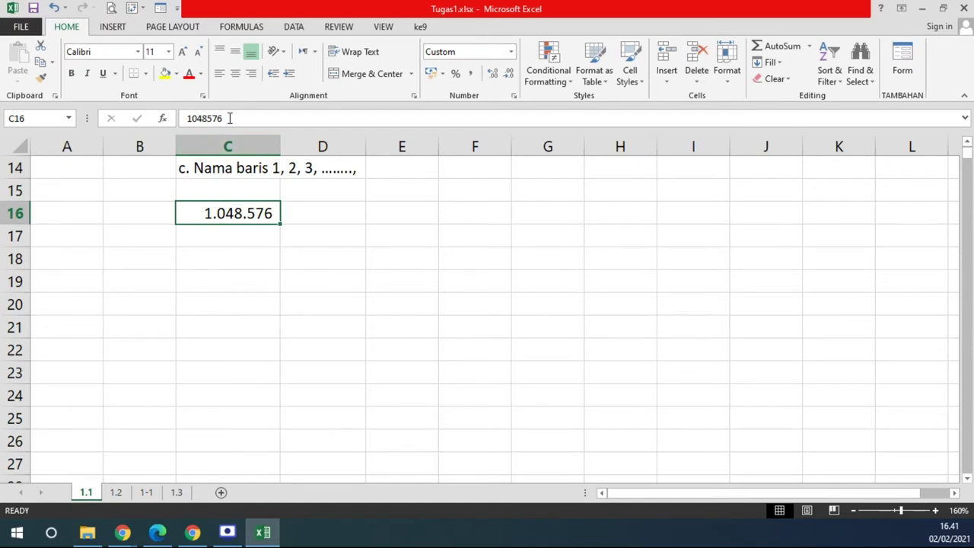
# Select the digits 1048576 inside cell C16 and copy them.
pyautogui.moveTo(229, 118); pyautogui.dragTo(186, 112)
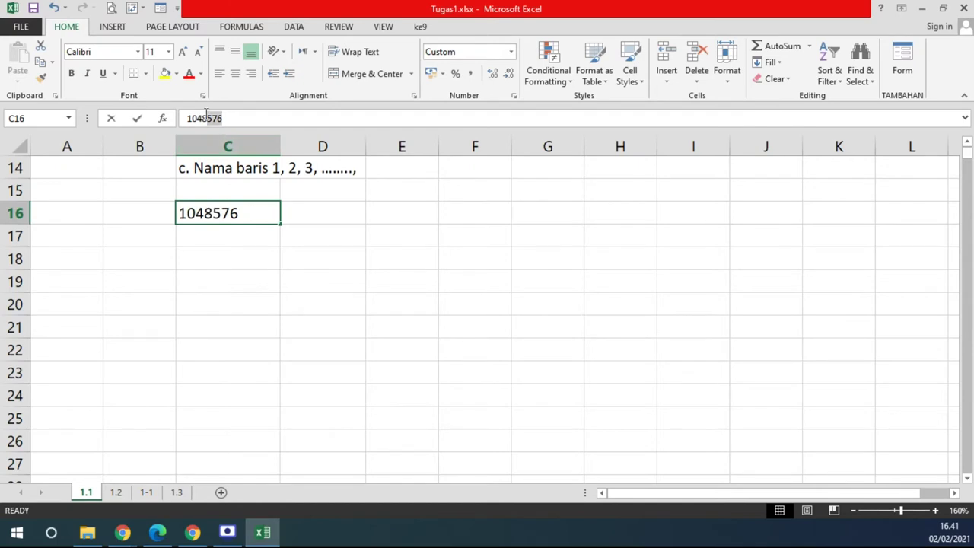
pyautogui.doubleClick(241, 214)
pyautogui.moveTo(240, 213); pyautogui.dragTo(178, 214)
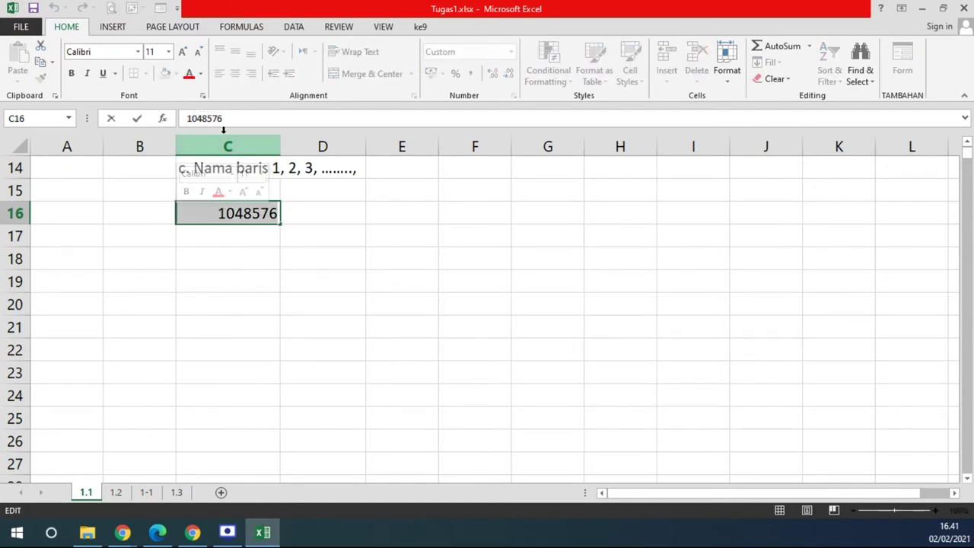
pyautogui.moveTo(223, 118); pyautogui.dragTo(186, 118)
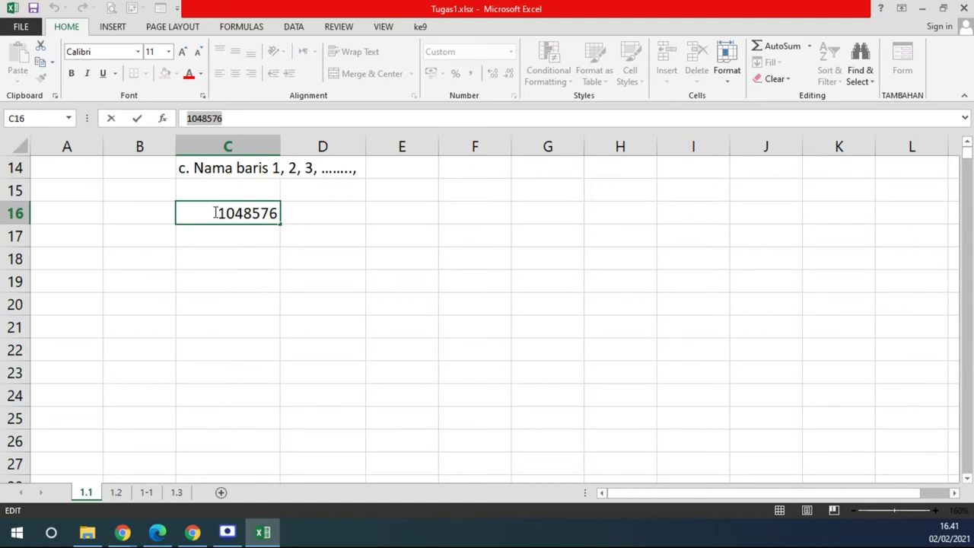
pyautogui.moveTo(215, 213); pyautogui.dragTo(288, 213)
pyautogui.click(256, 216)
pyautogui.doubleClick(255, 213)
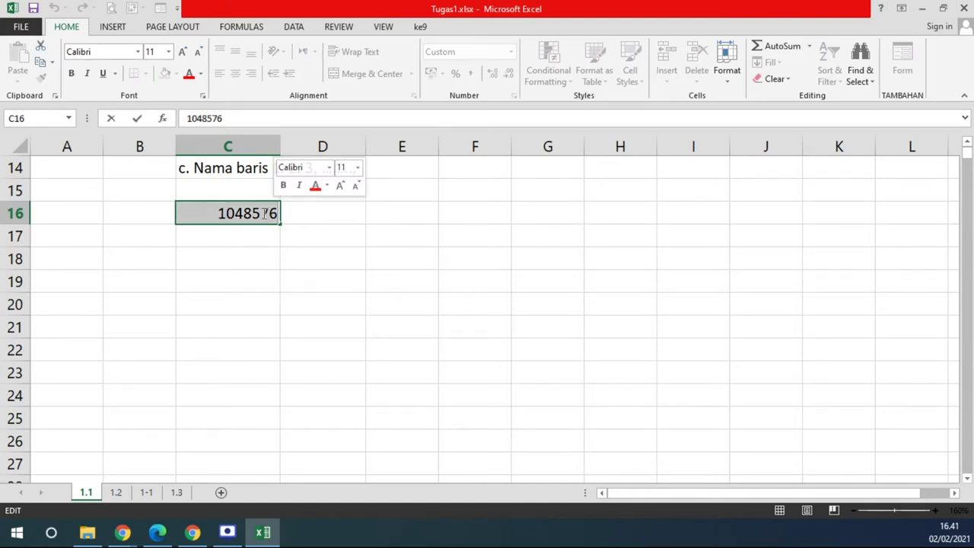
pyautogui.rightClick(265, 214)
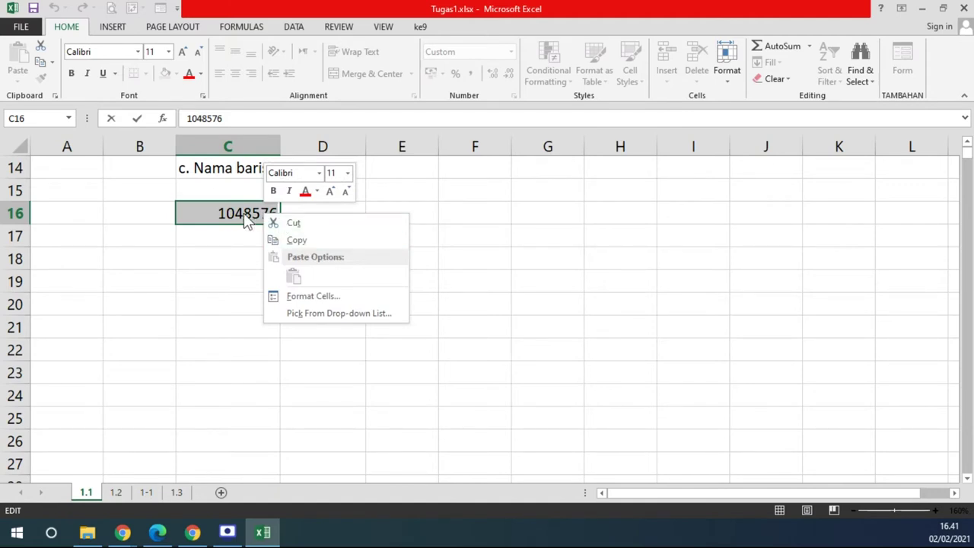
pyautogui.click(304, 239)
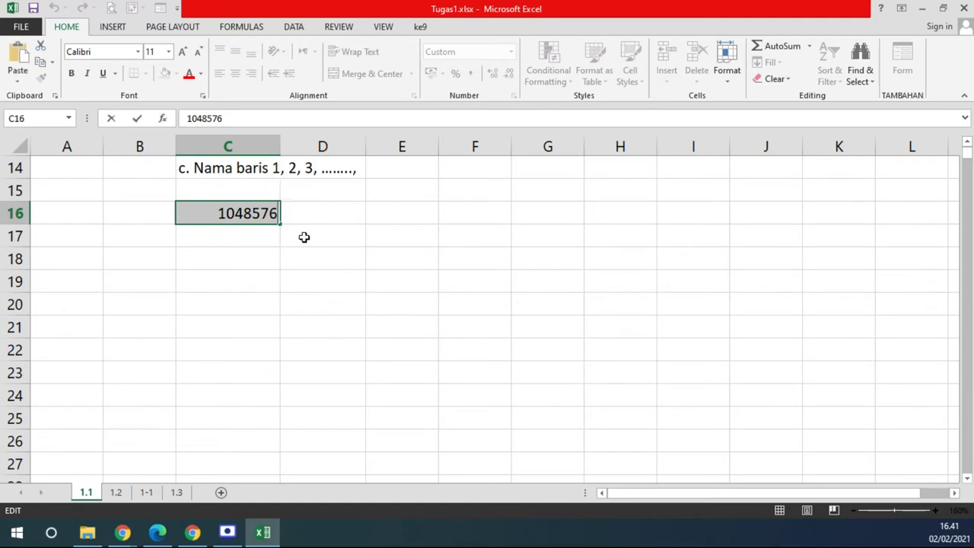
# Paste 1048576 at the end of the C14 note, making it end '........, 1048576'.
pyautogui.click(232, 169)
pyautogui.click(317, 119)
pyautogui.rightClick(317, 120)
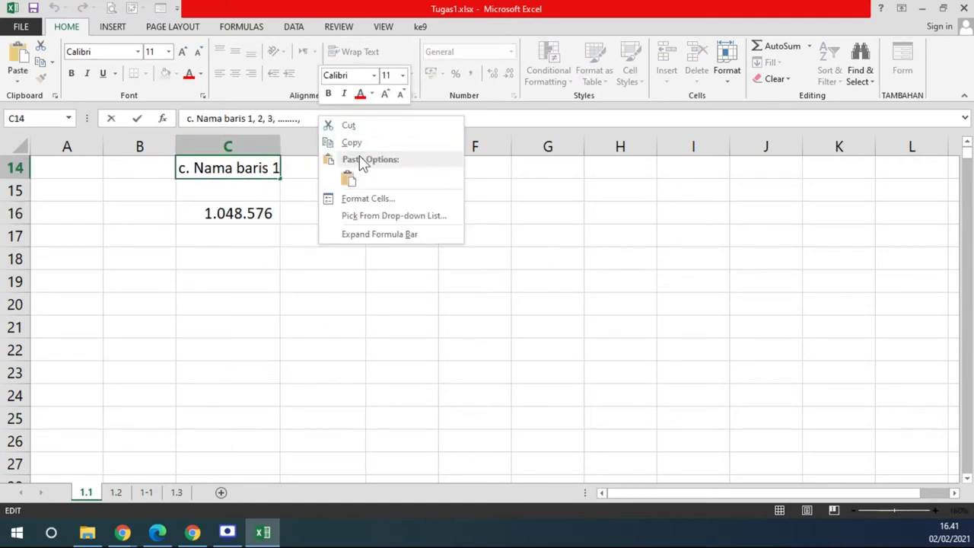
pyautogui.click(349, 179)
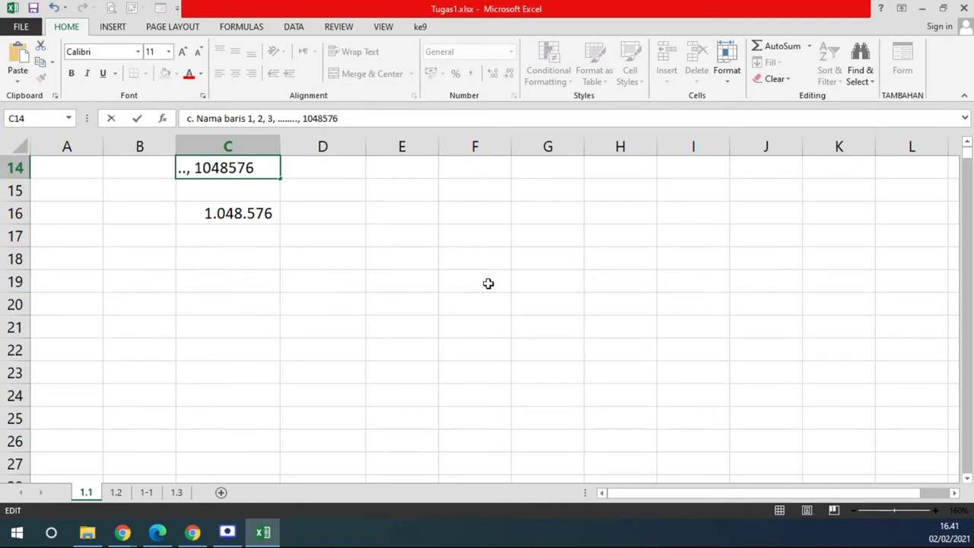
pyautogui.press('Return')
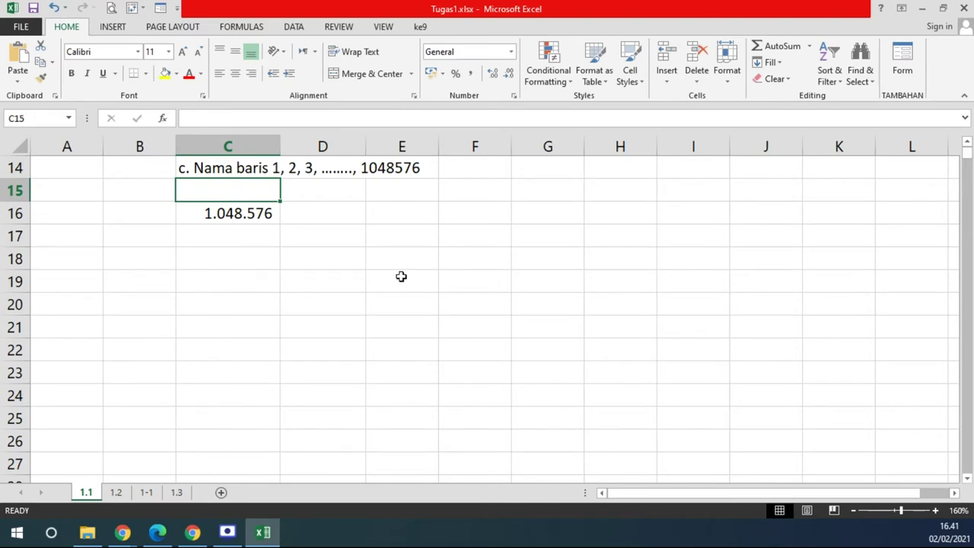
pyautogui.click(235, 220)
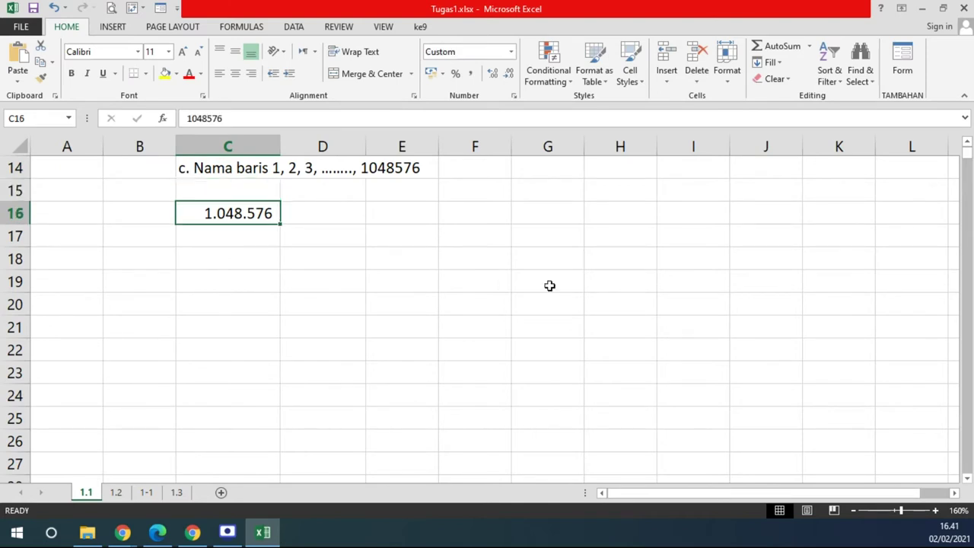
# Copy 1.048.576 from C16 into E16, F16 and G16.
pyautogui.hotkey('ctrl', 'c')
pyautogui.click(424, 211)
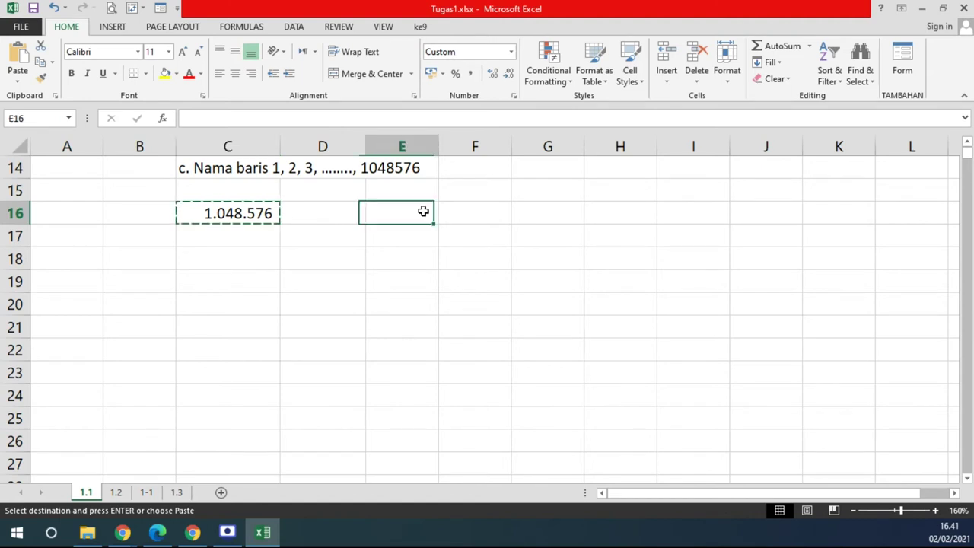
pyautogui.hotkey('ctrl', 'v')
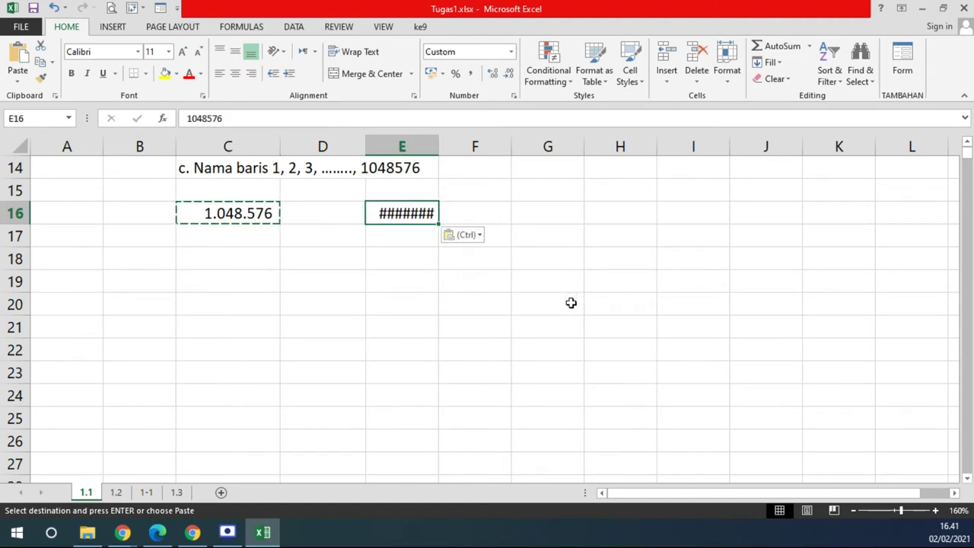
pyautogui.click(483, 221)
pyautogui.hotkey('ctrl', 'v')
pyautogui.click(541, 211)
pyautogui.hotkey('ctrl', 'v')
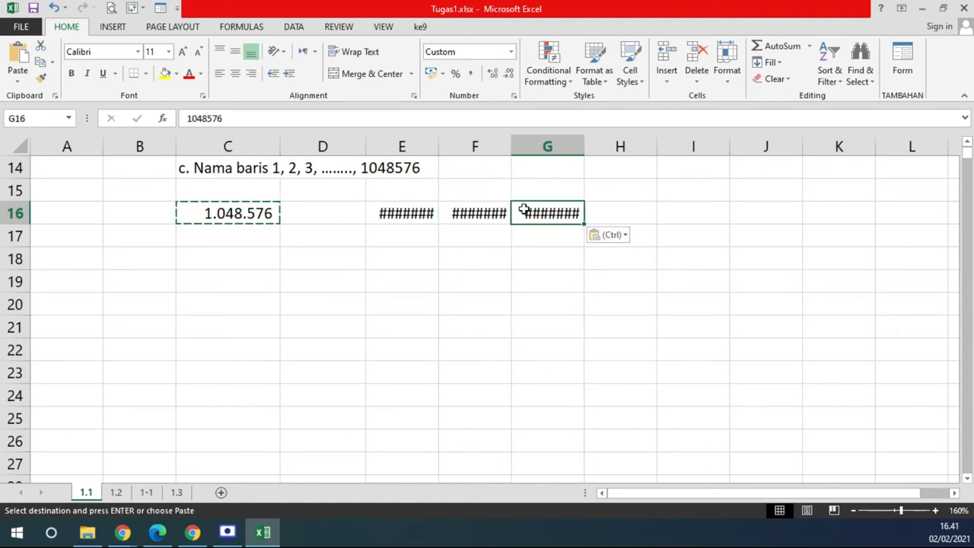
# Auto-fit columns E through G so the values display fully, then end copy mode.
pyautogui.moveTo(404, 146); pyautogui.dragTo(547, 146)
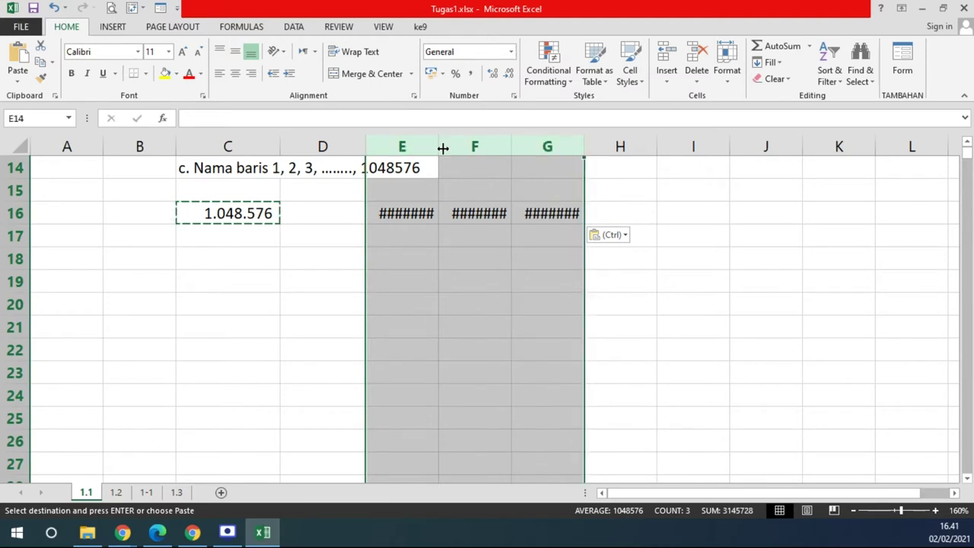
pyautogui.doubleClick(440, 147)
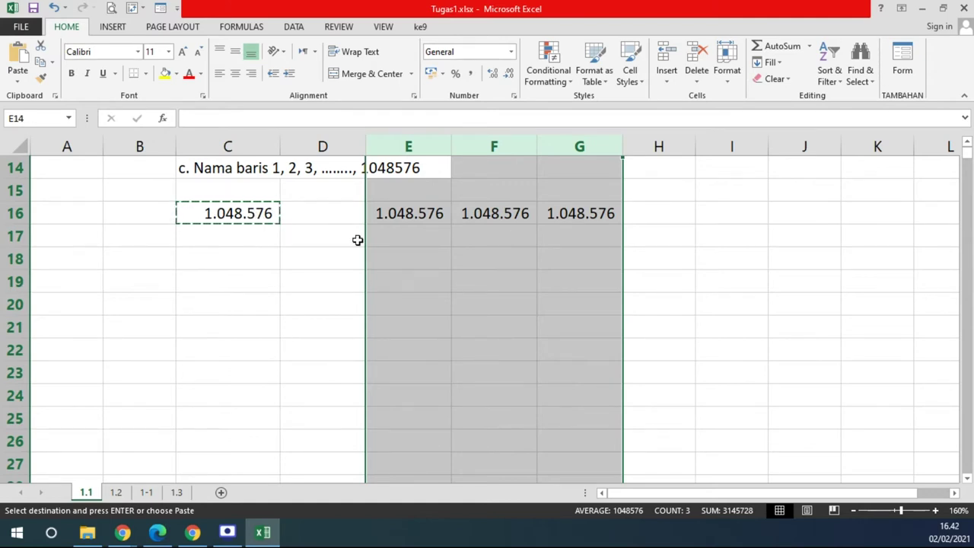
pyautogui.press('Escape')
pyautogui.click(445, 237)
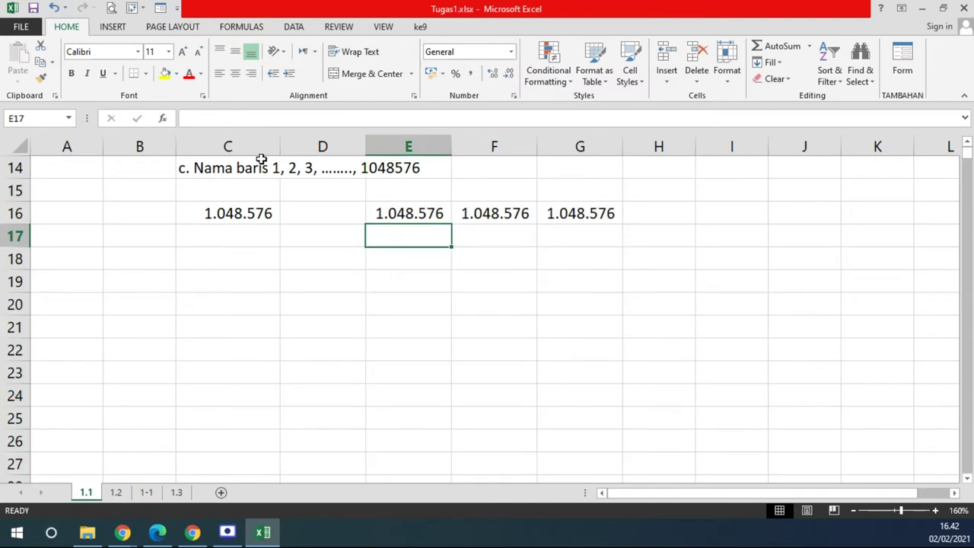
pyautogui.click(234, 166)
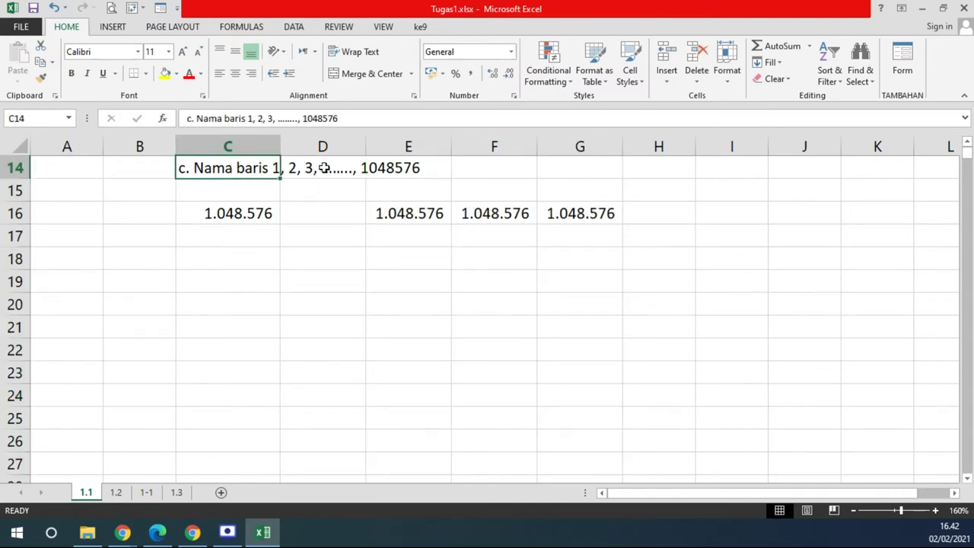
pyautogui.click(353, 116)
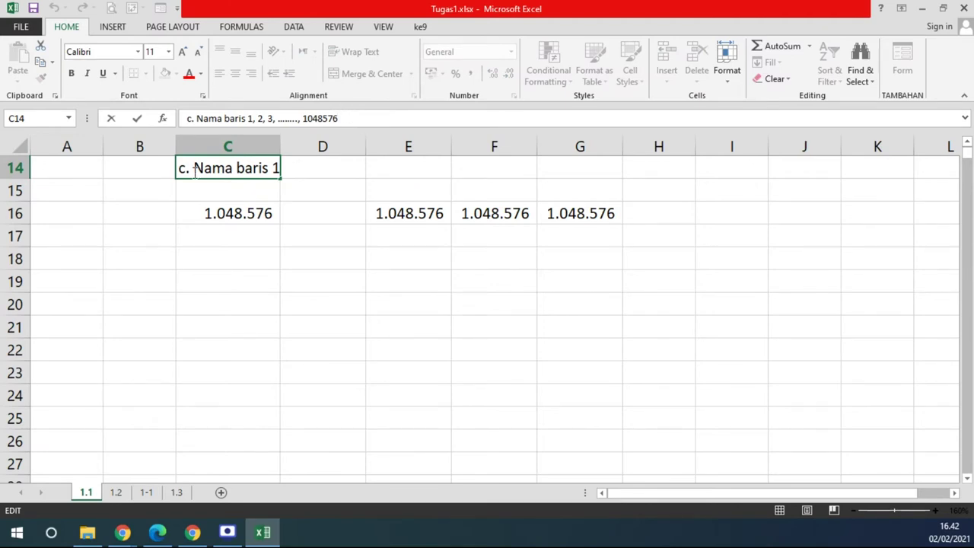
pyautogui.click(225, 213)
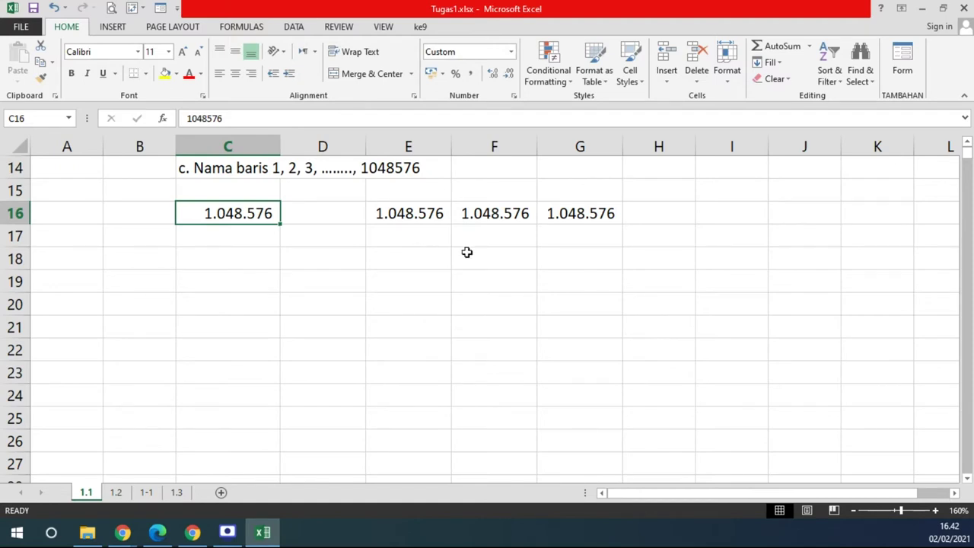
pyautogui.hotkey('ctrl', 'c')
pyautogui.click(220, 168)
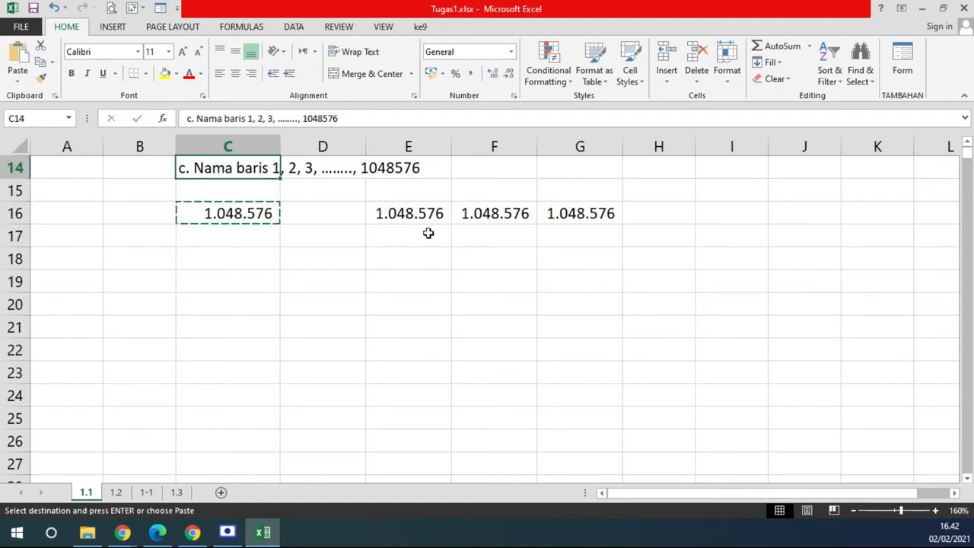
pyautogui.hotkey('ctrl', 'v')
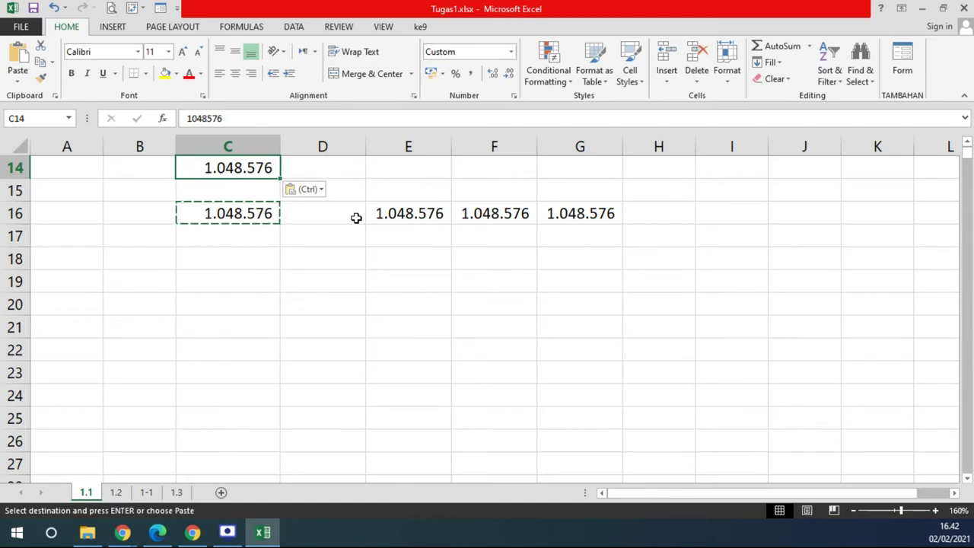
pyautogui.press('Escape')
pyautogui.hotkey('ctrl', 'z')
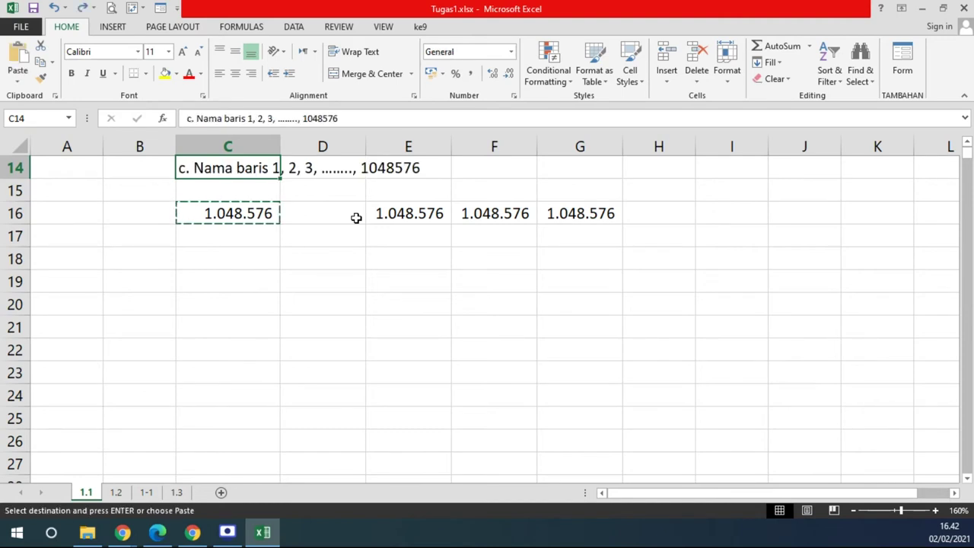
pyautogui.click(276, 219)
pyautogui.click(264, 167)
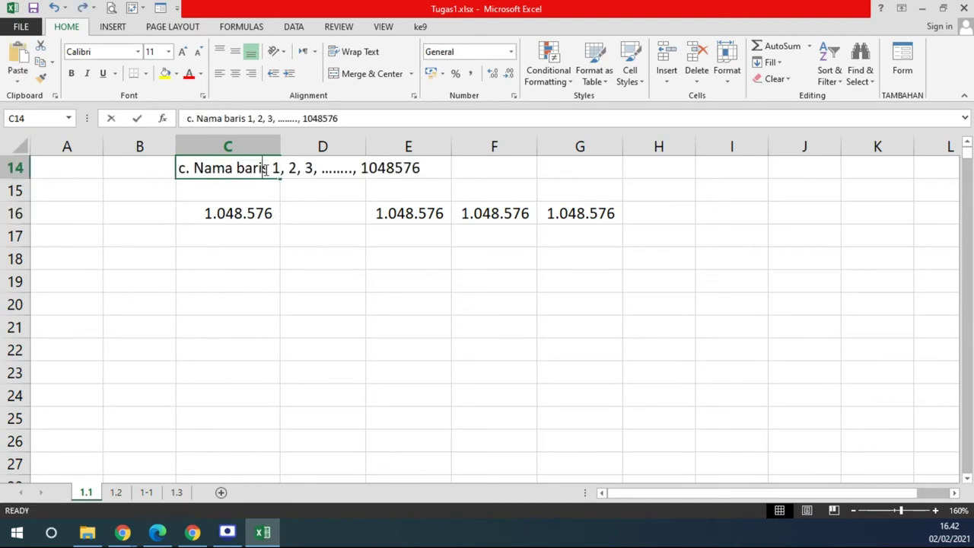
pyautogui.click(305, 122)
pyautogui.moveTo(305, 120); pyautogui.dragTo(372, 118)
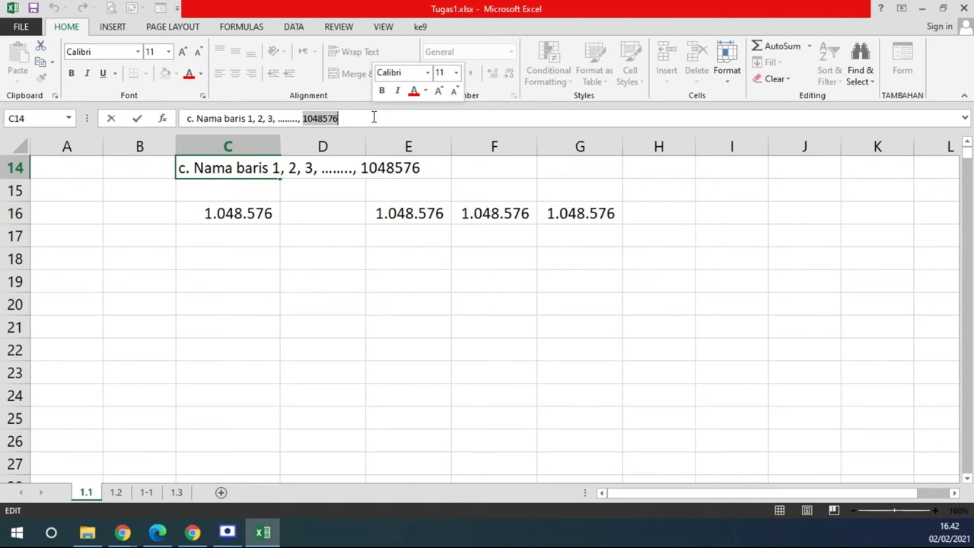
pyautogui.press('Escape')
pyautogui.click(262, 217)
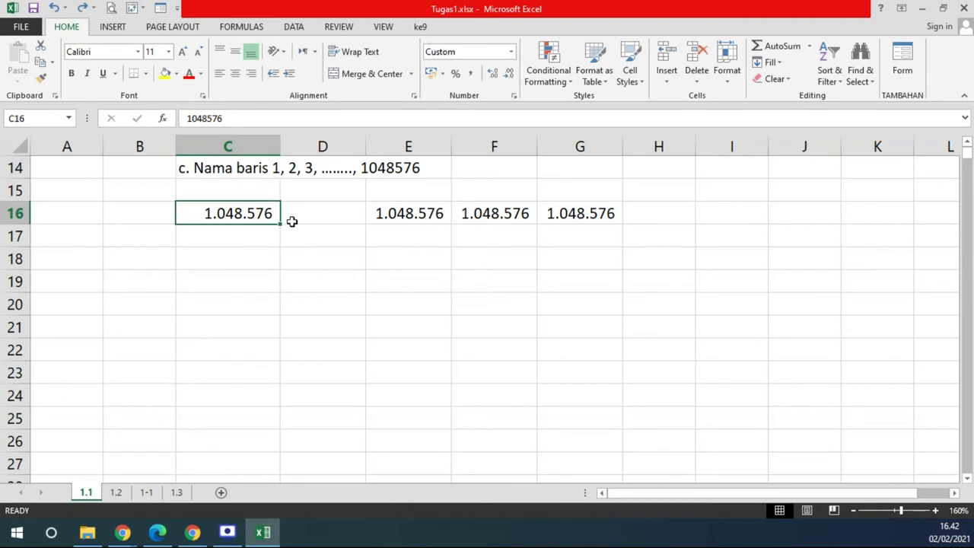
pyautogui.hotkey('ctrl', 'c')
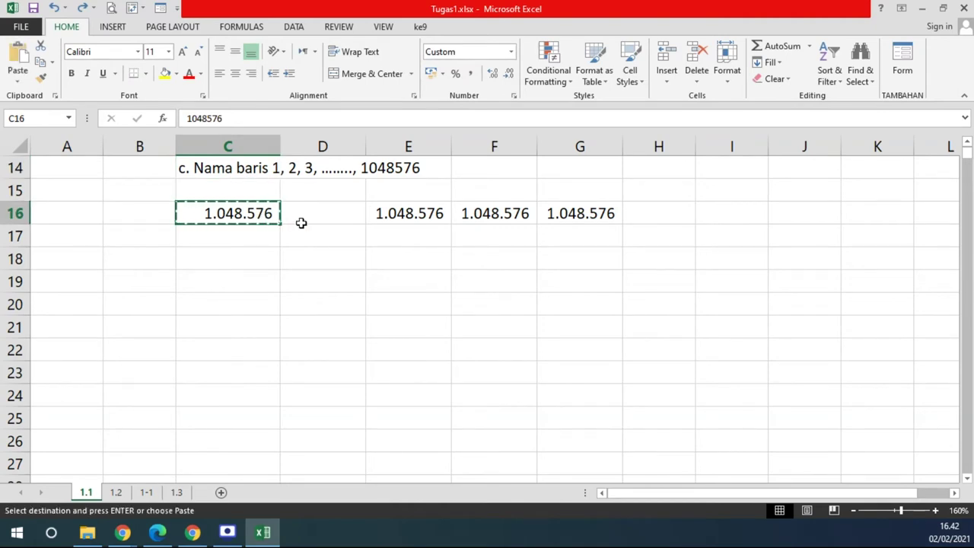
pyautogui.press('Escape')
pyautogui.doubleClick(217, 217)
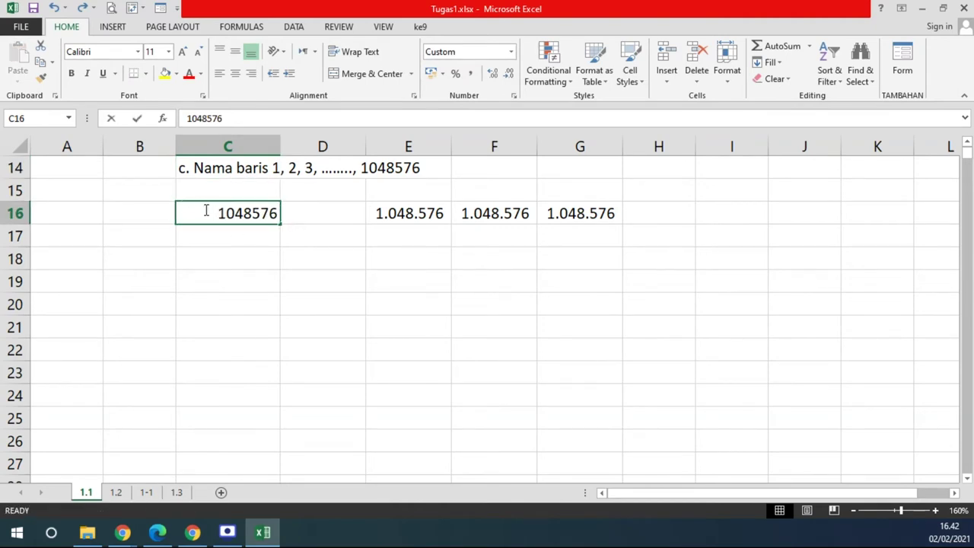
pyautogui.moveTo(211, 213); pyautogui.dragTo(279, 213)
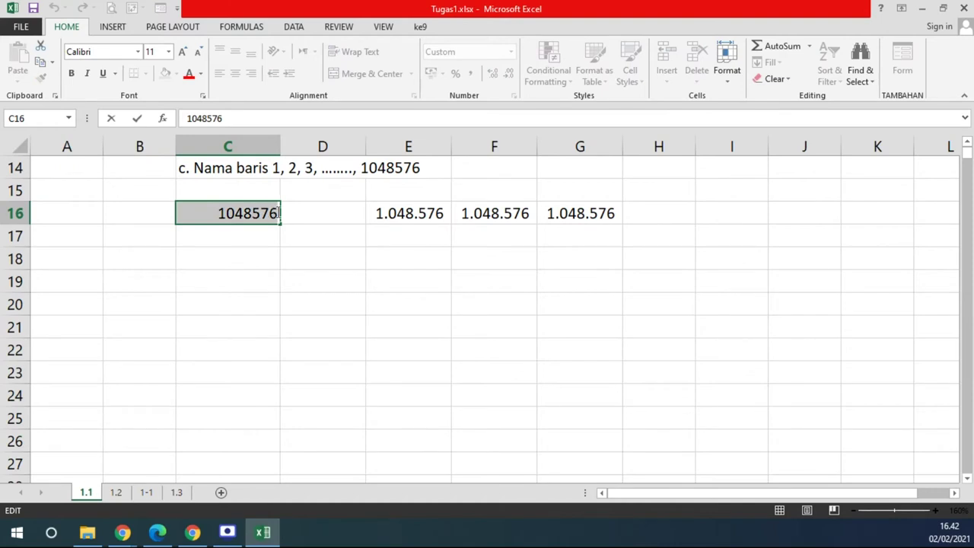
pyautogui.hotkey('ctrl', 'c')
pyautogui.click(230, 170)
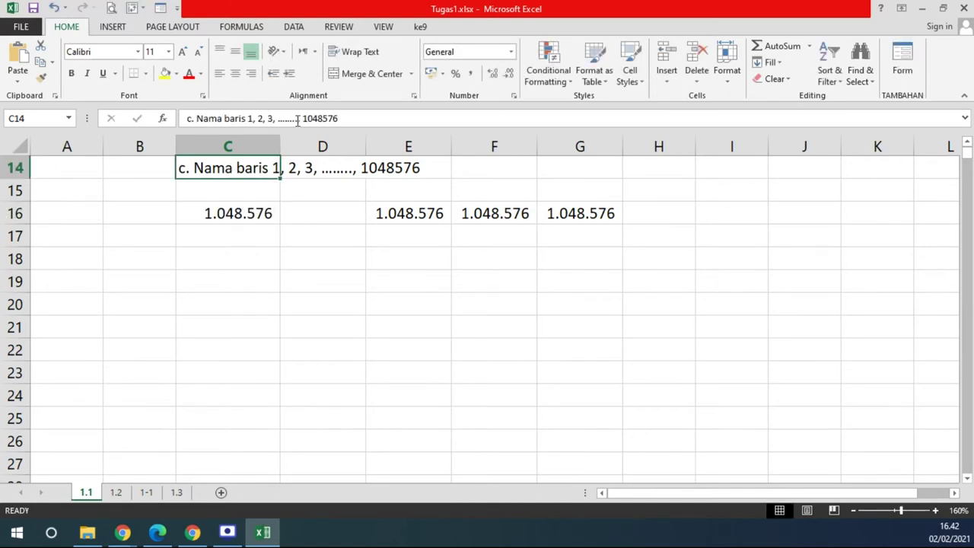
pyautogui.moveTo(303, 118); pyautogui.dragTo(359, 118)
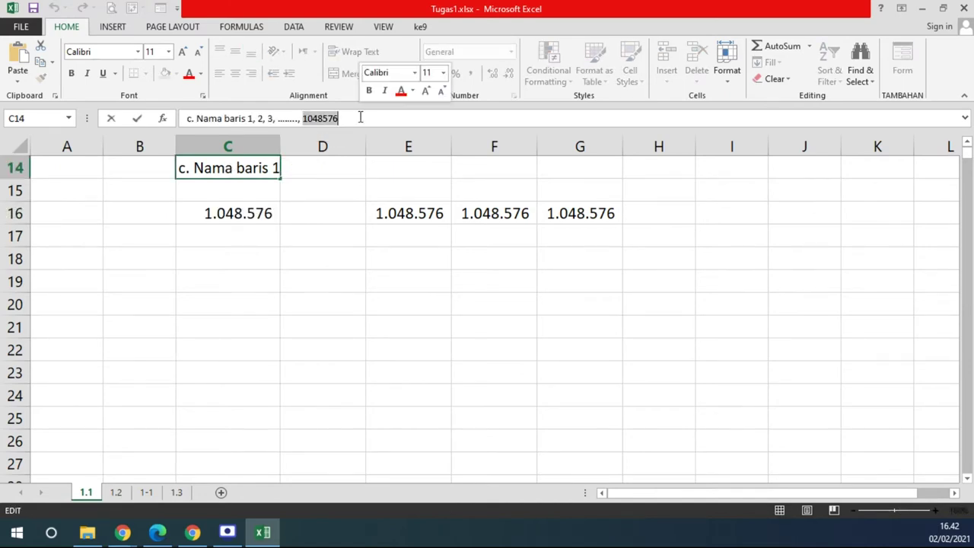
pyautogui.press('BackSpace')
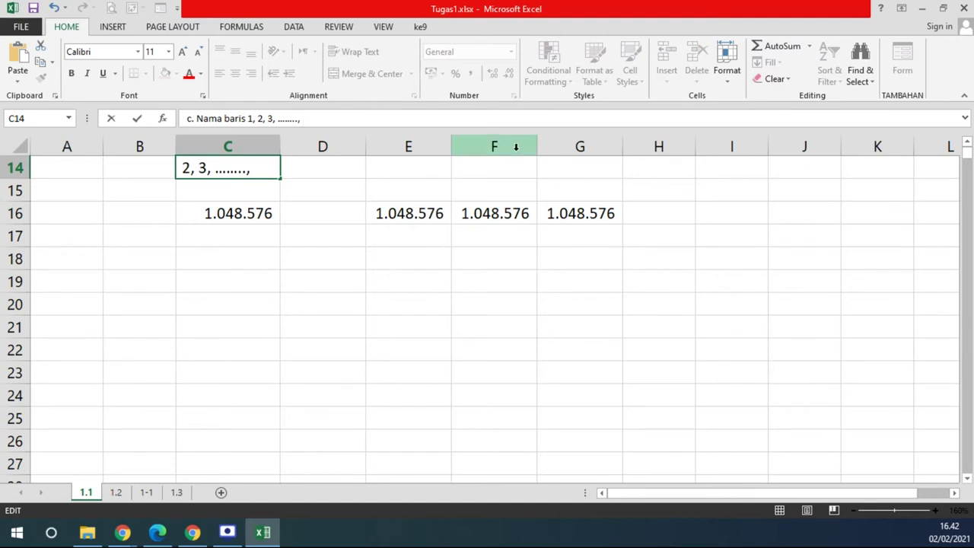
pyautogui.write(' 1048576')
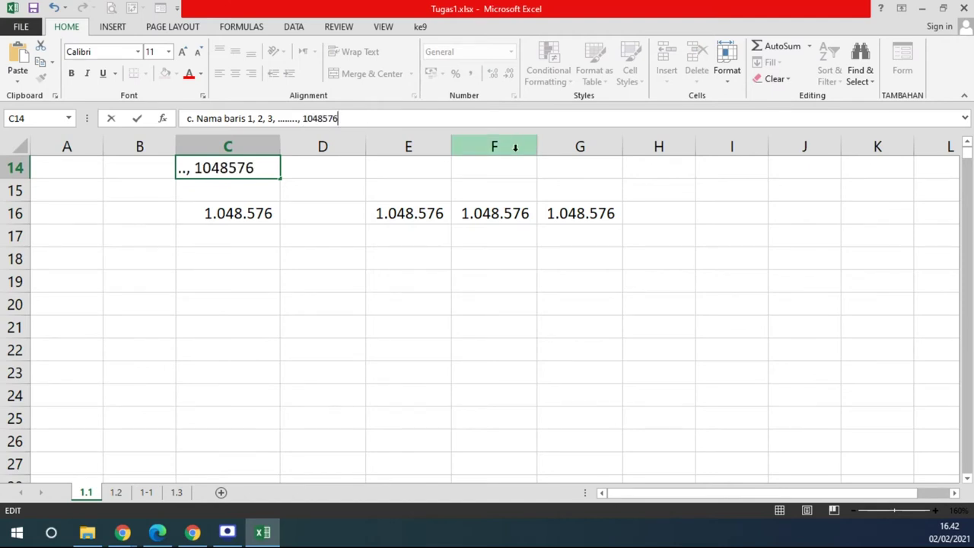
pyautogui.press('Return')
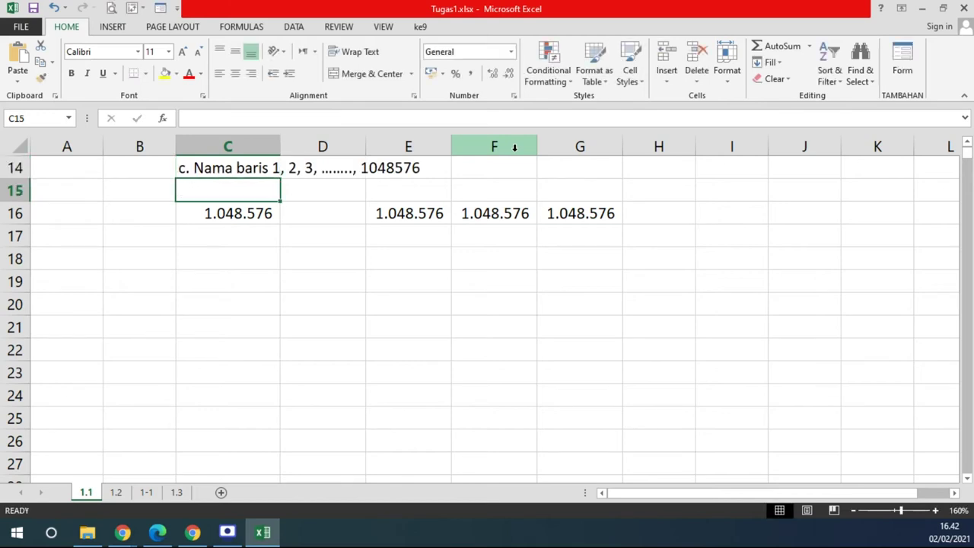
pyautogui.click(266, 169)
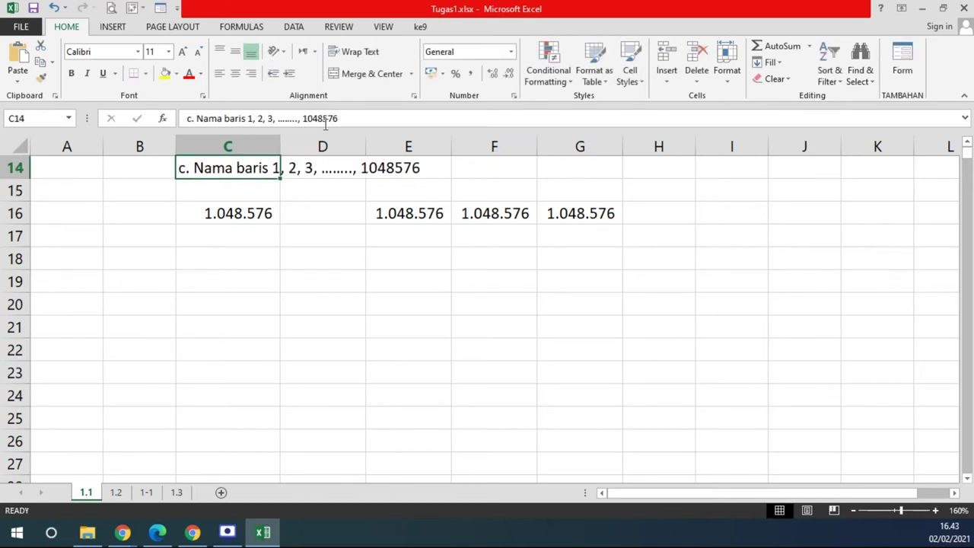
pyautogui.moveTo(305, 119); pyautogui.dragTo(368, 119)
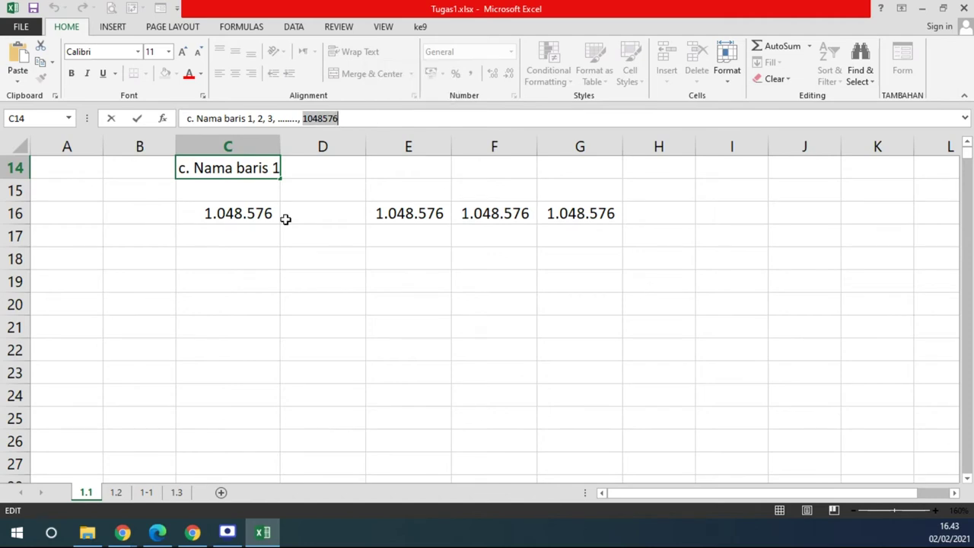
pyautogui.click(292, 252)
pyautogui.scroll(2, 327, 255)
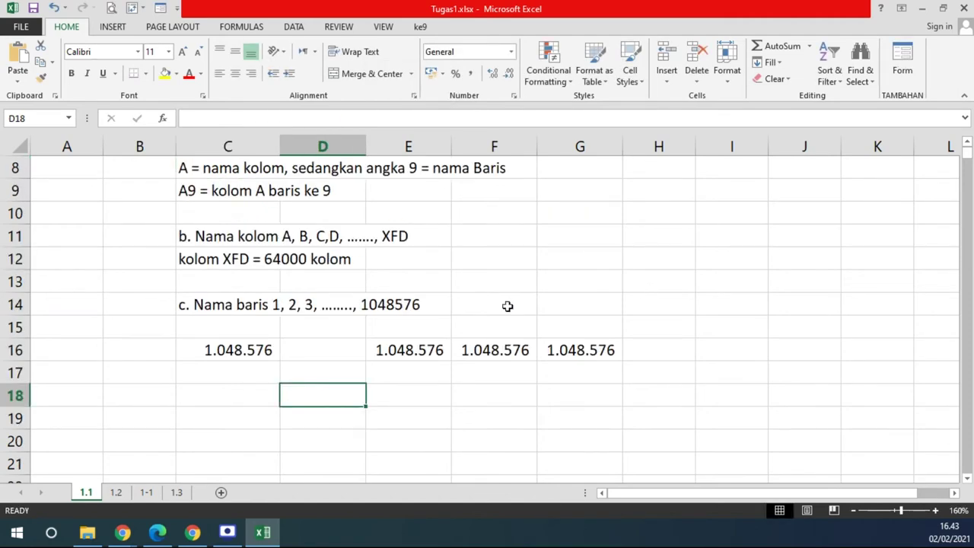
# Clear the 1.048.576 copies from range C15:G16.
pyautogui.moveTo(229, 326); pyautogui.dragTo(597, 354)
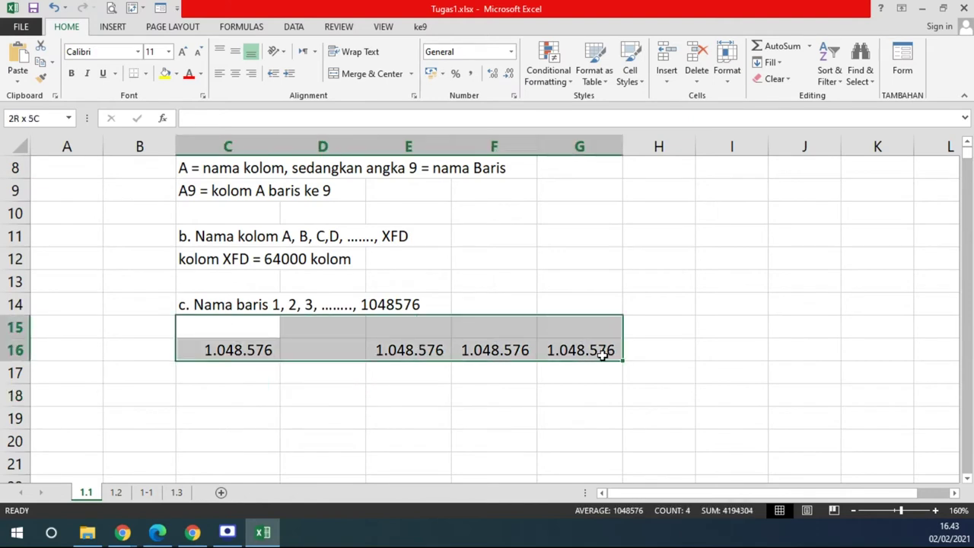
pyautogui.press('Delete')
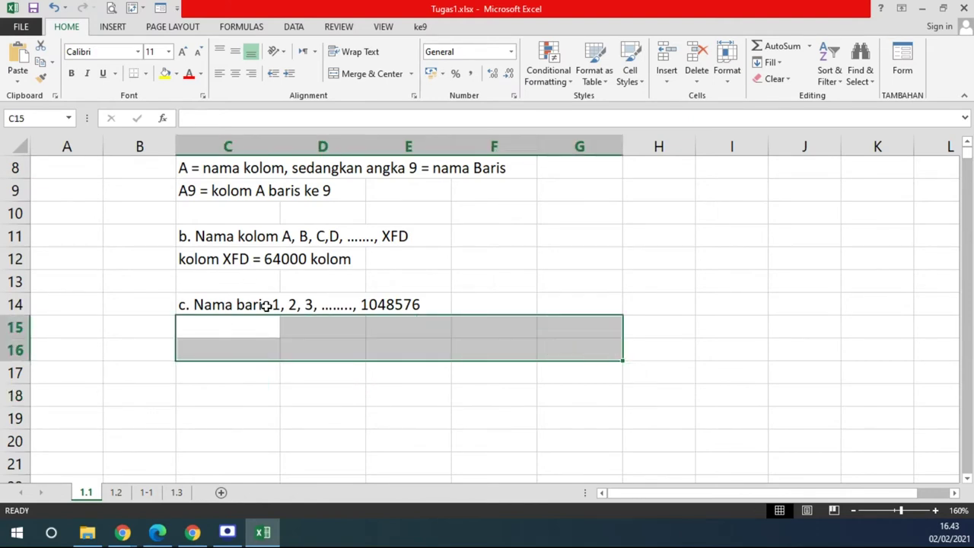
pyautogui.click(267, 305)
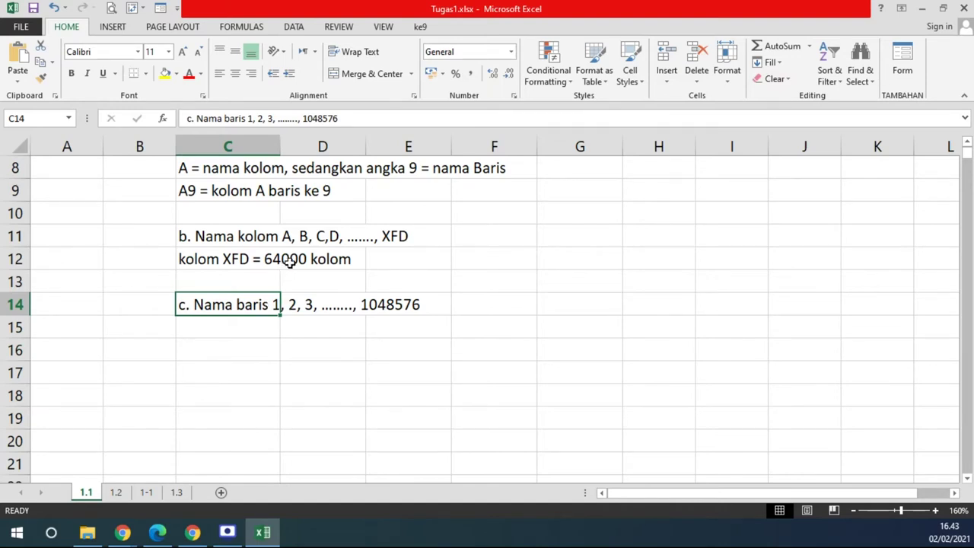
# Label cell C16 as 'TOTAL CELL' and move to D16.
pyautogui.click(208, 344)
pyautogui.write('TOTAL CELL')
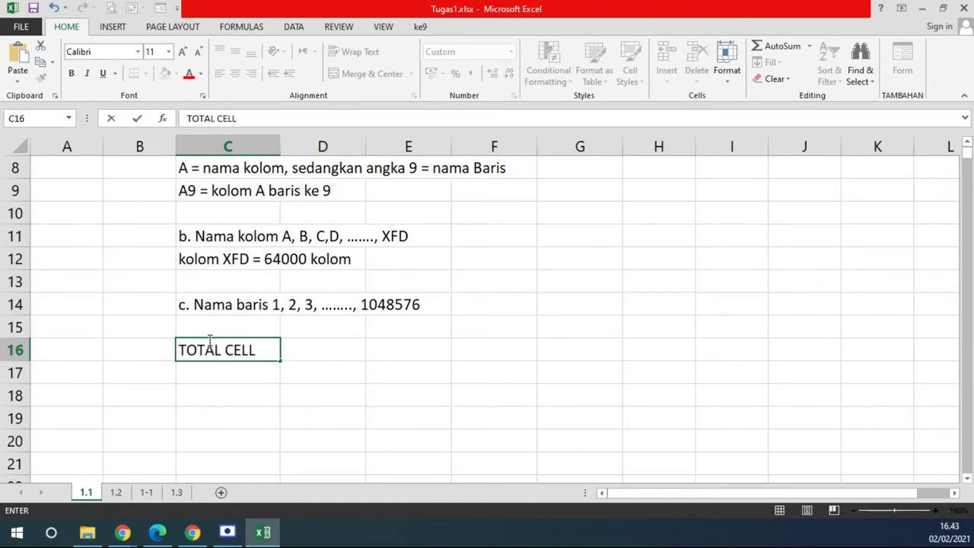
pyautogui.press('Tab')
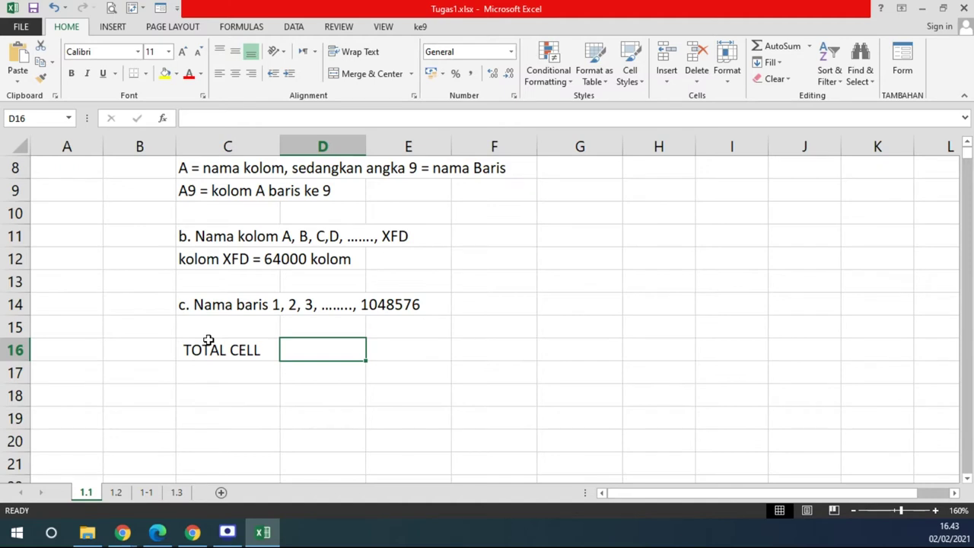
pyautogui.write('=')
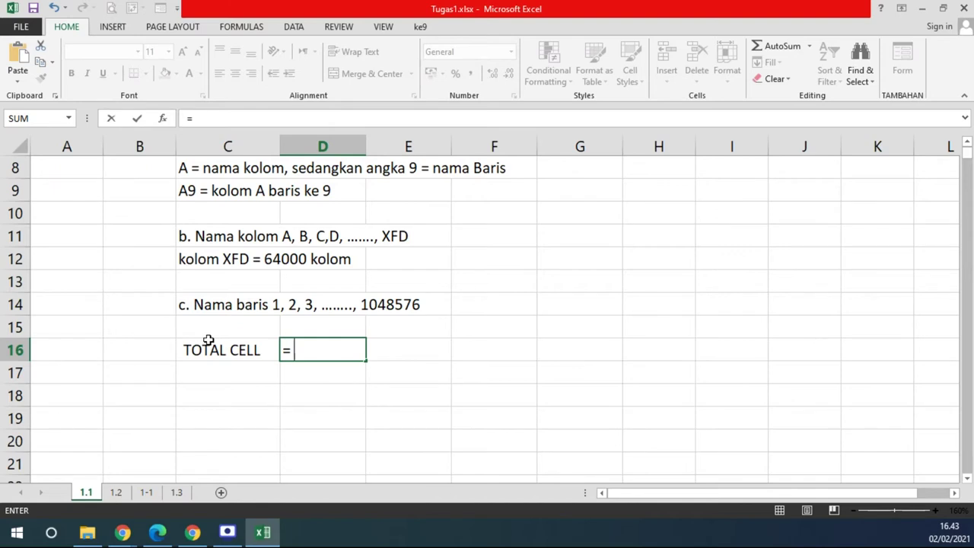
pyautogui.write('1048576 ')
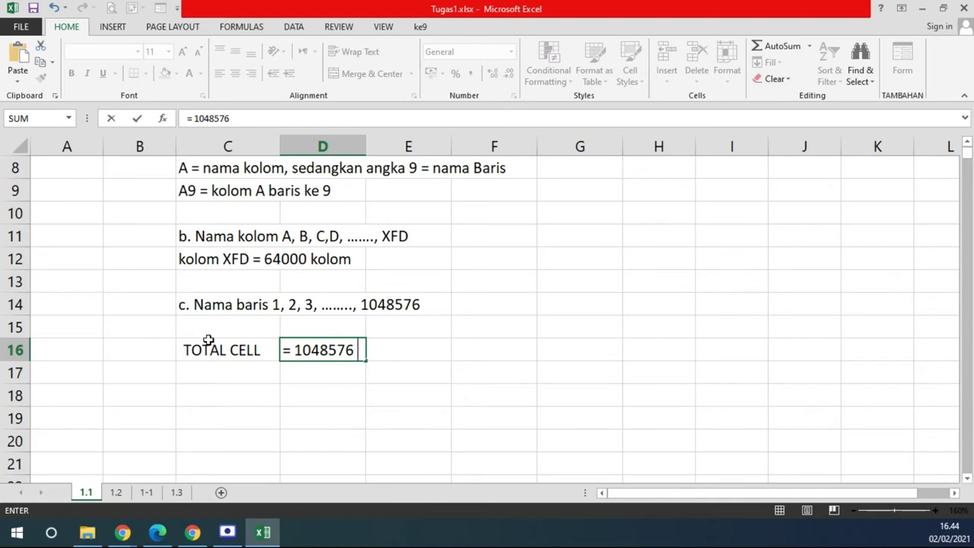
pyautogui.write('* ')
pyautogui.write('64000')
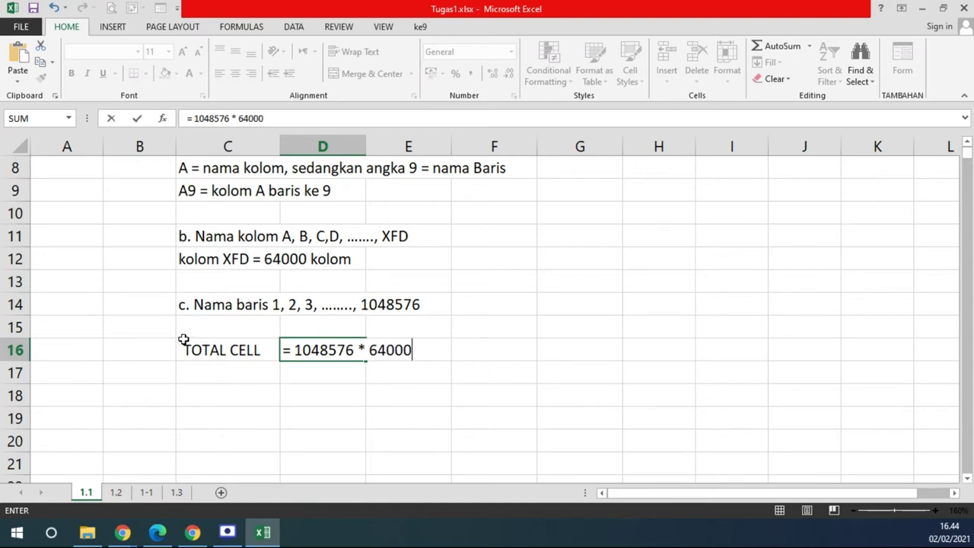
pyautogui.moveTo(293, 351); pyautogui.dragTo(423, 349)
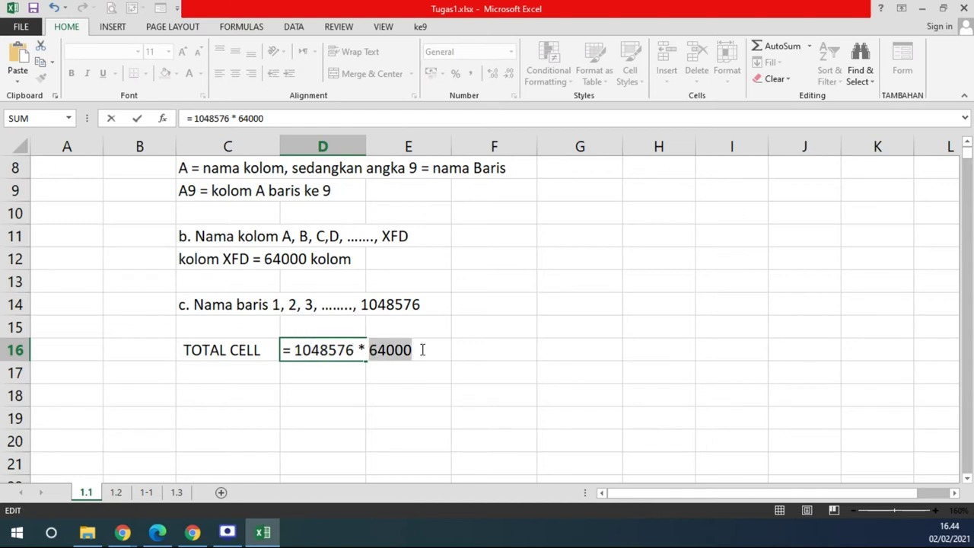
pyautogui.doubleClick(283, 350)
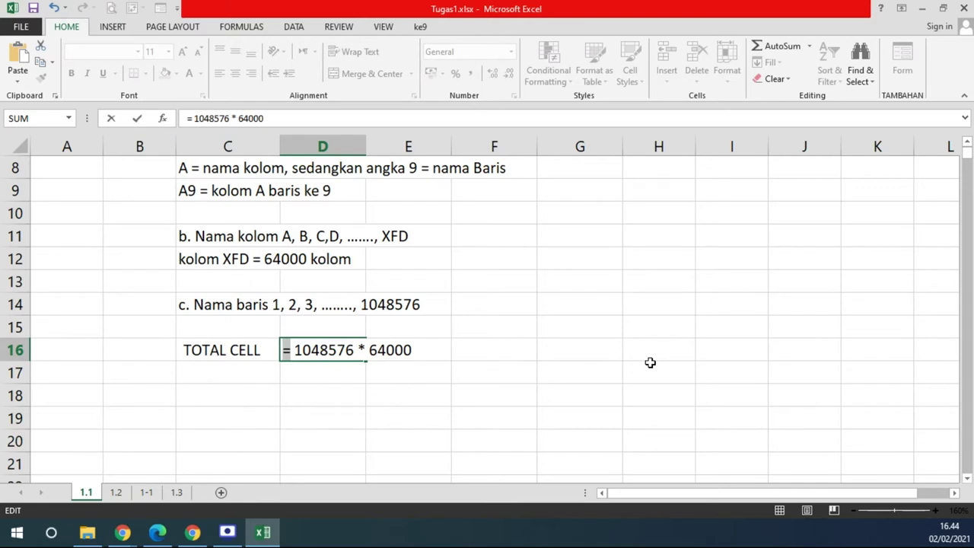
pyautogui.press('Return')
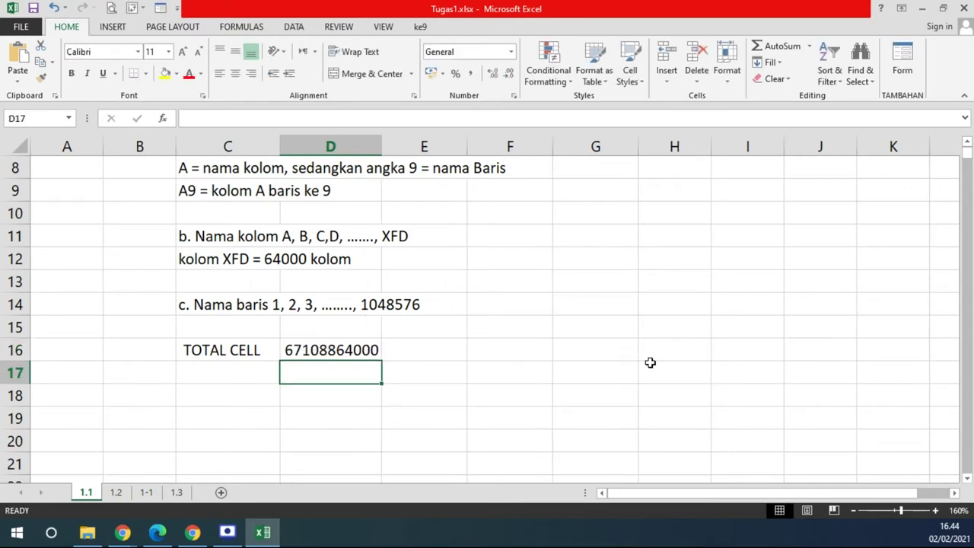
pyautogui.click(348, 347)
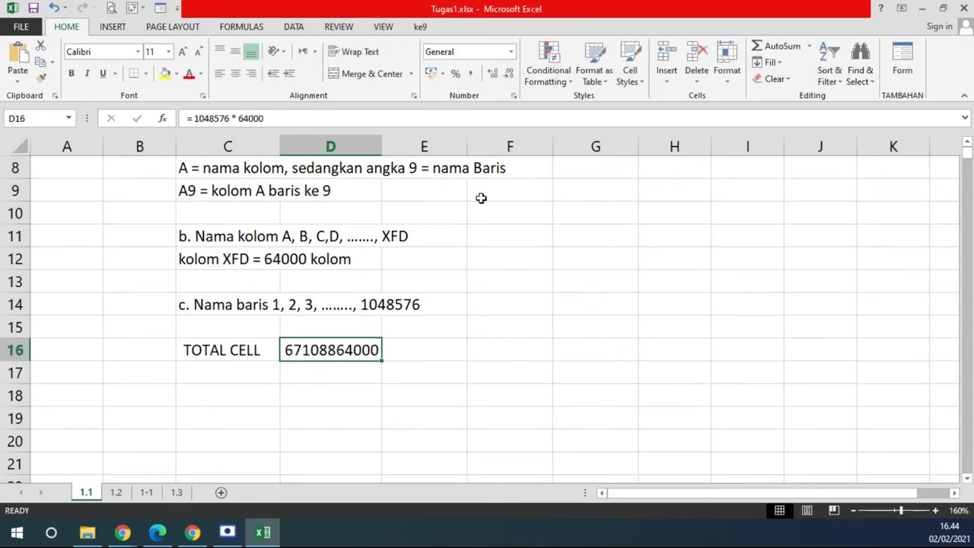
# Apply Comma Style to D16 and remove both decimals so it shows 67.108.864.000.
pyautogui.click(470, 73)
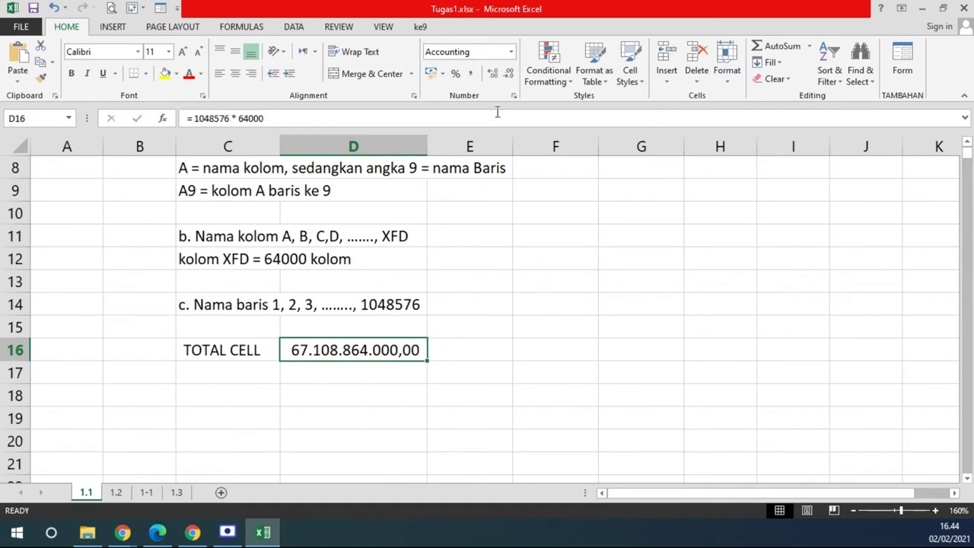
pyautogui.click(508, 76)
pyautogui.click(508, 77)
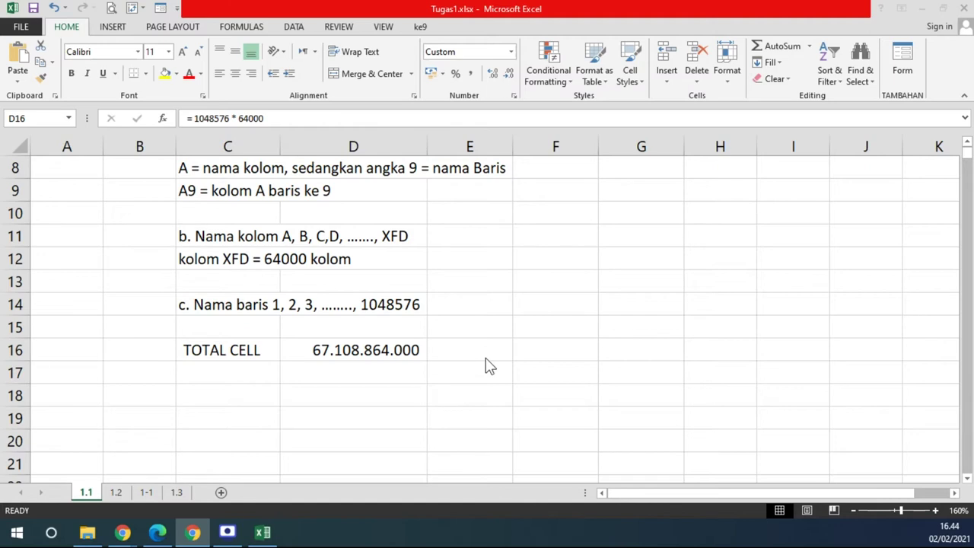
# Browse sheets 1.2, 1-1 and 1.3, then return to 1.1 and review D16's formula.
pyautogui.click(103, 493)
pyautogui.click(118, 493)
pyautogui.click(146, 493)
pyautogui.click(176, 493)
pyautogui.click(84, 492)
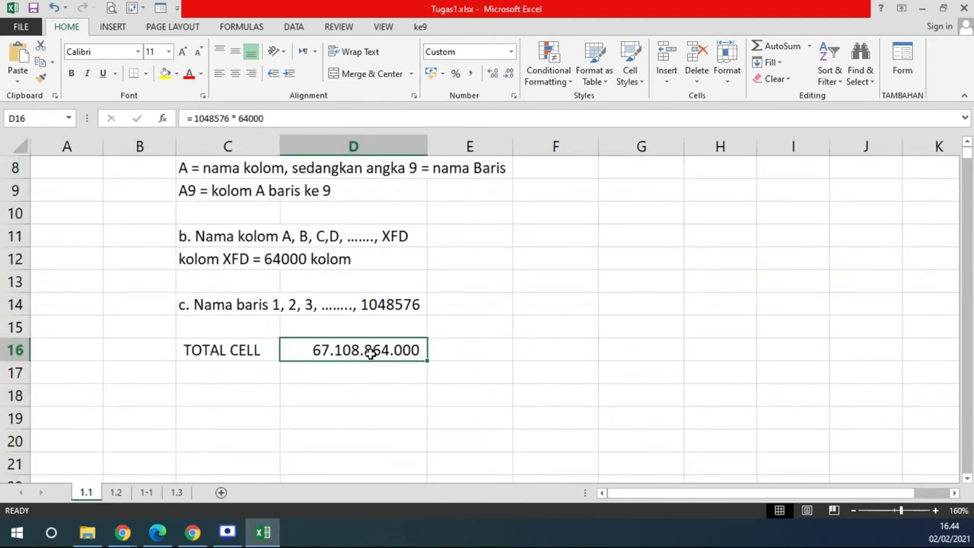
pyautogui.click(199, 404)
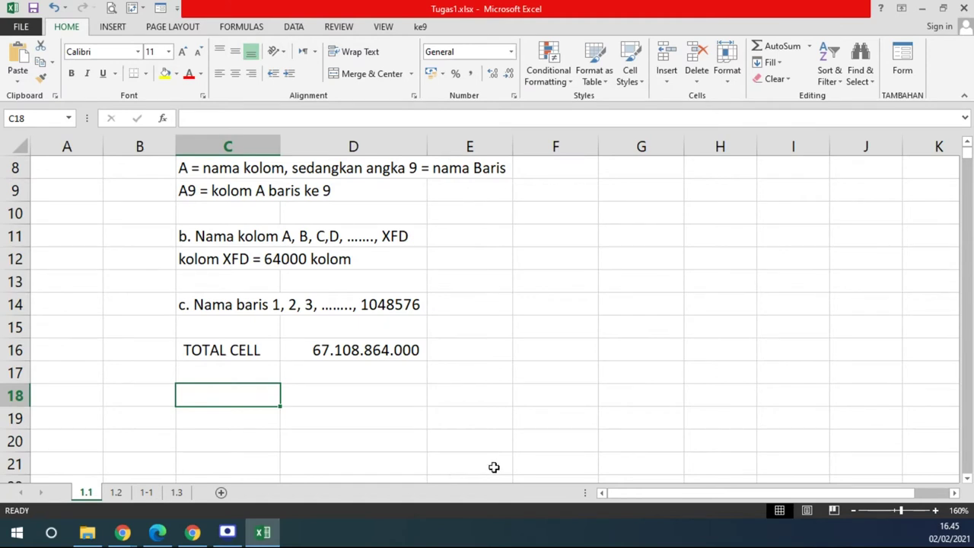
pyautogui.click(374, 347)
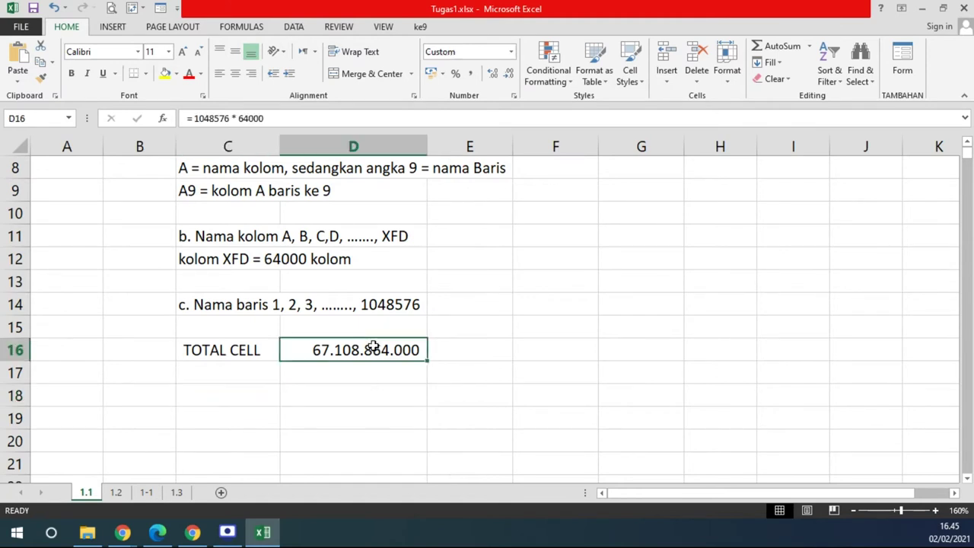
pyautogui.click(462, 356)
pyautogui.click(271, 351)
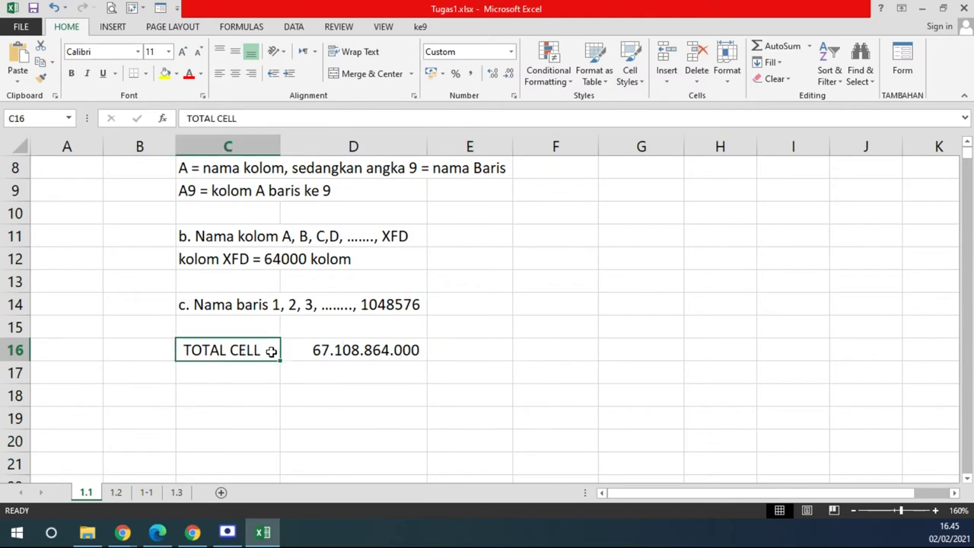
pyautogui.click(349, 351)
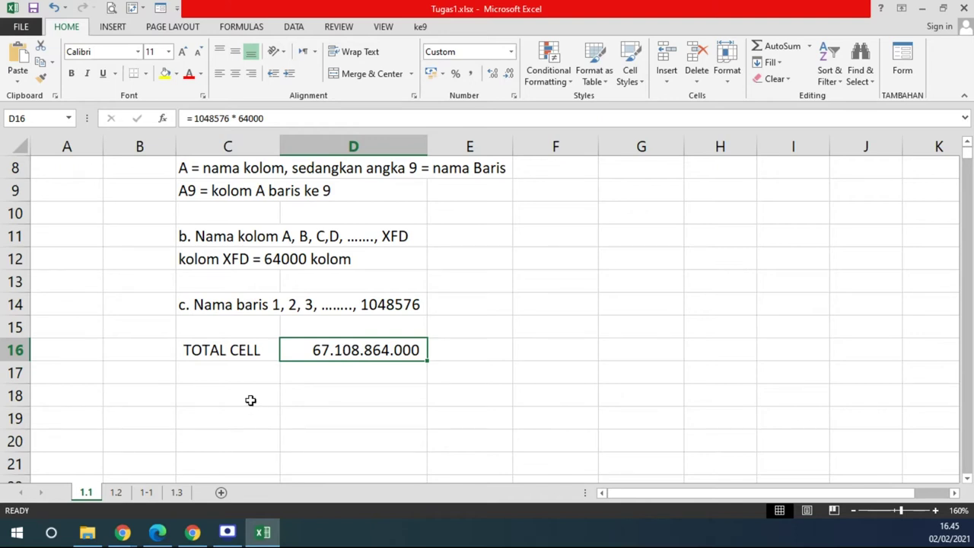
pyautogui.click(239, 373)
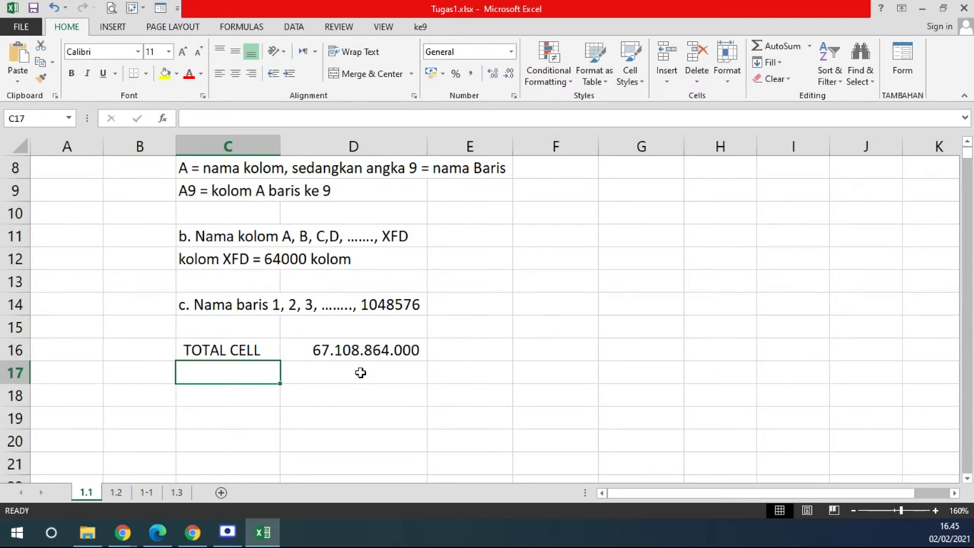
pyautogui.write('=')
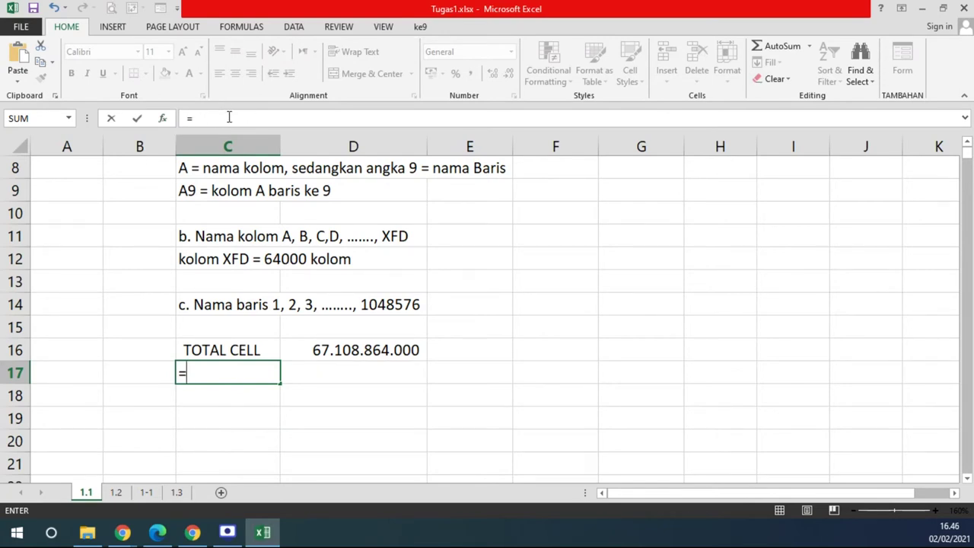
pyautogui.click(162, 118)
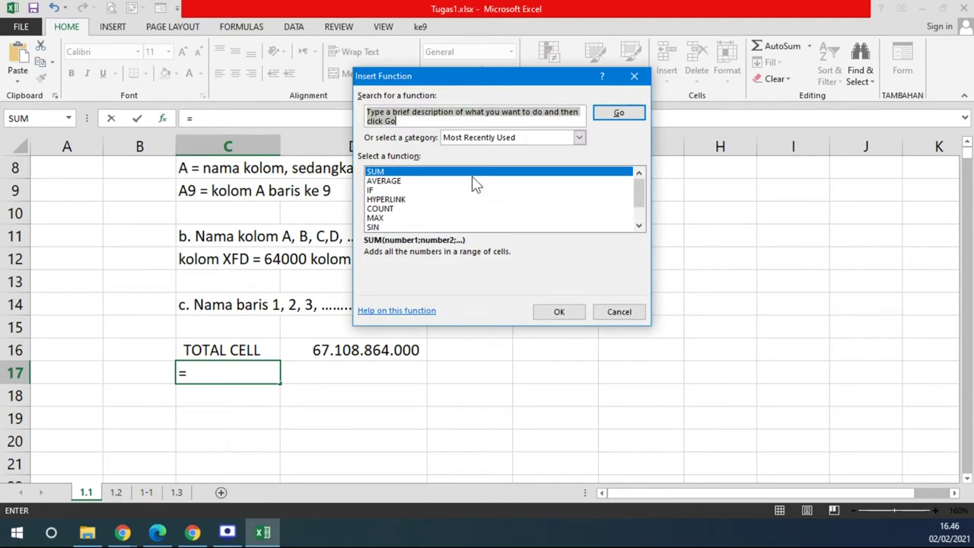
pyautogui.click(579, 140)
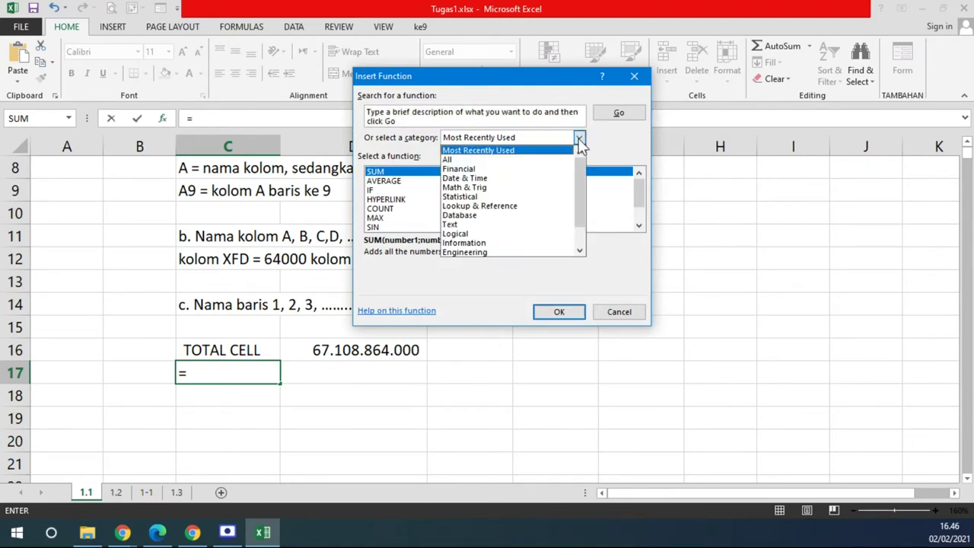
pyautogui.moveTo(580, 175); pyautogui.dragTo(562, 175)
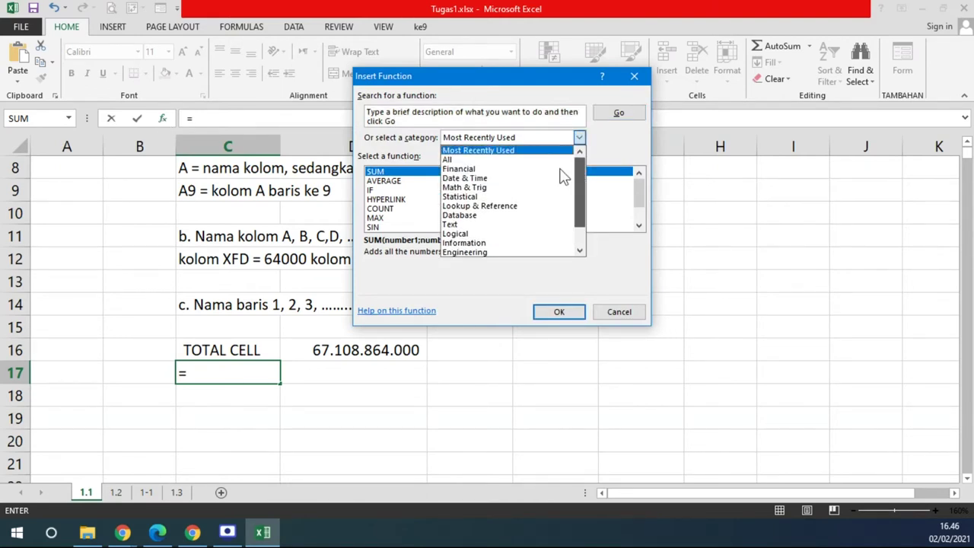
pyautogui.click(461, 169)
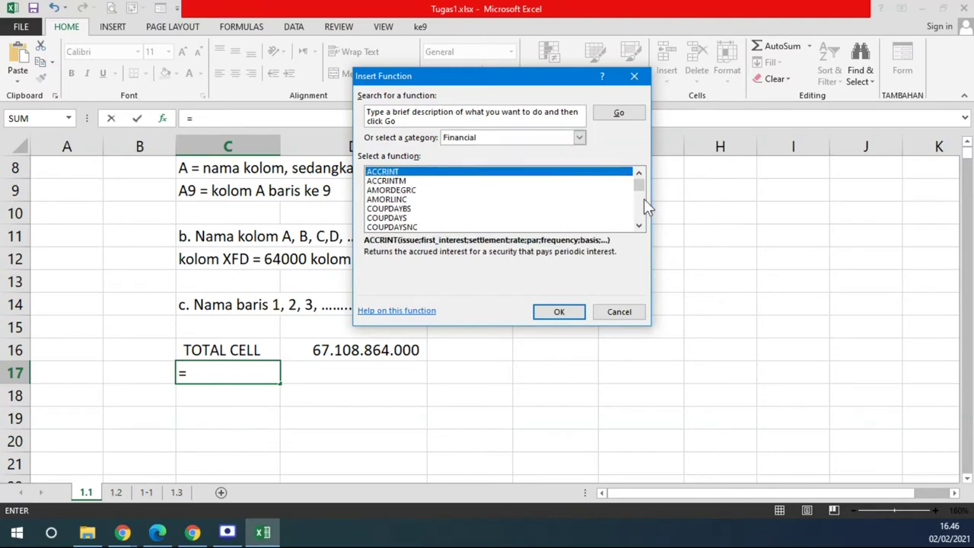
pyautogui.moveTo(640, 186); pyautogui.dragTo(639, 224)
pyautogui.click(580, 138)
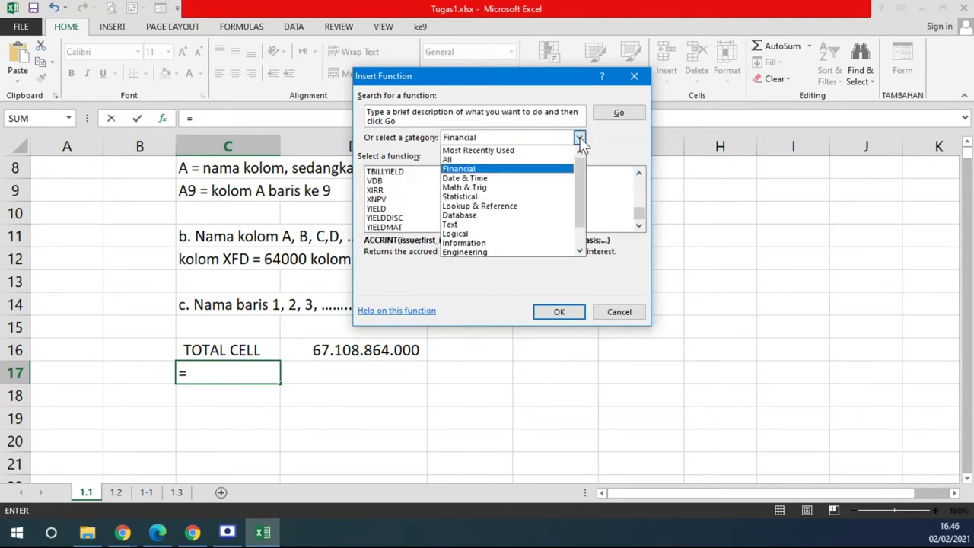
pyautogui.click(478, 178)
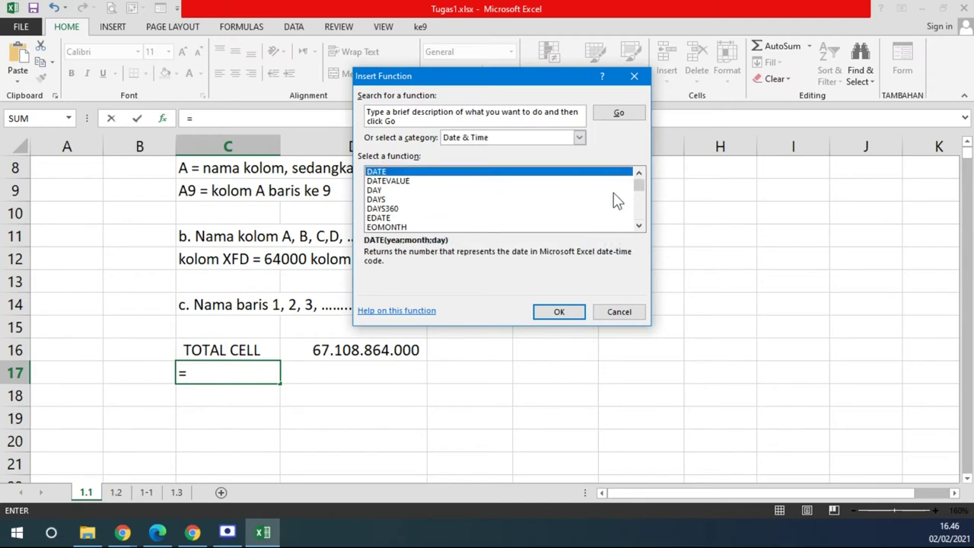
pyautogui.moveTo(640, 185); pyautogui.dragTo(636, 238)
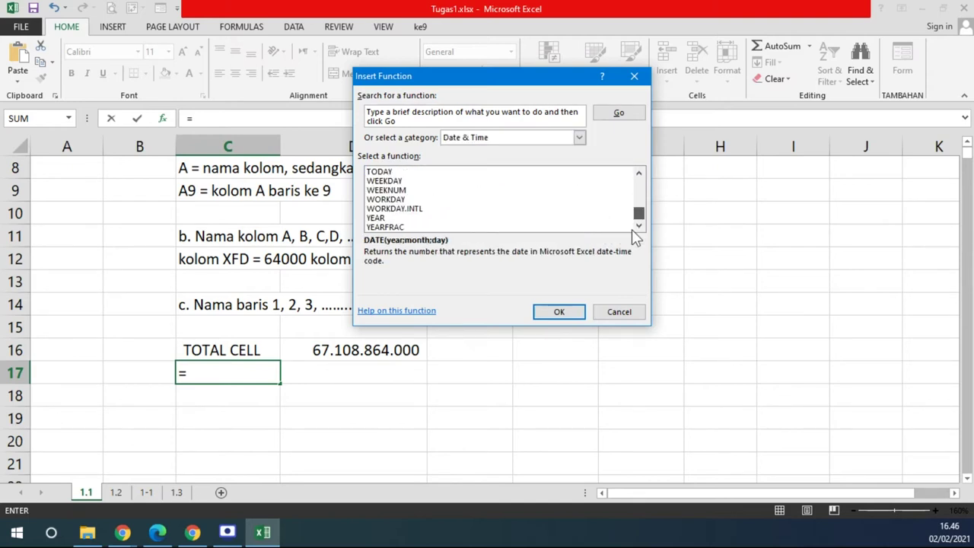
pyautogui.click(580, 138)
pyautogui.click(536, 188)
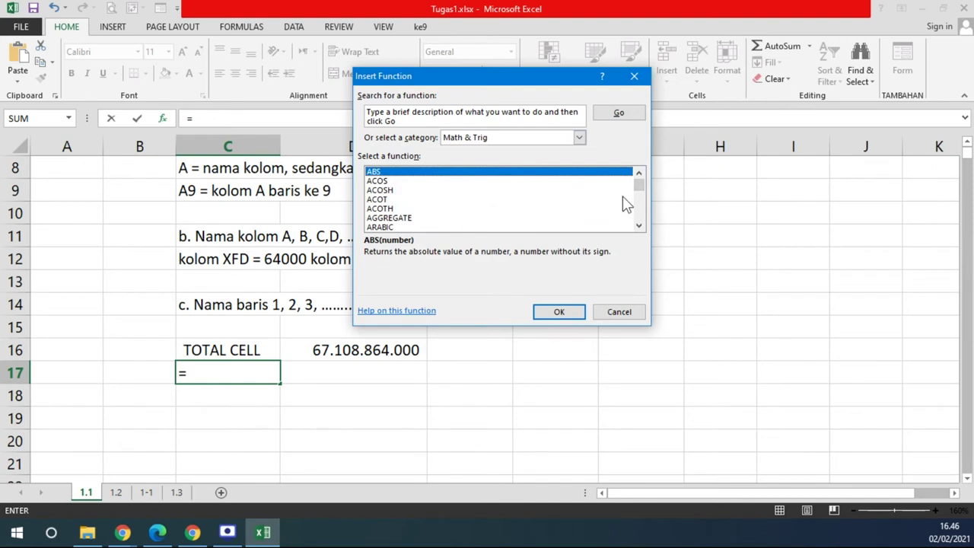
pyautogui.moveTo(642, 192); pyautogui.dragTo(633, 233)
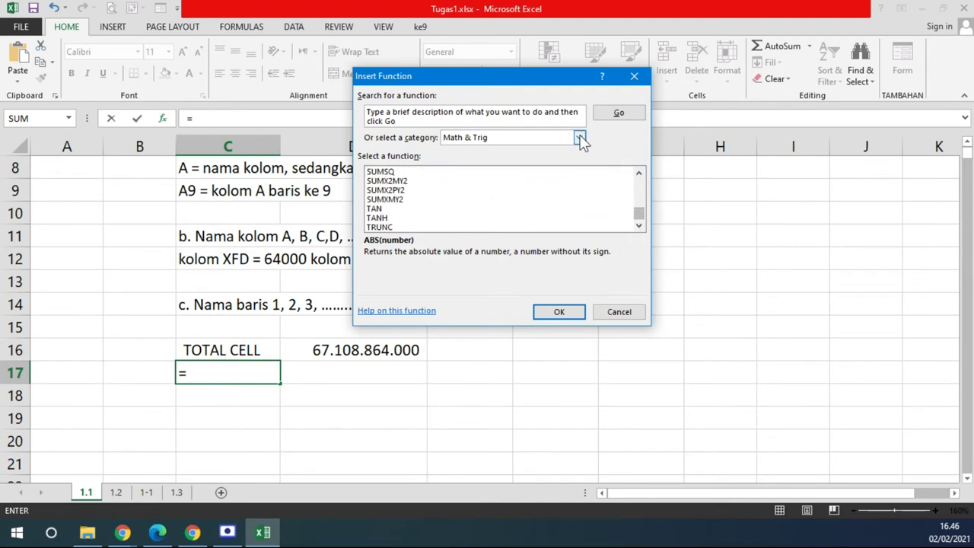
pyautogui.click(580, 138)
pyautogui.click(472, 196)
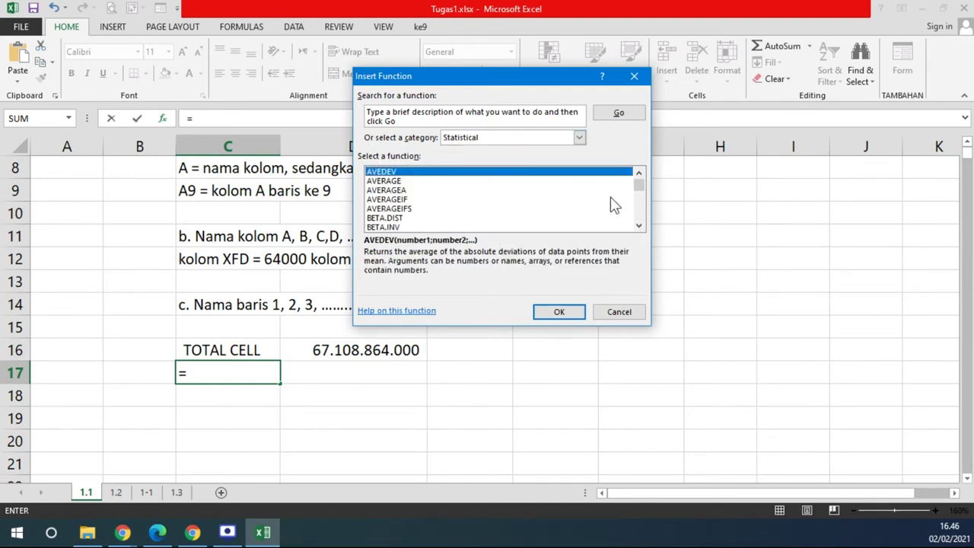
pyautogui.click(640, 198)
pyautogui.moveTo(640, 198); pyautogui.dragTo(630, 236)
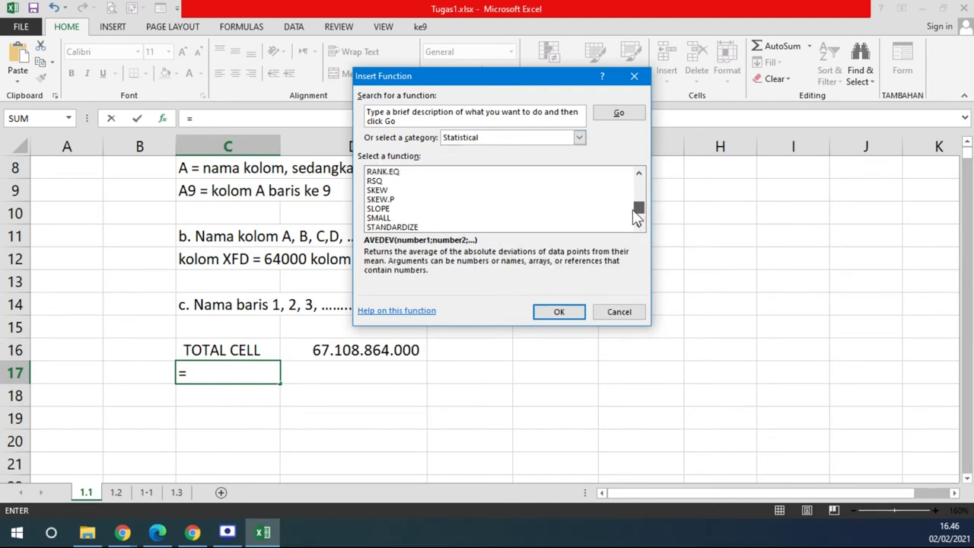
pyautogui.click(581, 138)
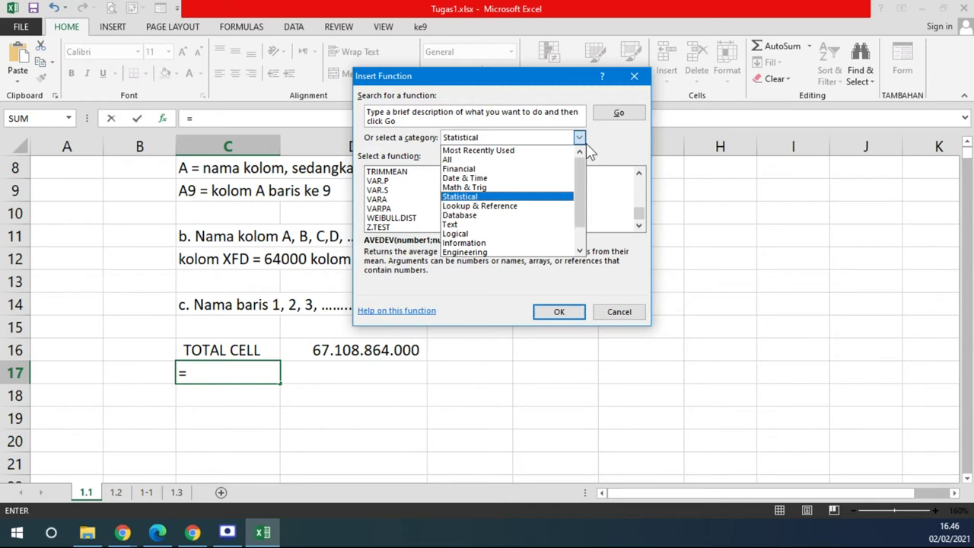
pyautogui.click(620, 310)
pyautogui.click(620, 310)
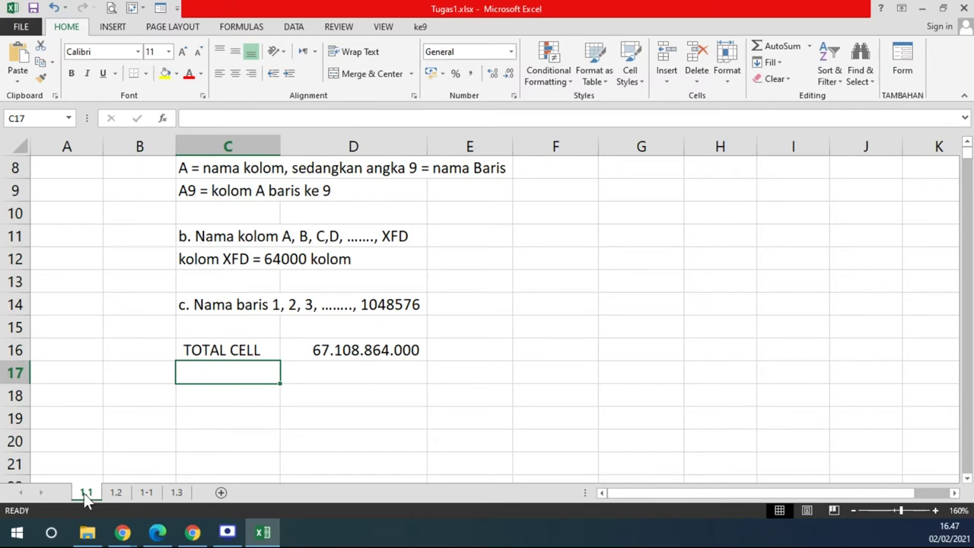
# Glance at sheet 1.2, then enter 'ADA BRP LEMBAR DALAM 1 WORKSHEET ??' in C17 of sheet 1.1.
pyautogui.click(111, 495)
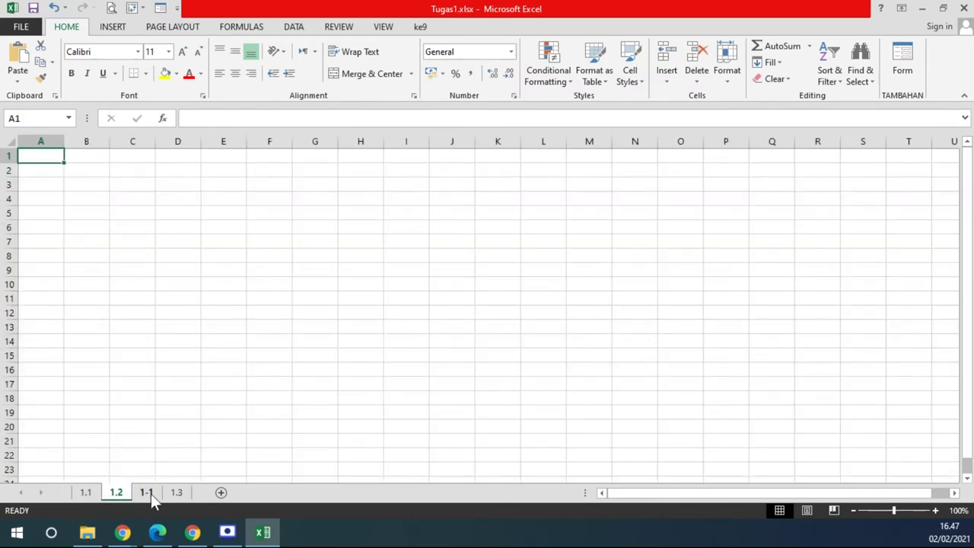
pyautogui.click(148, 493)
pyautogui.click(83, 494)
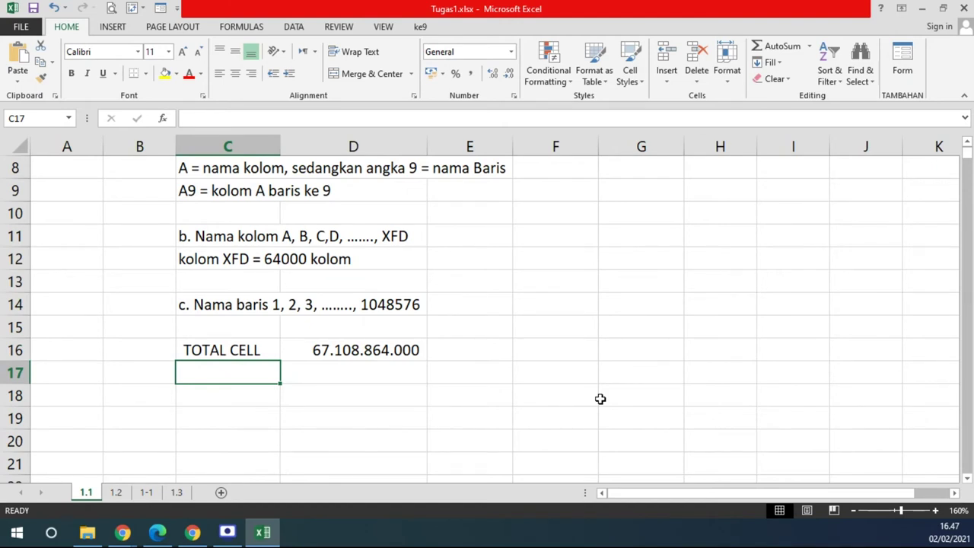
pyautogui.write('ADA BRP LEMBAR DALAM1')
pyautogui.press('BackSpace')
pyautogui.write('1 WORD')
pyautogui.press('BackSpace')
pyautogui.write('KSHEET ??')
pyautogui.press('Return')
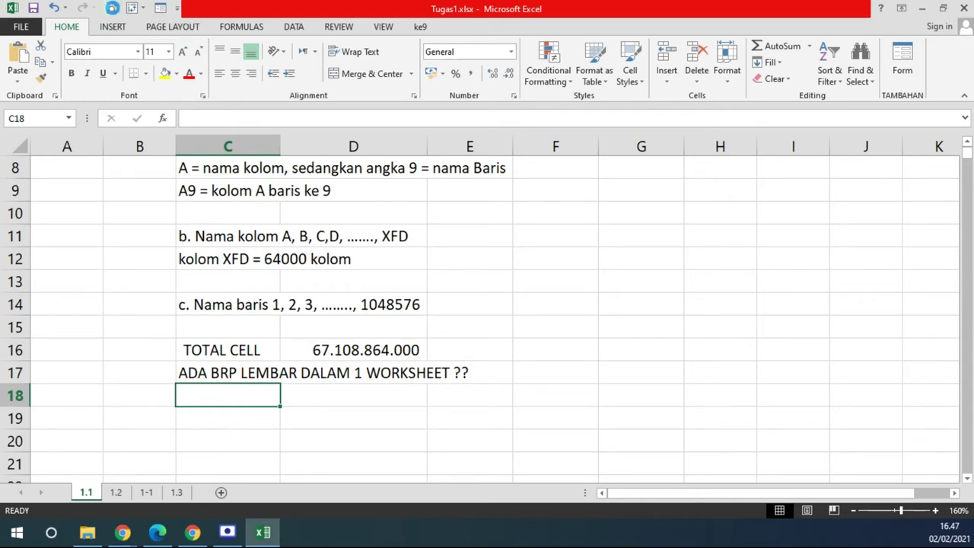
# Preview how sheet 1.1 splits into printed pages, then scroll through the sheet.
pyautogui.click(112, 7)
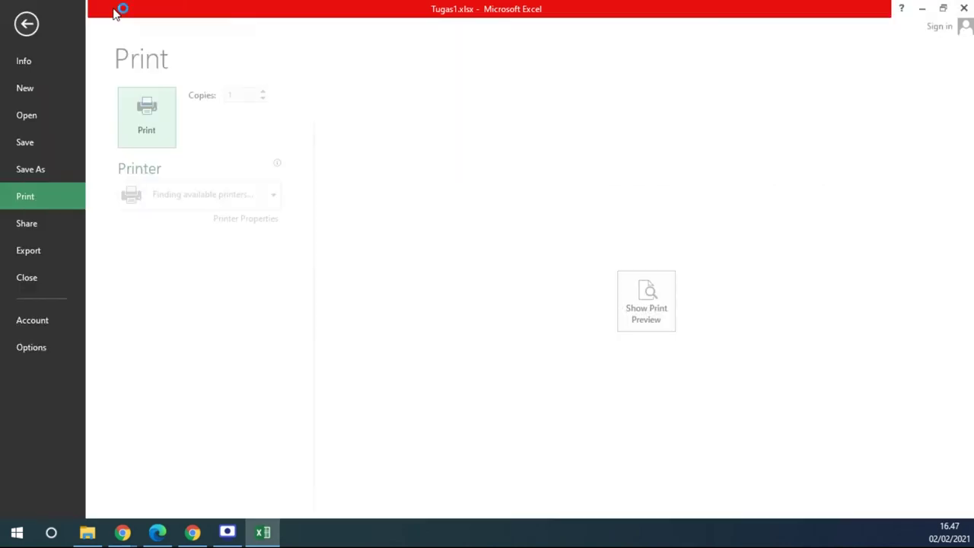
pyautogui.click(673, 314)
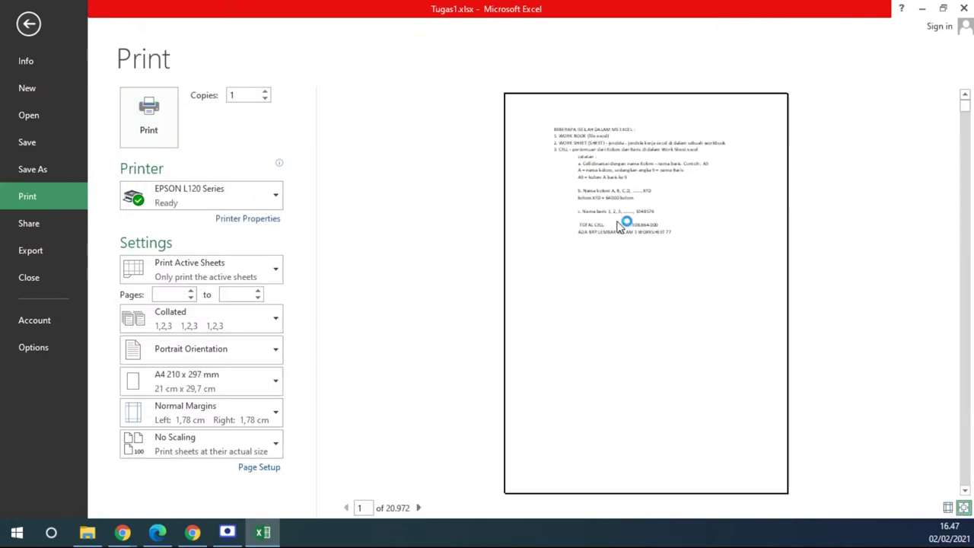
pyautogui.click(30, 29)
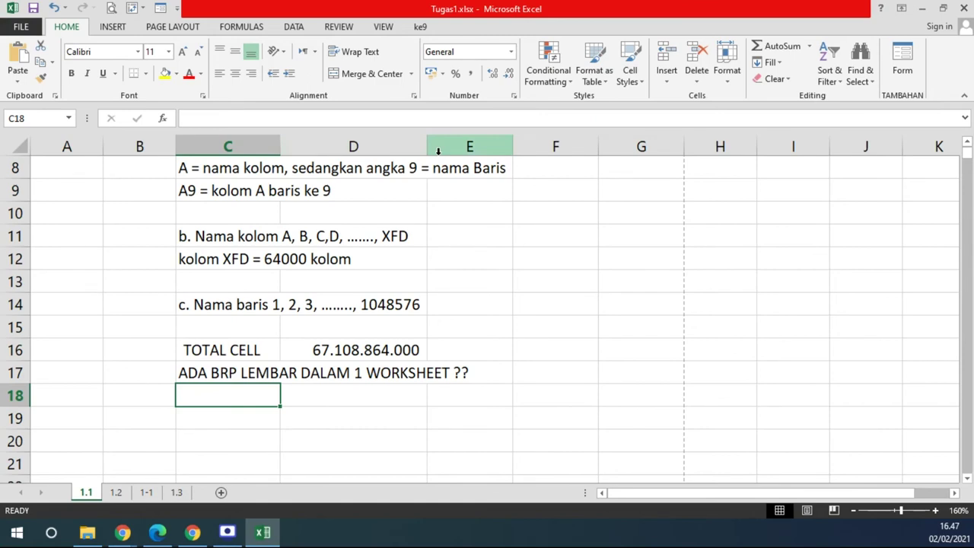
pyautogui.scroll(-3, 439, 156)
pyautogui.scroll(-3, 439, 156)
pyautogui.scroll(-3, 438, 156)
pyautogui.scroll(-1, 439, 156)
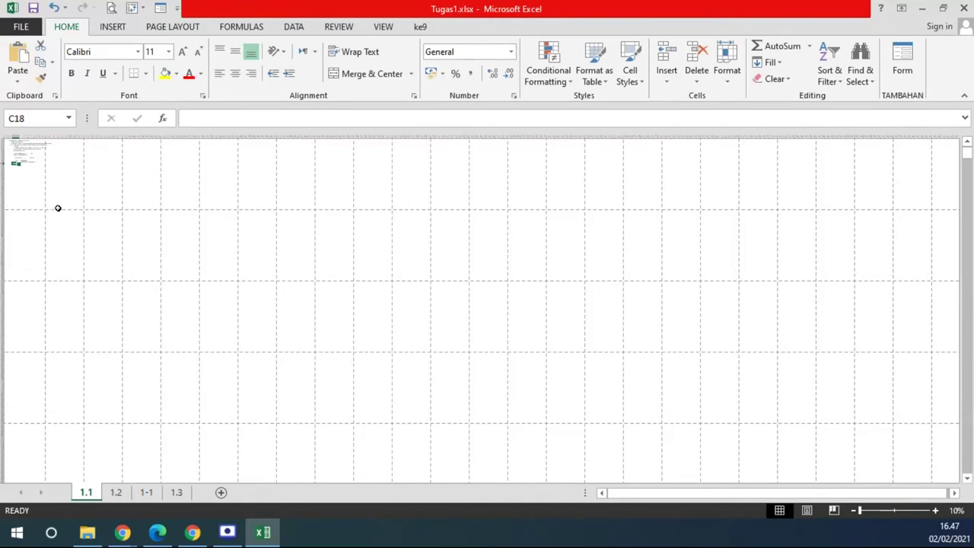
pyautogui.scroll(1, 90, 231)
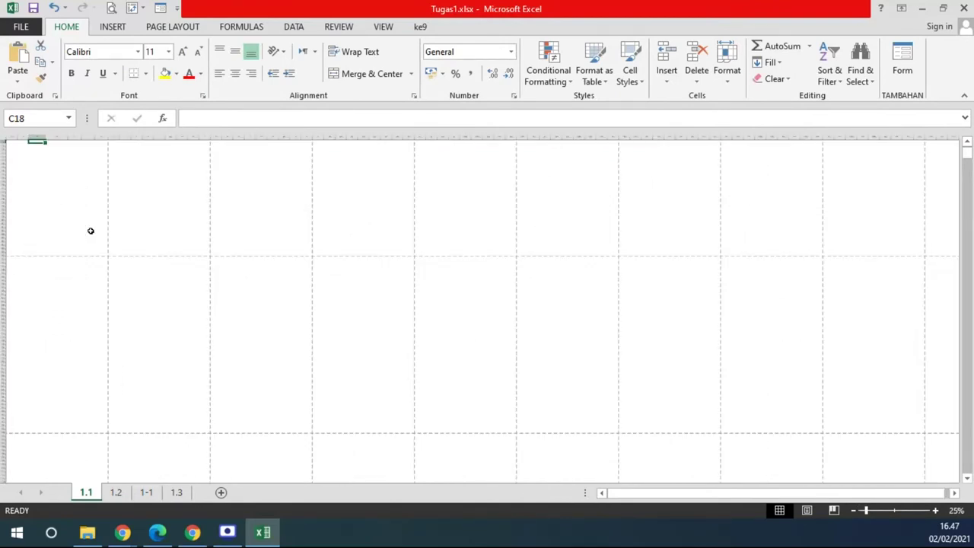
pyautogui.scroll(1, 146, 233)
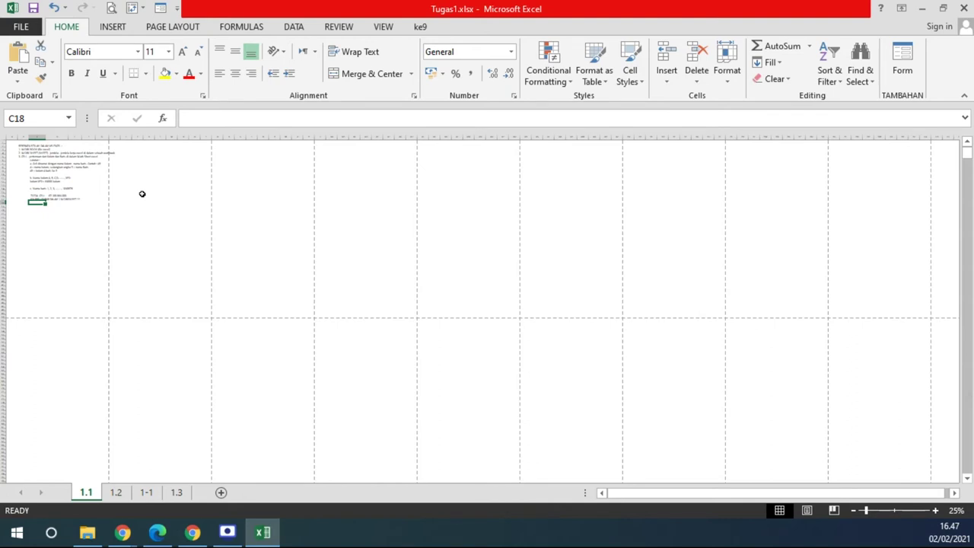
# Set the paper size of sheet 1.1 to A4.
pyautogui.click(166, 26)
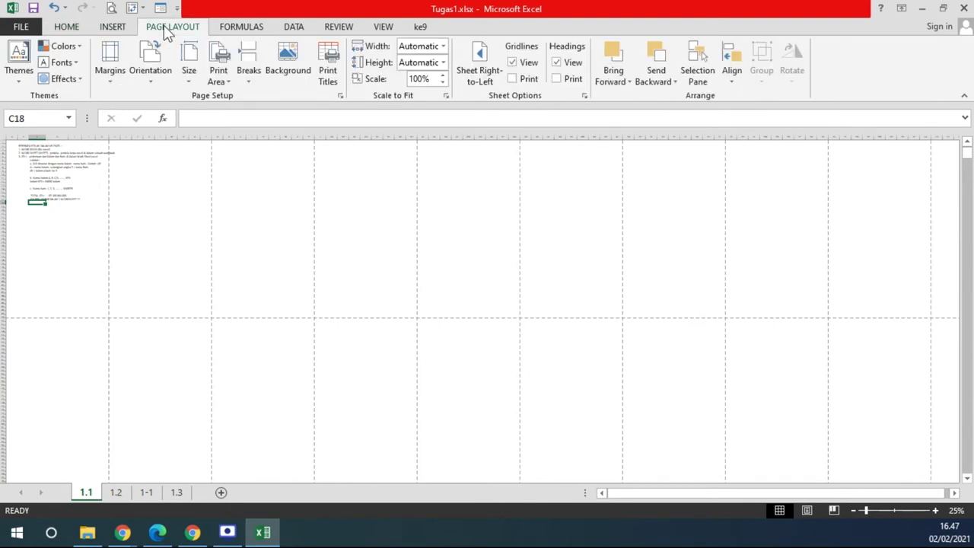
pyautogui.click(187, 79)
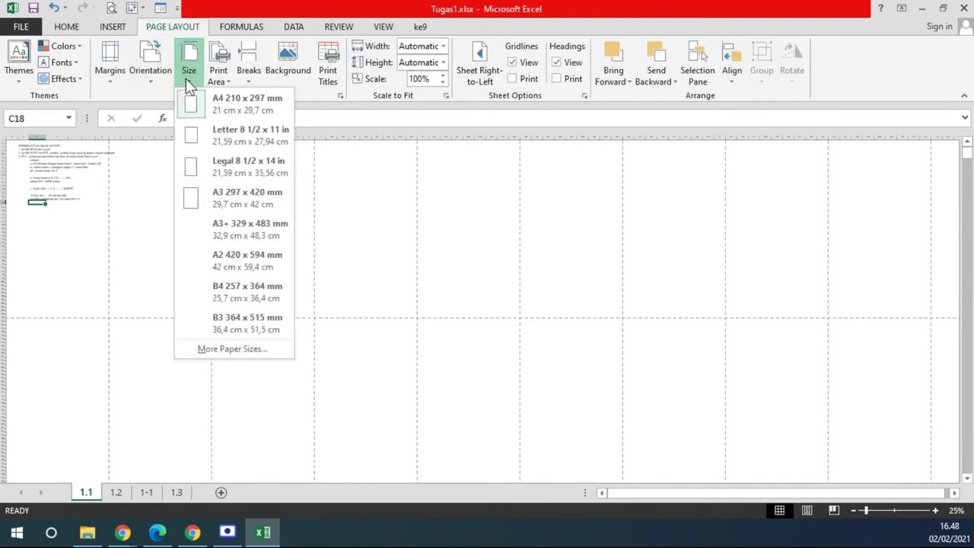
pyautogui.click(239, 97)
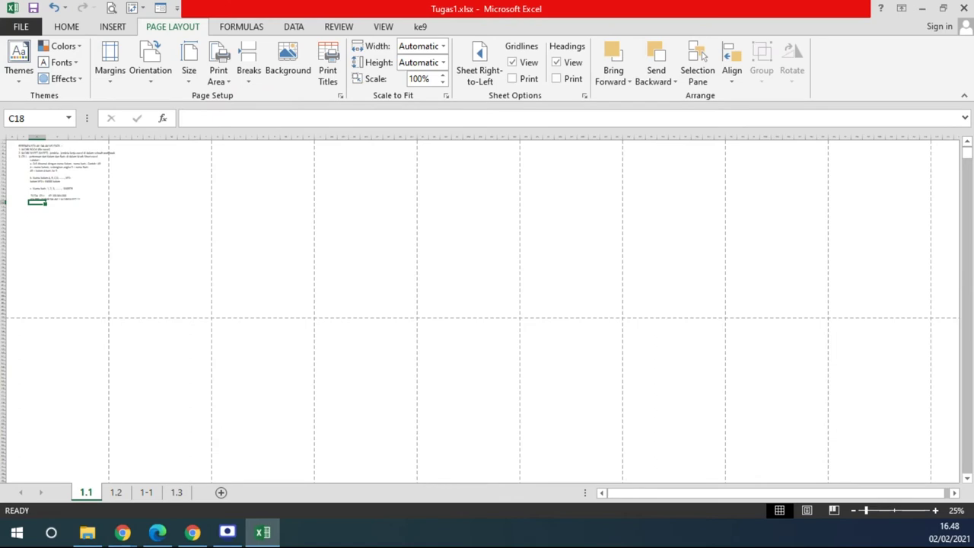
pyautogui.scroll(2, 22, 158)
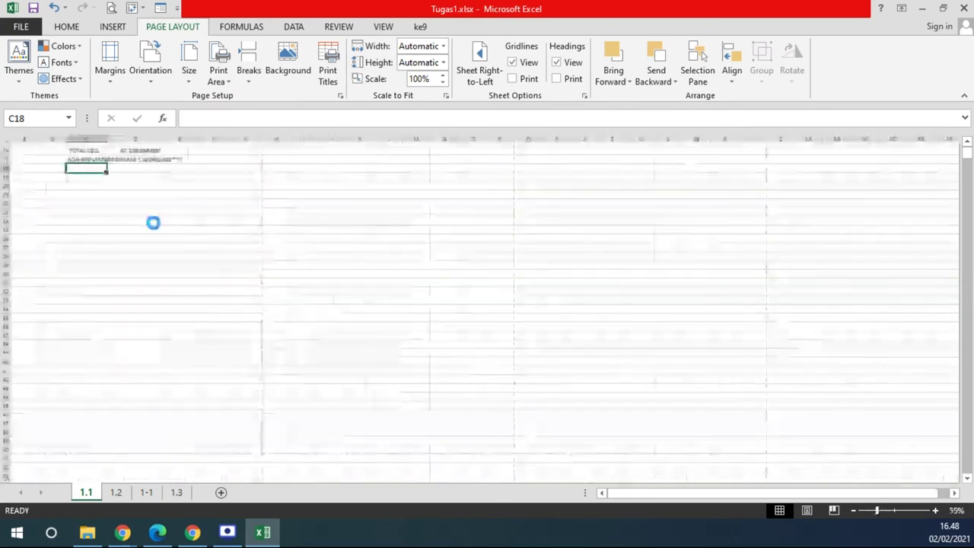
pyautogui.scroll(-2, 153, 222)
# Shade the first two page blocks light orange and an orange tone.
pyautogui.moveTo(9, 142); pyautogui.dragTo(101, 316)
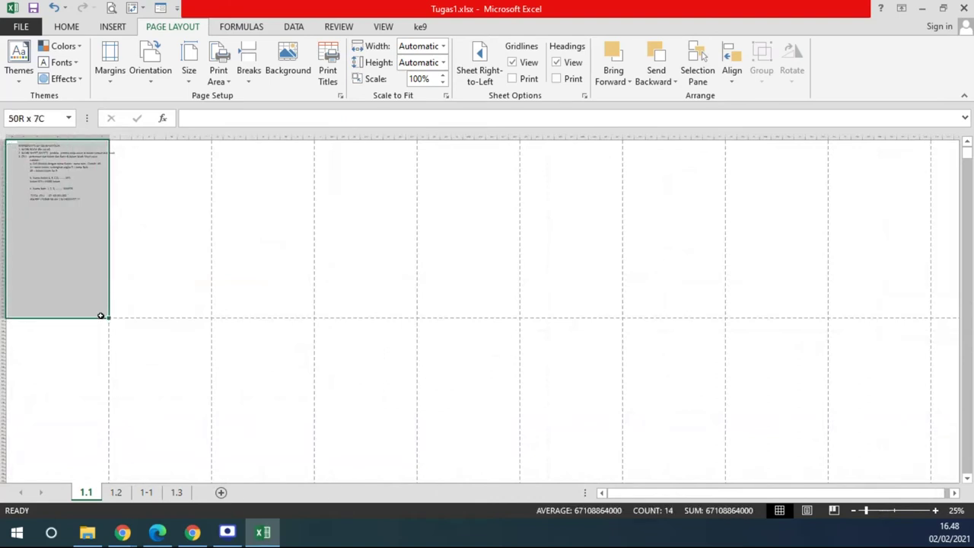
pyautogui.click(66, 26)
pyautogui.click(176, 73)
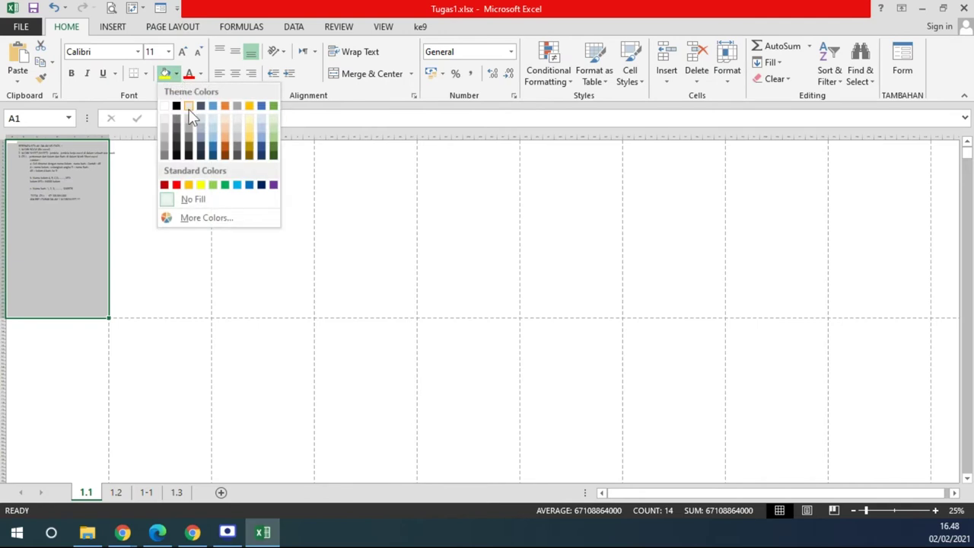
pyautogui.click(227, 119)
pyautogui.moveTo(112, 141); pyautogui.dragTo(210, 315)
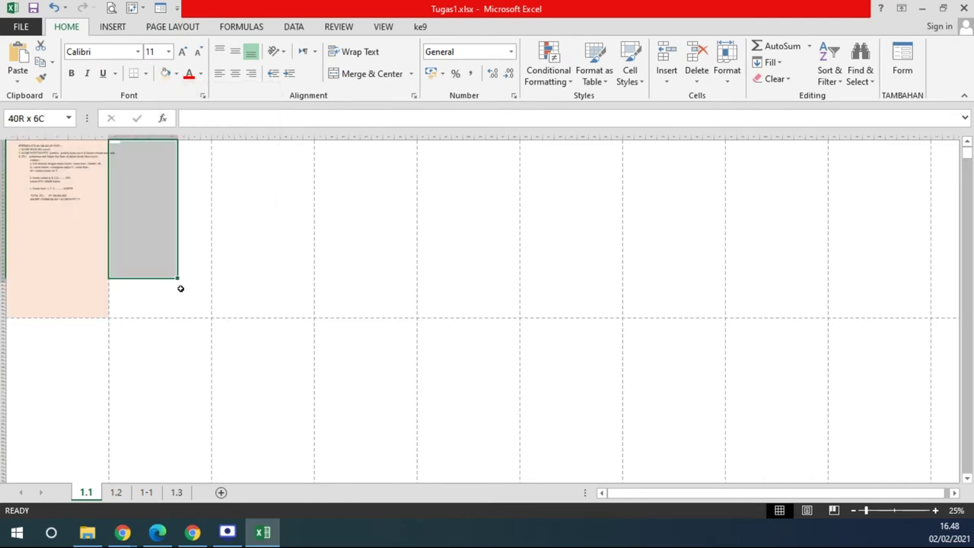
pyautogui.click(177, 74)
pyautogui.click(219, 143)
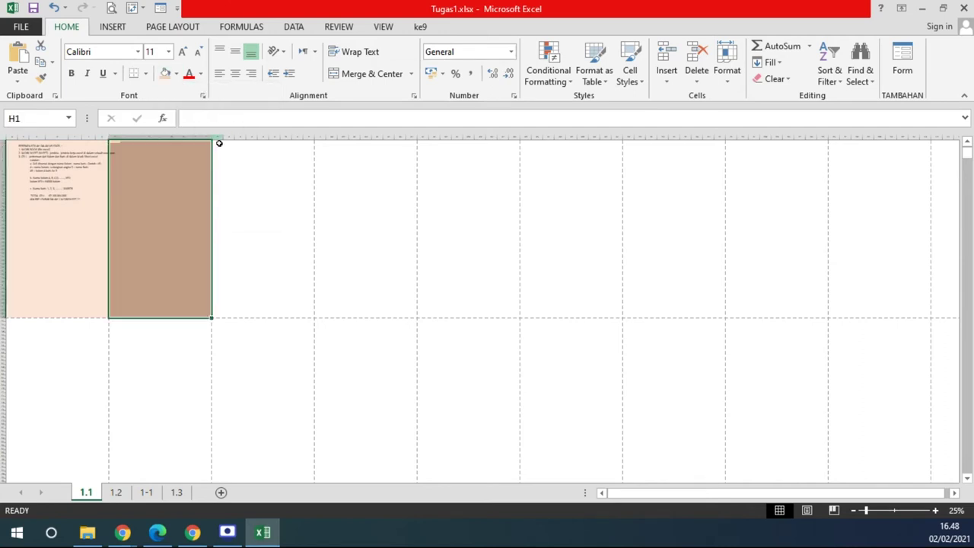
# Fill the third page block, columns O–Y, green, then select cell G1.
pyautogui.moveTo(219, 143); pyautogui.dragTo(309, 315)
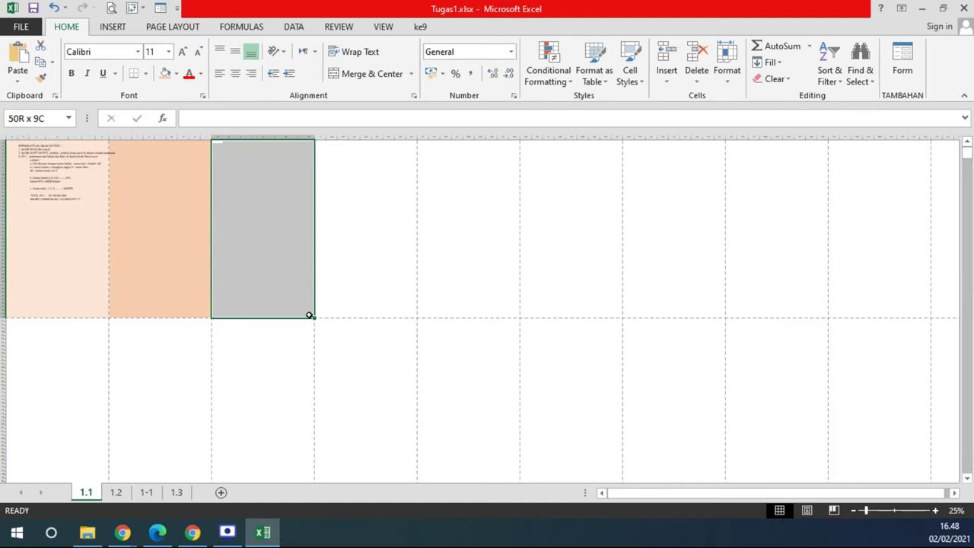
pyautogui.click(177, 73)
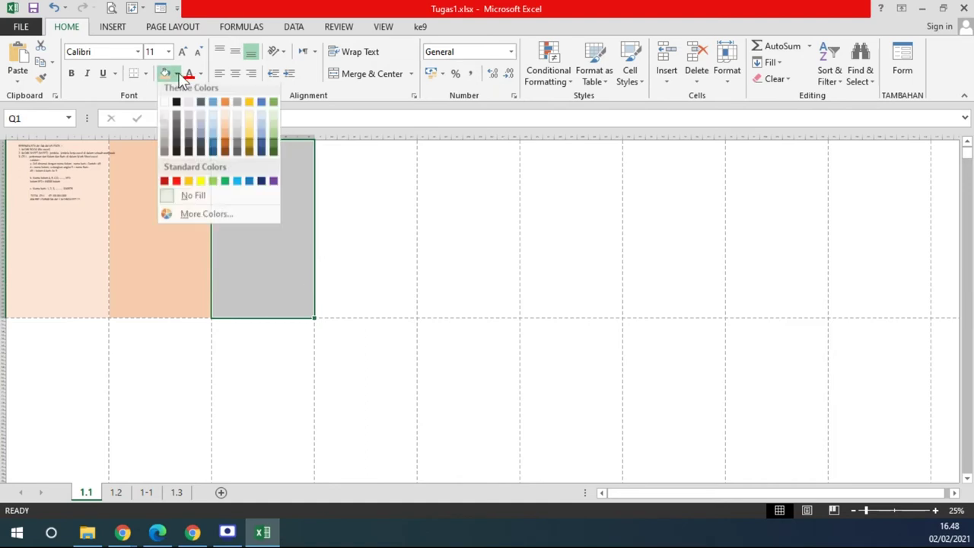
pyautogui.click(214, 184)
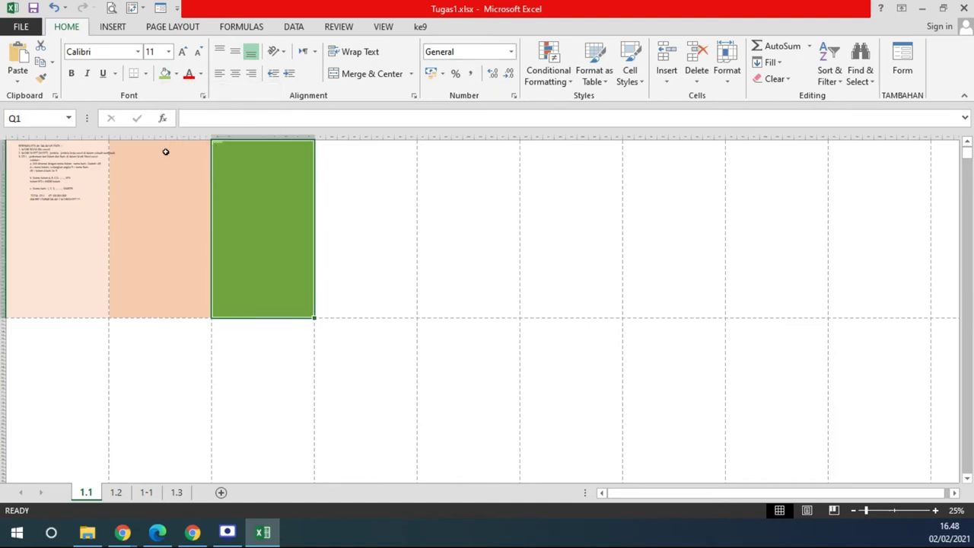
pyautogui.click(12, 145)
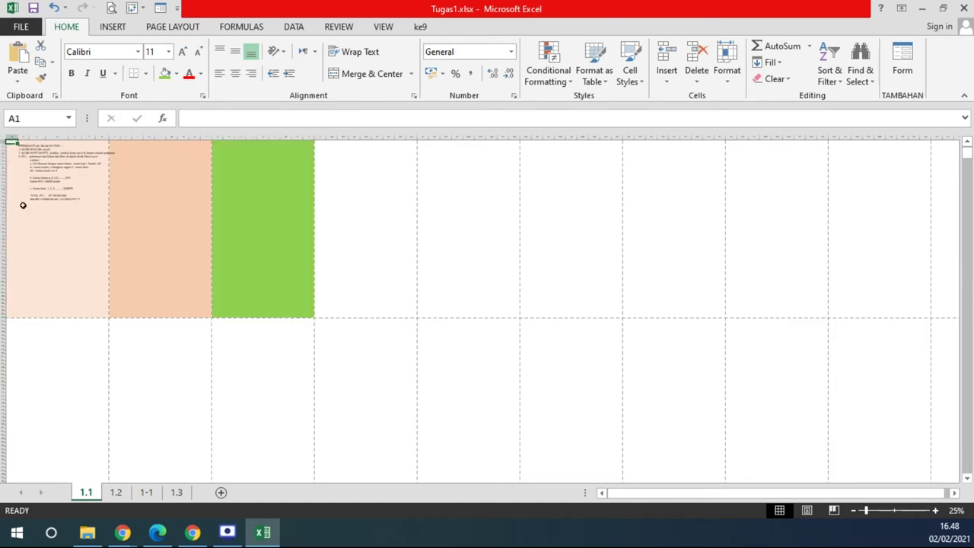
pyautogui.scroll(1, 16, 191)
pyautogui.scroll(1, 16, 191)
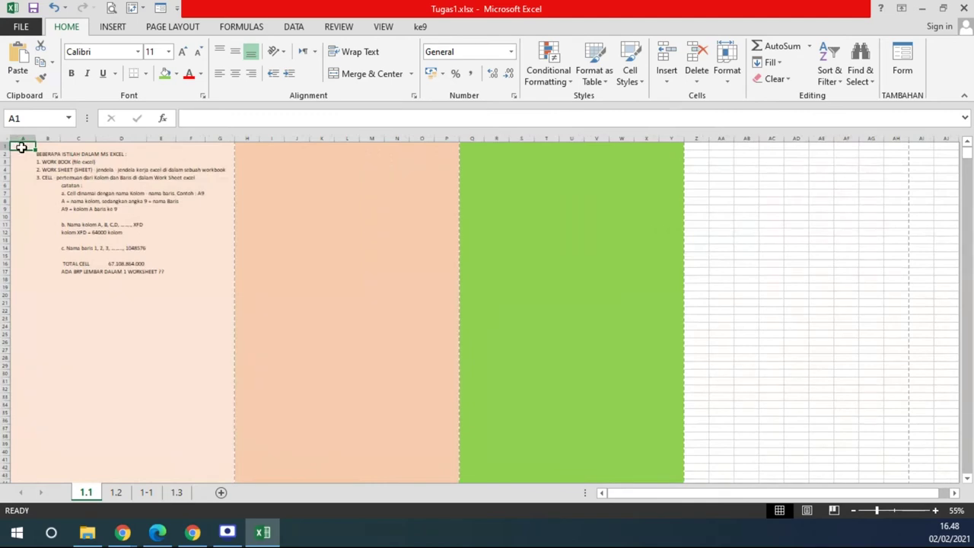
pyautogui.click(218, 145)
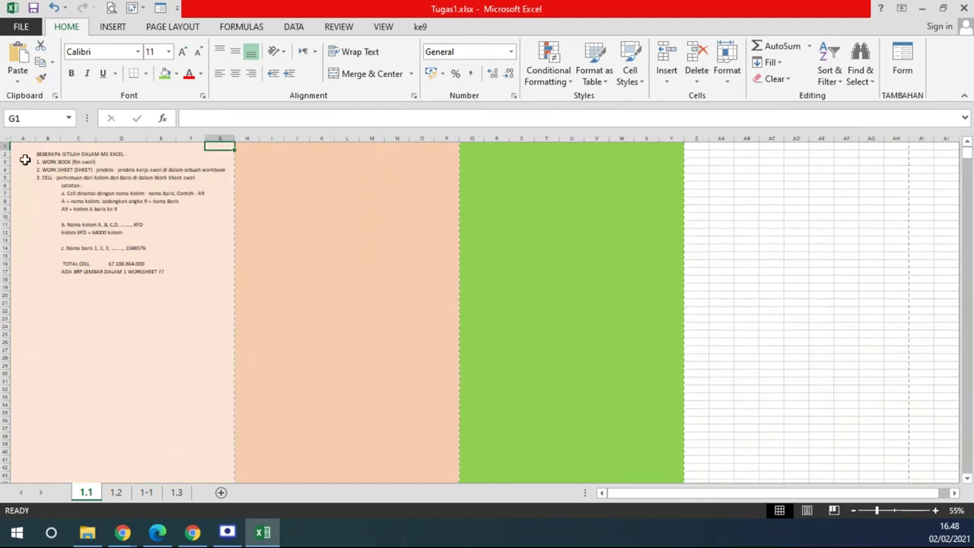
pyautogui.scroll(3, 22, 161)
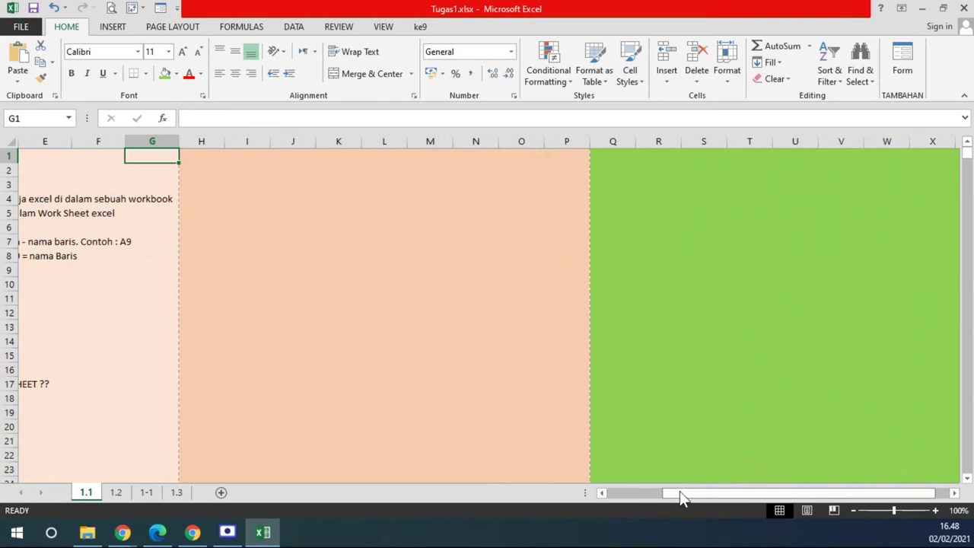
pyautogui.moveTo(662, 500); pyautogui.dragTo(559, 500)
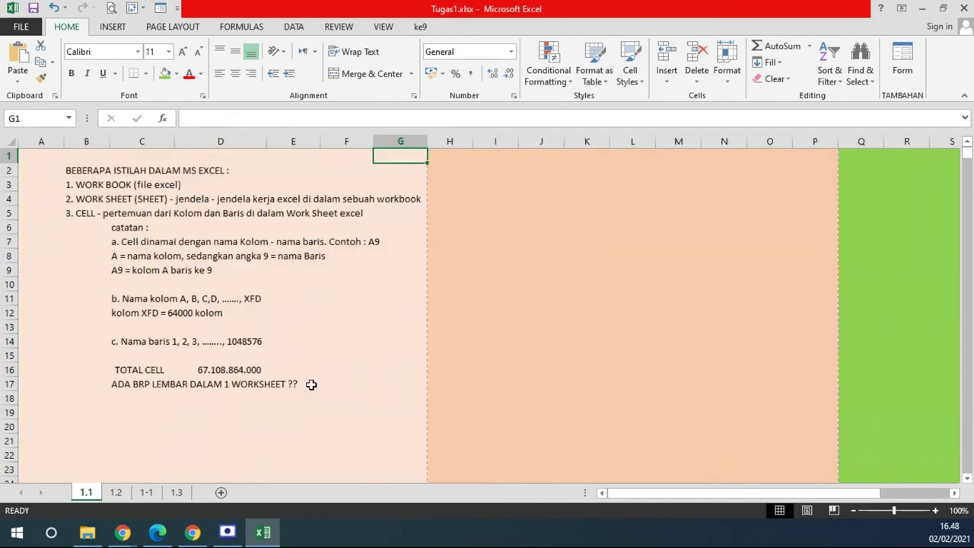
pyautogui.click(36, 145)
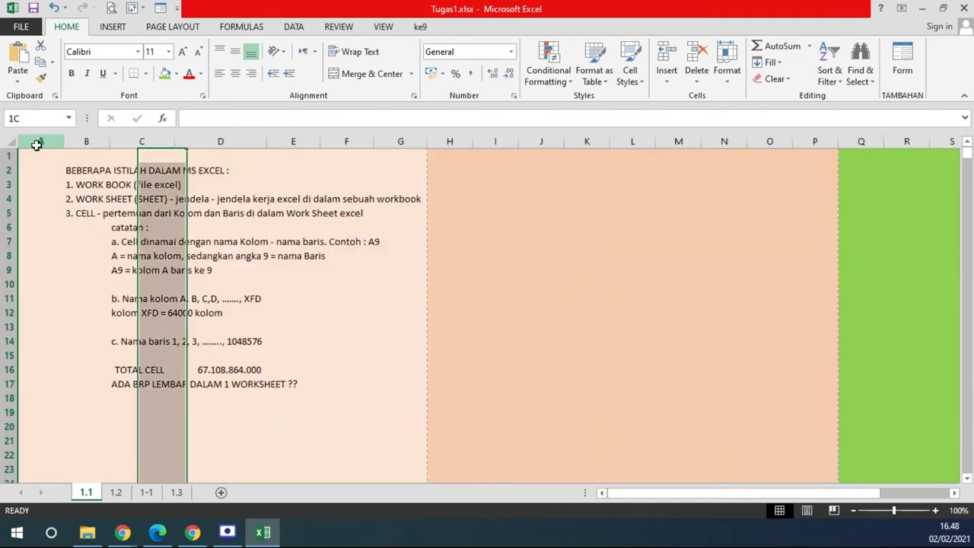
pyautogui.click(142, 141)
pyautogui.click(304, 141)
pyautogui.click(346, 141)
pyautogui.click(395, 143)
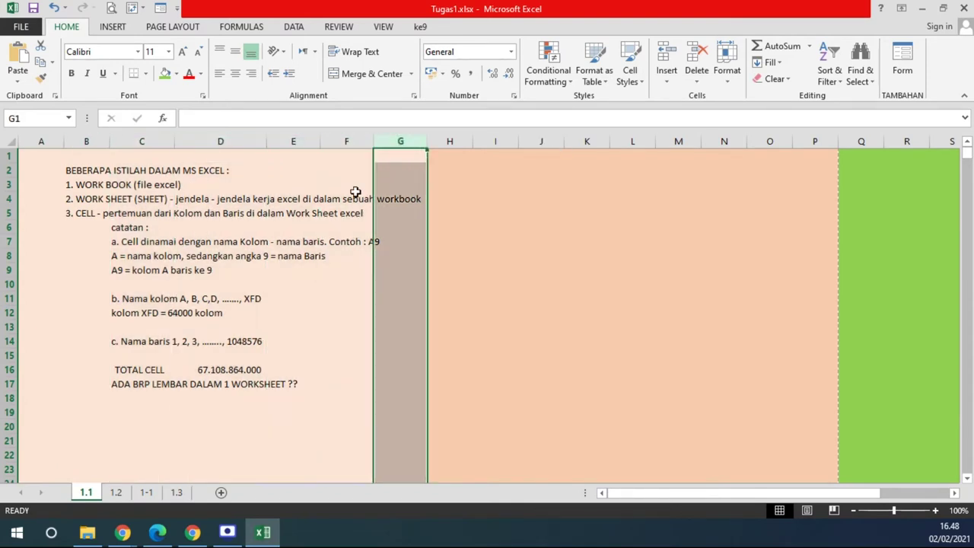
pyautogui.click(11, 157)
pyautogui.scroll(-2, 176, 238)
pyautogui.scroll(-3, 176, 238)
pyautogui.scroll(-2, 176, 238)
pyautogui.scroll(-4, 129, 235)
pyautogui.click(11, 382)
pyautogui.scroll(10, 124, 252)
pyautogui.click(137, 373)
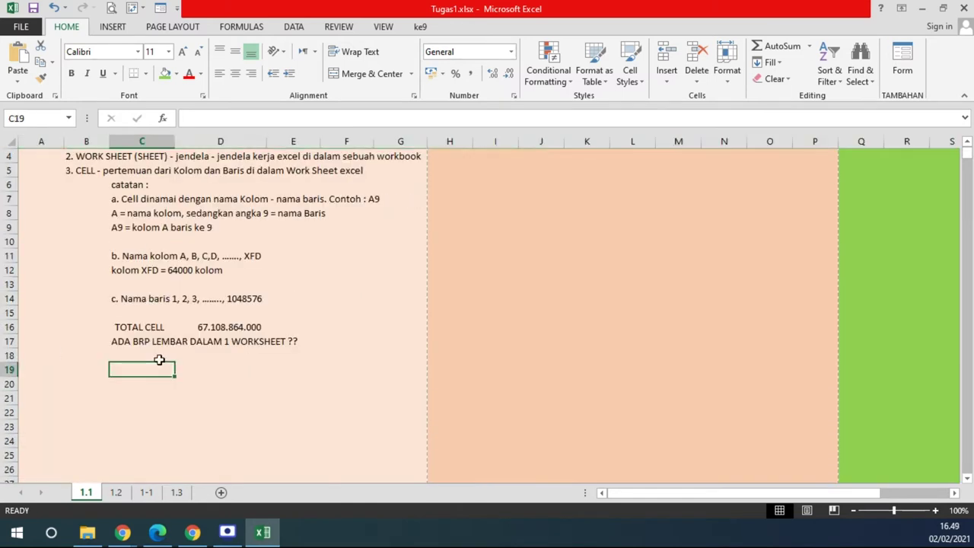
pyautogui.scroll(1, 246, 346)
pyautogui.scroll(2, 381, 350)
pyautogui.moveTo(725, 504); pyautogui.dragTo(669, 501)
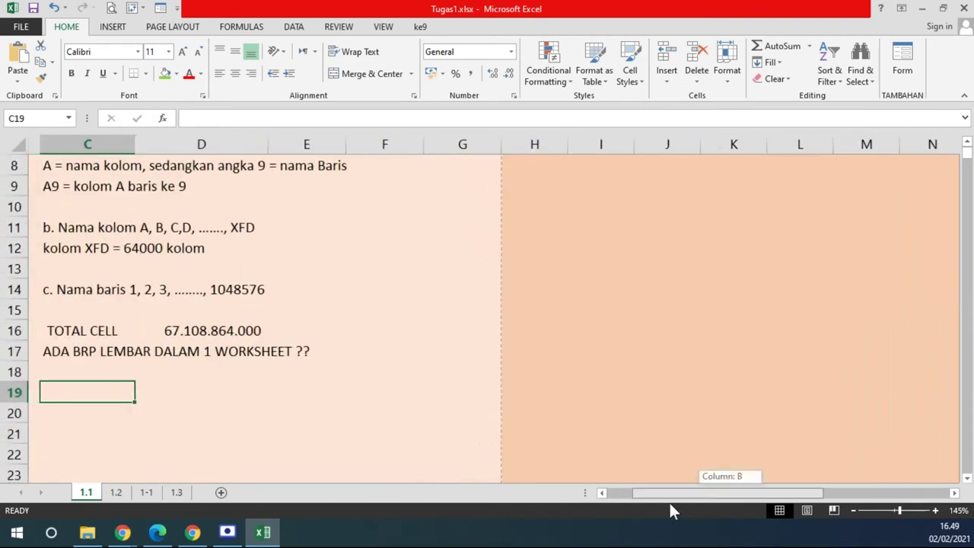
pyautogui.doubleClick(201, 372)
# Enter the '1 LEMBAR A4' note in cell C18.
pyautogui.write('1 LEMBAR A4 BH')
pyautogui.press('BackSpace')
pyautogui.write('TH')
pyautogui.press('BackSpace')
pyautogui.press('BackSpace')
pyautogui.write('UTUH :')
pyautogui.press('Return')
# List 7 KOLOM in C19 and 50 BARIS in C20.
pyautogui.write('1')
pyautogui.press('BackSpace')
pyautogui.write('7 KOLOM')
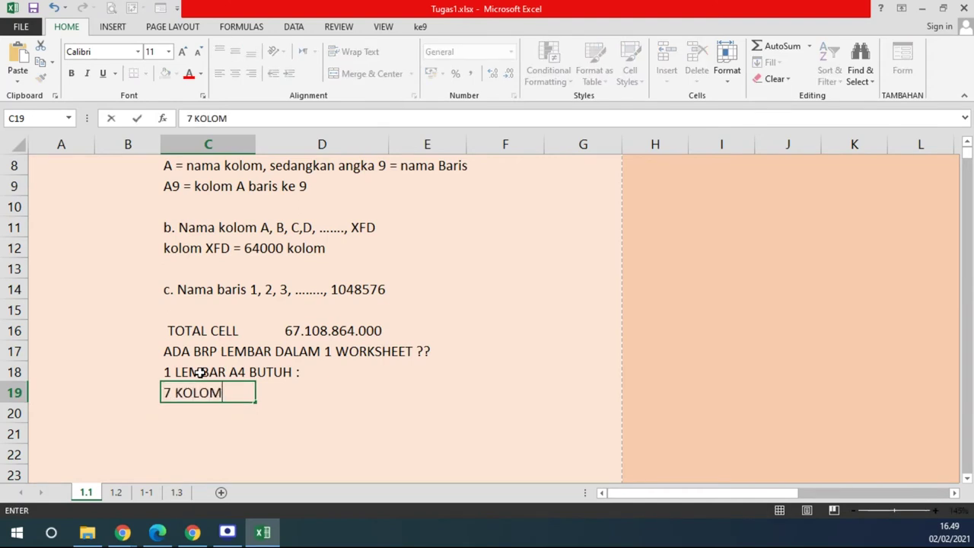
pyautogui.press('Return')
pyautogui.write('50 ')
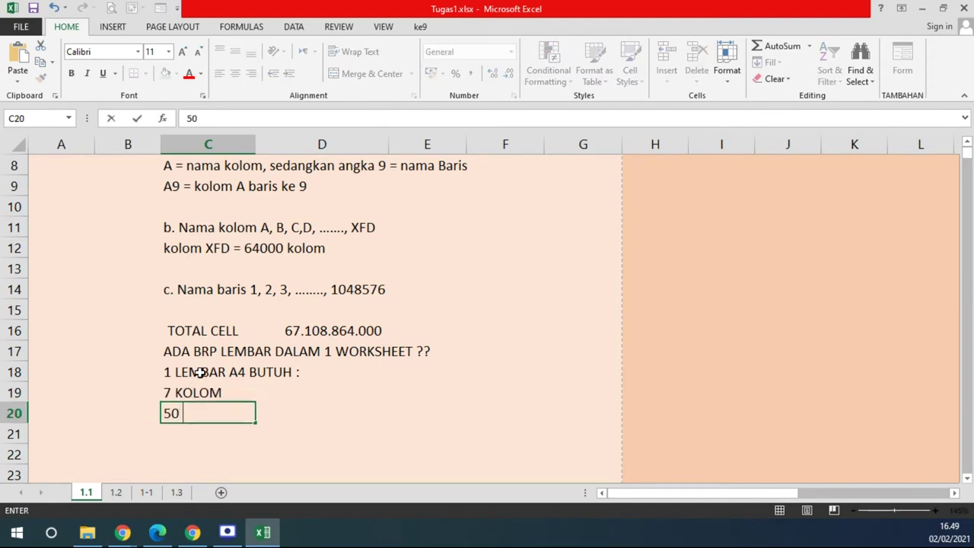
pyautogui.write('BARIS')
pyautogui.press('Up')
# Label D19 TOTAL CELL and enter =7*50 in E19, giving 350.
pyautogui.press('Right')
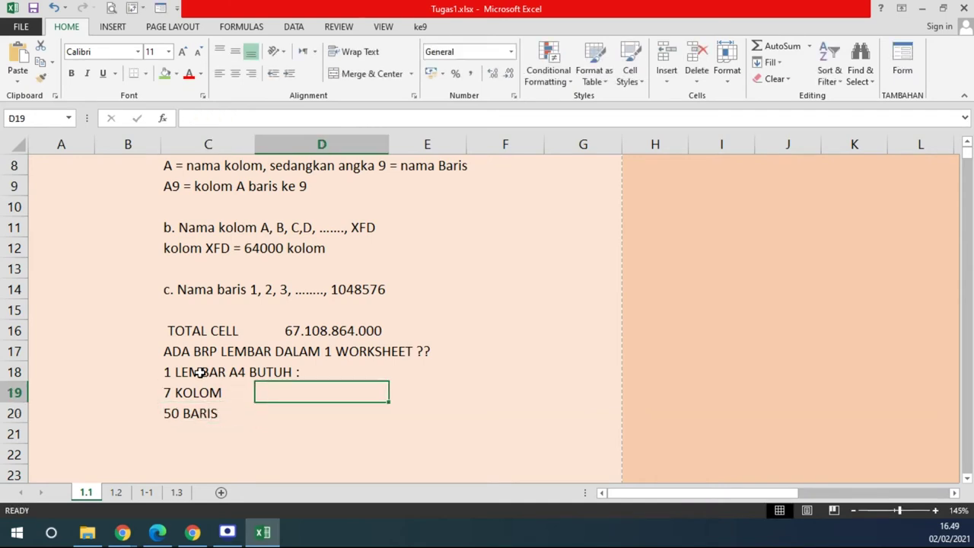
pyautogui.write('TOTAL CELL')
pyautogui.press('Right')
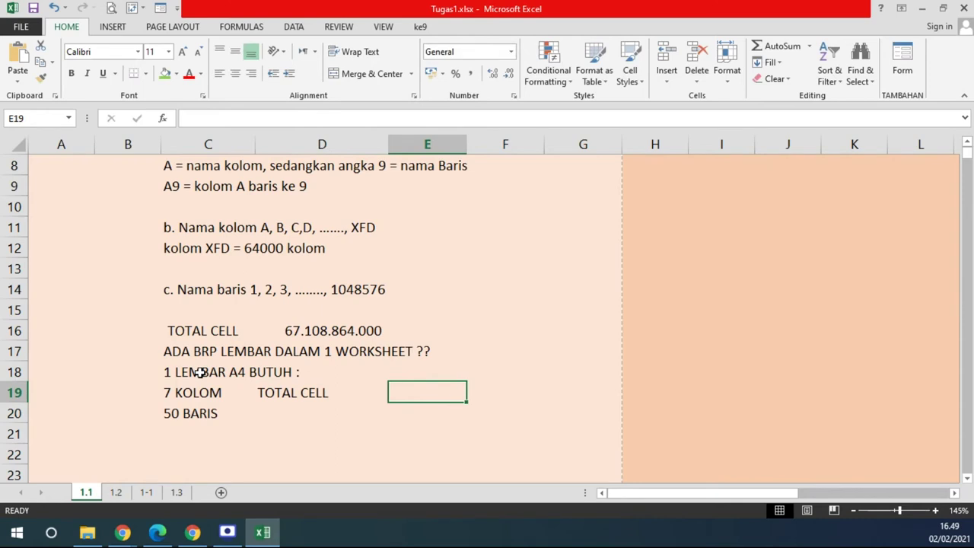
pyautogui.write('=7')
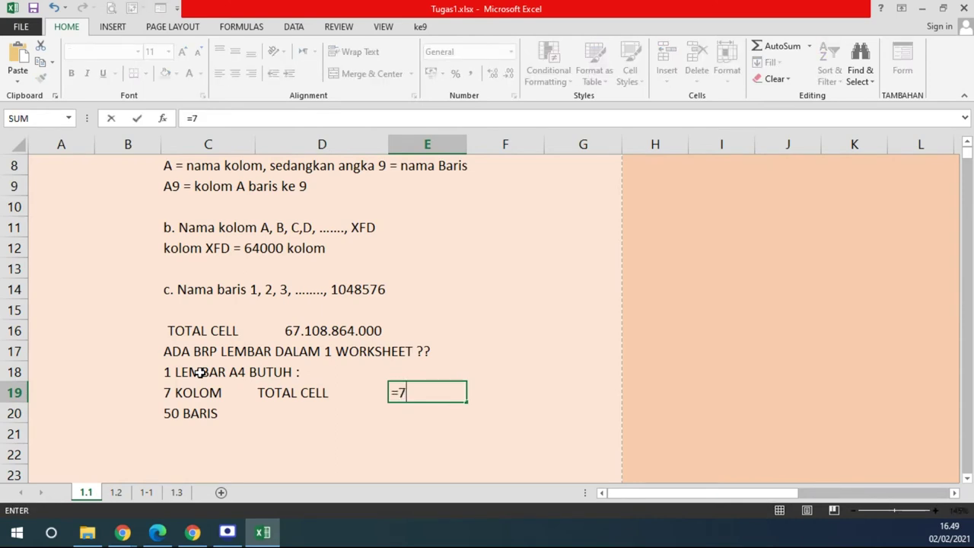
pyautogui.write('*50')
pyautogui.press('Return')
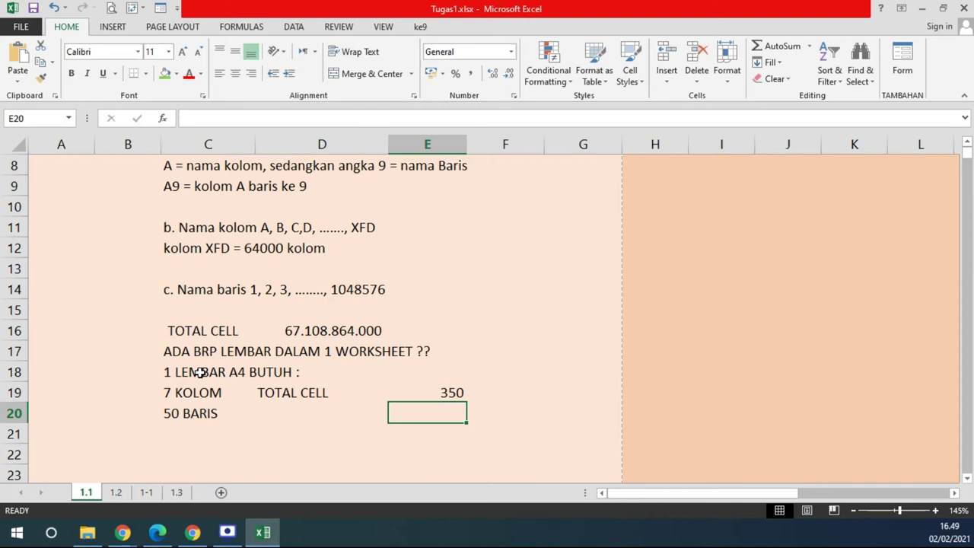
# Check the total cell formula in D16 and label D21 TOTAL LEMBAR.
pyautogui.click(299, 331)
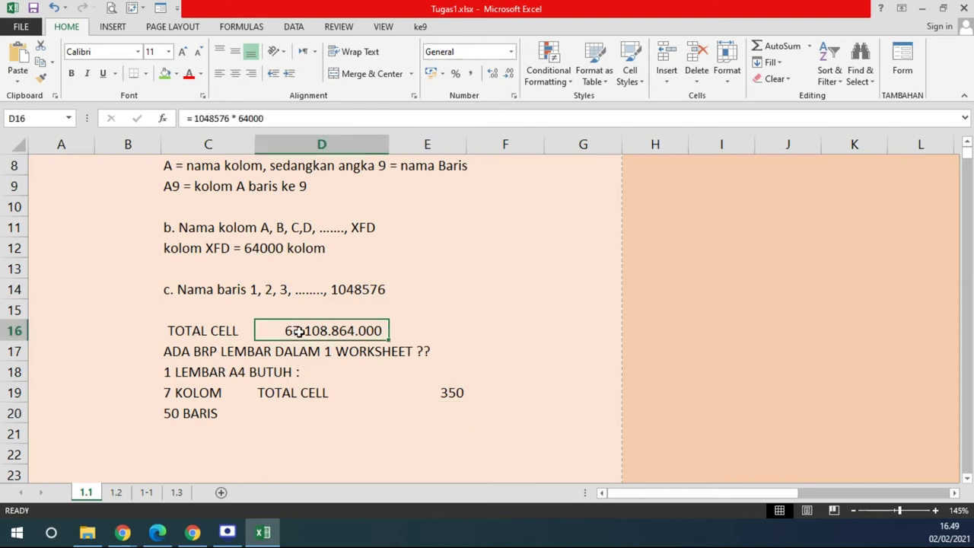
pyautogui.click(294, 432)
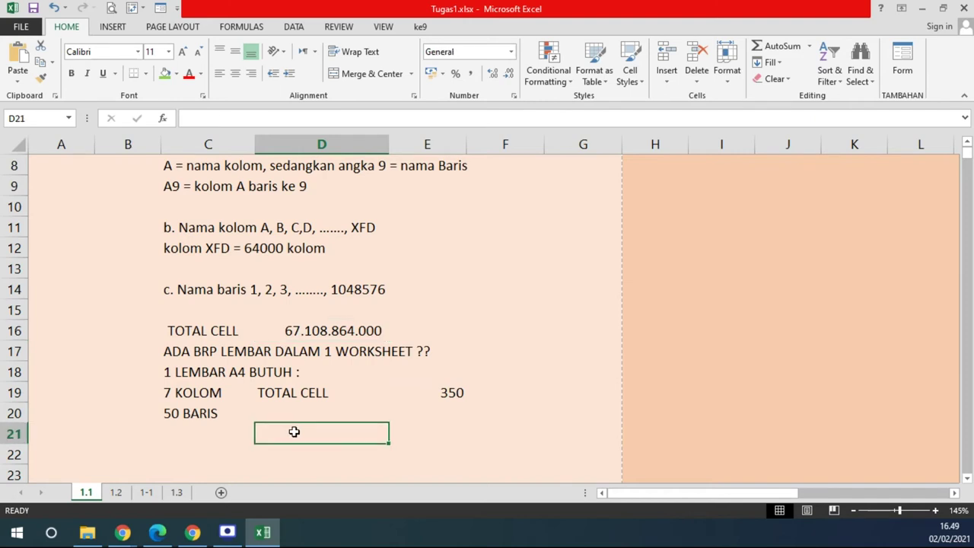
pyautogui.write('TOTAL LEMBAR')
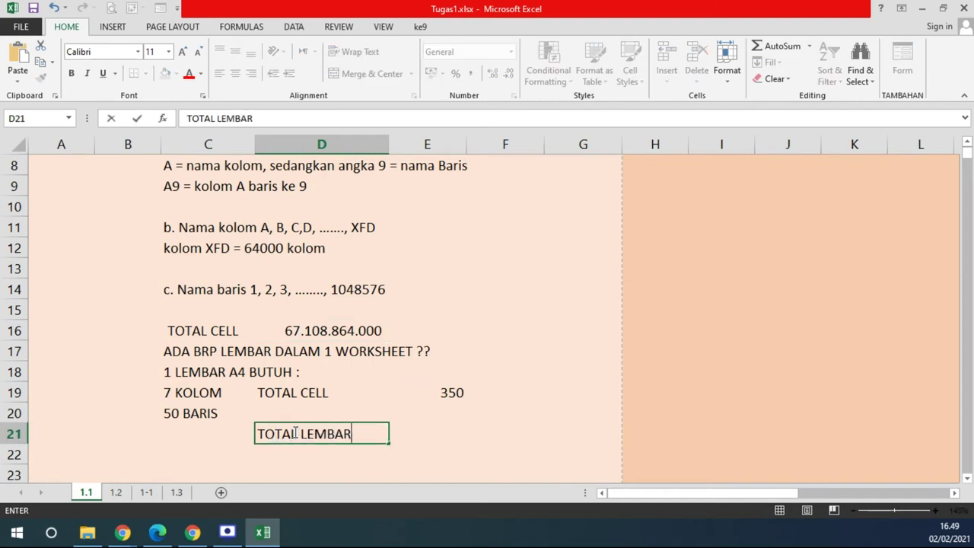
pyautogui.press('Tab')
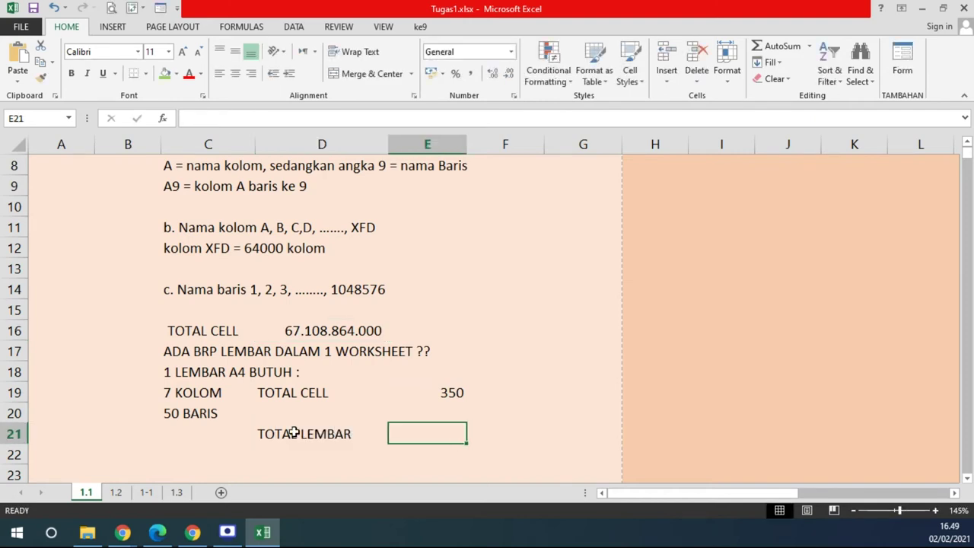
# Enter =D16/E19 in E21, giving 191.739.611 pages.
pyautogui.write('=')
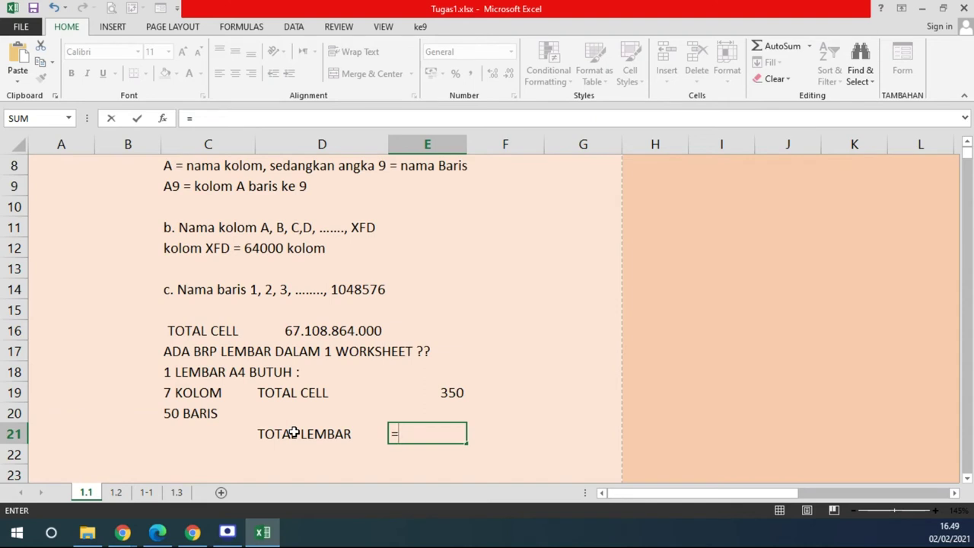
pyautogui.write('&')
pyautogui.press('BackSpace')
pyautogui.write('7*')
pyautogui.write('50')
pyautogui.press('BackSpace')
pyautogui.press('BackSpace')
pyautogui.press('BackSpace')
pyautogui.press('BackSpace')
pyautogui.click(314, 334)
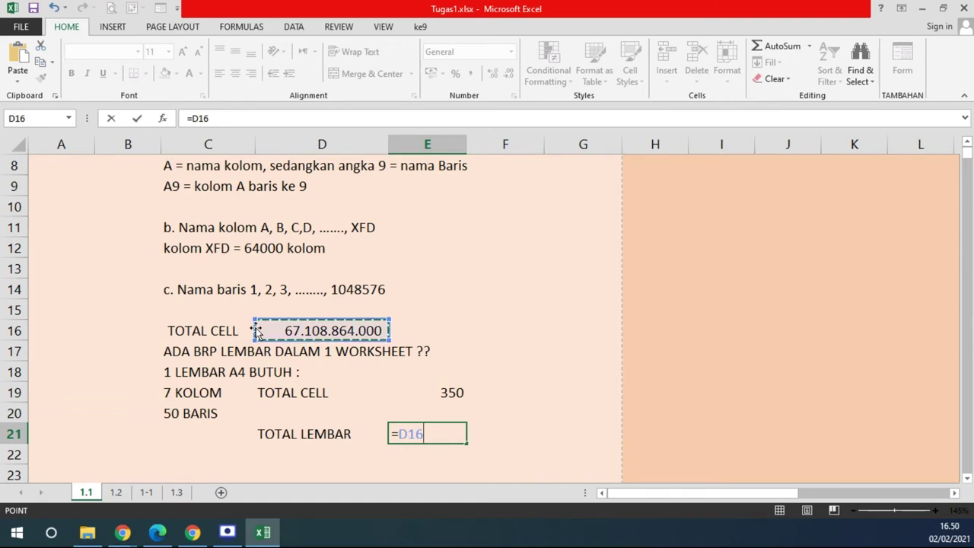
pyautogui.write('/')
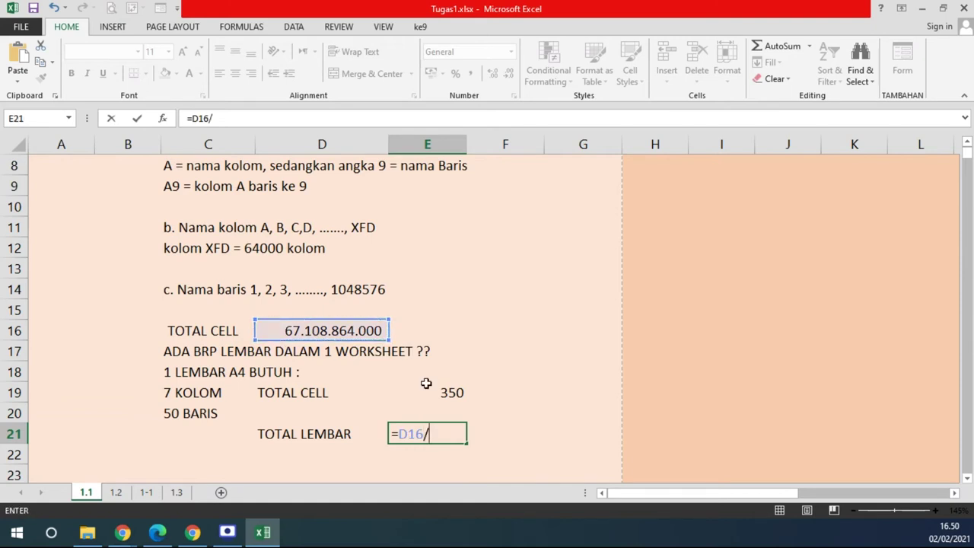
pyautogui.click(442, 392)
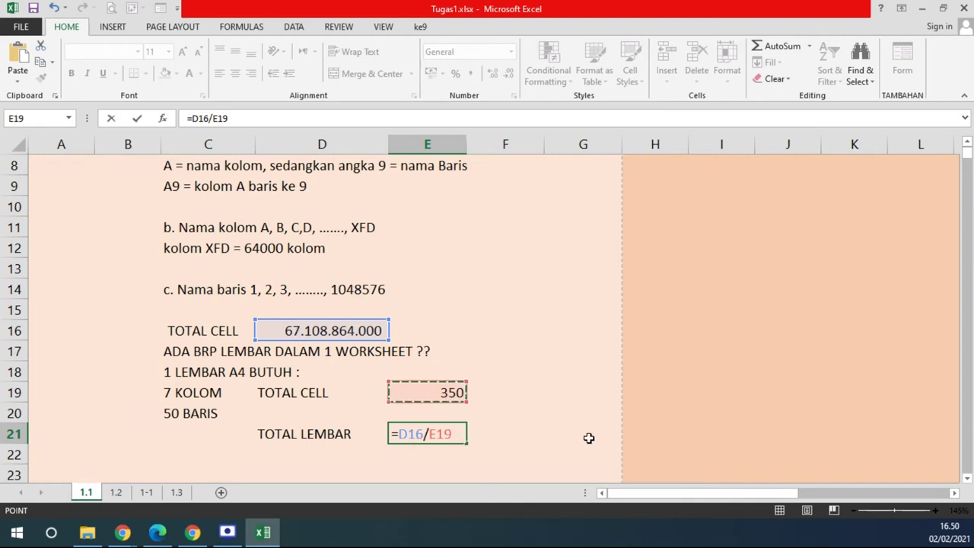
pyautogui.press('Return')
pyautogui.press('Up')
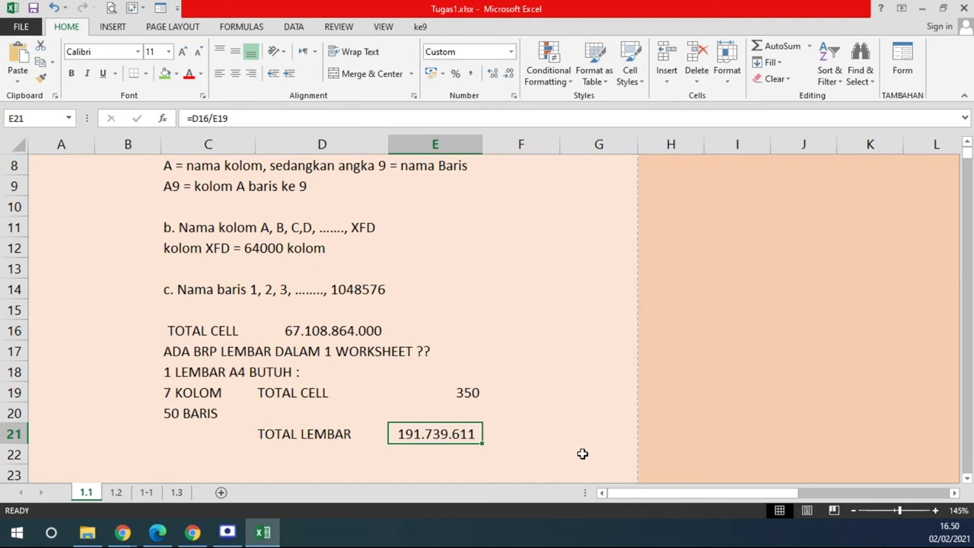
pyautogui.press('Down')
pyautogui.press('Left')
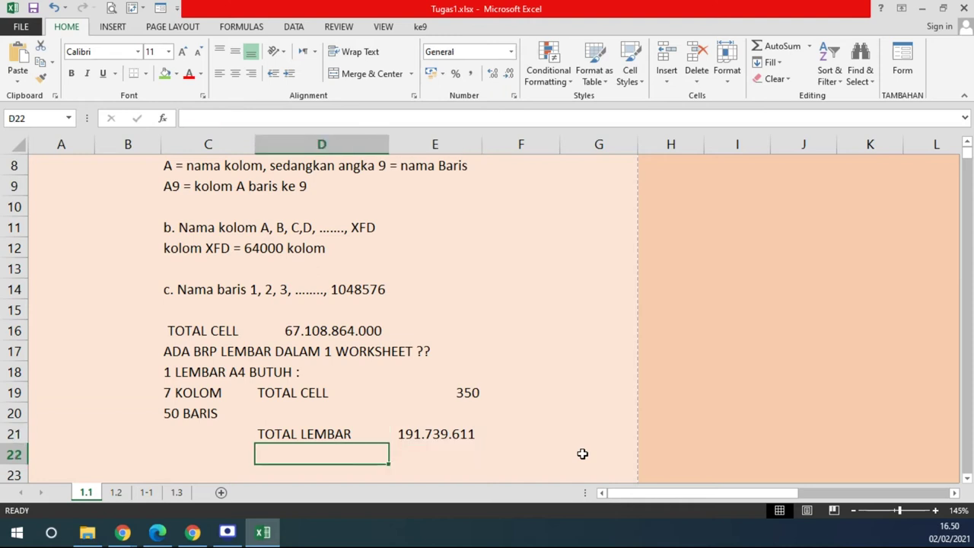
# Label D22 BRP REM and enter =E21/500 in E22, giving 383.479.
pyautogui.write('BRP REM')
pyautogui.press('Tab')
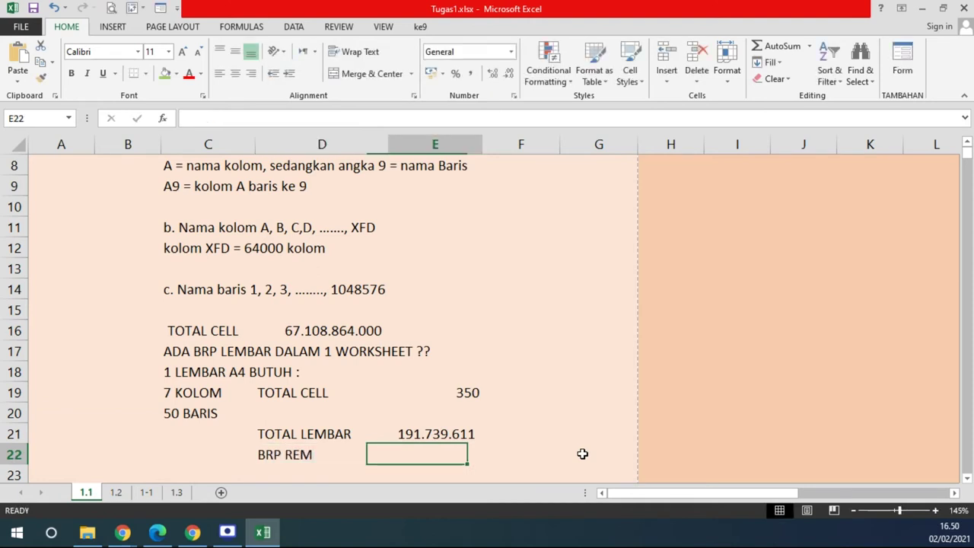
pyautogui.write('=')
pyautogui.press('Up')
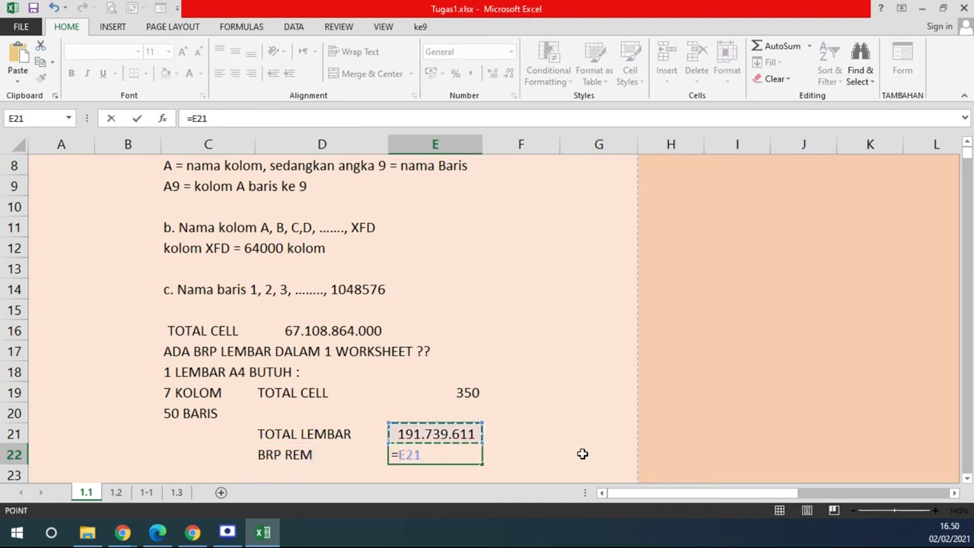
pyautogui.write('/500')
pyautogui.press('Return')
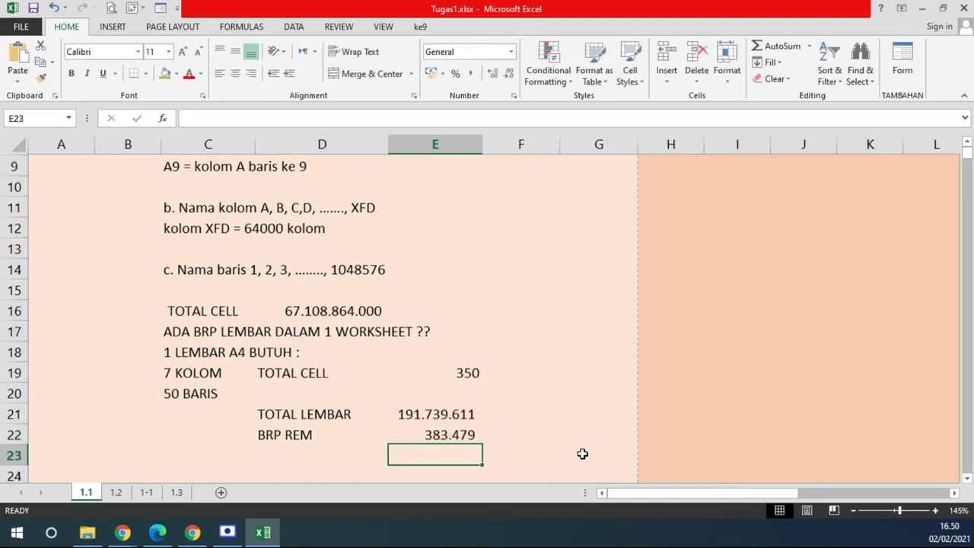
pyautogui.click(456, 433)
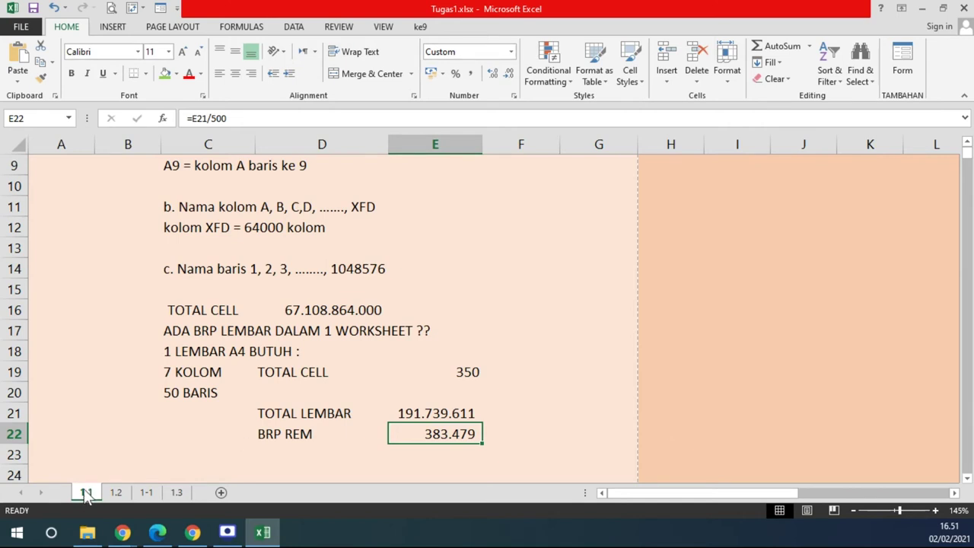
pyautogui.click(114, 494)
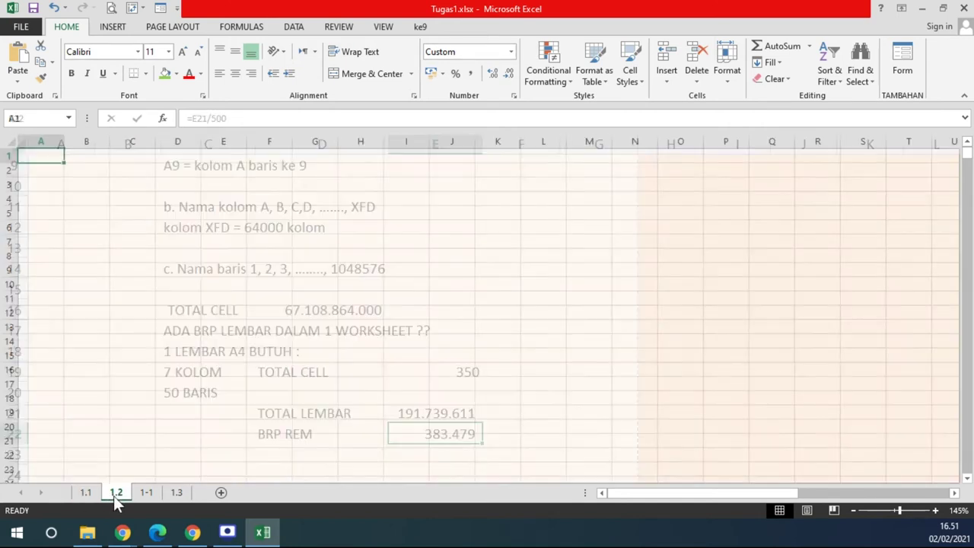
# Move sheet 1-1 to the end of the tab bar after 1.3, then show sheet 1.1.
pyautogui.click(144, 495)
pyautogui.hotkey('ctrl', 'pagedown')
pyautogui.moveTo(148, 493); pyautogui.dragTo(199, 493)
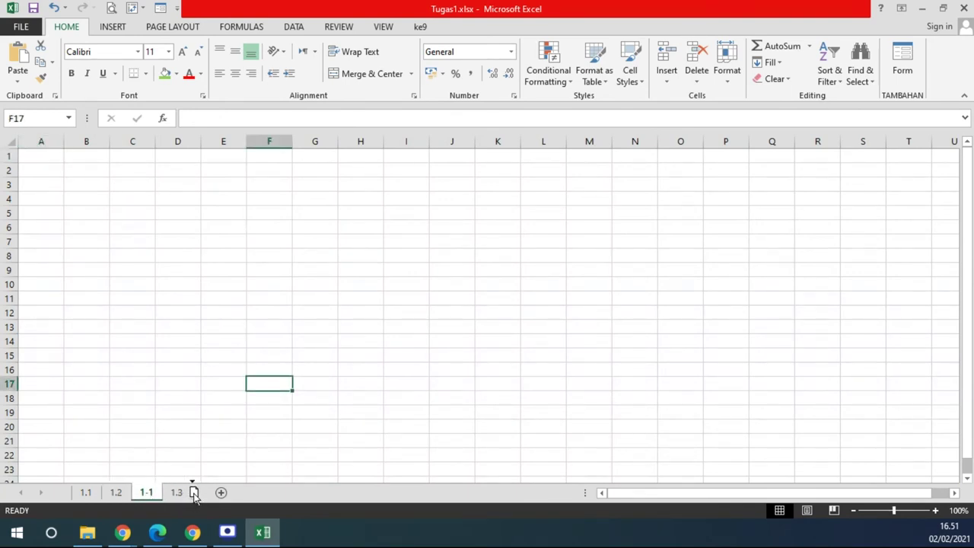
pyautogui.click(86, 493)
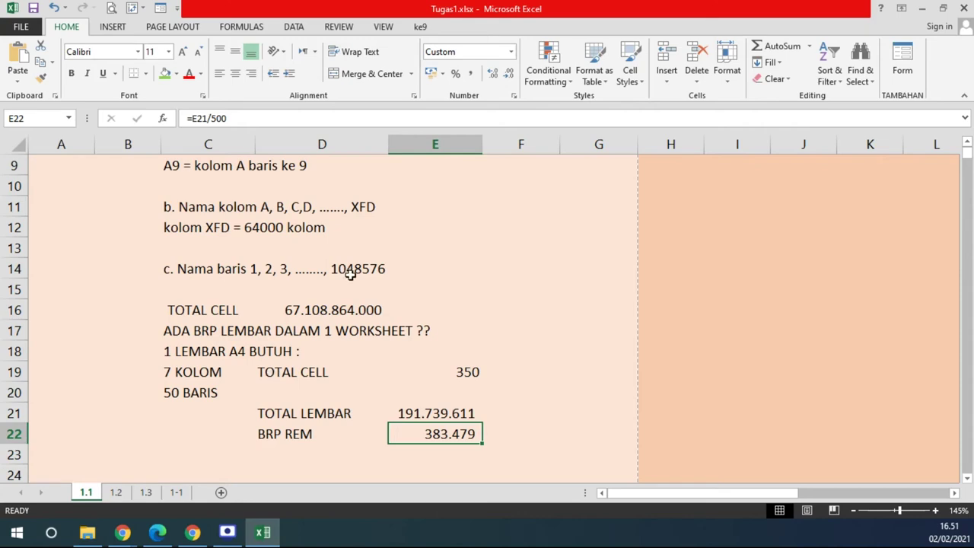
pyautogui.scroll(3, 351, 276)
pyautogui.keyDown('ctrl'); pyautogui.scroll(-3, 342, 277); pyautogui.keyUp('ctrl')
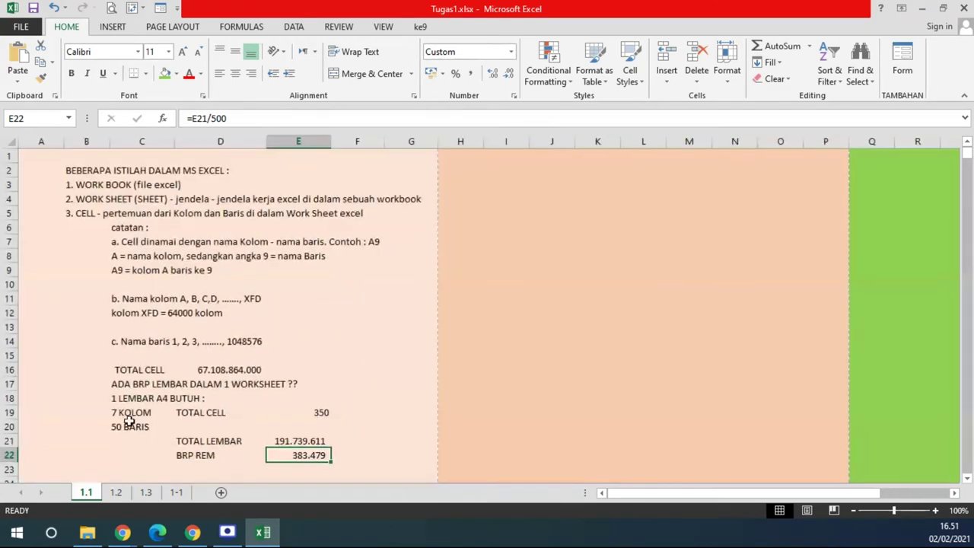
pyautogui.scroll(-2, 154, 365)
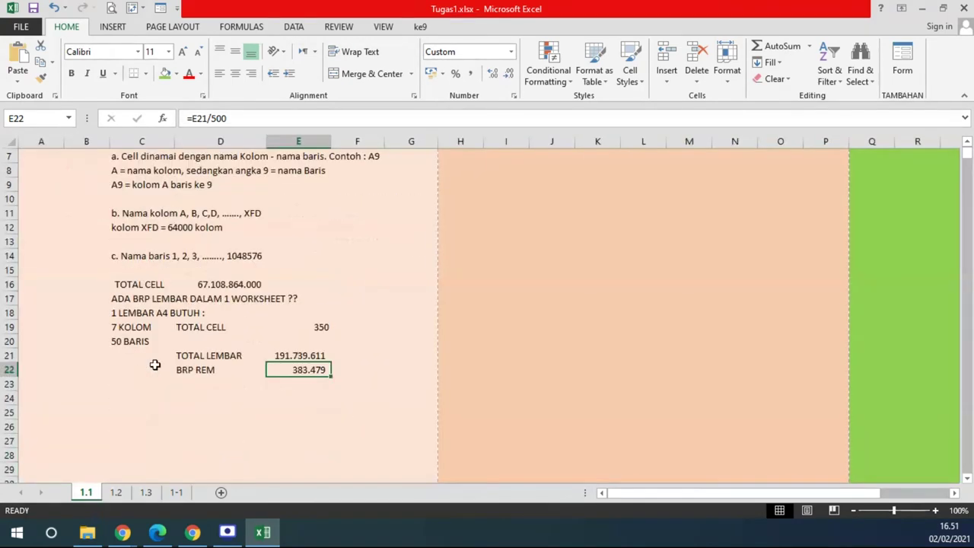
pyautogui.scroll(2, 142, 321)
pyautogui.click(67, 172)
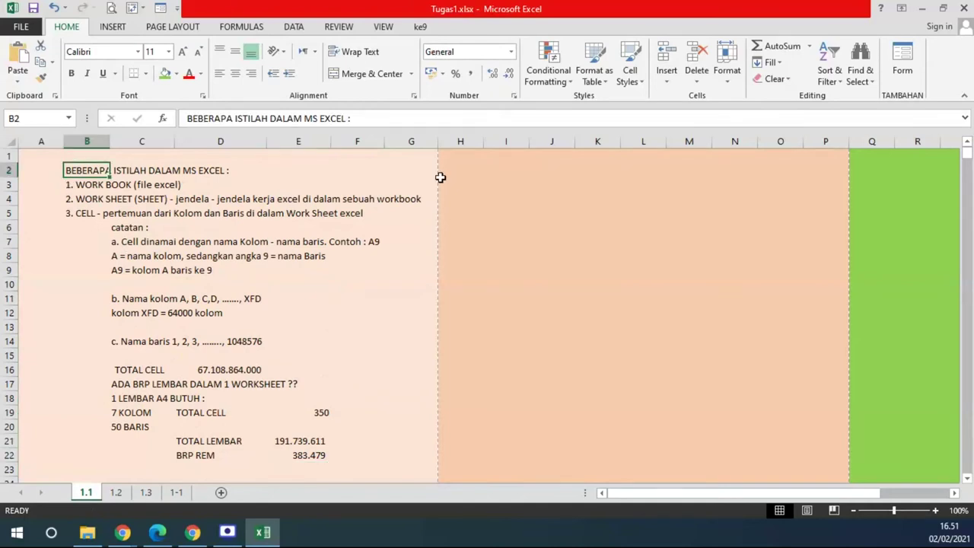
pyautogui.click(462, 169)
pyautogui.click(955, 493)
pyautogui.click(955, 493)
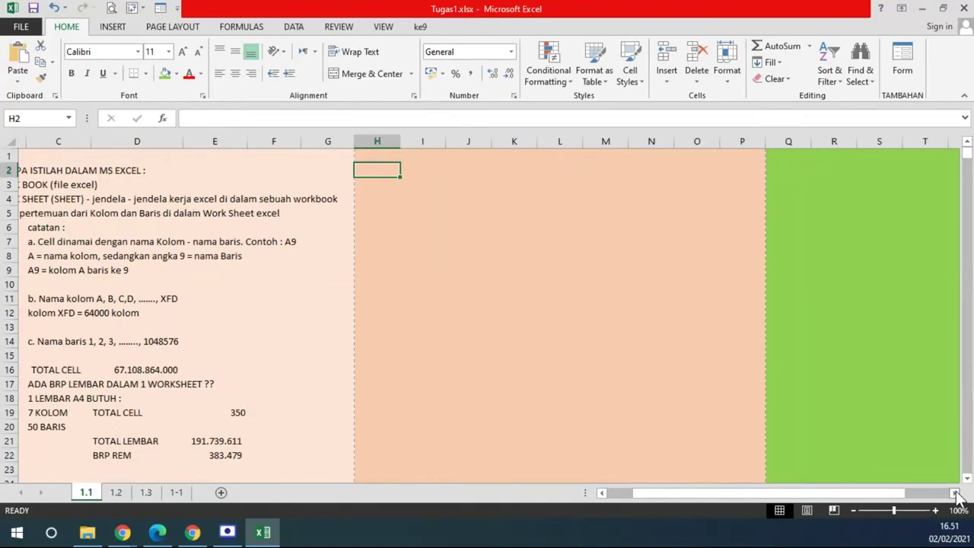
pyautogui.click(955, 493)
pyautogui.click(955, 493)
pyautogui.click(563, 170)
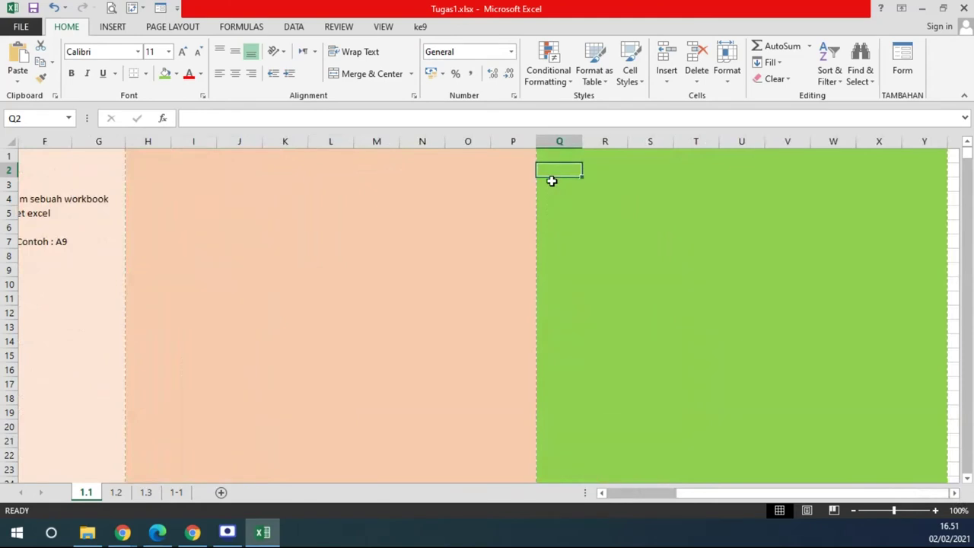
pyautogui.moveTo(739, 493); pyautogui.dragTo(554, 495)
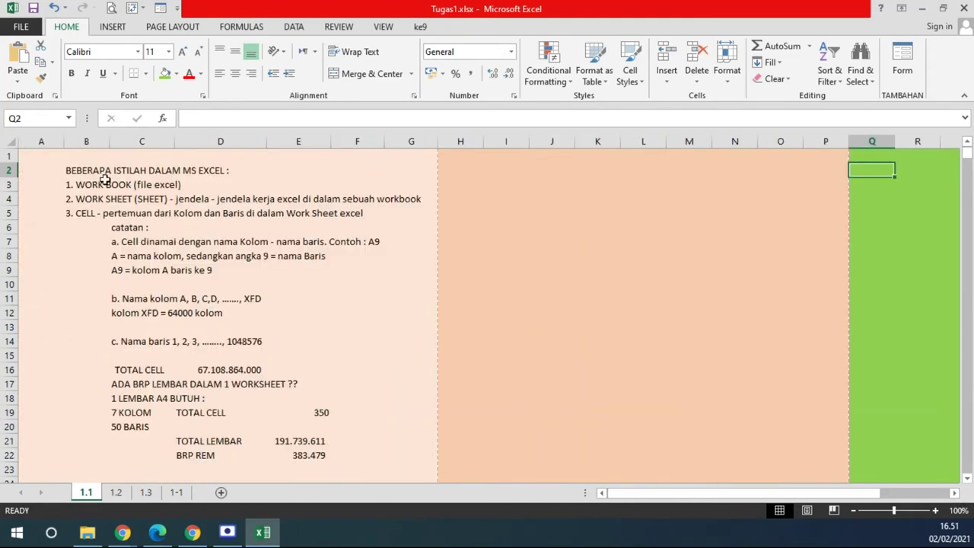
pyautogui.hotkey('ctrl', 'Home')
pyautogui.scroll(-5, 186, 268)
pyautogui.scroll(-5, 187, 268)
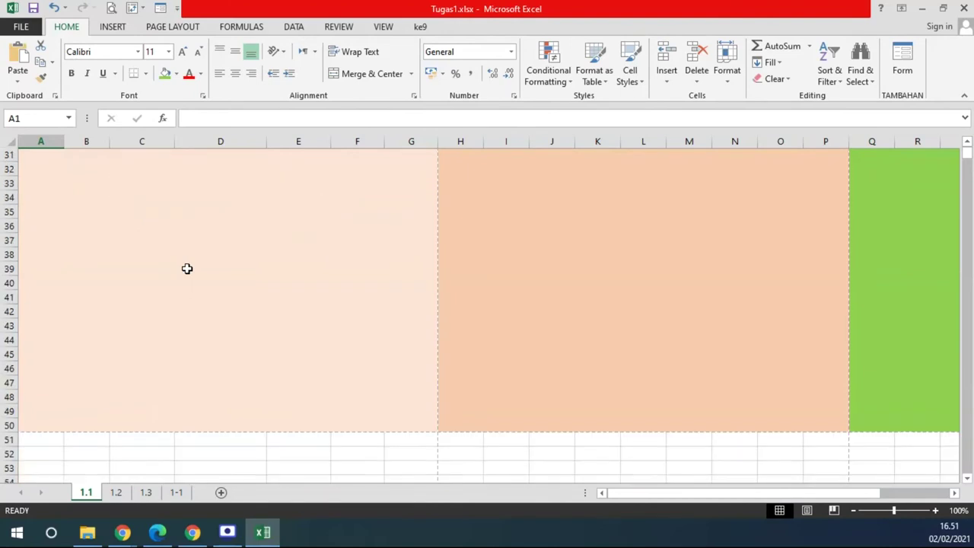
pyautogui.scroll(-3, 186, 268)
pyautogui.click(55, 313)
pyautogui.scroll(-3, 216, 335)
pyautogui.scroll(-8, 216, 335)
pyautogui.scroll(-9, 216, 335)
pyautogui.click(41, 172)
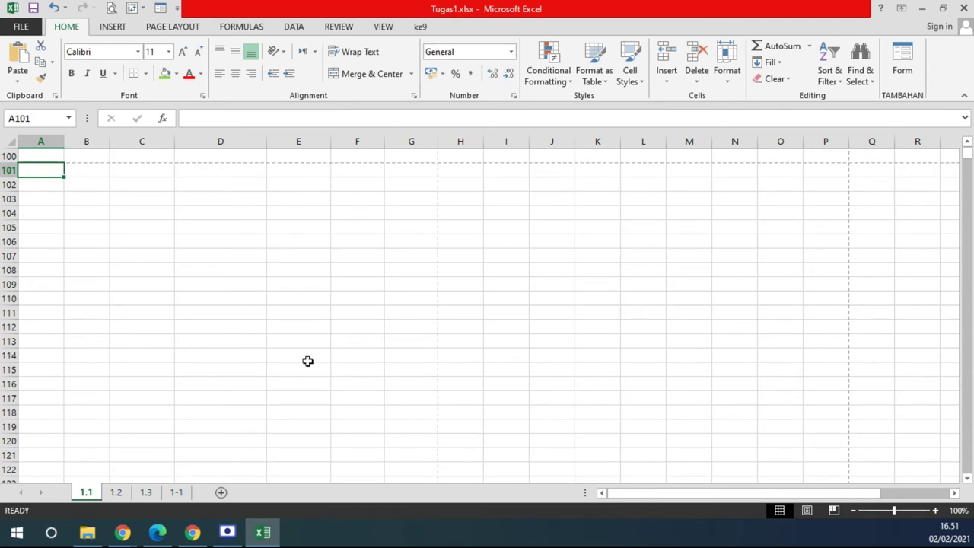
pyautogui.scroll(12, 228, 342)
pyautogui.scroll(6, 228, 340)
pyautogui.scroll(12, 228, 340)
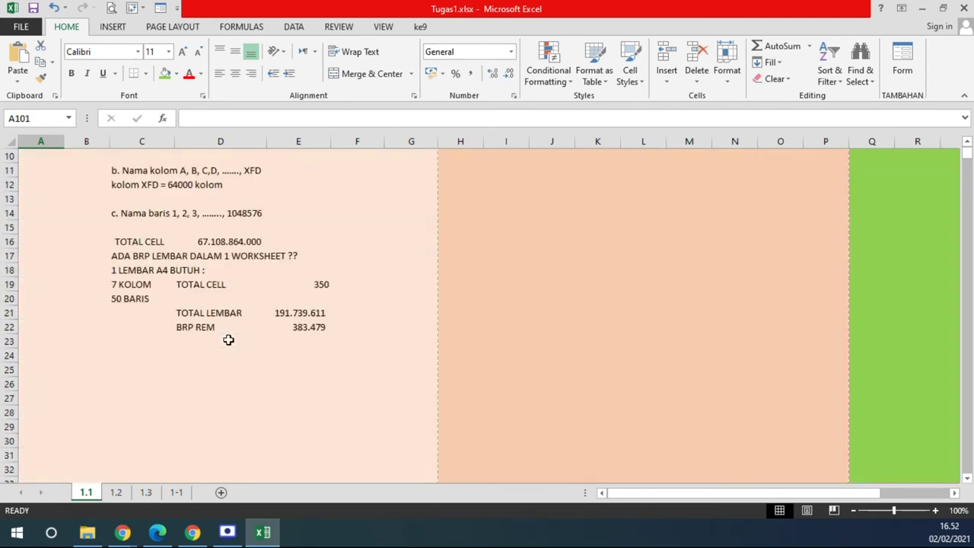
pyautogui.scroll(3, 228, 339)
pyautogui.moveTo(29, 154); pyautogui.dragTo(411, 471)
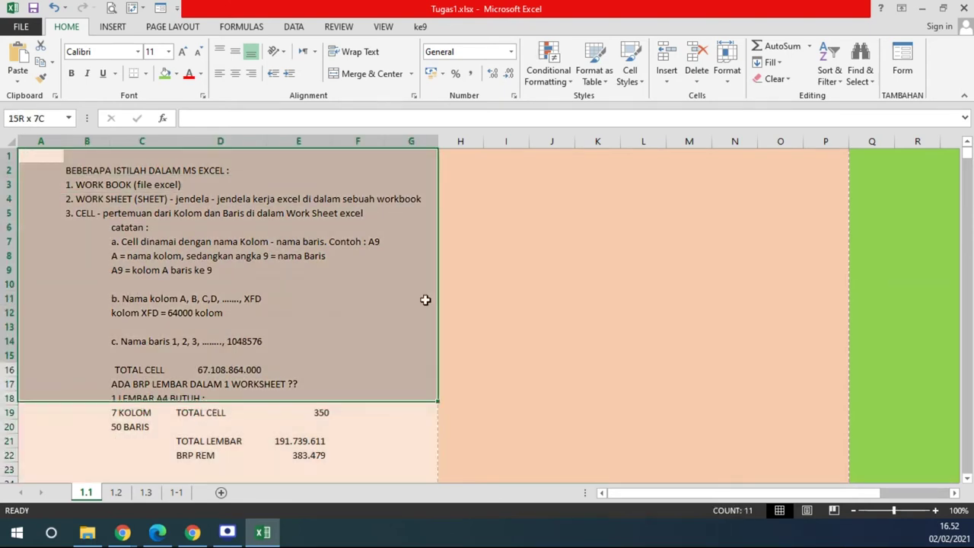
pyautogui.moveTo(411, 471); pyautogui.dragTo(381, 334)
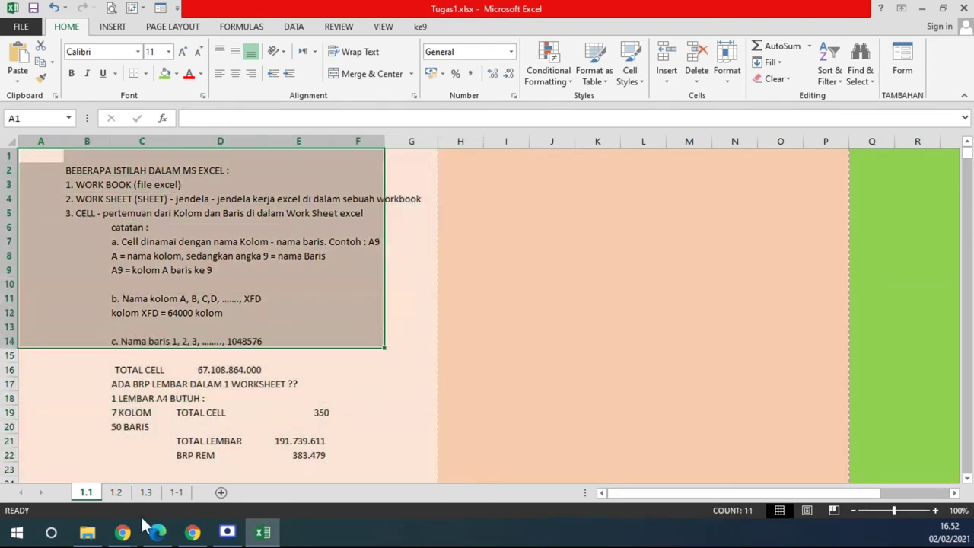
pyautogui.click(107, 494)
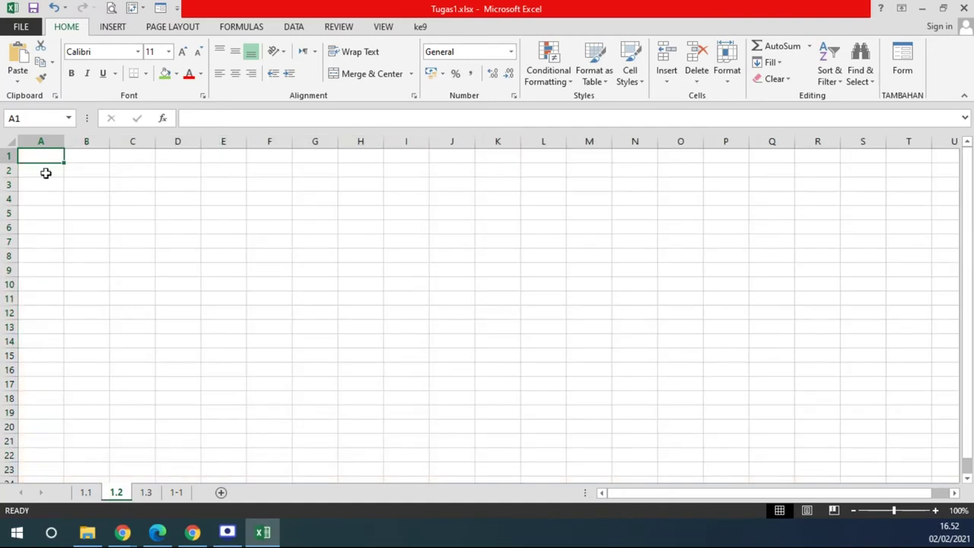
pyautogui.moveTo(37, 157); pyautogui.dragTo(427, 403)
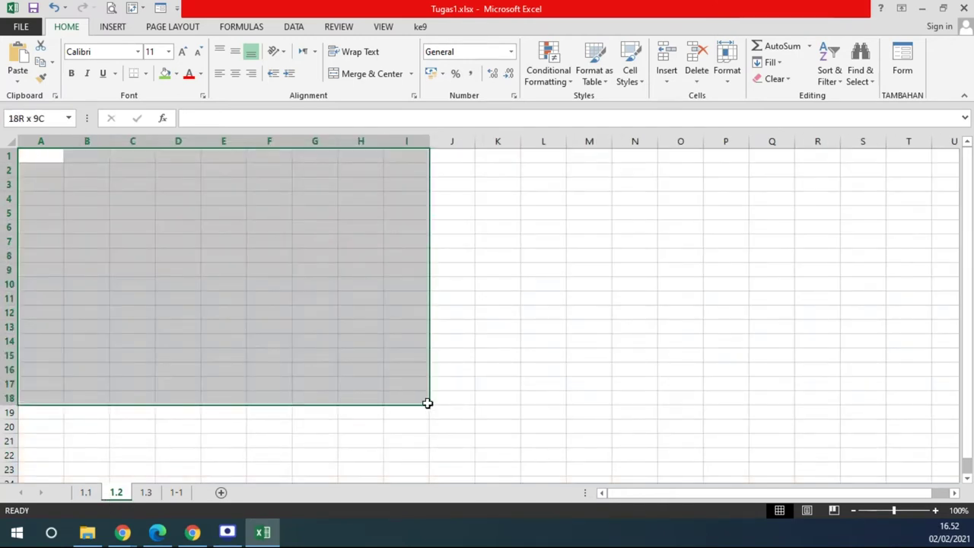
pyautogui.click(146, 493)
pyautogui.moveTo(41, 154)
pyautogui.mouseDown()
pyautogui.moveTo(462, 360)
pyautogui.moveTo(464, 413)
pyautogui.mouseUp()
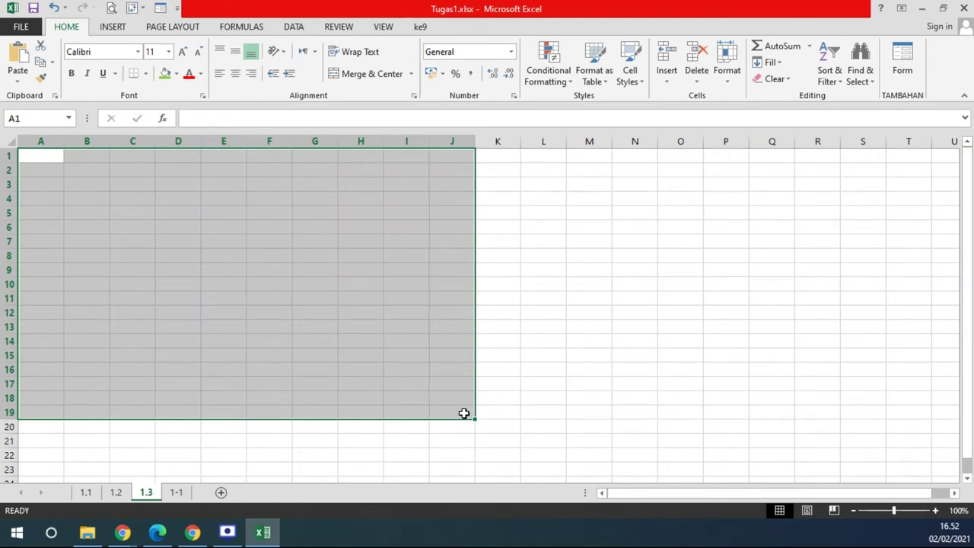
pyautogui.click(504, 282)
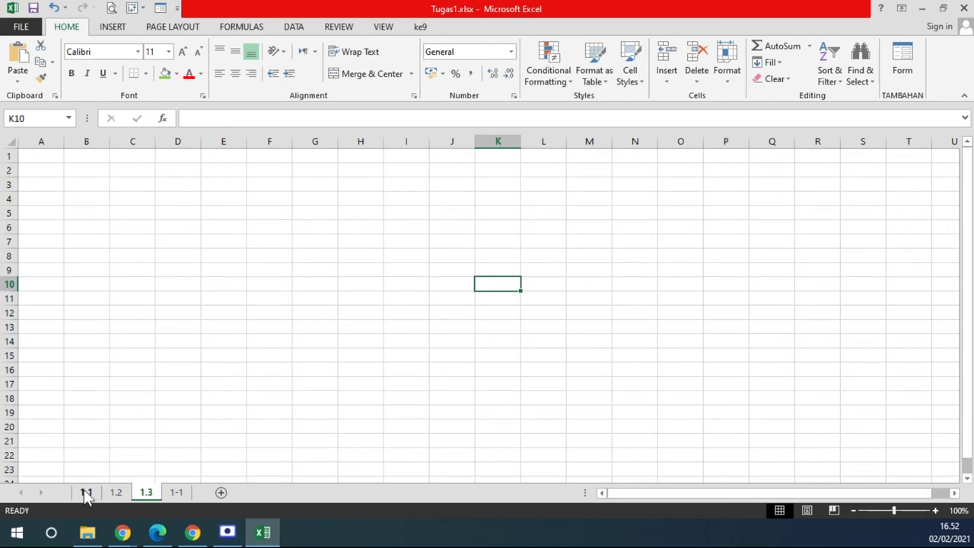
pyautogui.click(86, 493)
pyautogui.scroll(-5, 326, 320)
pyautogui.click(76, 270)
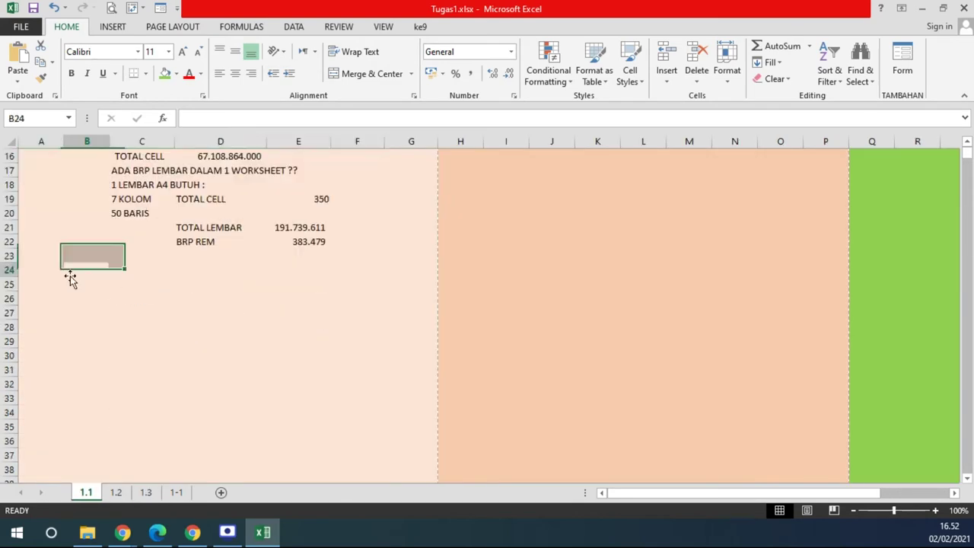
# Type the heading '4. CURSOR EXCEL' in B24.
pyautogui.scroll(5, 245, 297)
pyautogui.scroll(-2, 245, 297)
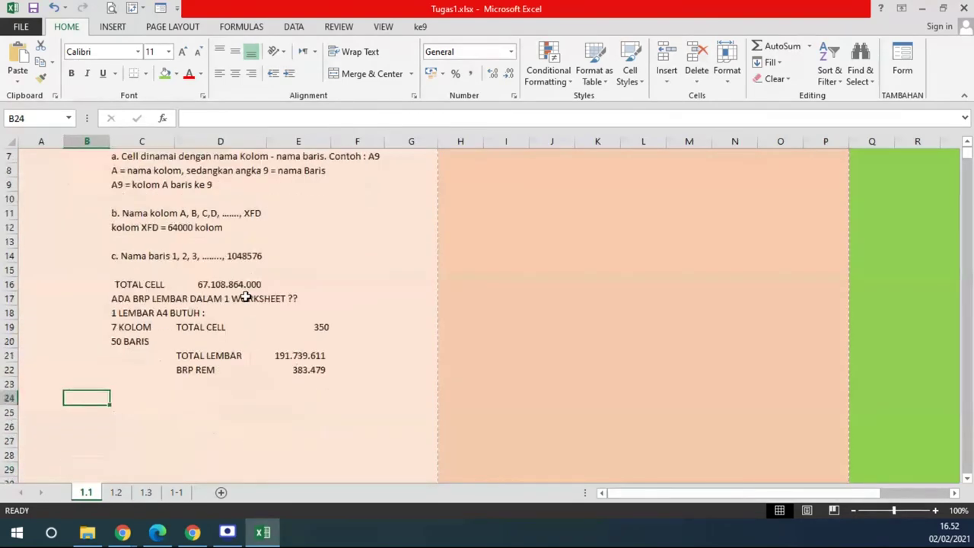
pyautogui.write('4. cur')
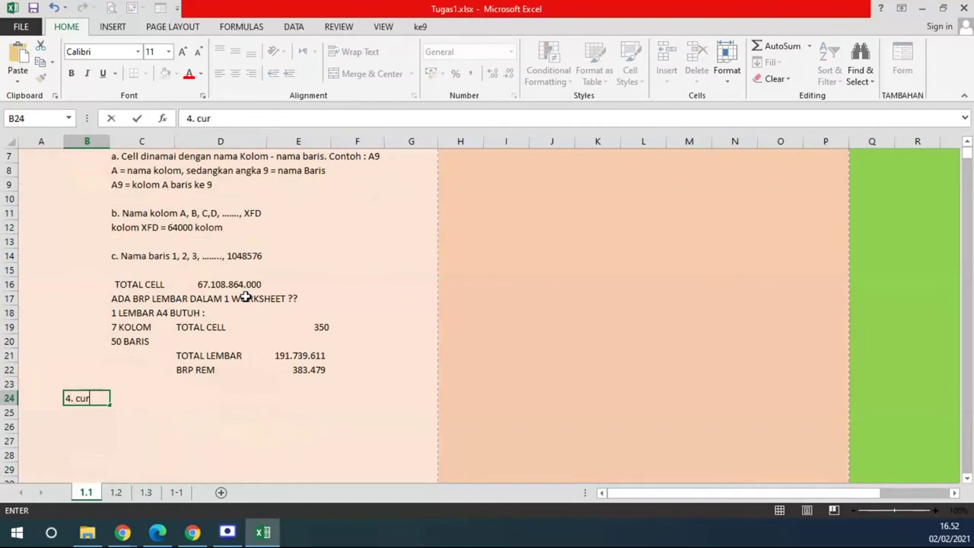
pyautogui.press('BackSpace')
pyautogui.write('CU')
pyautogui.press('BackSpace')
pyautogui.write('SOR EXCEL')
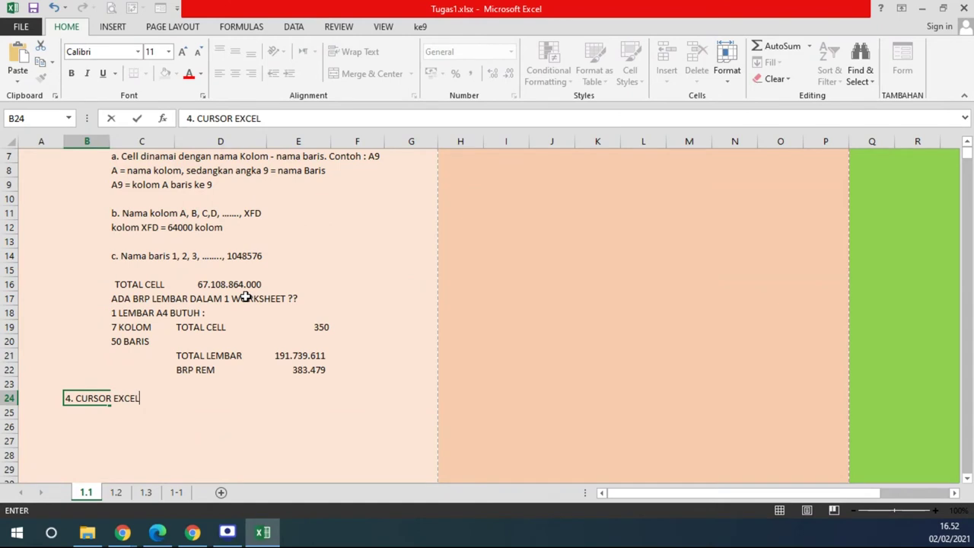
pyautogui.press('Return')
# Add the sub-item 'a. CURSOR SELEKSI' in C25.
pyautogui.press('Right')
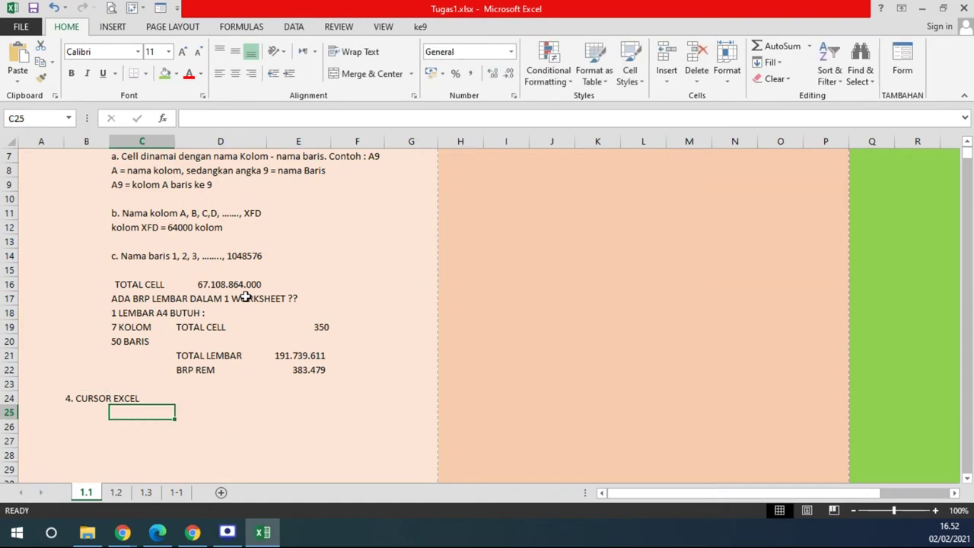
pyautogui.write('A')
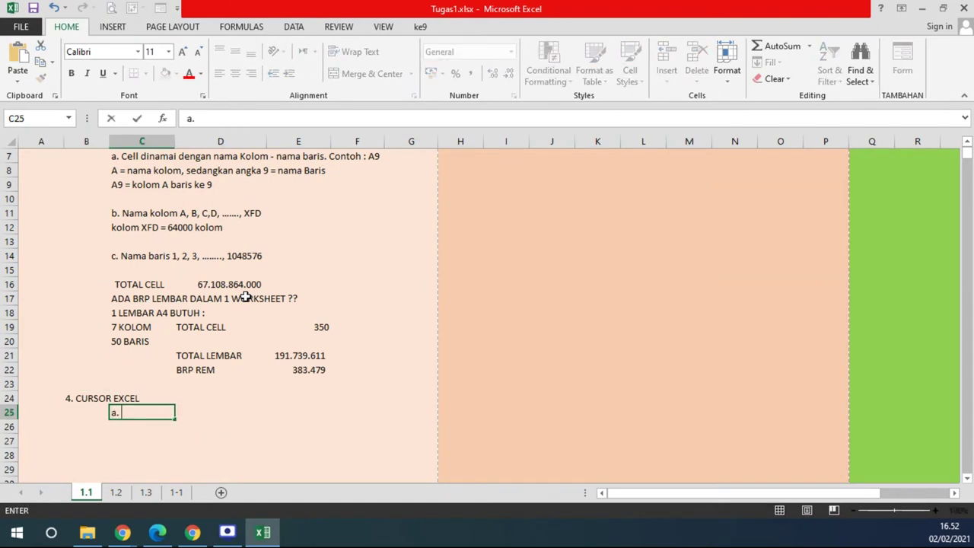
pyautogui.write('URSOR')
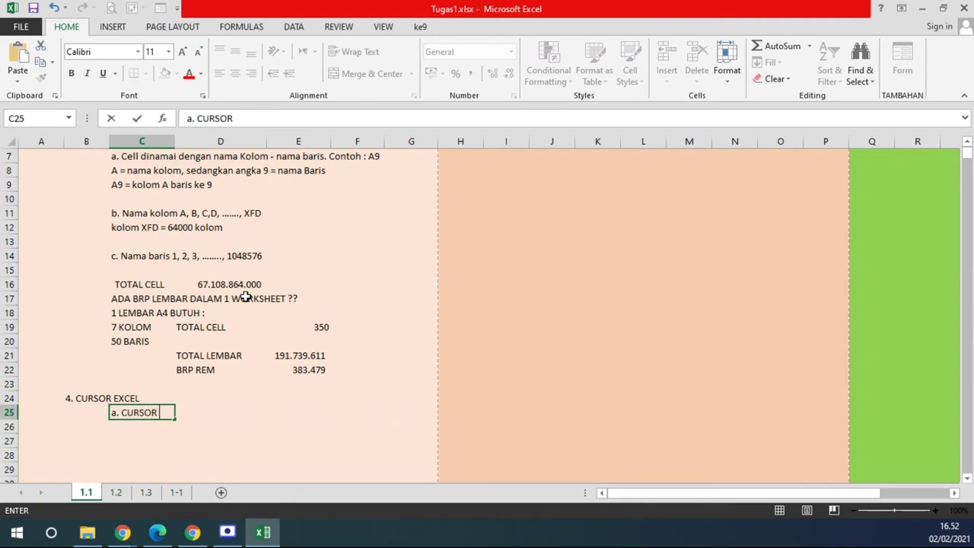
pyautogui.write('ELEKSI')
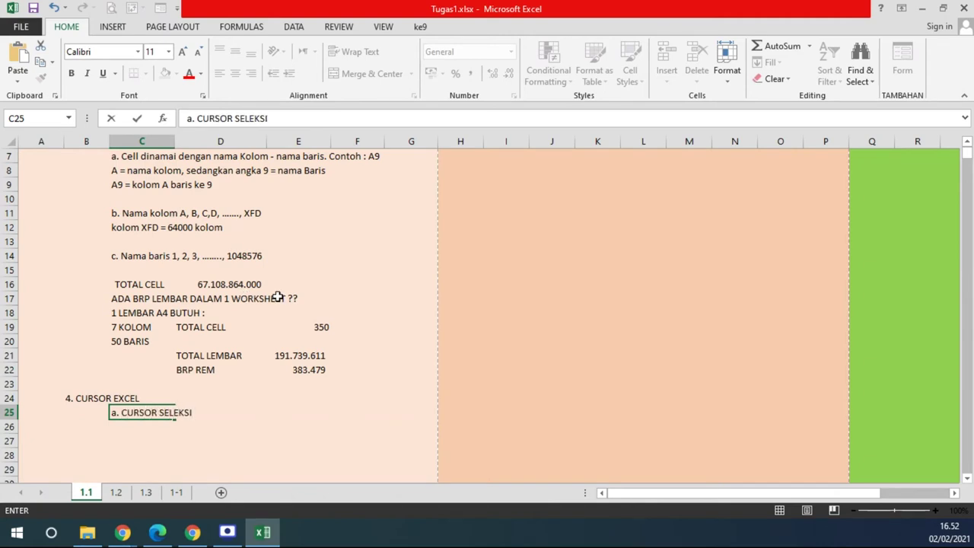
pyautogui.click(268, 344)
pyautogui.scroll(2, 231, 406)
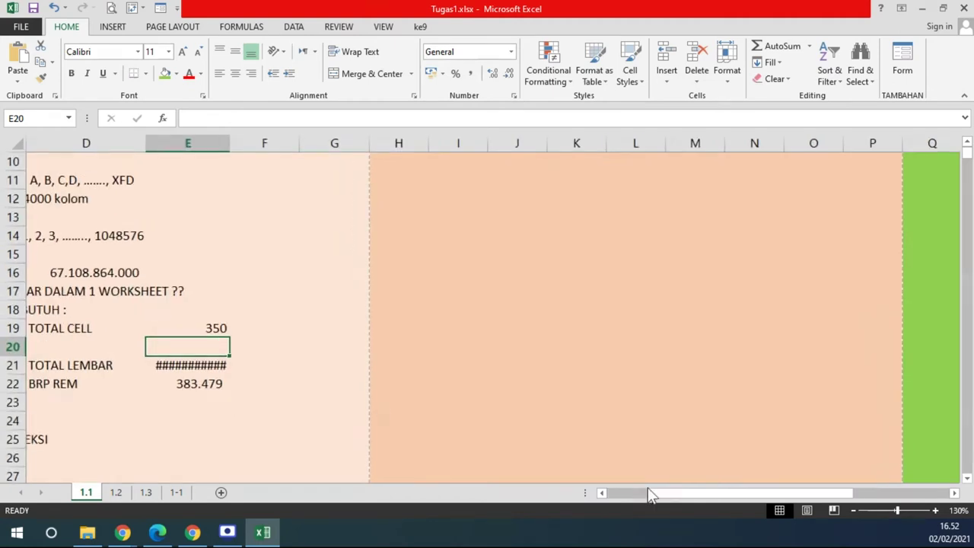
pyautogui.moveTo(653, 493); pyautogui.dragTo(609, 493)
pyautogui.scroll(-2, 219, 330)
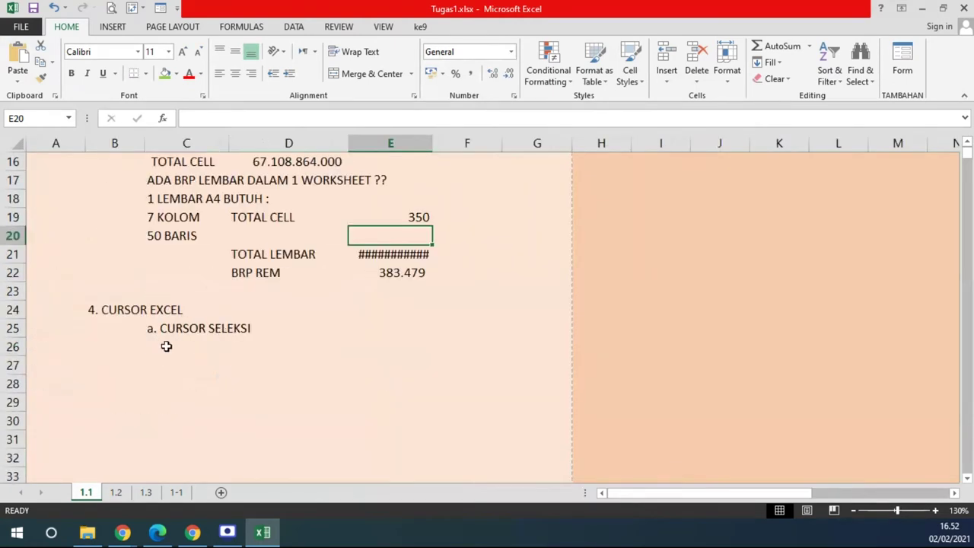
pyautogui.click(184, 332)
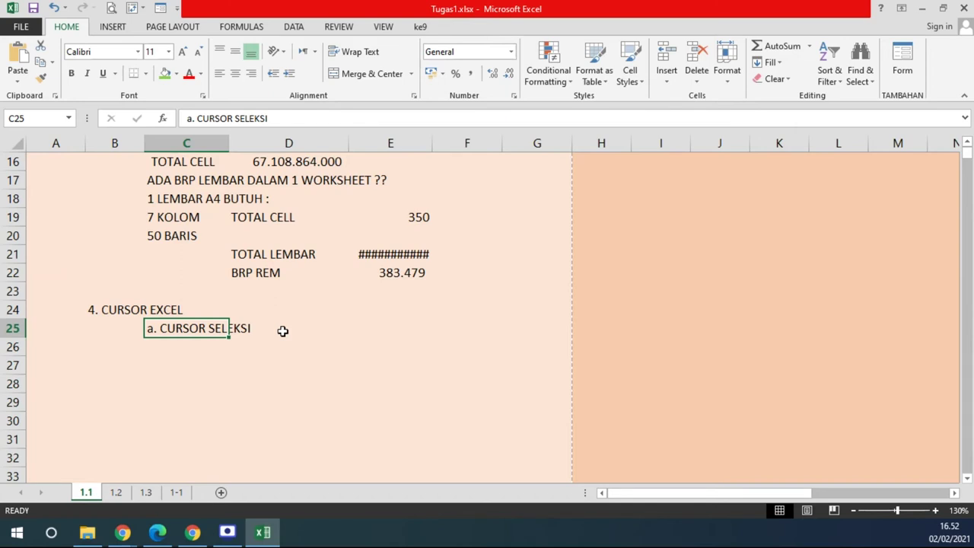
# Enter the numbers 1 to 5 down cells D26 through D30.
pyautogui.scroll(1, 304, 307)
pyautogui.scroll(3, 314, 310)
pyautogui.scroll(1, 314, 309)
pyautogui.scroll(-2, 315, 310)
pyautogui.scroll(1, 316, 310)
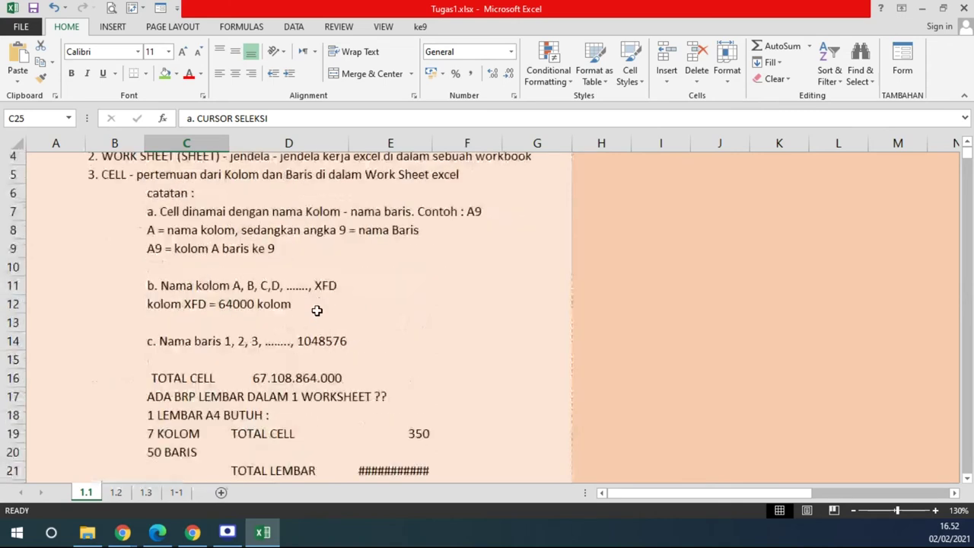
pyautogui.scroll(-4, 317, 310)
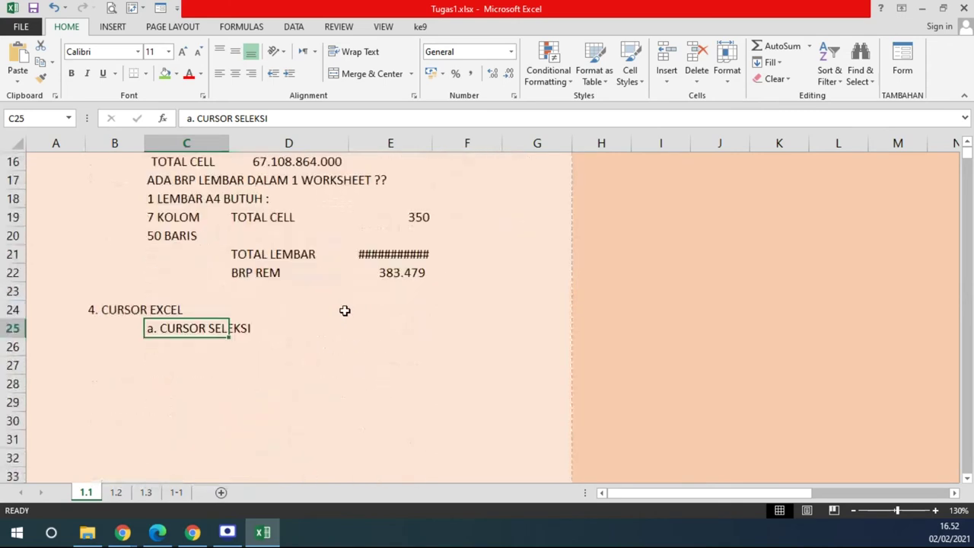
pyautogui.click(304, 353)
pyautogui.write('1 2 3')
pyautogui.click(272, 412)
pyautogui.write('4')
pyautogui.click(308, 403)
pyautogui.write('4')
pyautogui.click(310, 417)
pyautogui.doubleClick(320, 417)
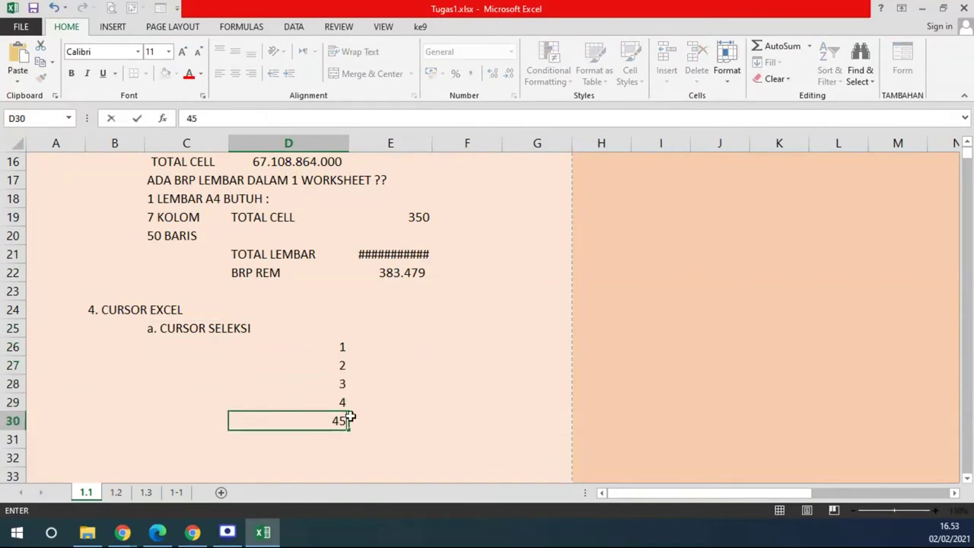
pyautogui.write('5')
pyautogui.click(412, 404)
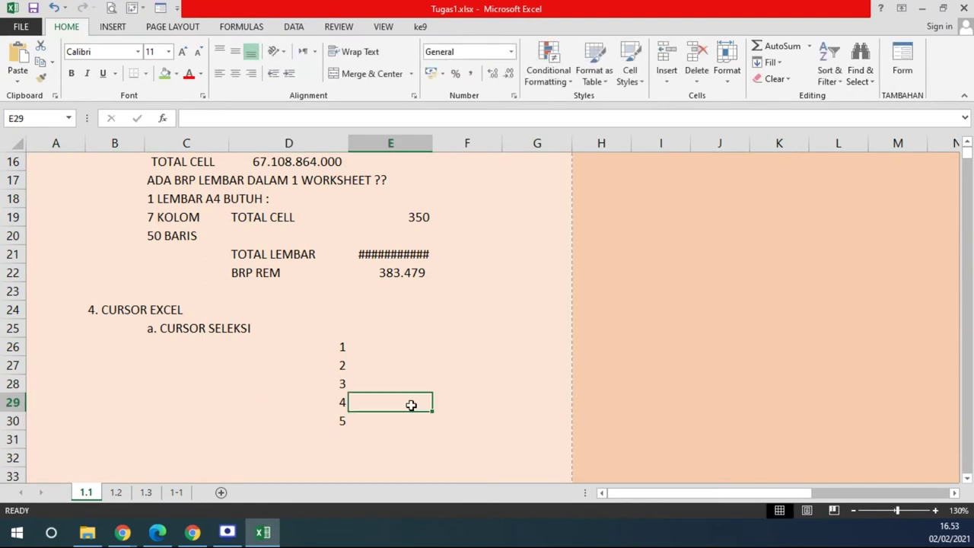
# Copy the numbers 1–5 from D26:D30 into F26:F30, then colour D26:D30 red.
pyautogui.moveTo(325, 347); pyautogui.dragTo(311, 420)
pyautogui.click(311, 347)
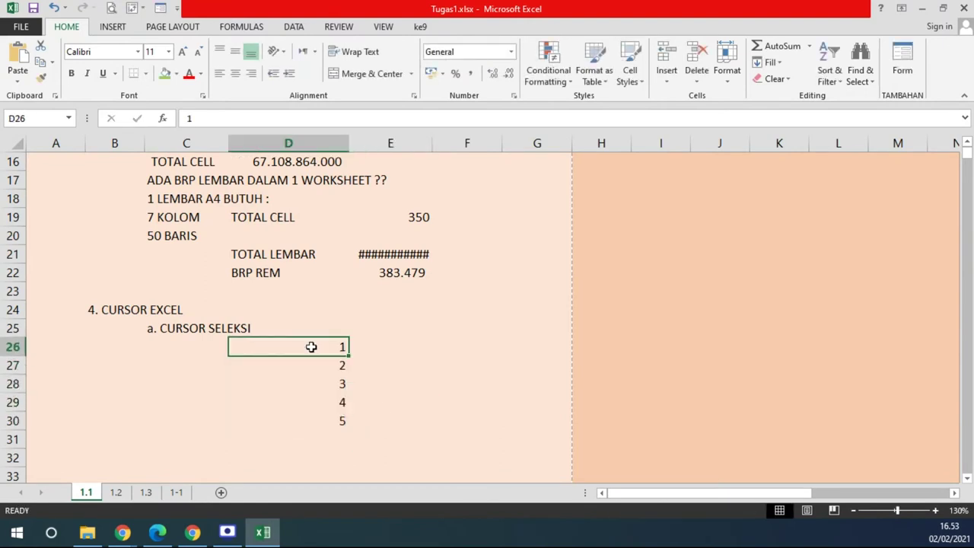
pyautogui.moveTo(311, 347)
pyautogui.mouseDown()
pyautogui.moveTo(482, 417)
pyautogui.moveTo(334, 411)
pyautogui.mouseUp()
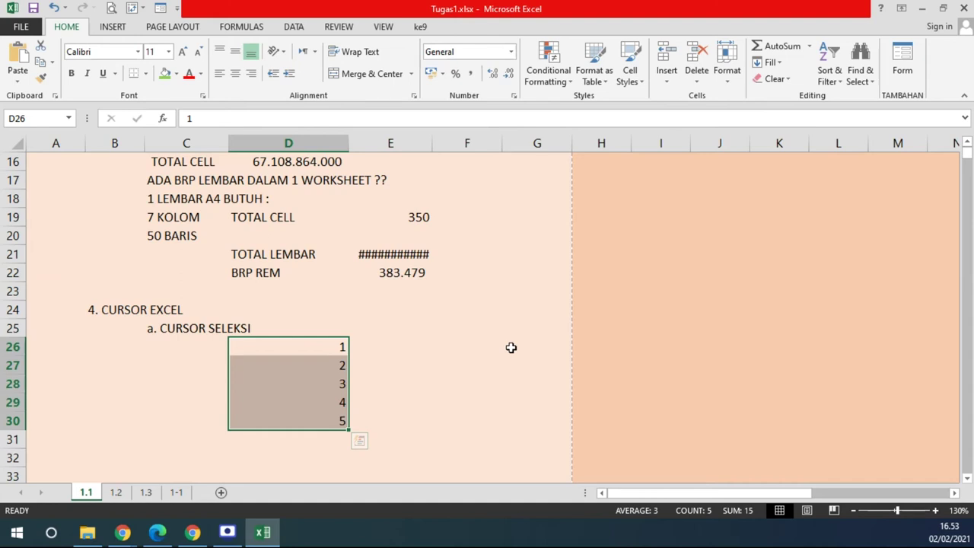
pyautogui.hotkey('ctrl', 'c')
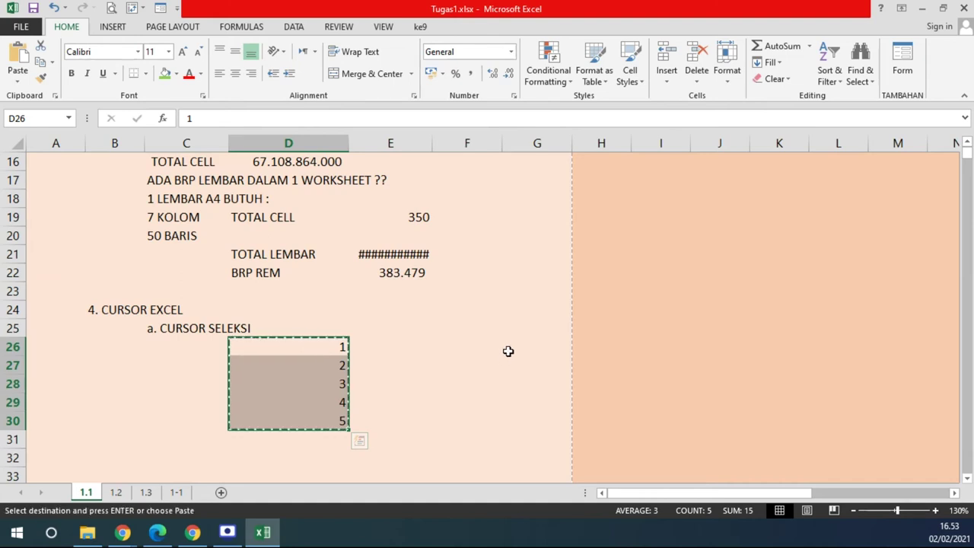
pyautogui.click(470, 342)
pyautogui.hotkey('ctrl', 'v')
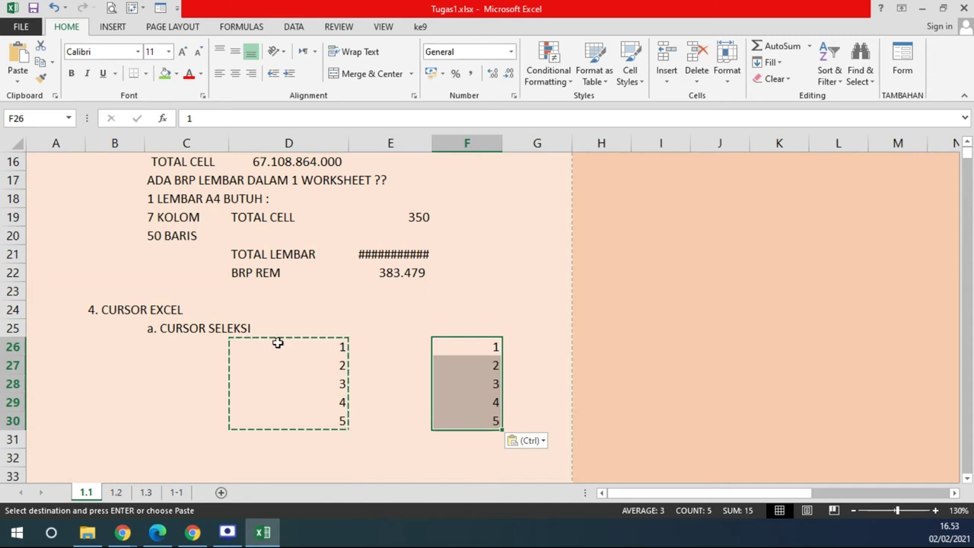
pyautogui.moveTo(276, 344); pyautogui.dragTo(272, 420)
pyautogui.click(189, 73)
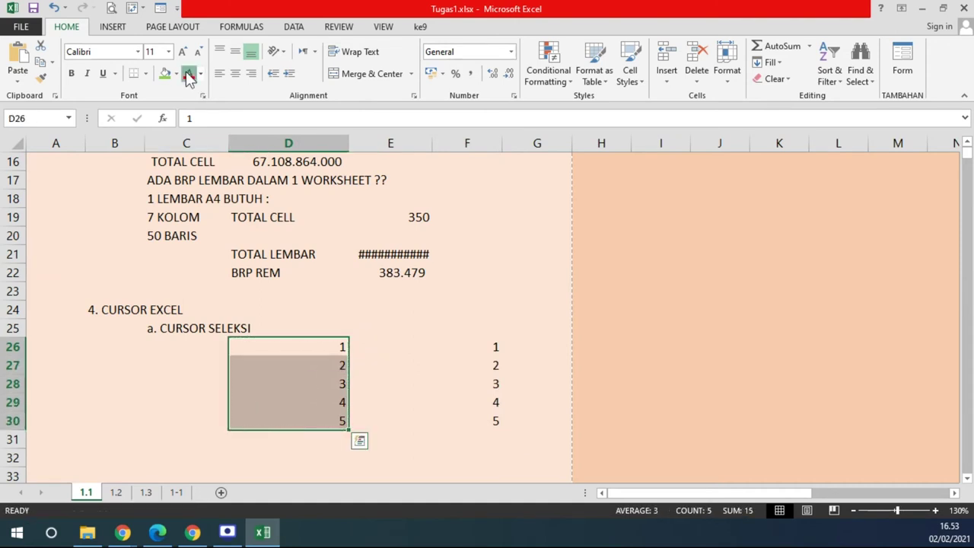
# Enlarge D26:D30 to size 14 and apply the Adobe Fan Heiti Std B font.
pyautogui.click(182, 51)
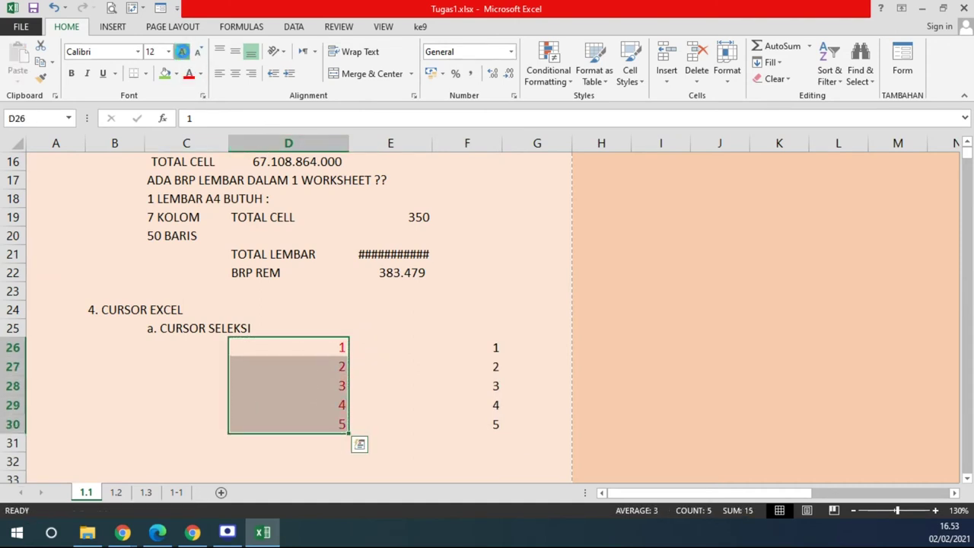
pyautogui.click(182, 51)
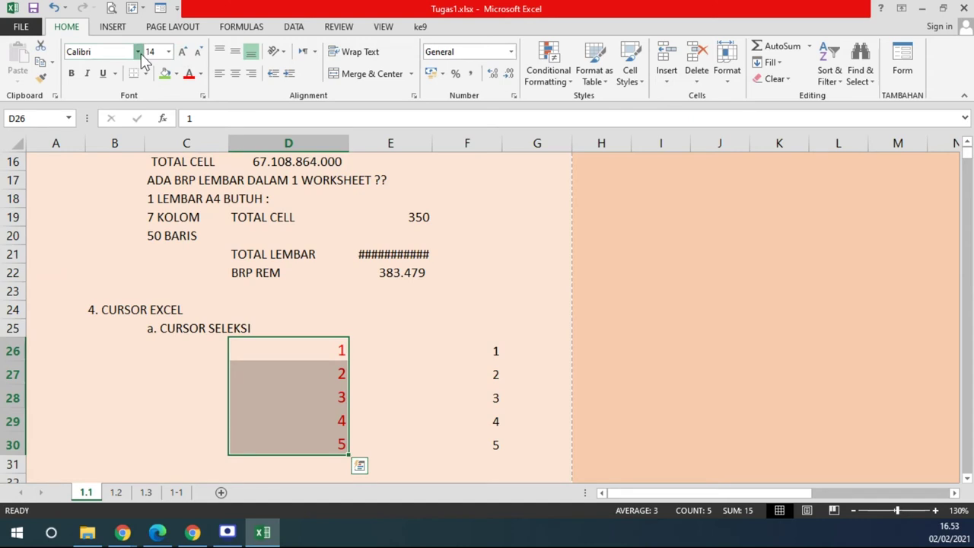
pyautogui.click(138, 51)
pyautogui.click(125, 206)
pyautogui.scroll(-3, 457, 296)
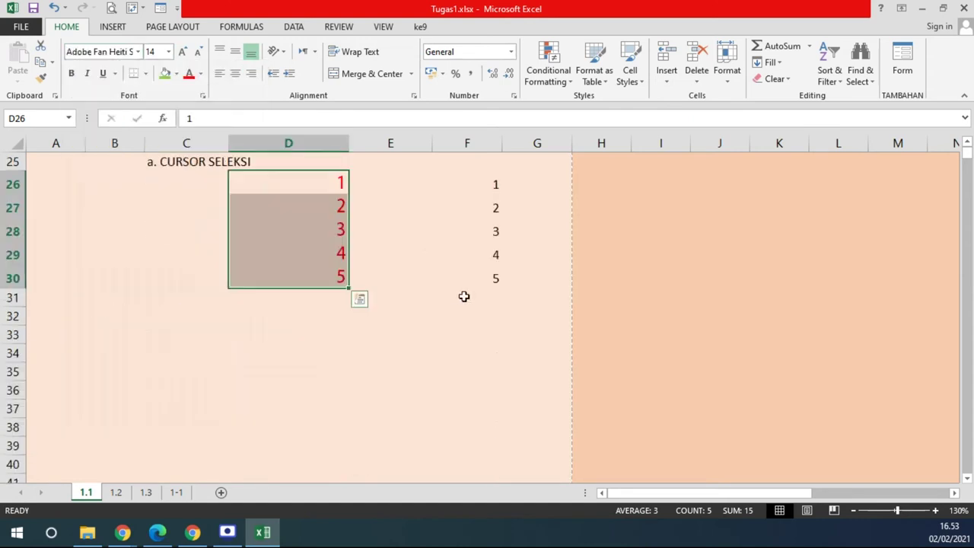
pyautogui.scroll(1, 464, 296)
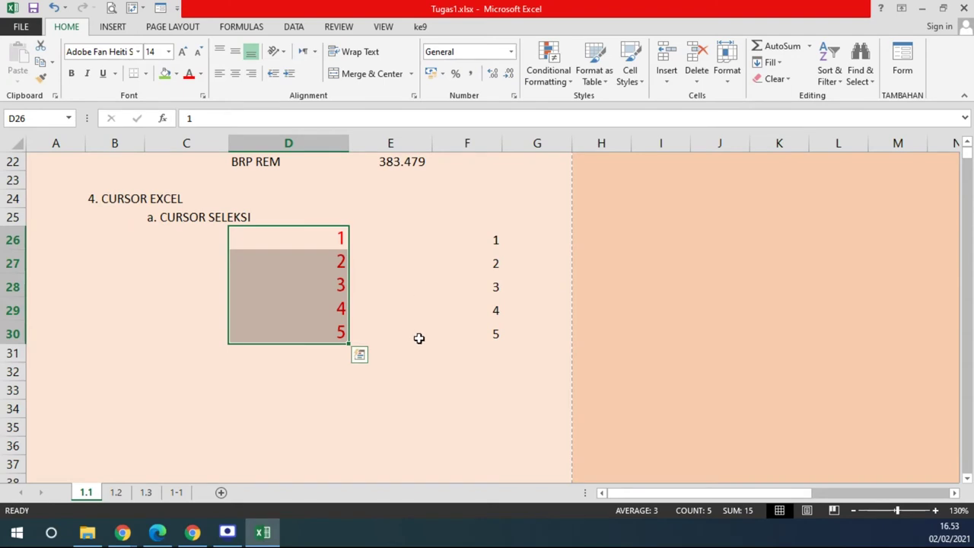
pyautogui.scroll(2, 407, 304)
pyautogui.click(186, 332)
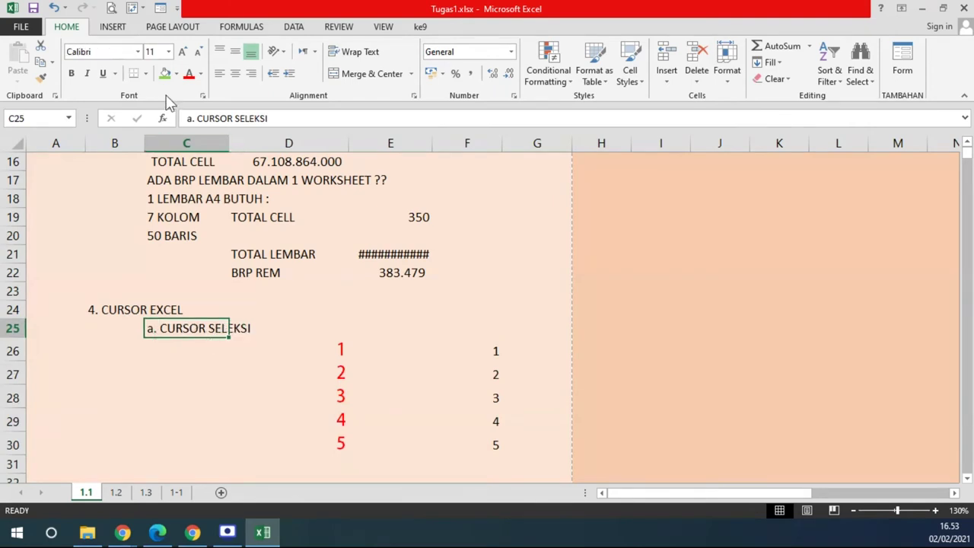
# Give cell C25 a light orange fill.
pyautogui.click(177, 74)
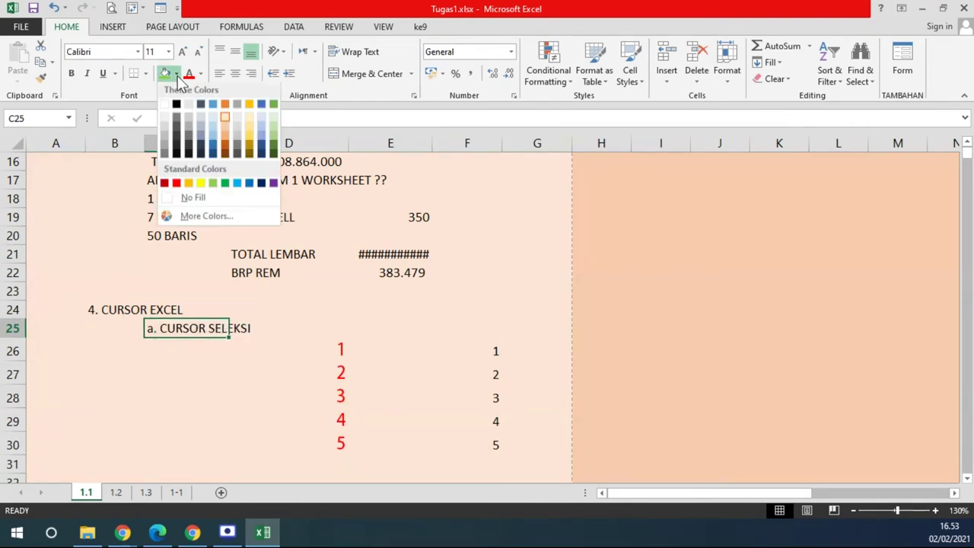
pyautogui.click(225, 130)
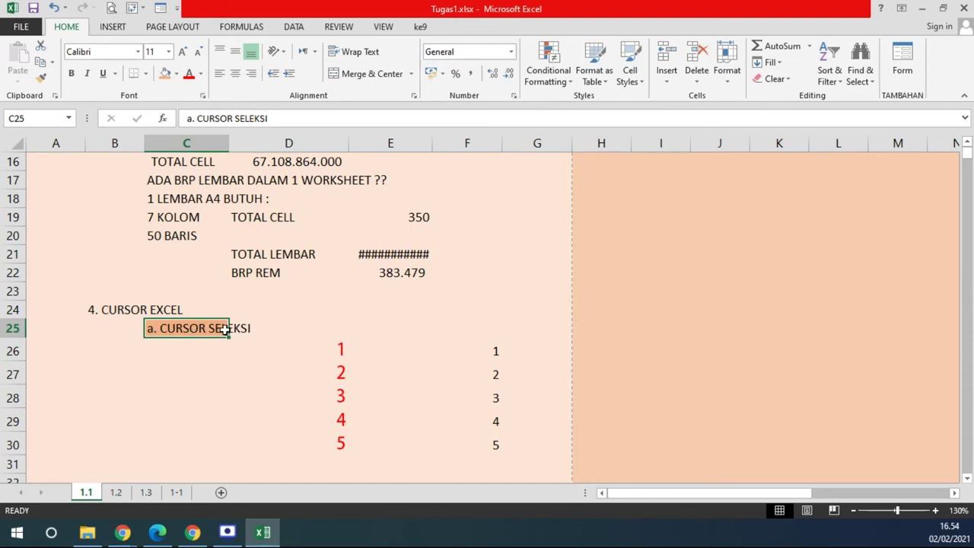
pyautogui.click(30, 118)
pyautogui.click(199, 331)
# Fill the neighbouring cell D25 with yellow.
pyautogui.click(247, 327)
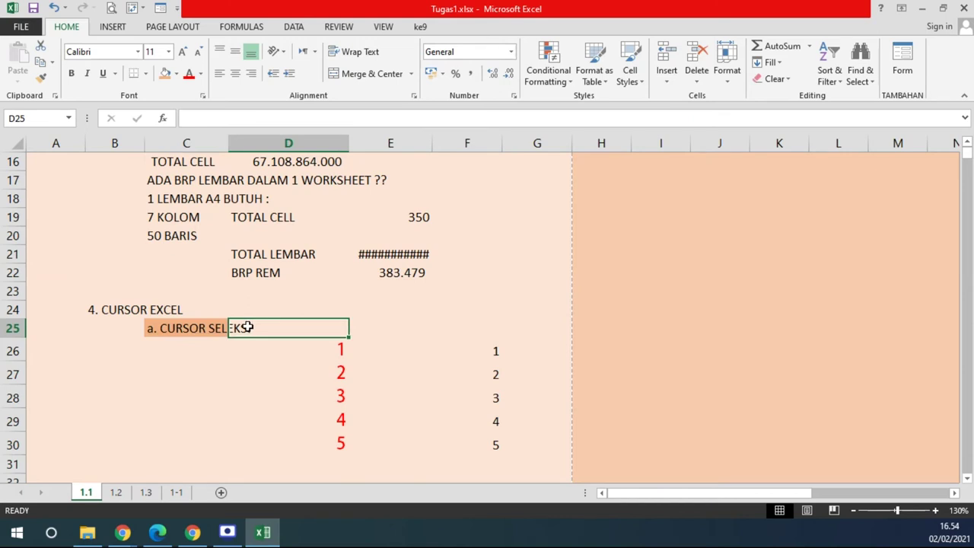
pyautogui.click(175, 73)
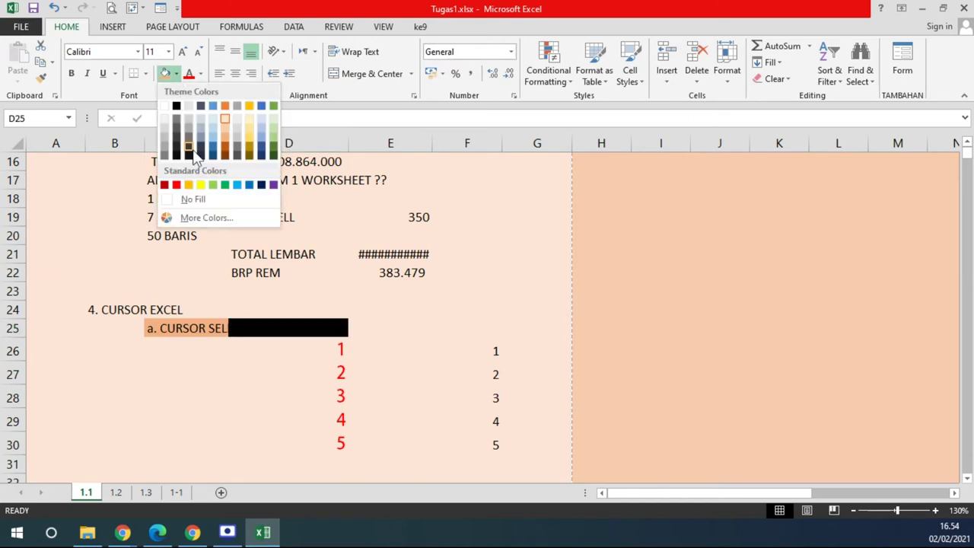
pyautogui.click(201, 186)
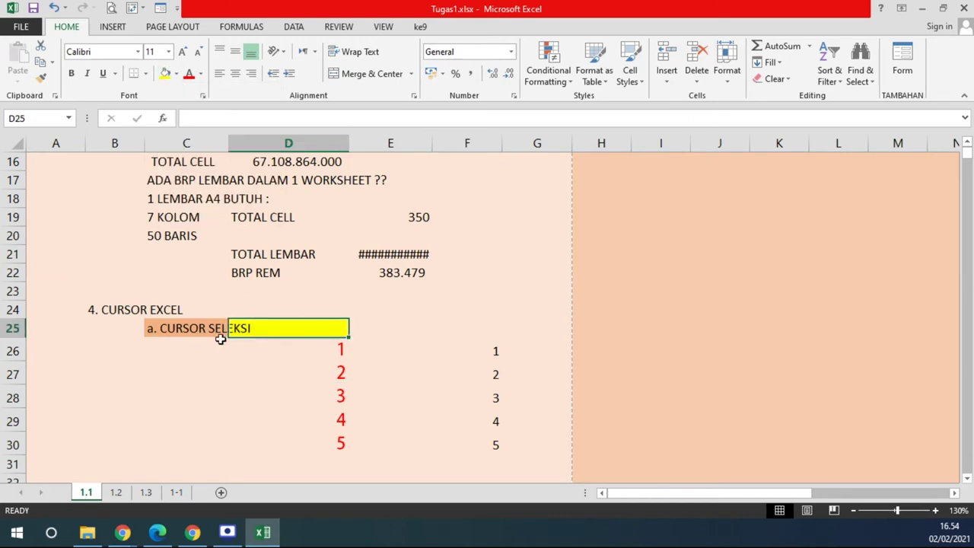
pyautogui.click(192, 328)
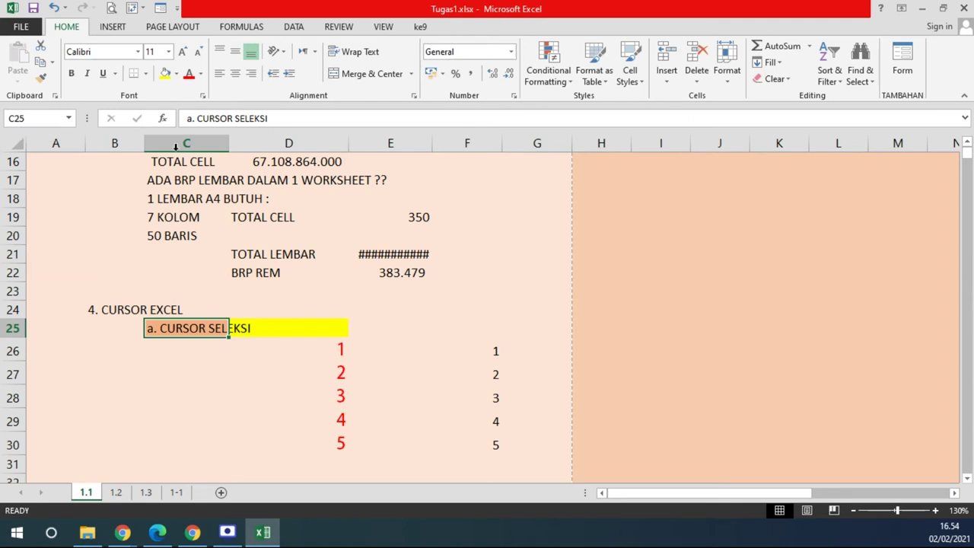
# Widen column C to about 24.71 and check the C25:D25 selection.
pyautogui.moveTo(228, 144); pyautogui.dragTo(262, 151)
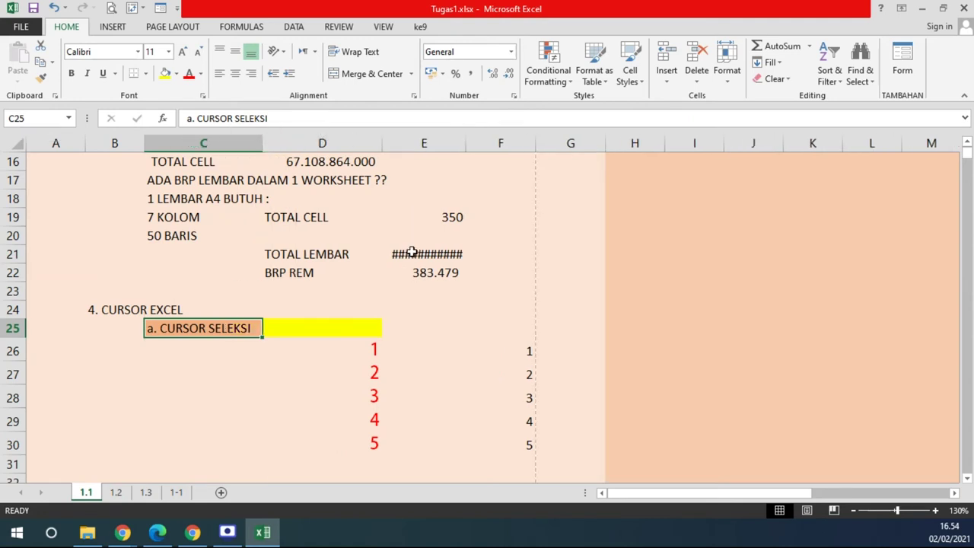
pyautogui.moveTo(263, 145); pyautogui.dragTo(310, 152)
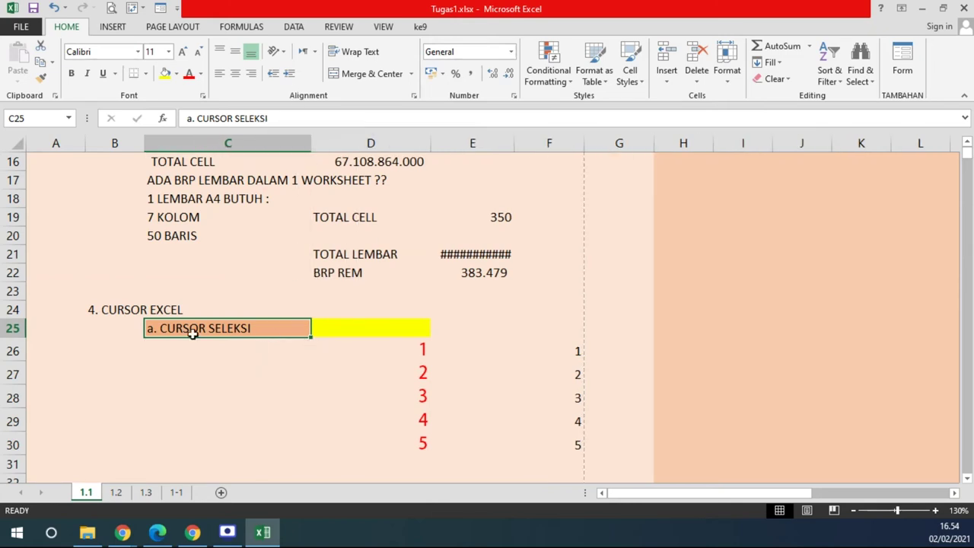
pyautogui.click(228, 143)
pyautogui.click(17, 328)
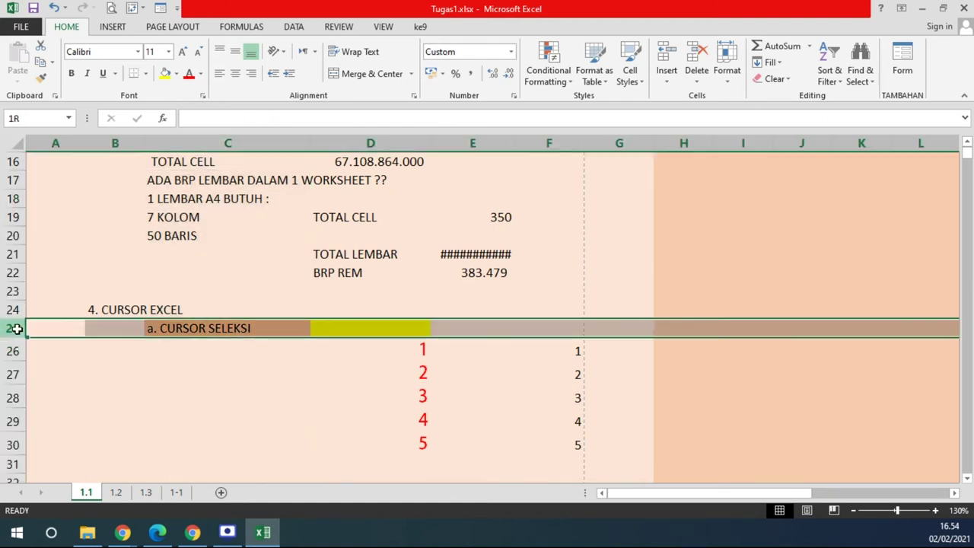
pyautogui.click(172, 328)
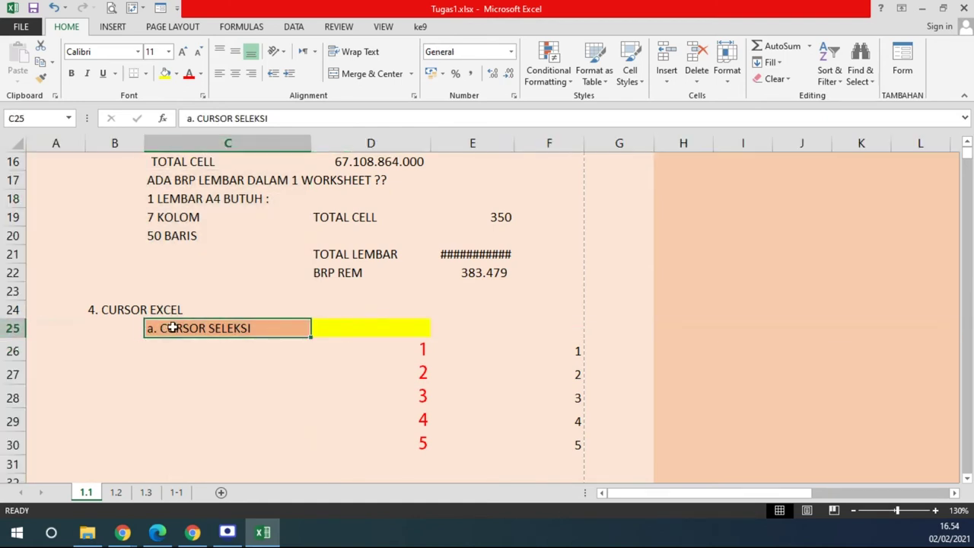
pyautogui.moveTo(172, 328); pyautogui.dragTo(349, 329)
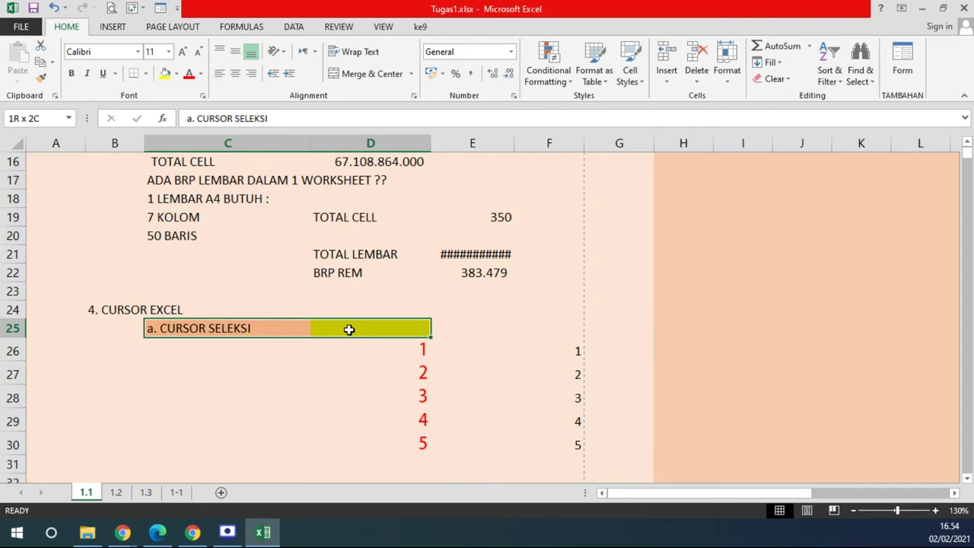
pyautogui.moveTo(348, 329); pyautogui.dragTo(282, 338)
# Shrink column C back to a narrow width, slightly narrower than before.
pyautogui.moveTo(310, 145); pyautogui.dragTo(216, 144)
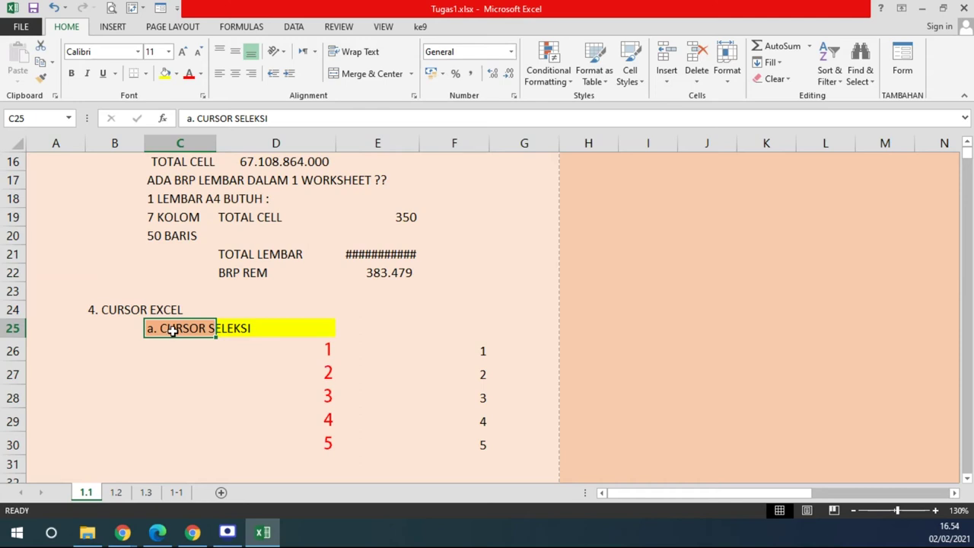
pyautogui.moveTo(173, 331); pyautogui.dragTo(261, 330)
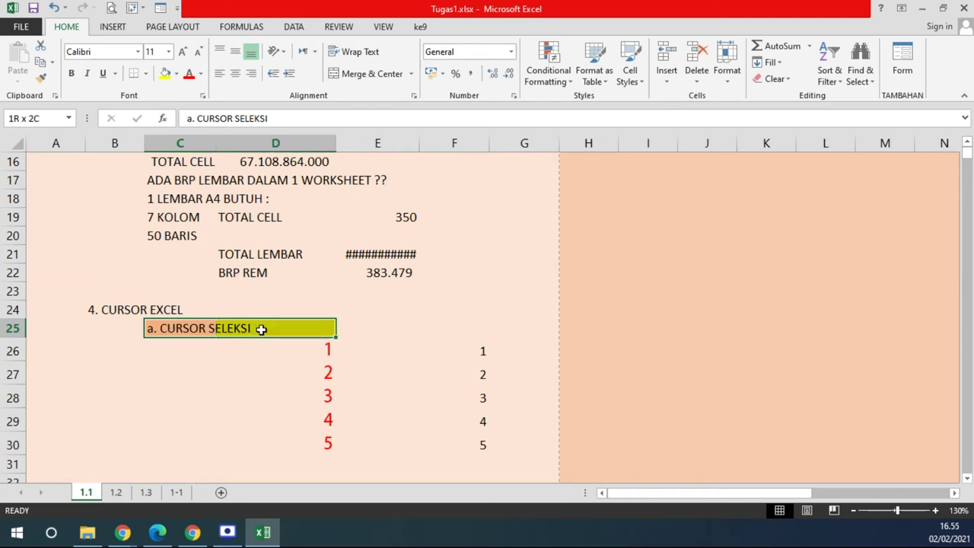
pyautogui.moveTo(261, 330); pyautogui.dragTo(273, 326)
pyautogui.click(254, 365)
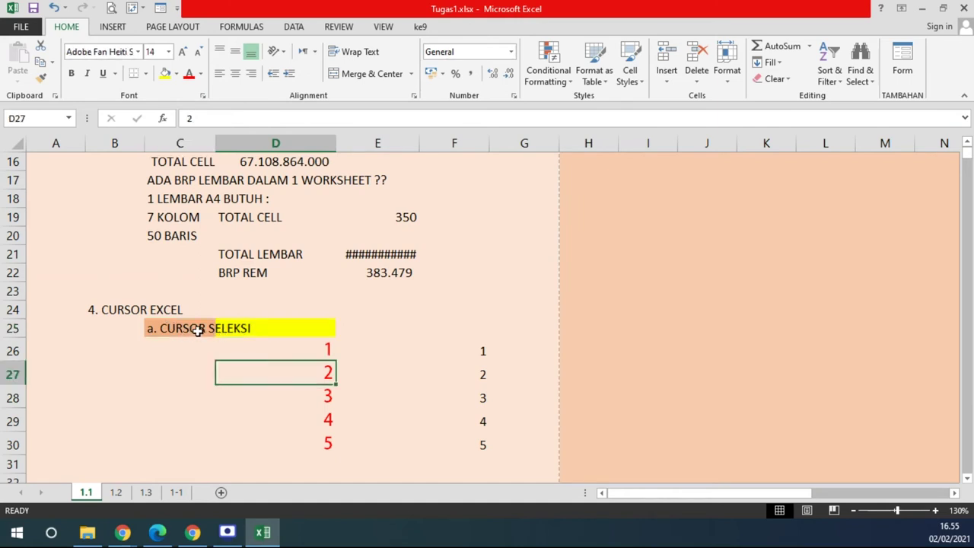
pyautogui.click(199, 329)
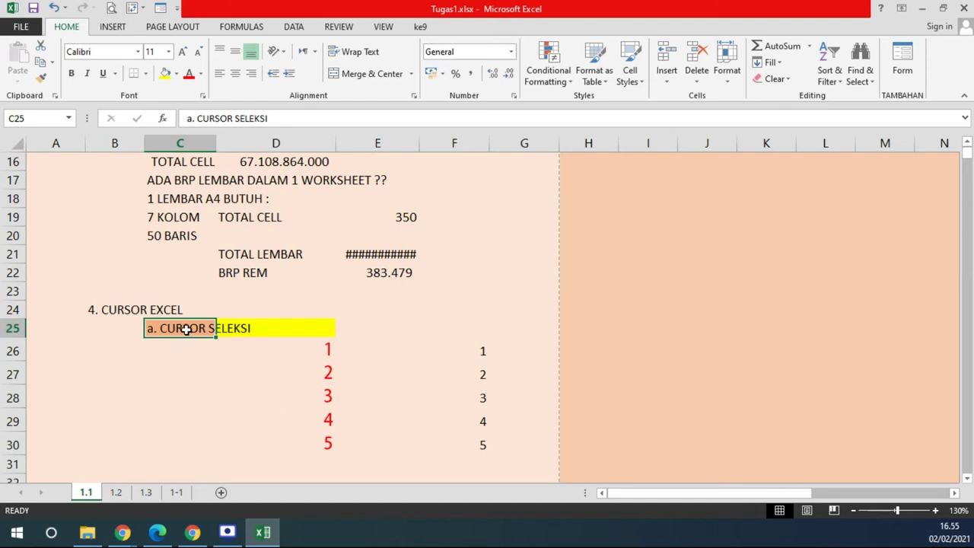
# Make the C25 label bold with blue text.
pyautogui.click(71, 74)
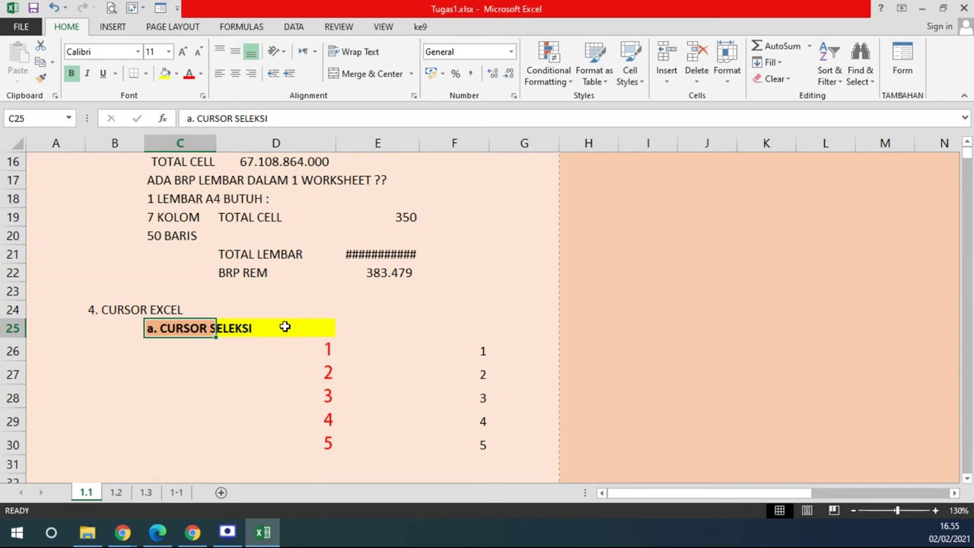
pyautogui.click(200, 74)
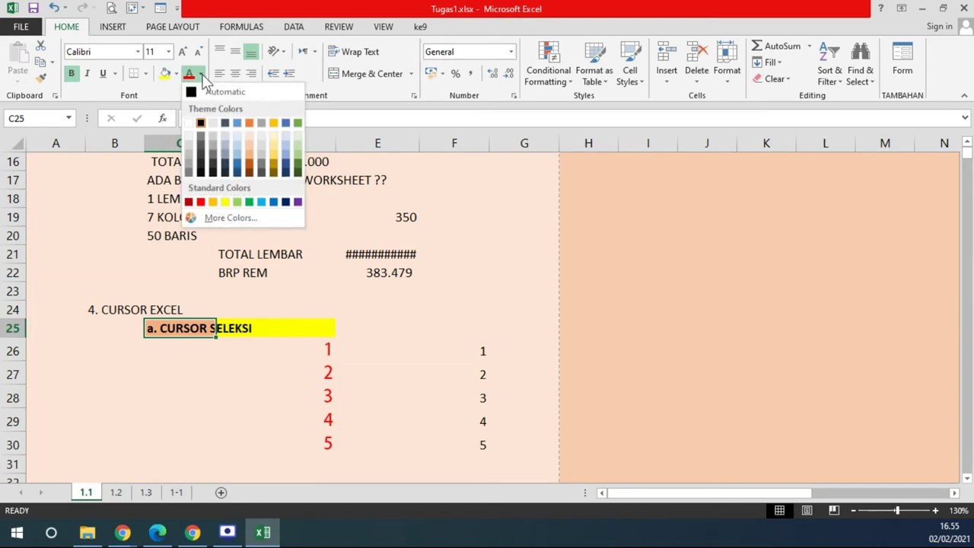
pyautogui.click(261, 202)
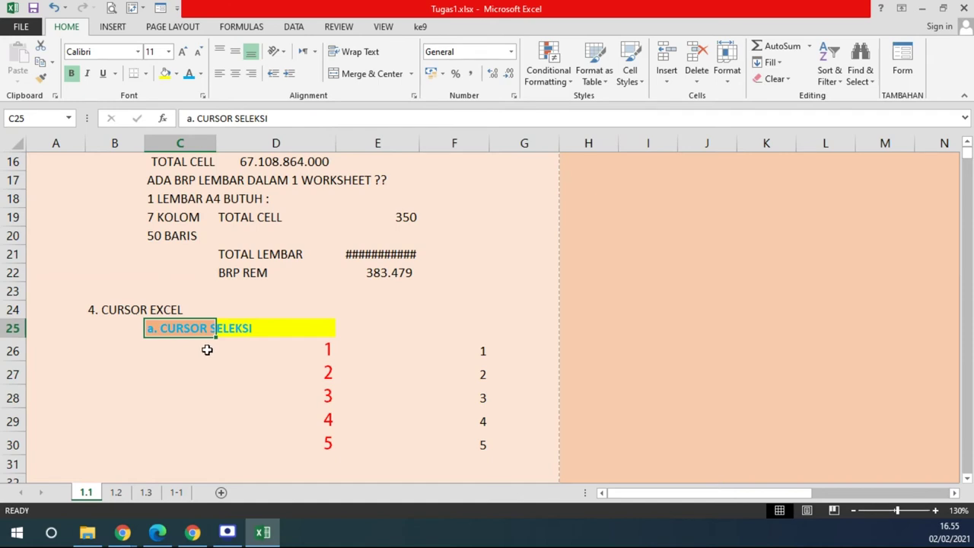
pyautogui.moveTo(162, 328); pyautogui.dragTo(255, 328)
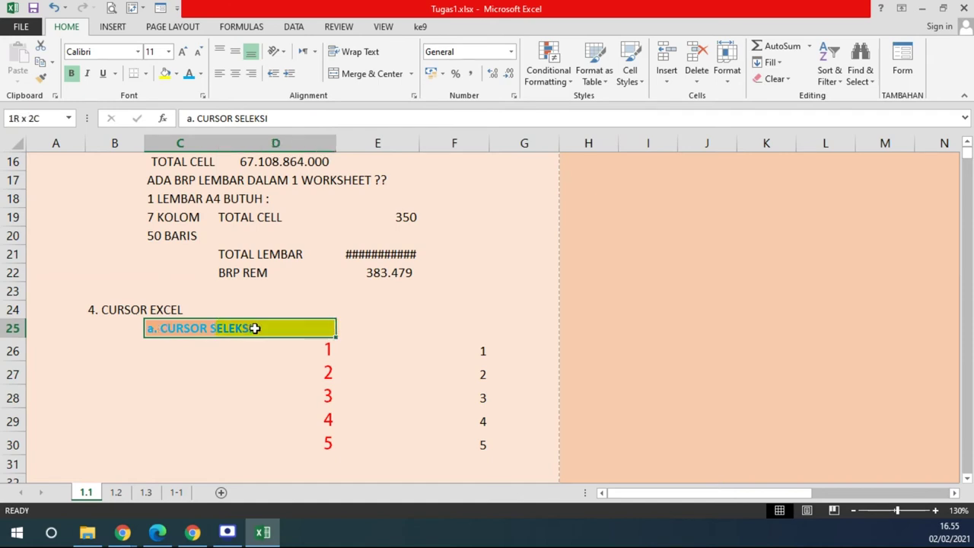
pyautogui.moveTo(255, 328); pyautogui.dragTo(256, 328)
# Widen column C to about 23.57 so the whole label fits.
pyautogui.moveTo(216, 143); pyautogui.dragTo(305, 144)
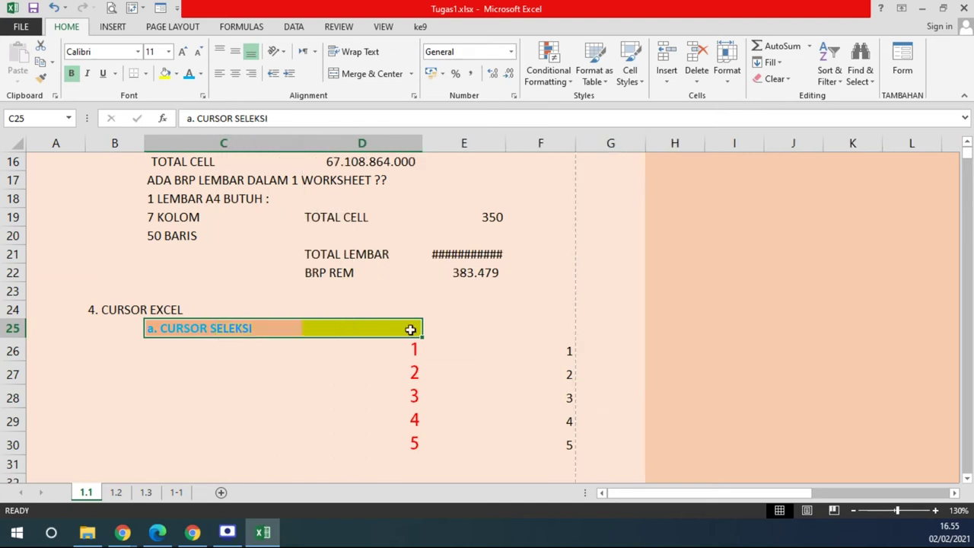
pyautogui.moveTo(163, 327); pyautogui.dragTo(351, 325)
pyautogui.click(221, 397)
pyautogui.click(154, 328)
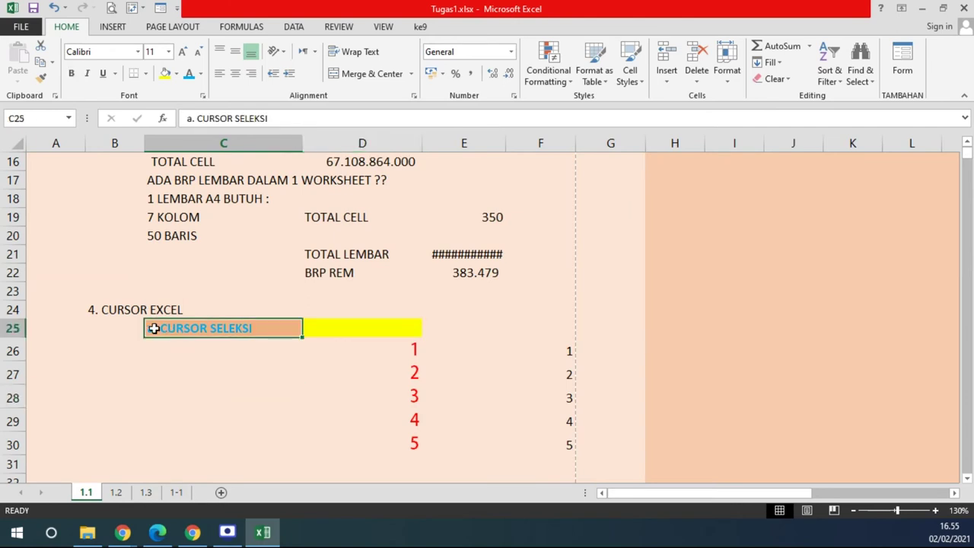
pyautogui.moveTo(154, 329); pyautogui.dragTo(358, 326)
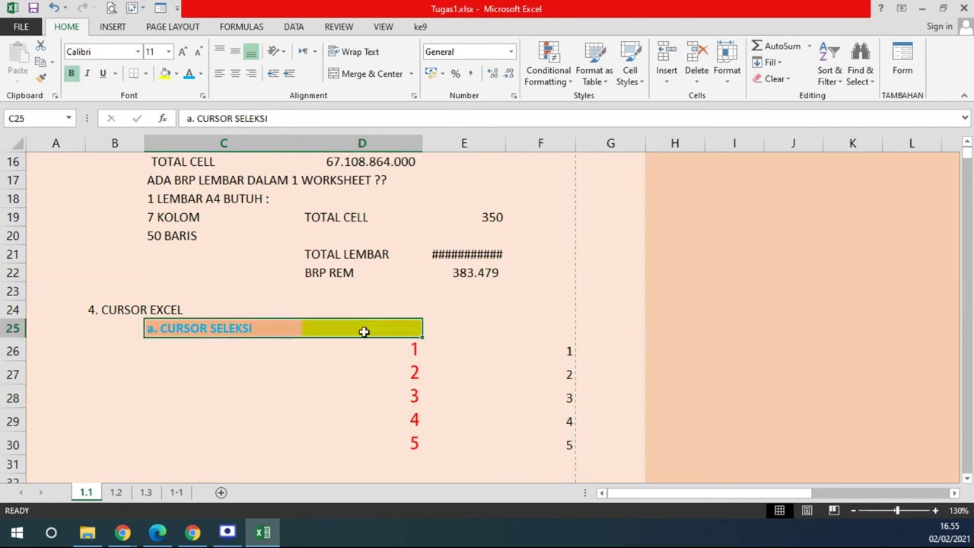
pyautogui.click(356, 326)
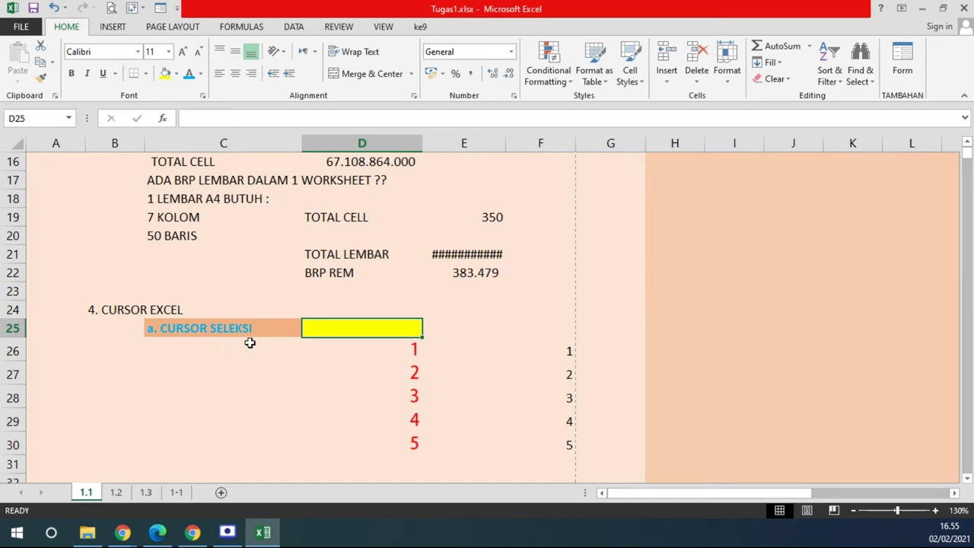
pyautogui.scroll(-2, 331, 368)
# Enter 'b. CURSOR COPY/DUPLICATE' in cell C26, correcting the typo.
pyautogui.click(213, 337)
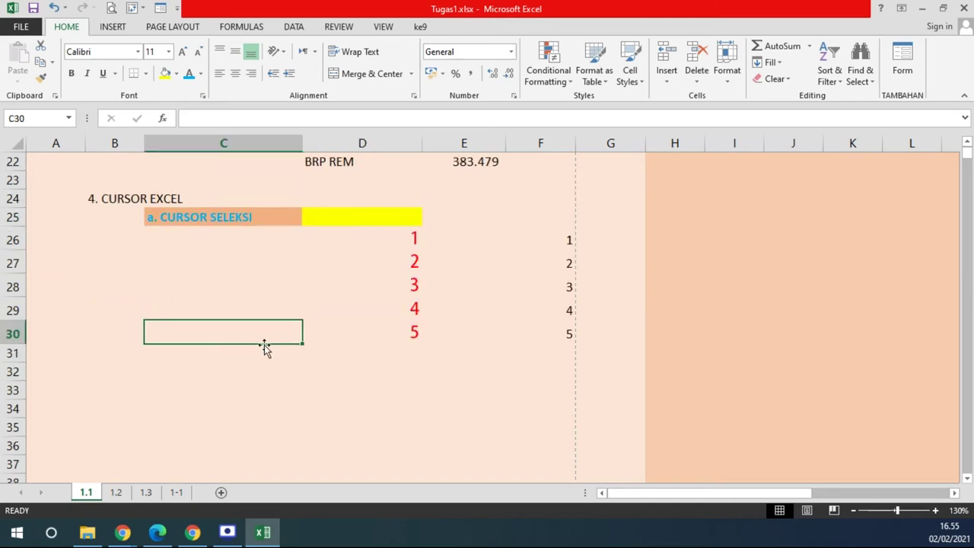
pyautogui.click(241, 240)
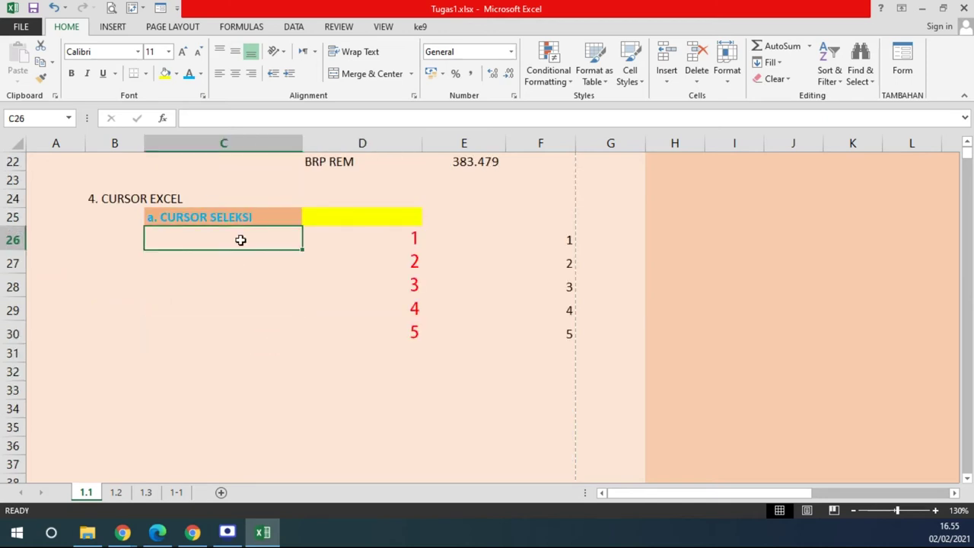
pyautogui.write('b. CURSOR COPY/')
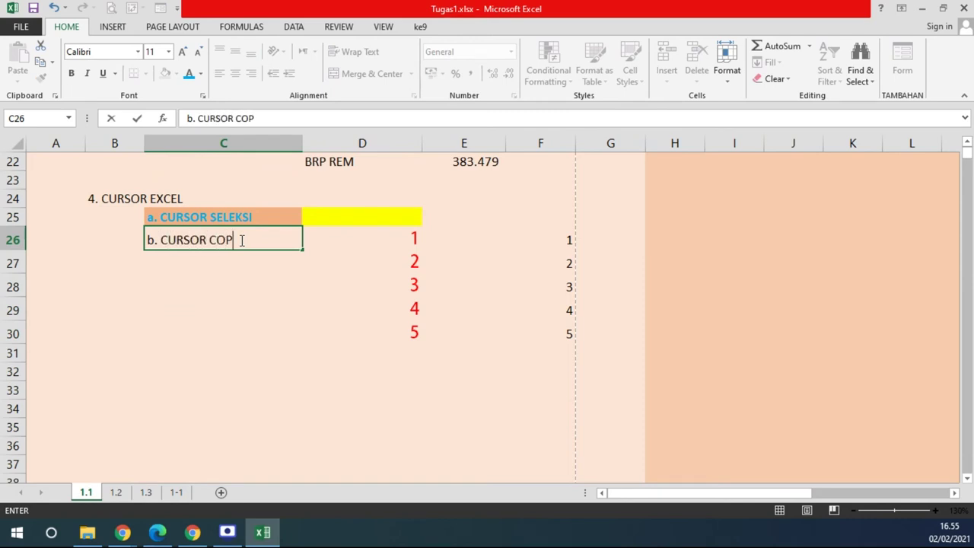
pyautogui.write('DUCPL')
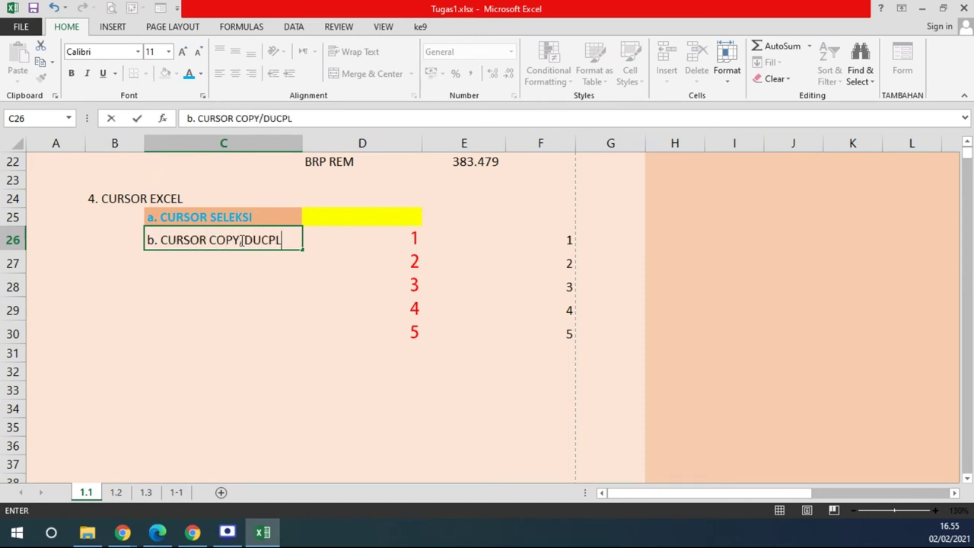
pyautogui.press('BackSpace')
pyautogui.press('BackSpace')
pyautogui.press('BackSpace')
pyautogui.write('PLICAT')
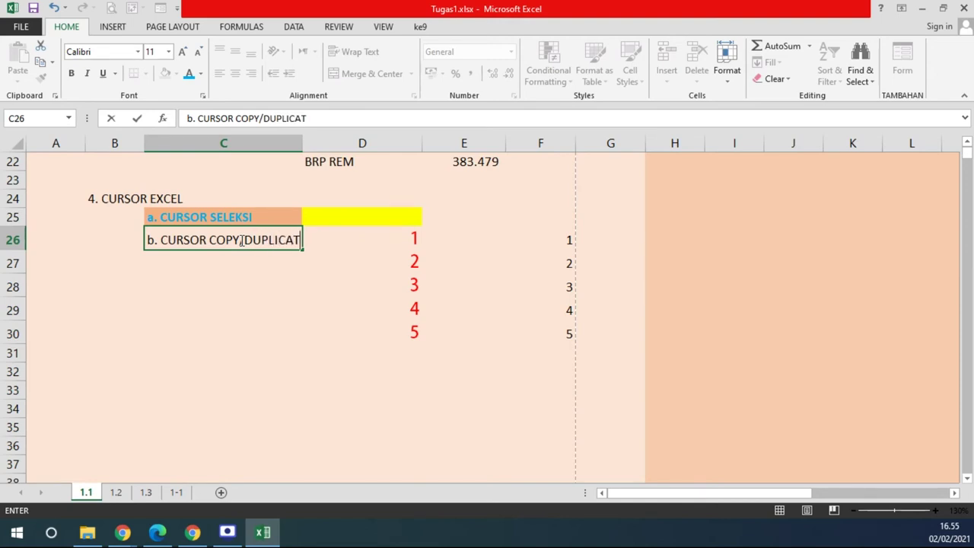
pyautogui.write('I')
pyautogui.press('Return')
pyautogui.click(242, 240)
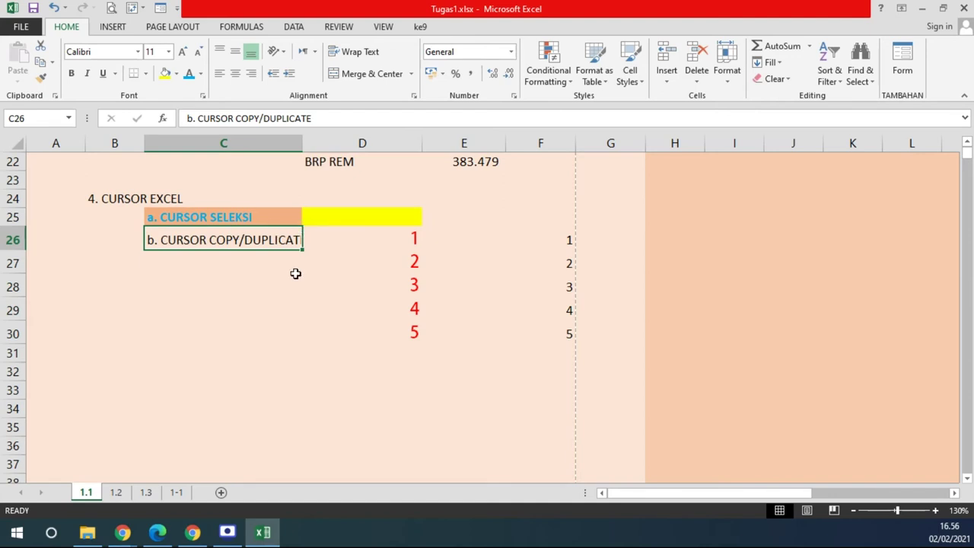
pyautogui.click(274, 284)
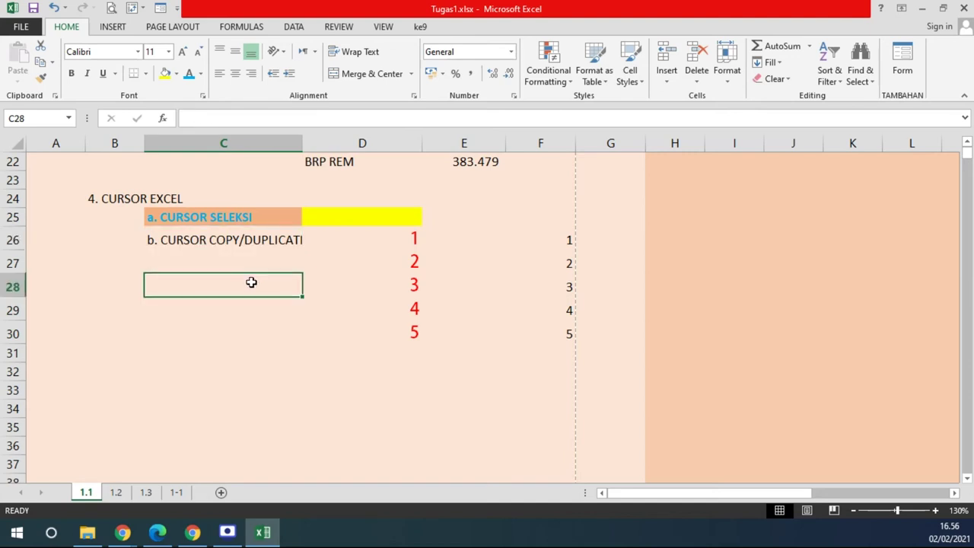
pyautogui.click(232, 242)
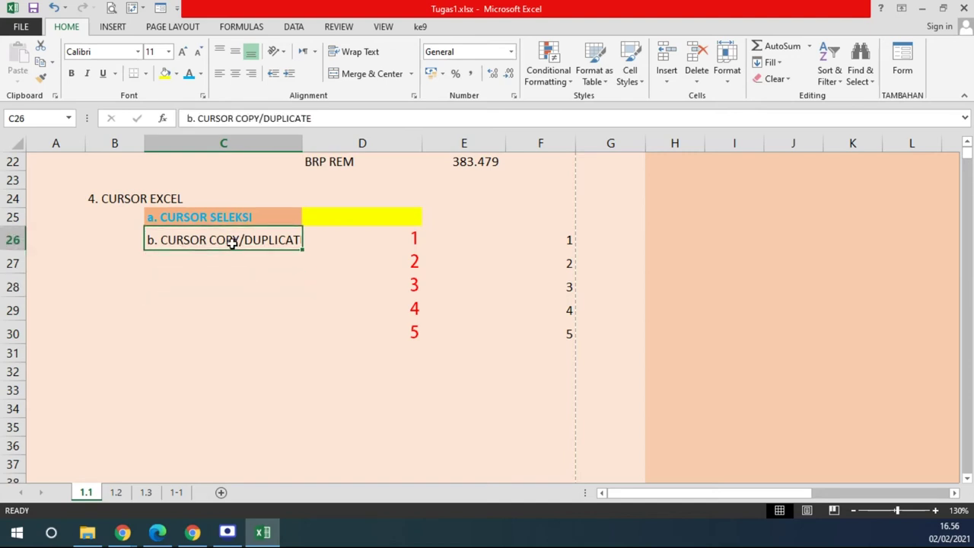
# Clear the old numbers in D27:D30 and F26:F30.
pyautogui.click(409, 239)
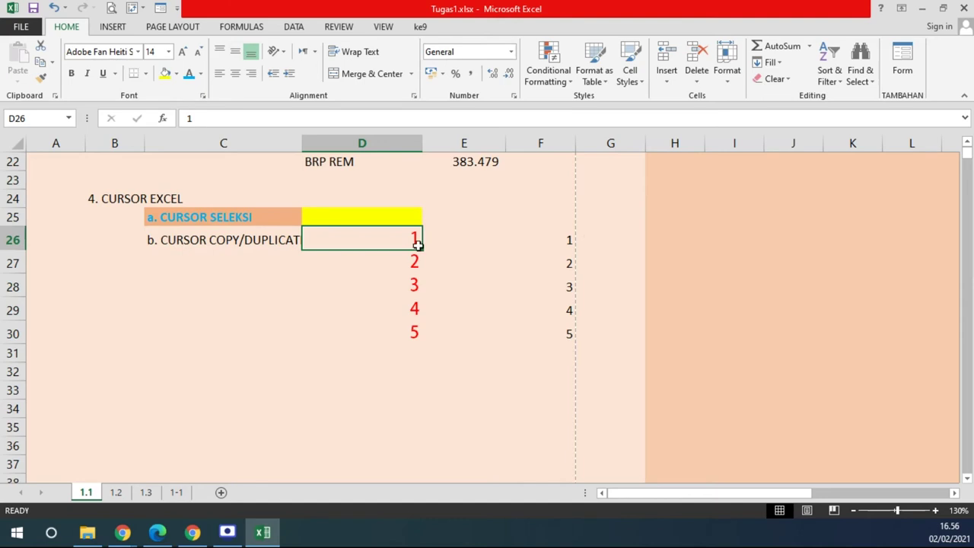
pyautogui.moveTo(413, 260); pyautogui.dragTo(413, 332)
pyautogui.press('Delete')
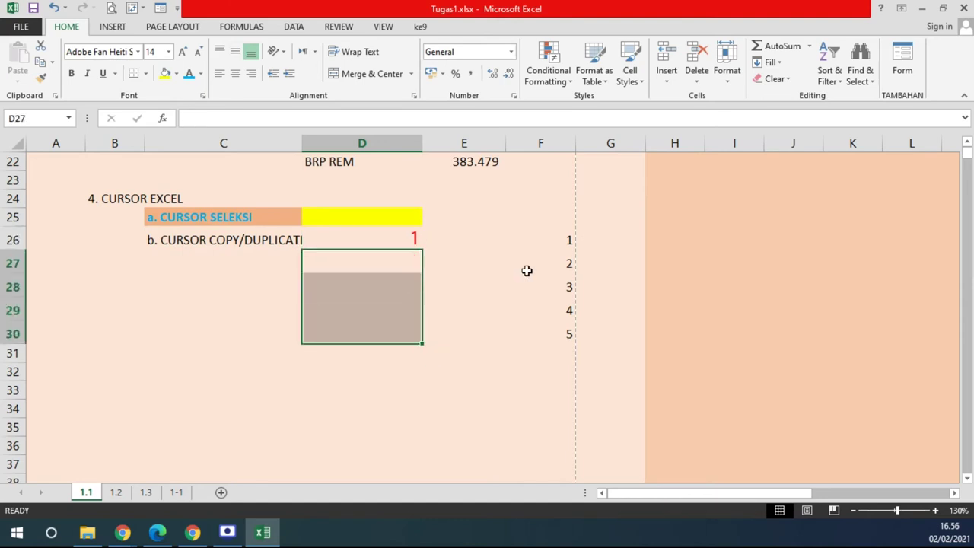
pyautogui.moveTo(550, 244); pyautogui.dragTo(553, 332)
pyautogui.press('Delete')
# Fill D26's 1 down to D33 and across to column F.
pyautogui.click(387, 236)
pyautogui.moveTo(387, 235); pyautogui.dragTo(385, 239)
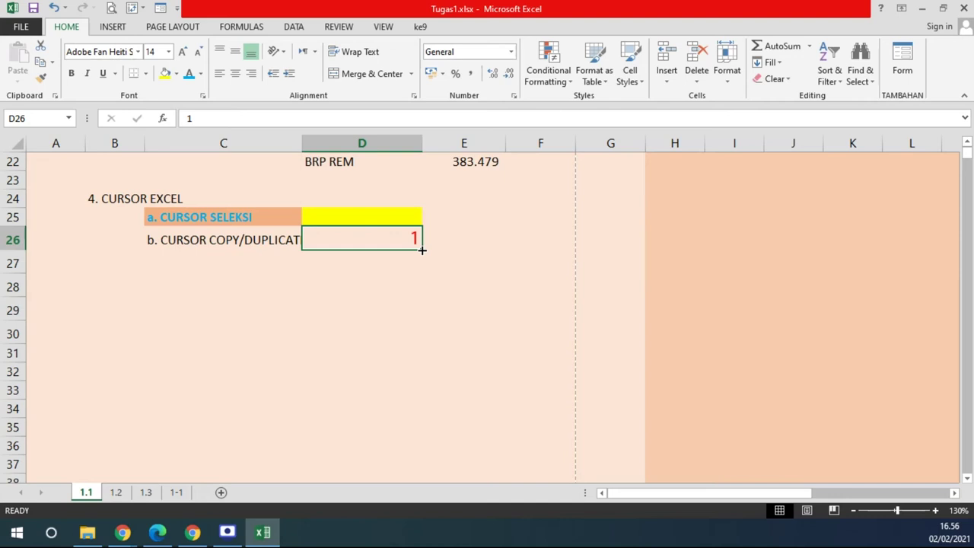
pyautogui.moveTo(423, 250); pyautogui.dragTo(423, 249)
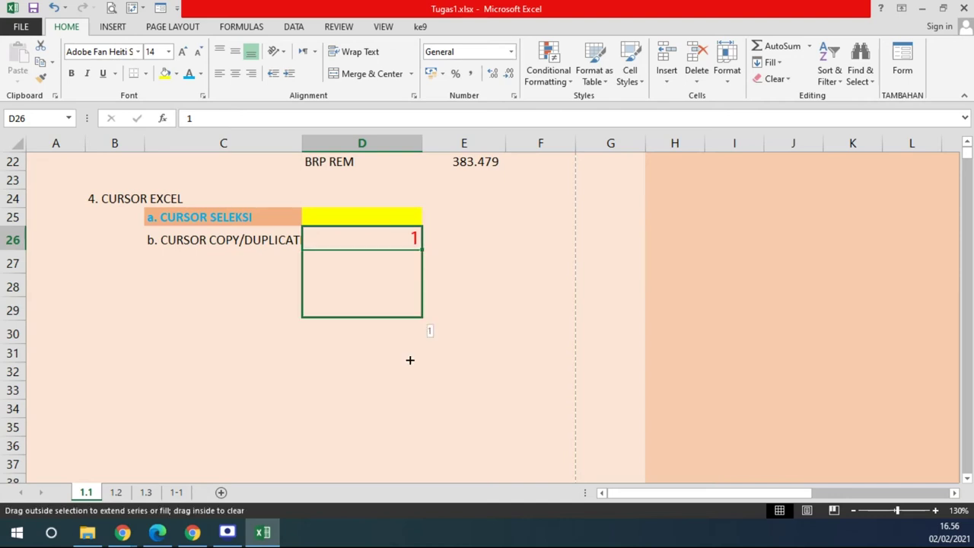
pyautogui.moveTo(423, 249); pyautogui.dragTo(421, 404)
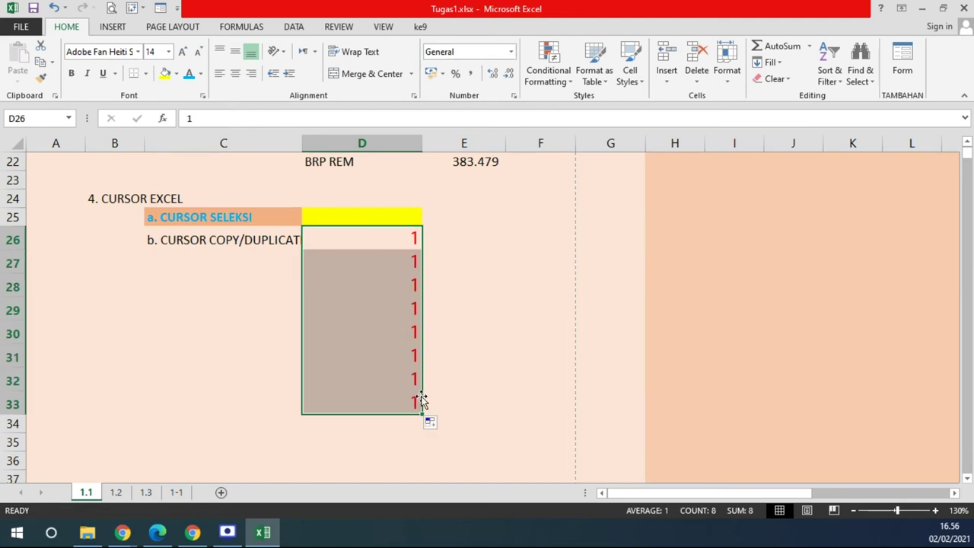
pyautogui.moveTo(423, 415); pyautogui.dragTo(580, 415)
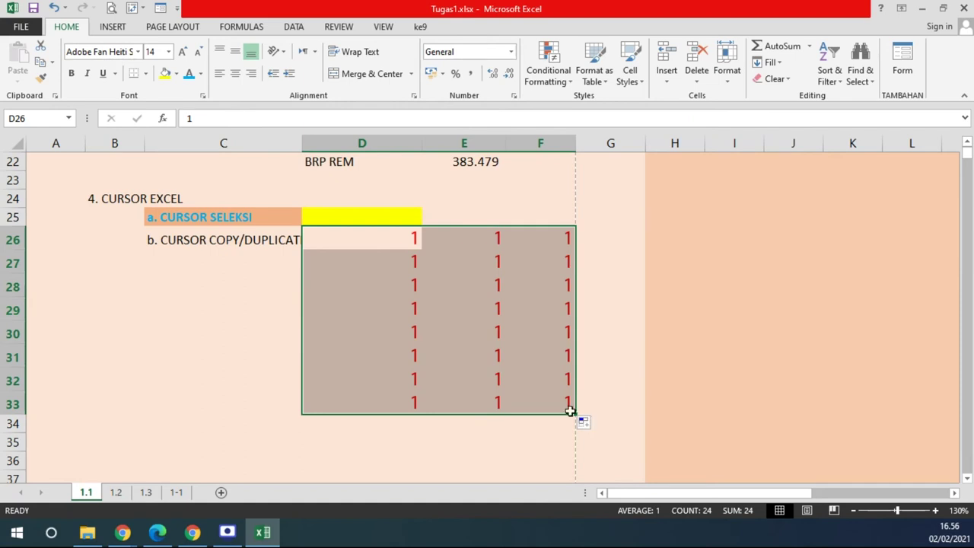
# Select D26:F33 and delete all the filled 1s.
pyautogui.moveTo(361, 239); pyautogui.dragTo(365, 399)
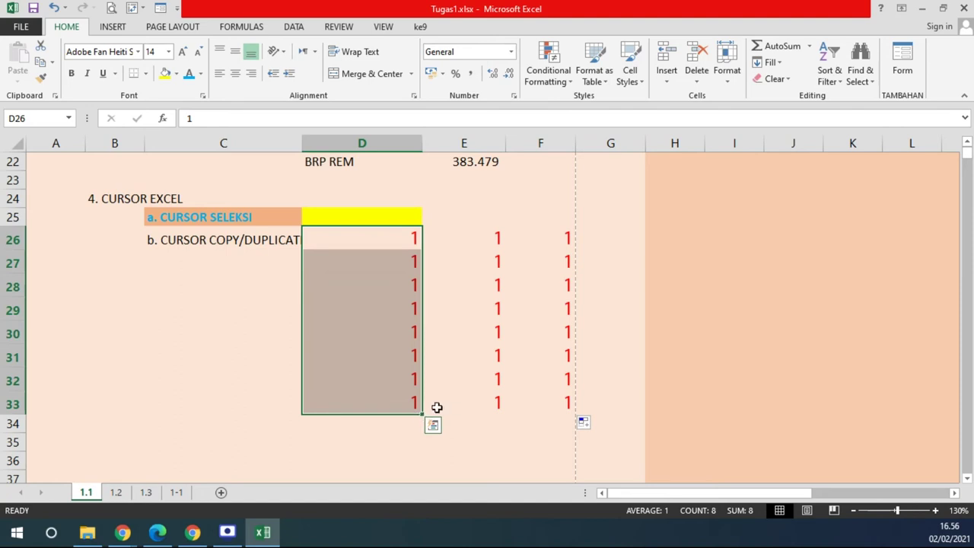
pyautogui.moveTo(424, 414); pyautogui.dragTo(589, 404)
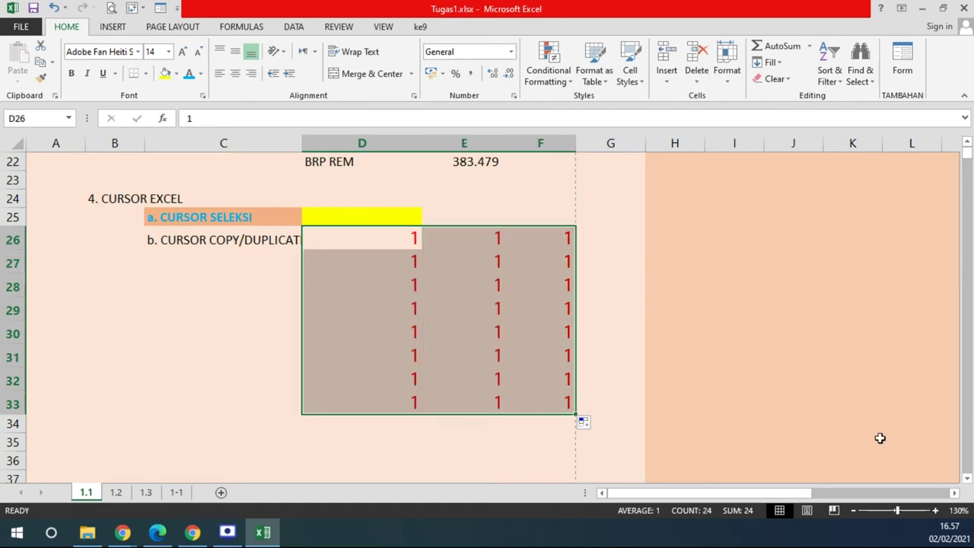
pyautogui.press('Delete')
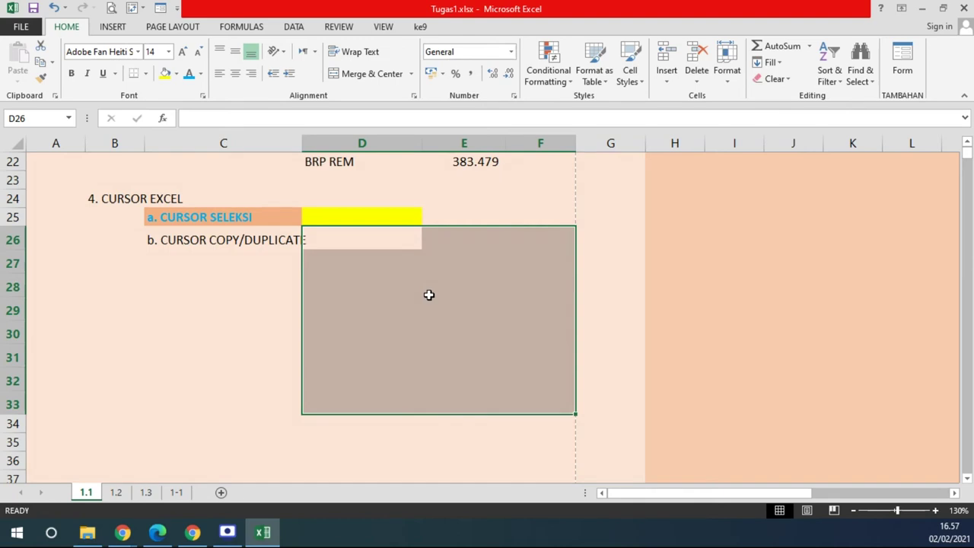
# Fill the C26 label down to C30, widen column C, and undo the extra longer fill.
pyautogui.click(255, 240)
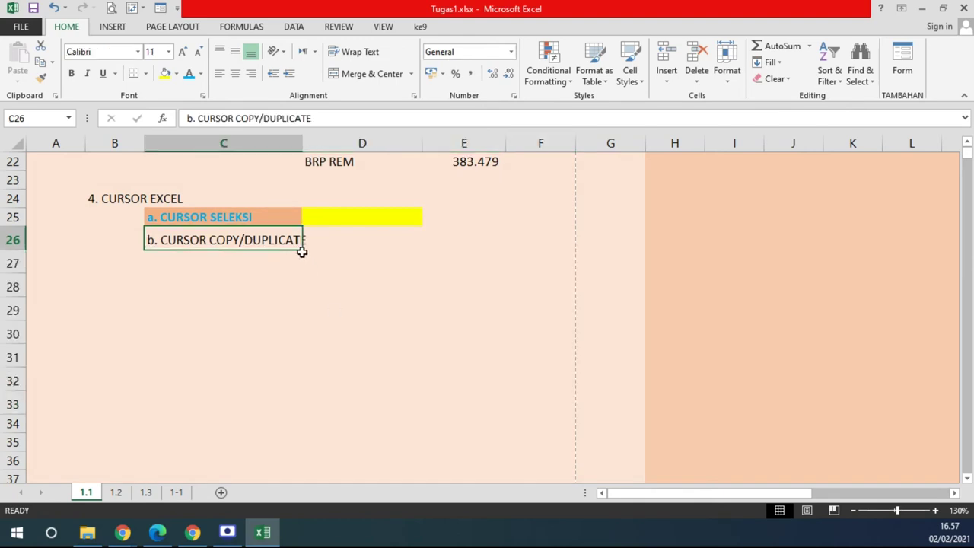
pyautogui.moveTo(303, 249); pyautogui.dragTo(305, 341)
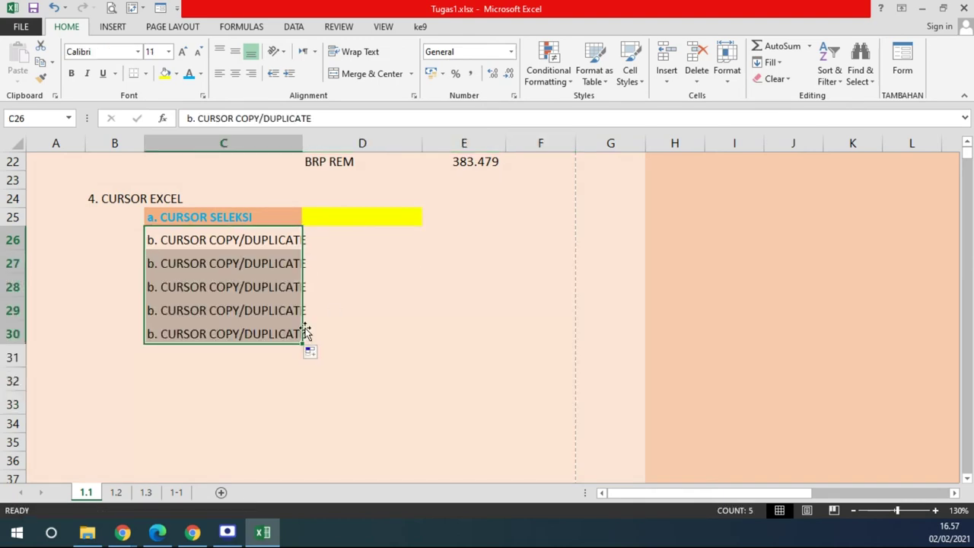
pyautogui.moveTo(302, 143); pyautogui.dragTo(315, 143)
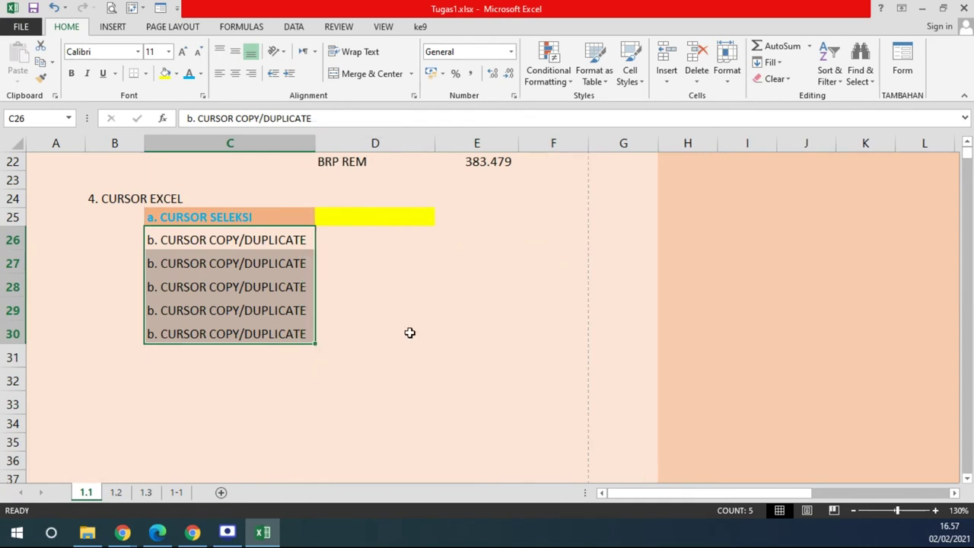
pyautogui.click(175, 241)
pyautogui.moveTo(317, 250)
pyautogui.mouseDown()
pyautogui.moveTo(317, 386)
pyautogui.moveTo(566, 374)
pyautogui.mouseUp()
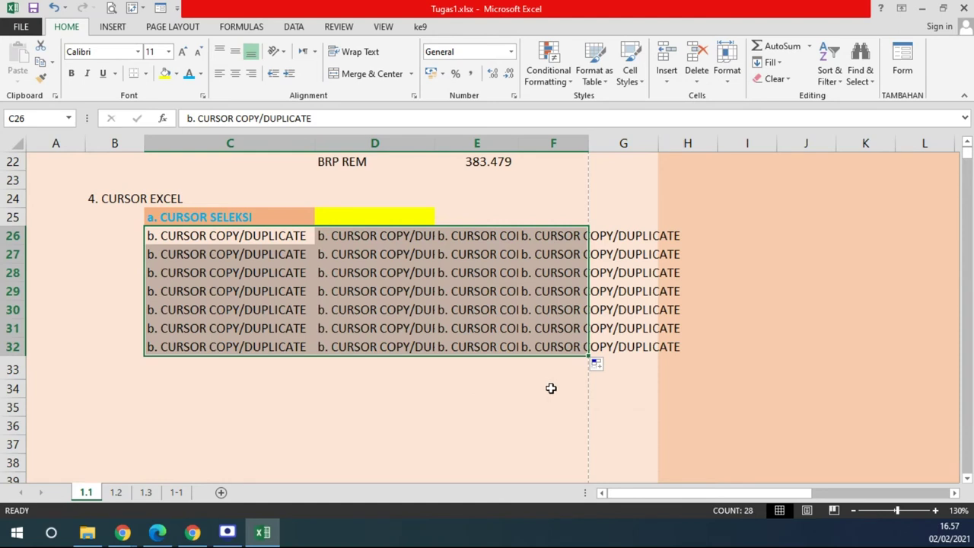
pyautogui.hotkey('ctrl', 'z')
pyautogui.hotkey('ctrl', 'z')
pyautogui.hotkey('ctrl', 'z')
pyautogui.hotkey('ctrl', 'z')
pyautogui.hotkey('ctrl', 'z')
pyautogui.click(413, 360)
# Enter 'c. CURSOR MOVE/PINDAH' in cell C27.
pyautogui.click(181, 257)
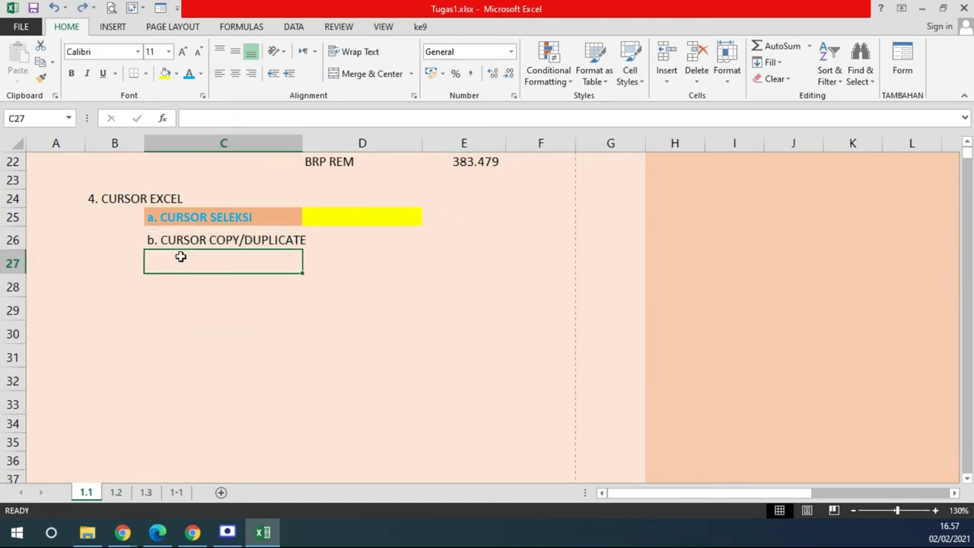
pyautogui.write('C')
pyautogui.press('BackSpace')
pyautogui.write('c. C')
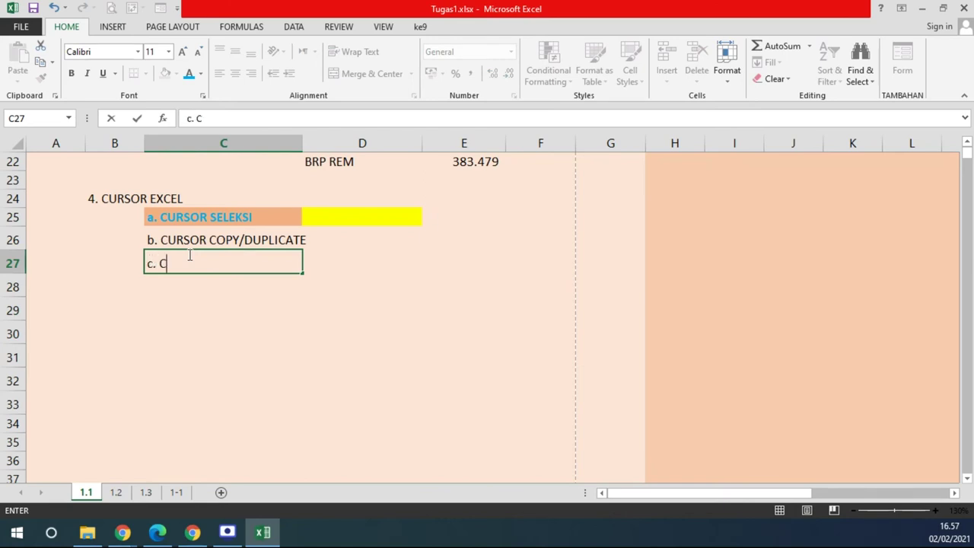
pyautogui.write('URSOR ')
pyautogui.write('MOVE/PINDAH')
pyautogui.press('Return')
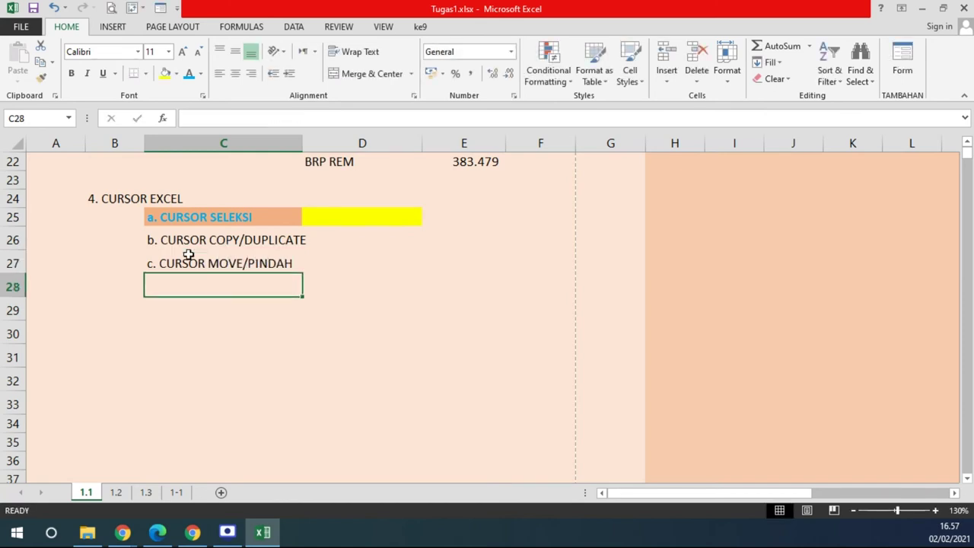
pyautogui.click(182, 260)
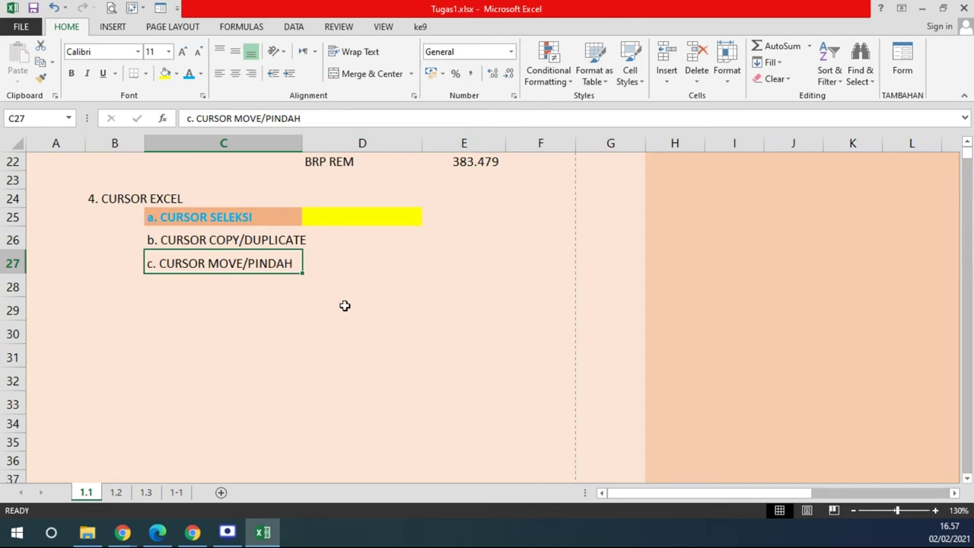
# Try cutting the C27 entry into D27, then undo and cancel the cut.
pyautogui.hotkey('ctrl', 'x')
pyautogui.click(407, 264)
pyautogui.press('Return')
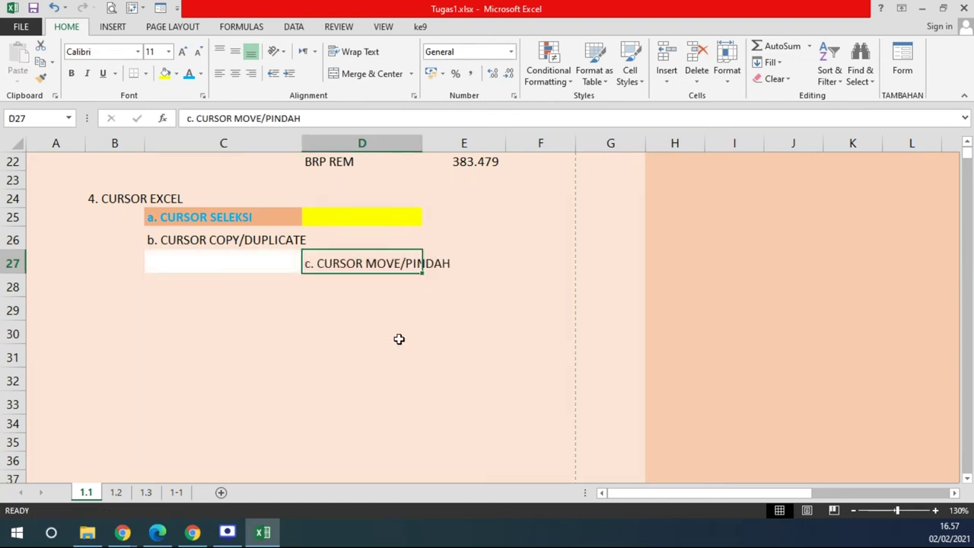
pyautogui.hotkey('ctrl', 'z')
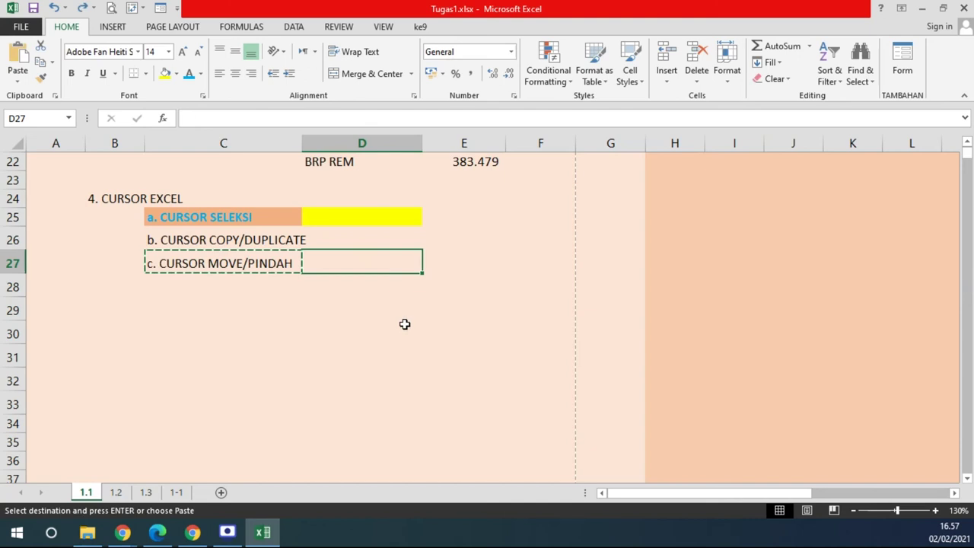
pyautogui.press('Escape')
pyautogui.click(363, 305)
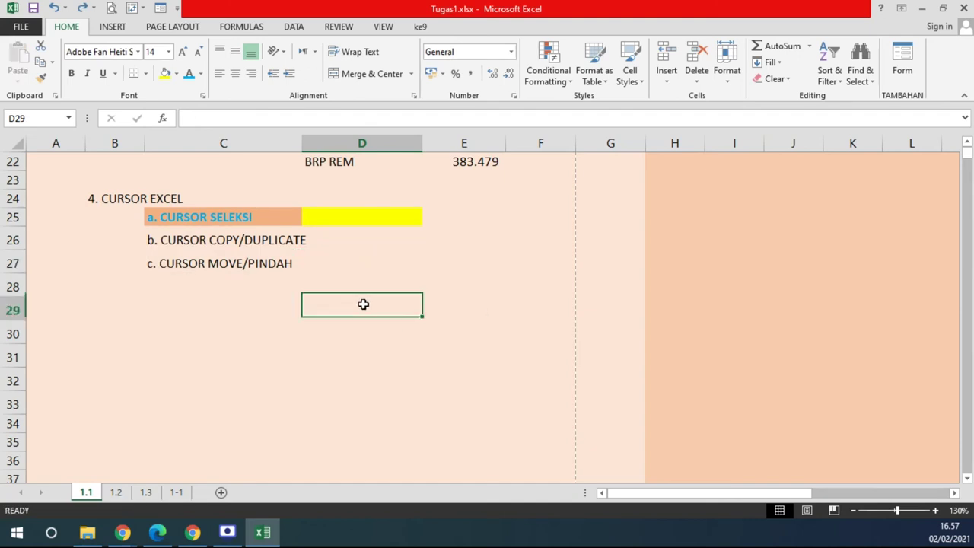
pyautogui.click(220, 263)
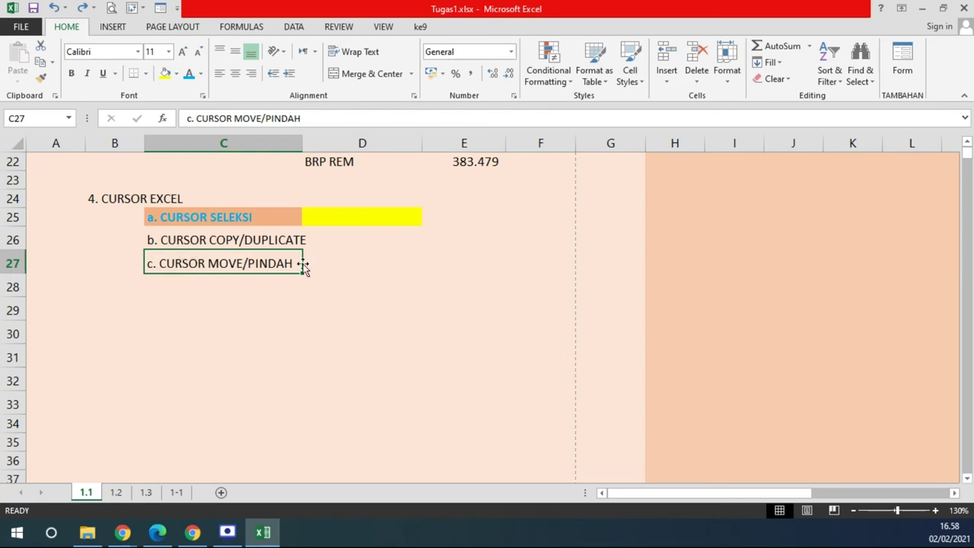
# Drag the three CURSOR entries via D29:D31 into C28:C30.
pyautogui.moveTo(226, 274)
pyautogui.mouseDown()
pyautogui.moveTo(394, 305)
pyautogui.moveTo(404, 296)
pyautogui.mouseUp()
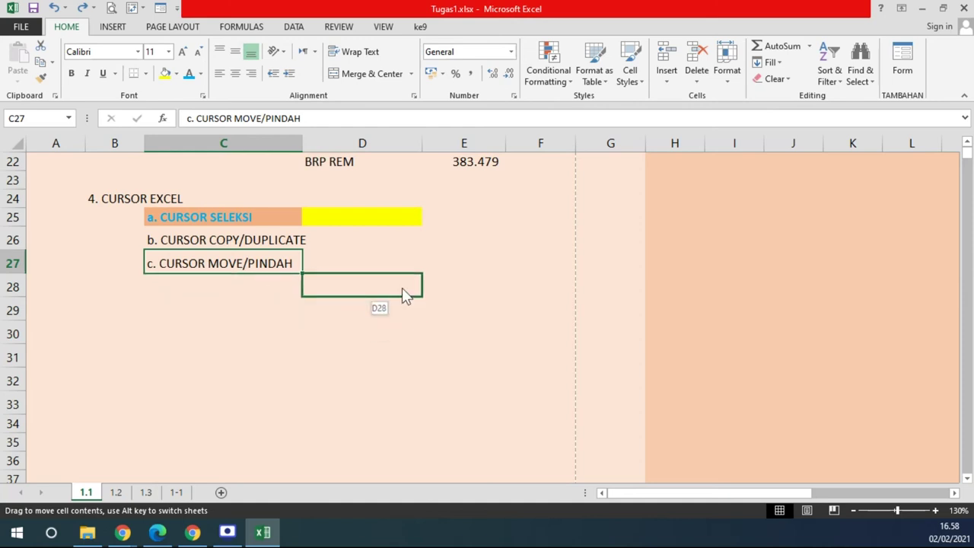
pyautogui.moveTo(402, 288)
pyautogui.mouseDown()
pyautogui.moveTo(453, 266)
pyautogui.moveTo(327, 322)
pyautogui.moveTo(330, 301)
pyautogui.moveTo(198, 266)
pyautogui.mouseUp()
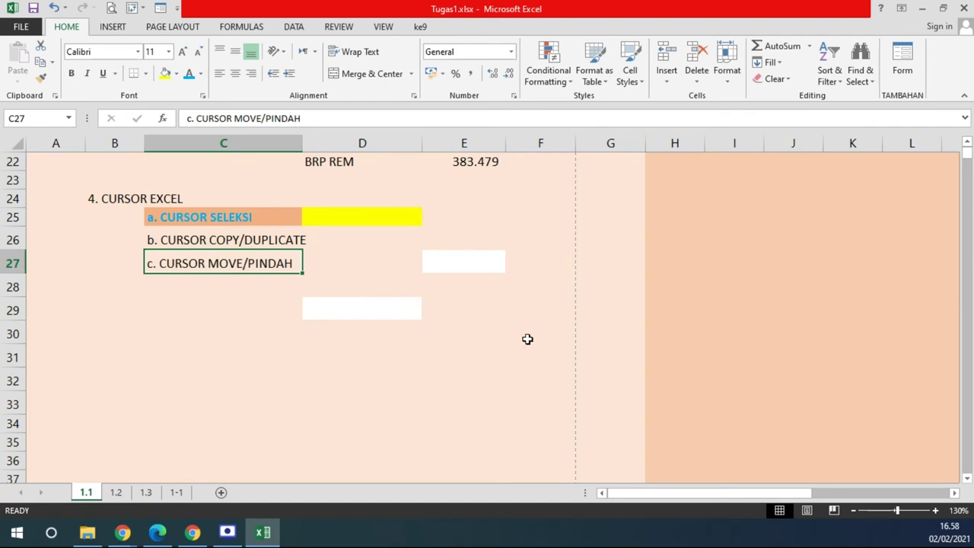
pyautogui.scroll(2, 517, 336)
pyautogui.moveTo(198, 322); pyautogui.dragTo(192, 370)
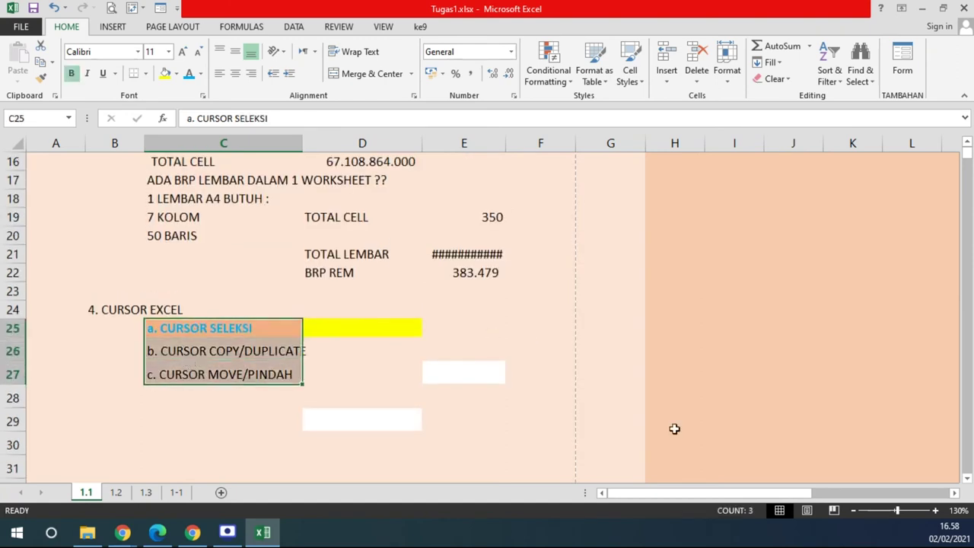
pyautogui.scroll(-2, 315, 293)
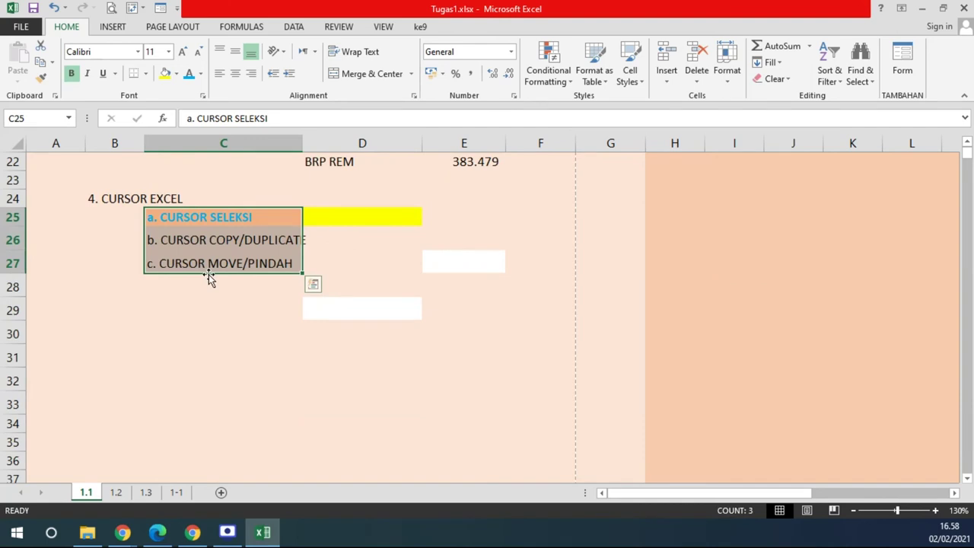
pyautogui.moveTo(209, 279); pyautogui.dragTo(319, 352)
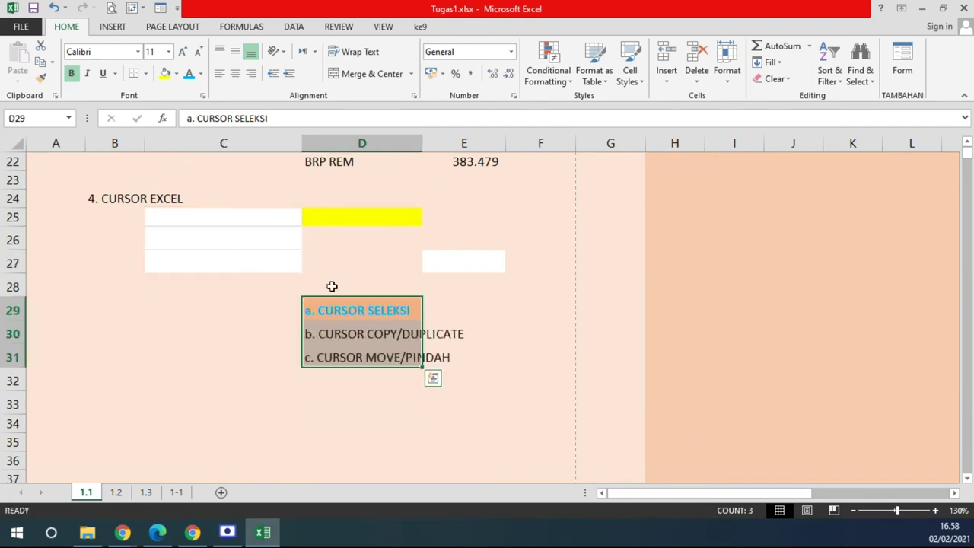
pyautogui.moveTo(333, 297); pyautogui.dragTo(203, 287)
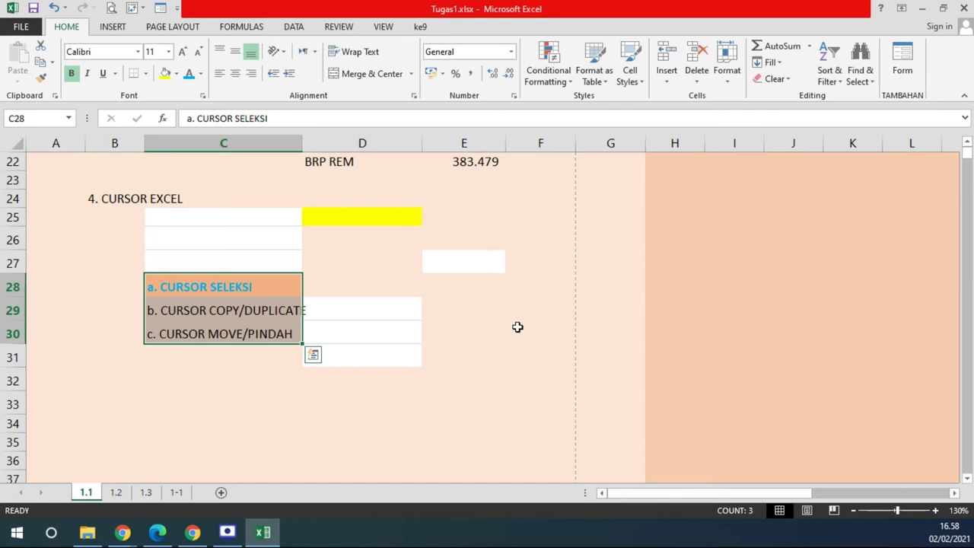
pyautogui.scroll(3, 517, 327)
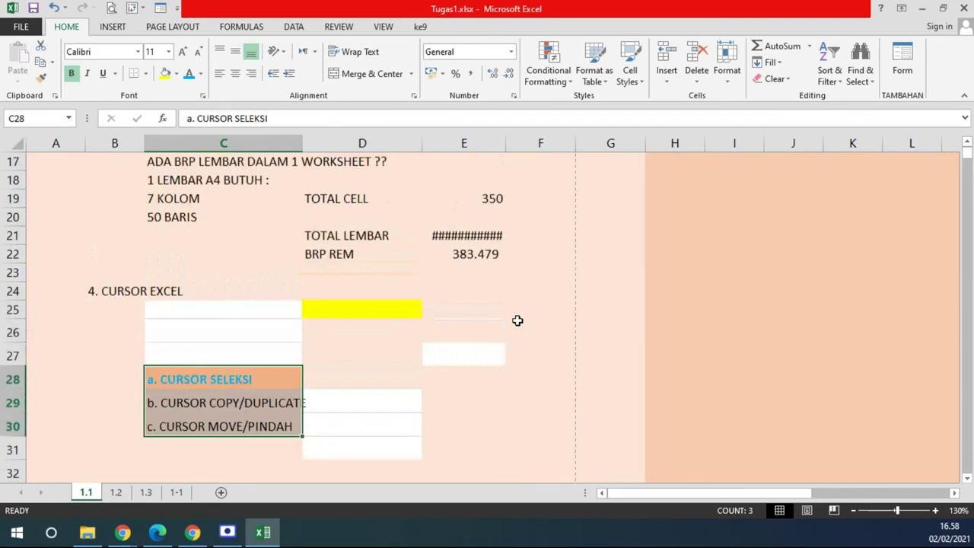
pyautogui.scroll(-2, 516, 320)
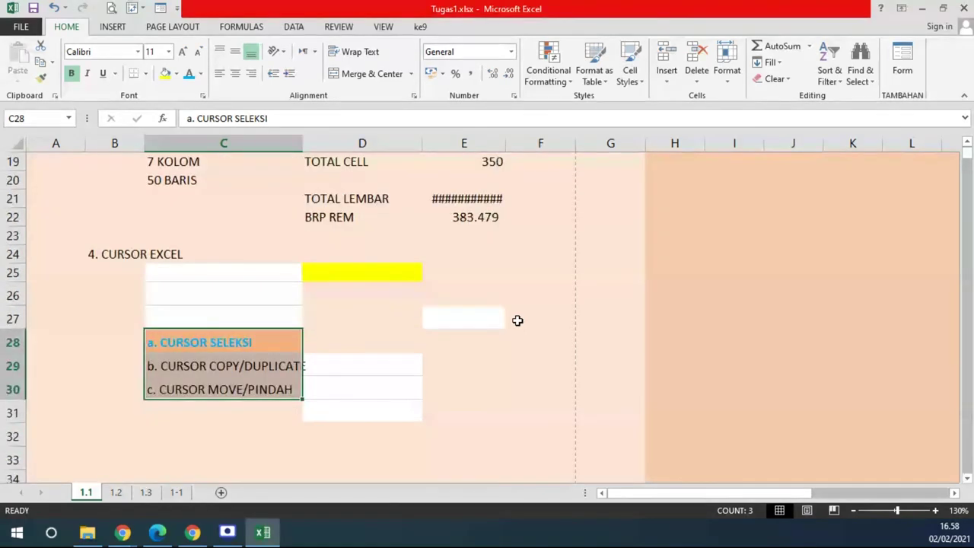
pyautogui.click(468, 323)
pyautogui.write('1 2 3')
pyautogui.press('Return')
pyautogui.write('4')
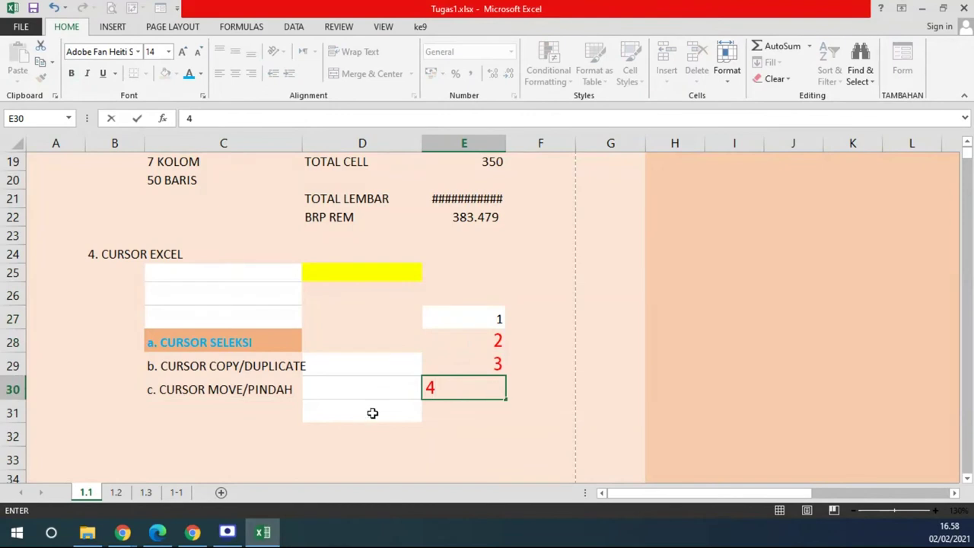
pyautogui.click(373, 413)
pyautogui.moveTo(258, 342)
pyautogui.mouseDown()
pyautogui.moveTo(254, 393)
pyautogui.moveTo(491, 390)
pyautogui.mouseUp()
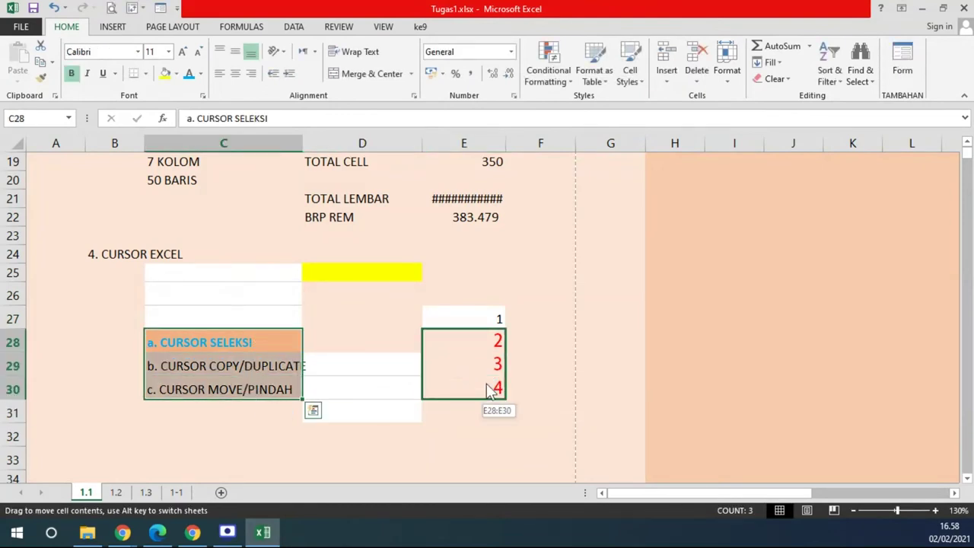
pyautogui.moveTo(491, 390); pyautogui.dragTo(492, 390)
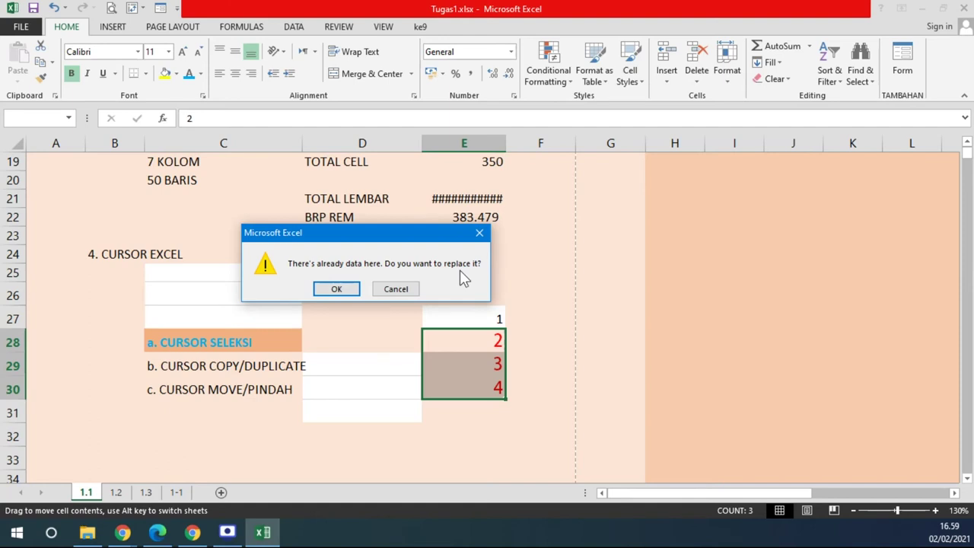
pyautogui.click(337, 293)
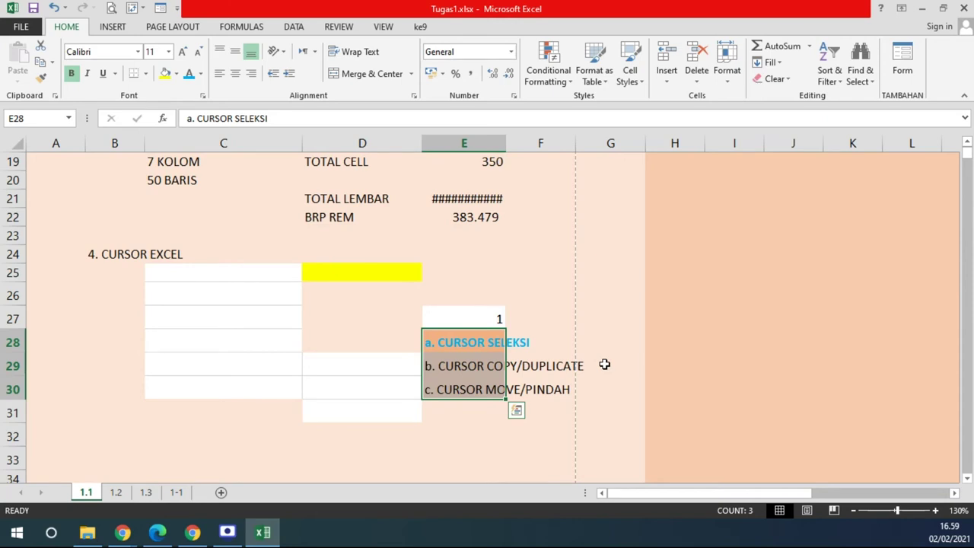
pyautogui.press('Escape')
pyautogui.click(55, 9)
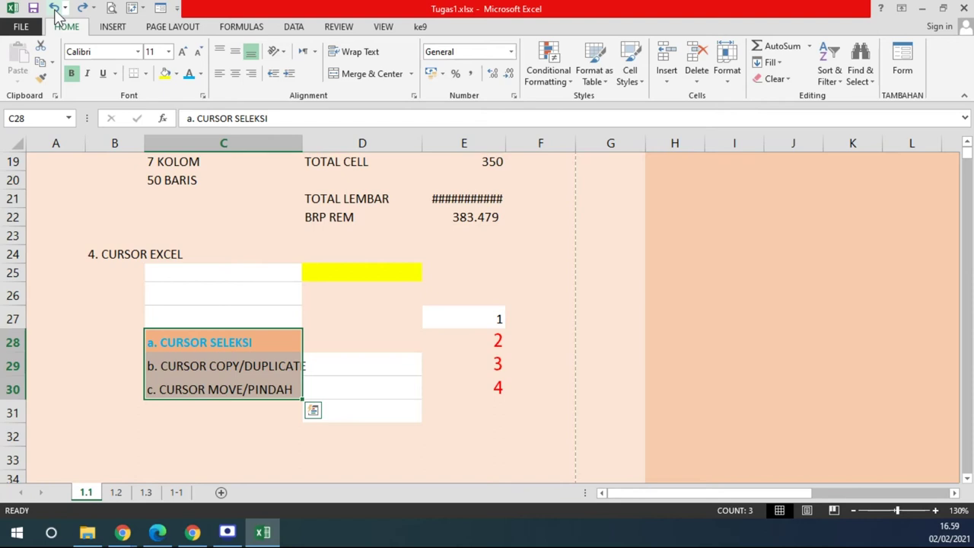
# Close Tugas1.xlsx without saving.
pyautogui.press('Escape')
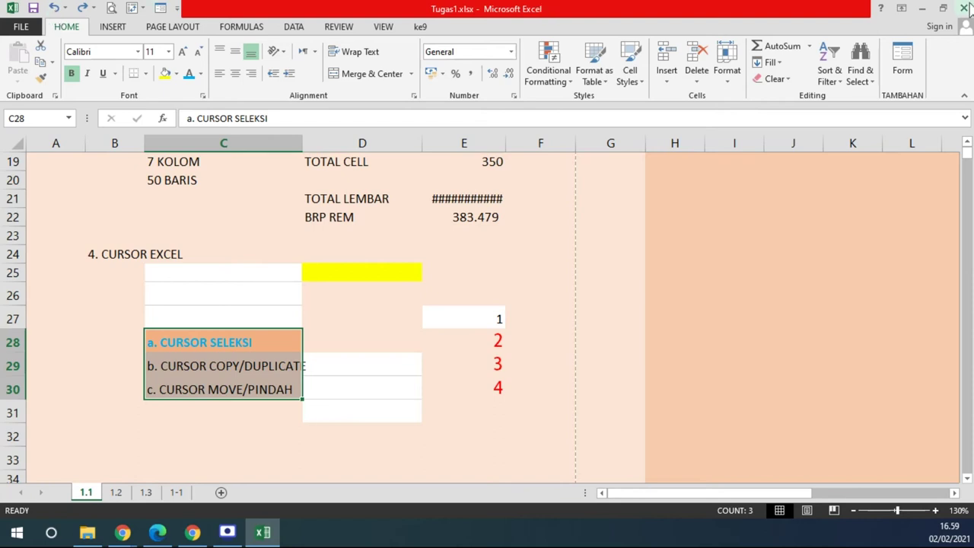
pyautogui.click(964, 8)
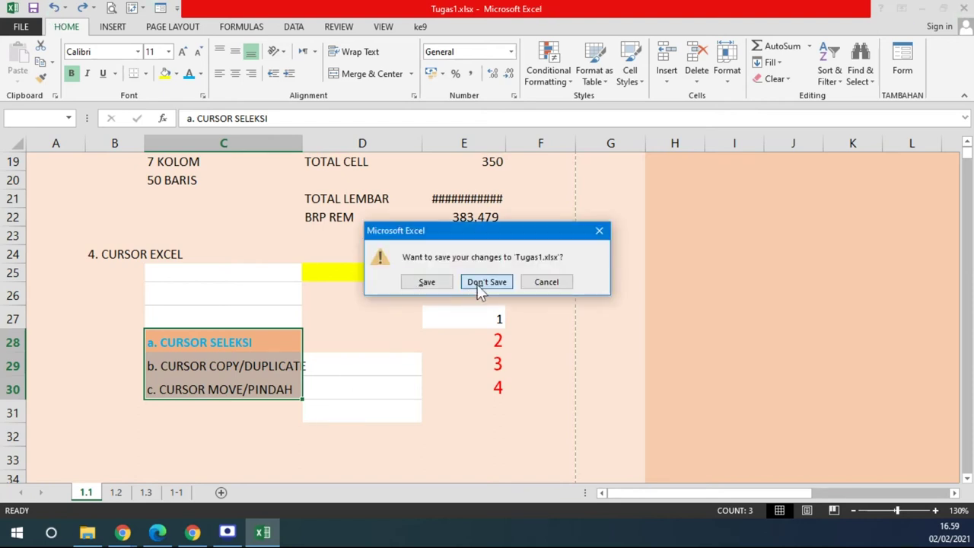
pyautogui.click(487, 281)
# Open the Excel > Excel_KE_KS_KP practice folder to reach Latih 1.xls.
pyautogui.doubleClick(210, 158)
pyautogui.click(221, 162)
pyautogui.doubleClick(221, 162)
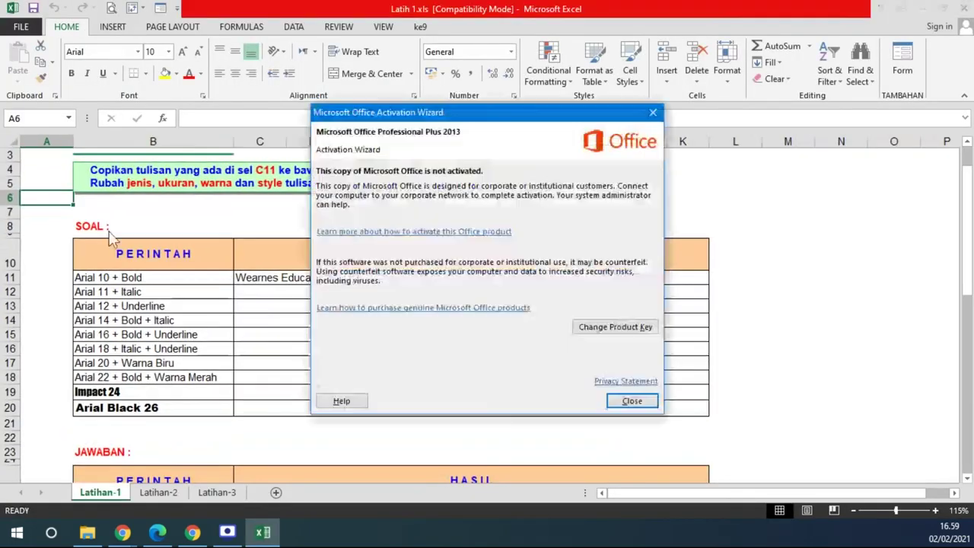
# Close the Office activation notice and select the Latihan-1 SOAL table in B10:K20.
pyautogui.click(624, 403)
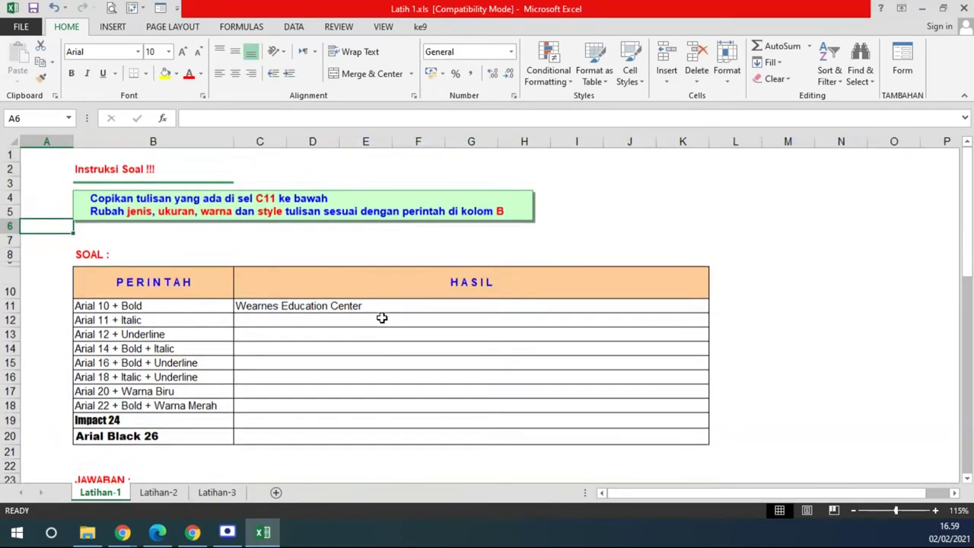
pyautogui.scroll(-2, 381, 317)
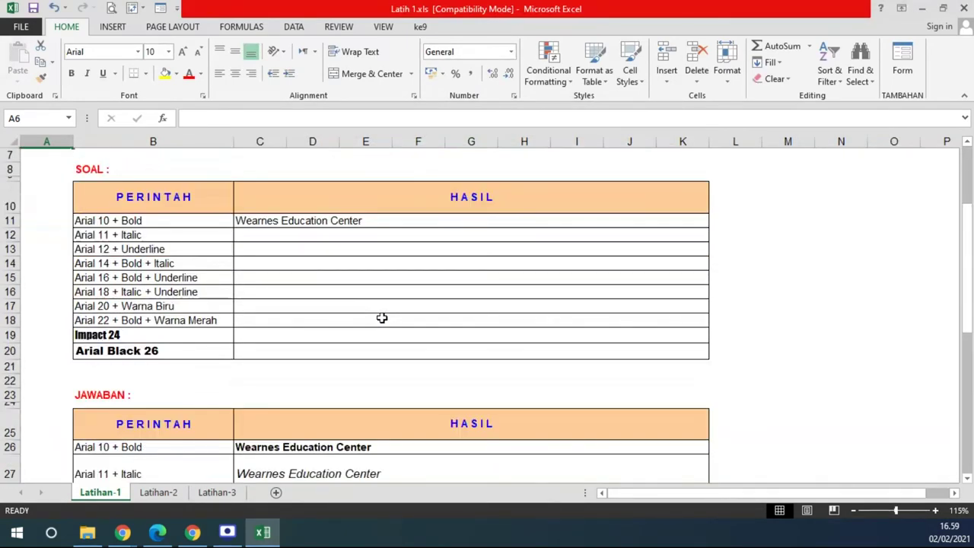
pyautogui.scroll(-1, 357, 281)
pyautogui.scroll(1, 228, 244)
pyautogui.click(114, 207)
pyautogui.moveTo(123, 222); pyautogui.dragTo(455, 352)
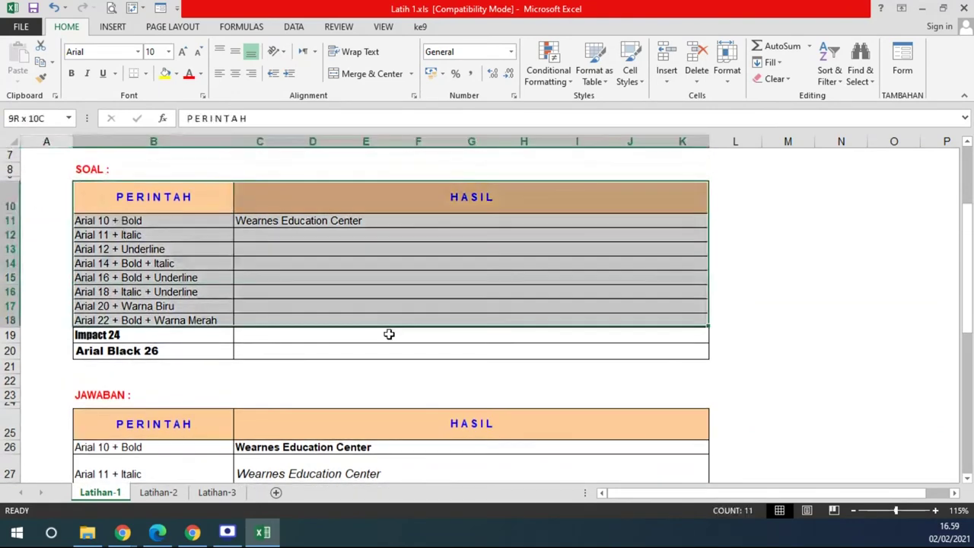
pyautogui.click(135, 220)
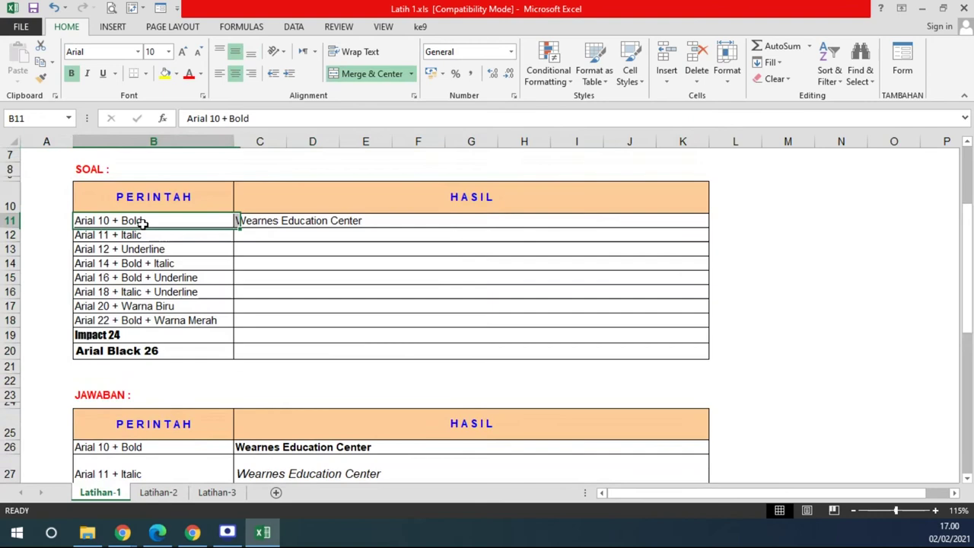
pyautogui.scroll(1, 143, 306)
pyautogui.scroll(1, 143, 305)
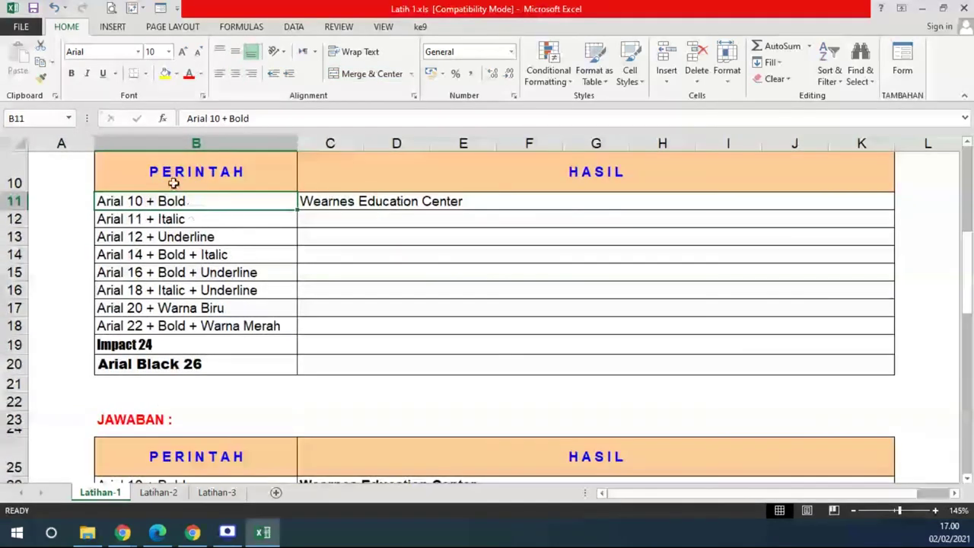
pyautogui.click(178, 183)
pyautogui.moveTo(174, 202); pyautogui.dragTo(215, 363)
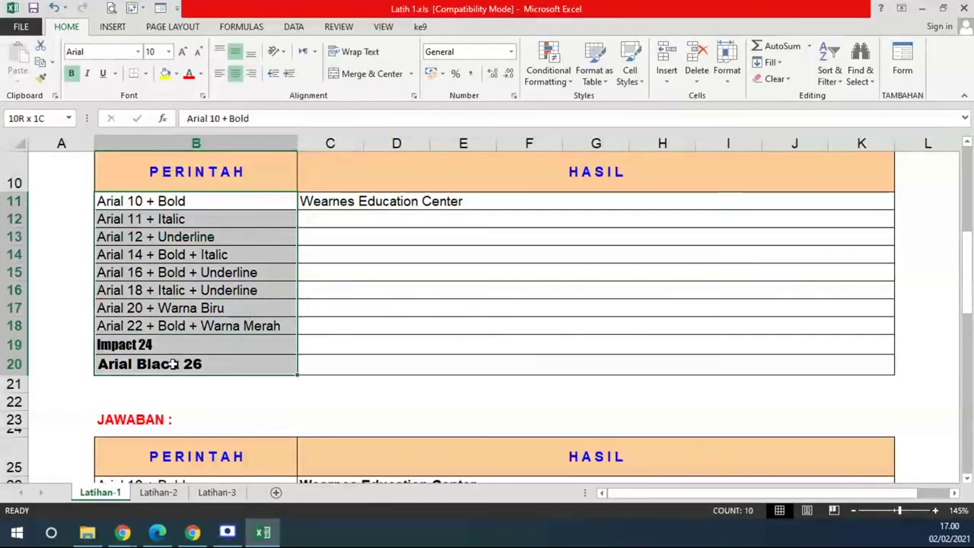
pyautogui.click(316, 204)
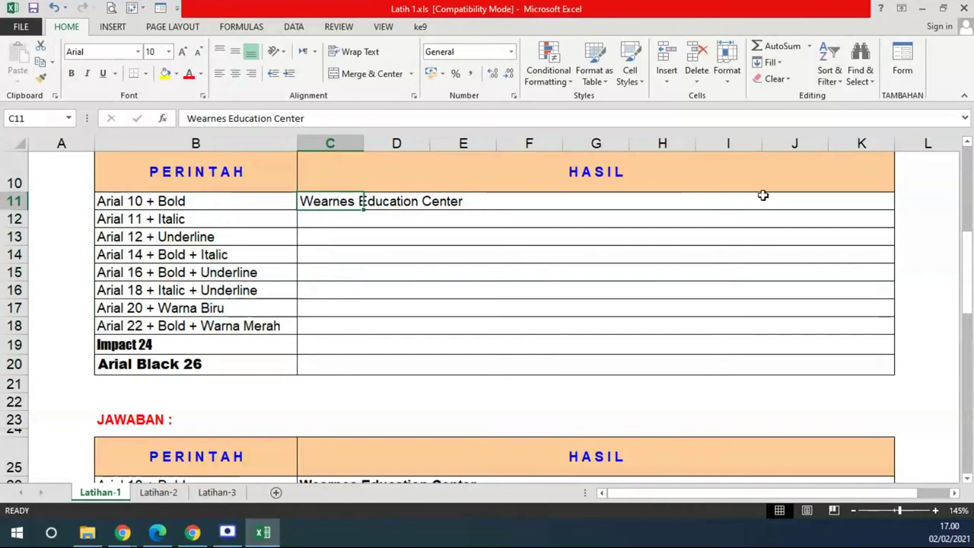
pyautogui.scroll(1, 574, 296)
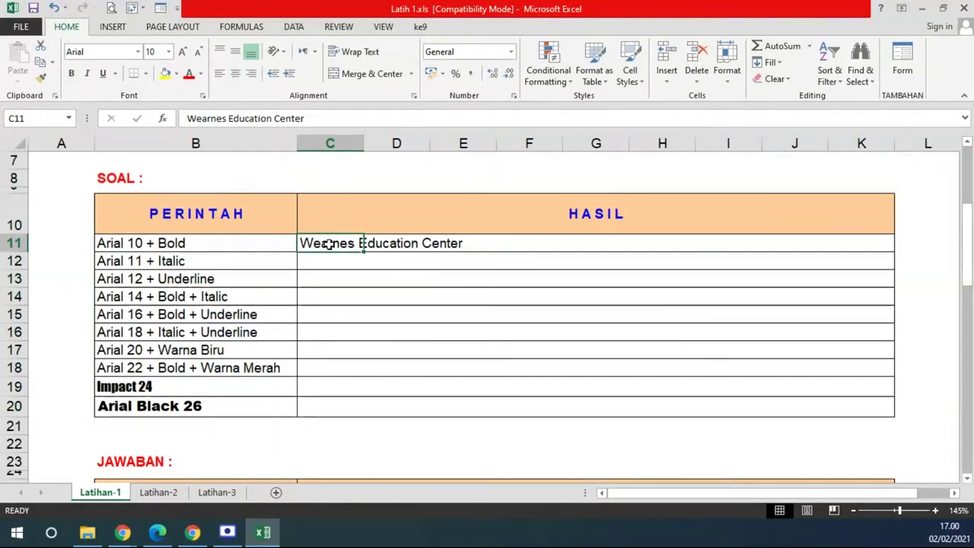
pyautogui.click(331, 143)
pyautogui.moveTo(332, 144)
pyautogui.mouseDown()
pyautogui.moveTo(464, 142)
pyautogui.moveTo(360, 153)
pyautogui.mouseUp()
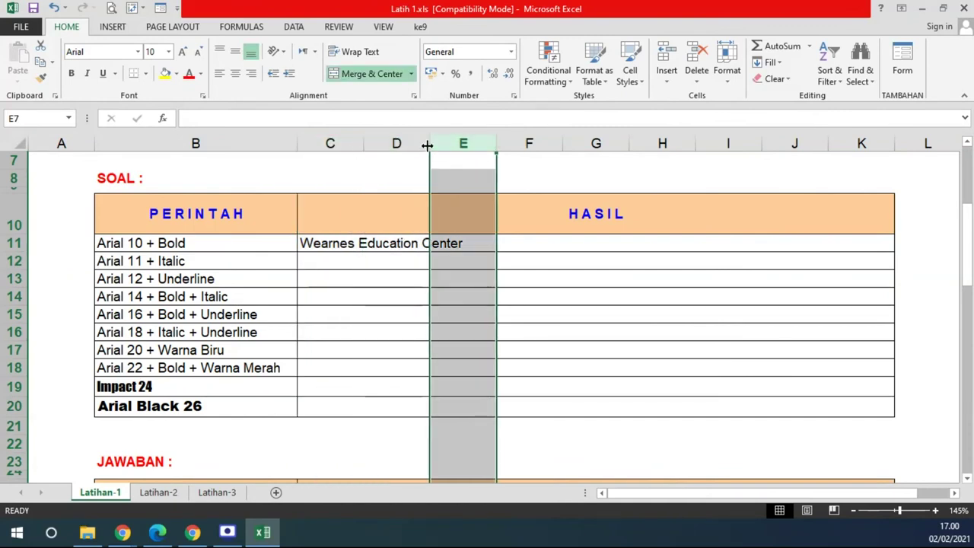
pyautogui.click(328, 244)
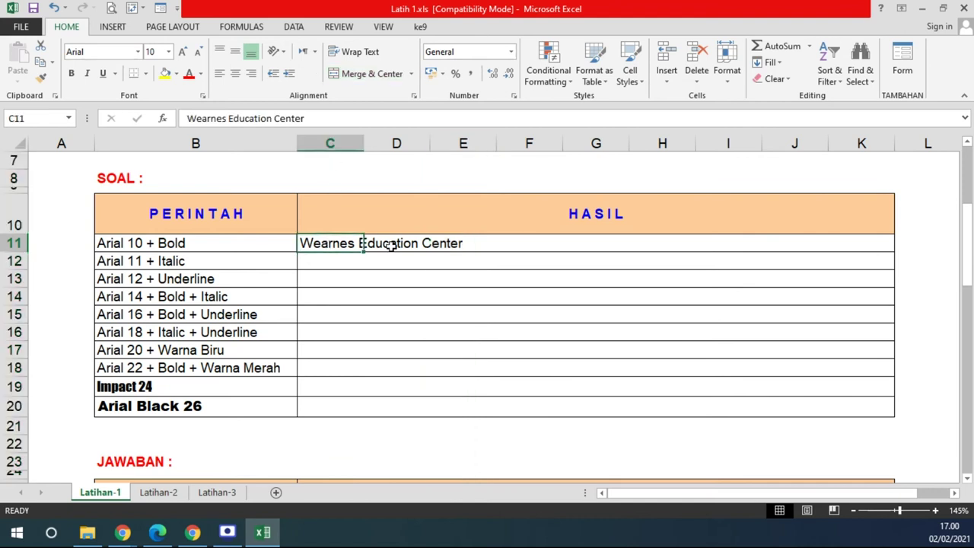
pyautogui.click(460, 246)
pyautogui.click(328, 244)
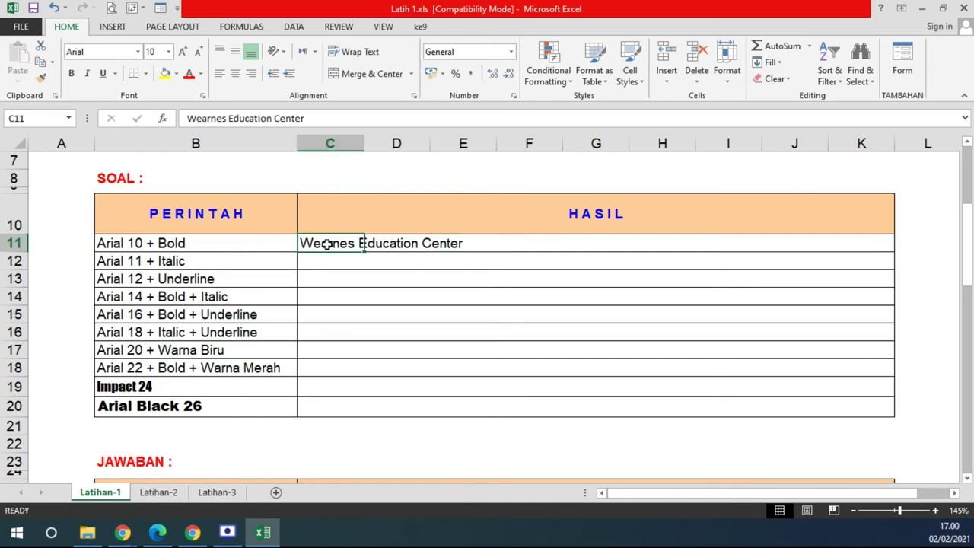
pyautogui.scroll(-1, 446, 255)
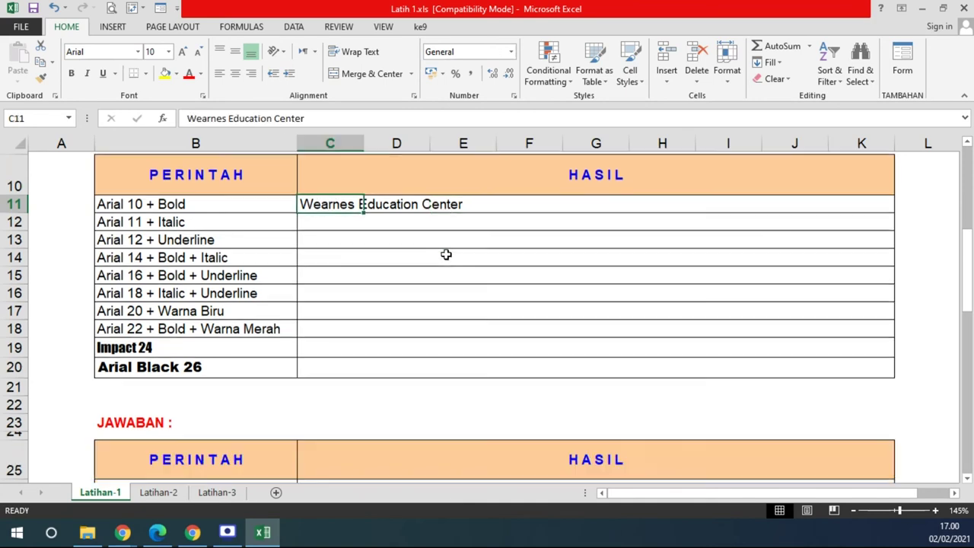
pyautogui.scroll(-3, 446, 255)
pyautogui.scroll(-2, 446, 255)
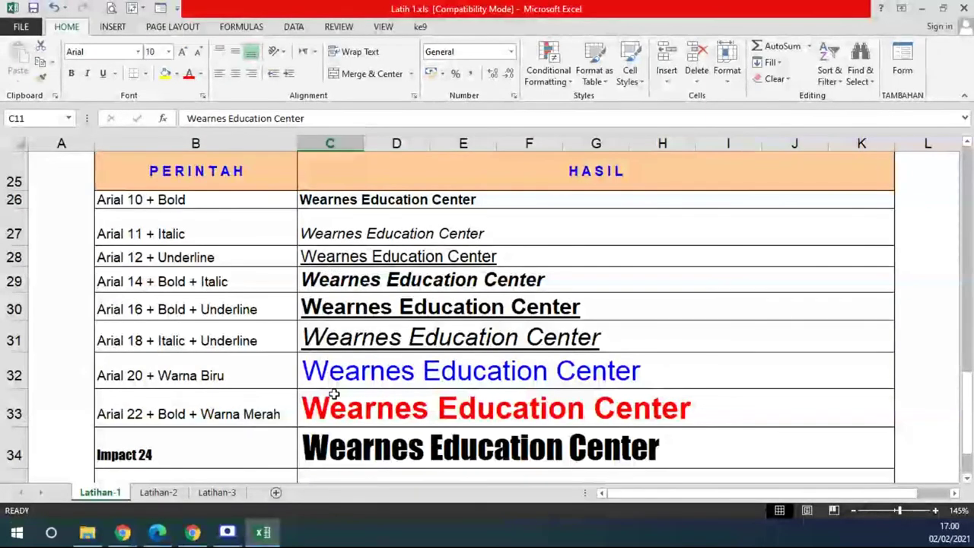
pyautogui.scroll(5, 414, 310)
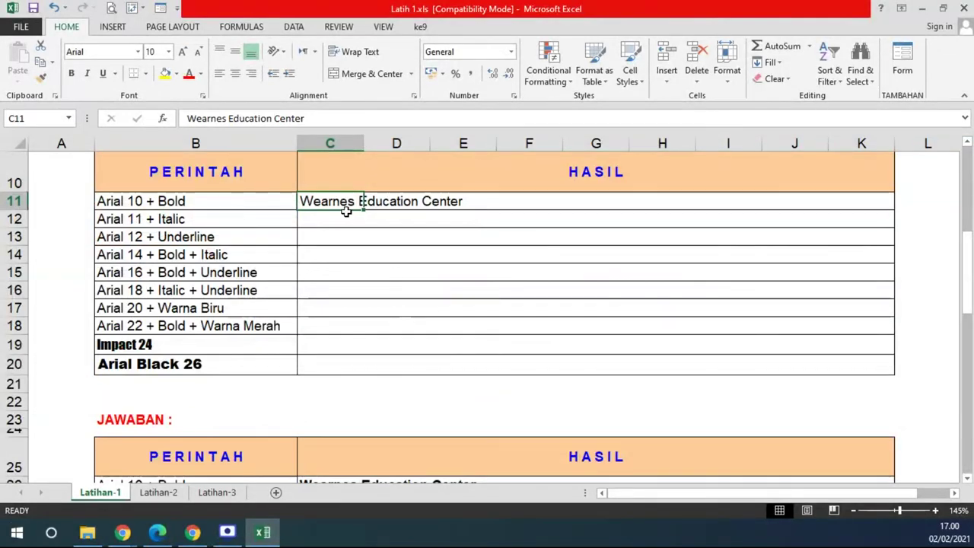
pyautogui.moveTo(326, 202); pyautogui.dragTo(453, 203)
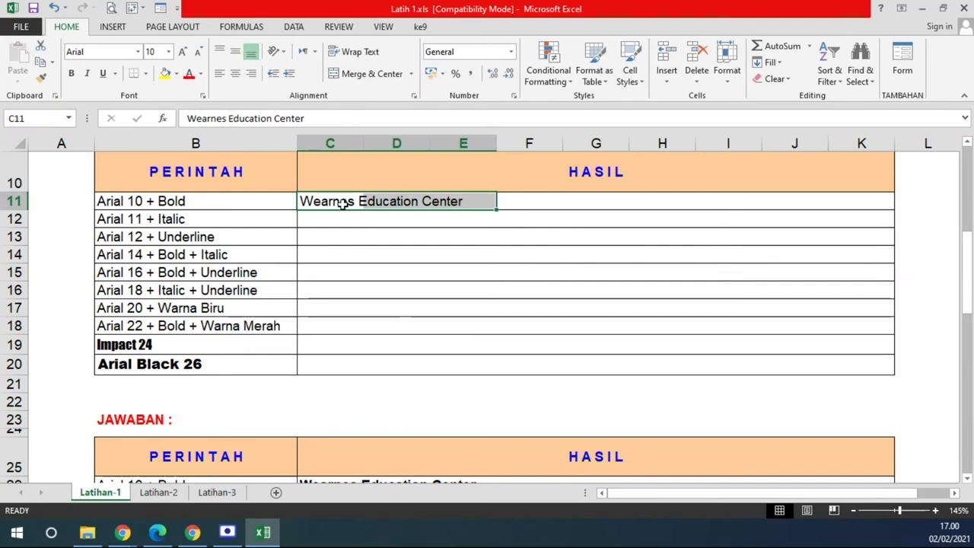
# Copy 'Wearnes Education Center' from C11 down through C20 with the fill handle.
pyautogui.click(466, 201)
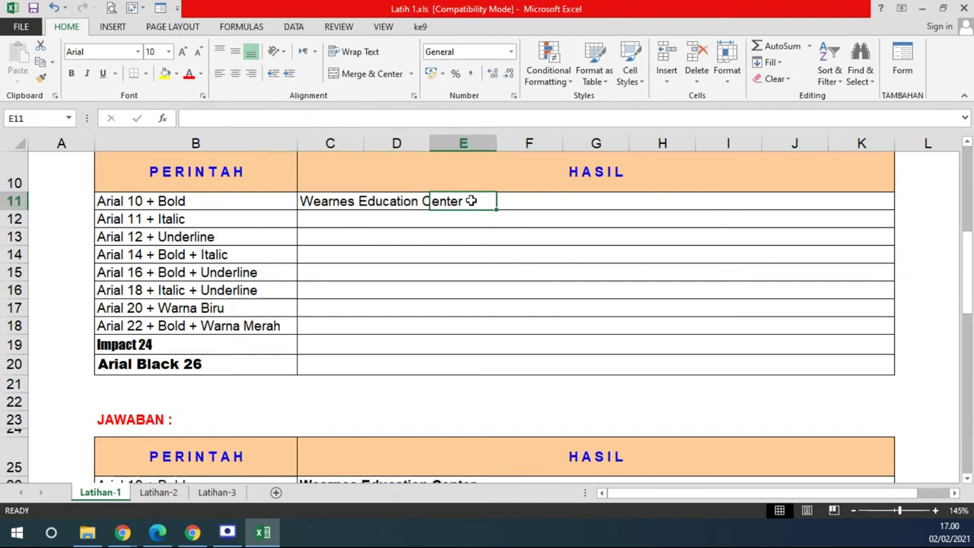
pyautogui.click(335, 204)
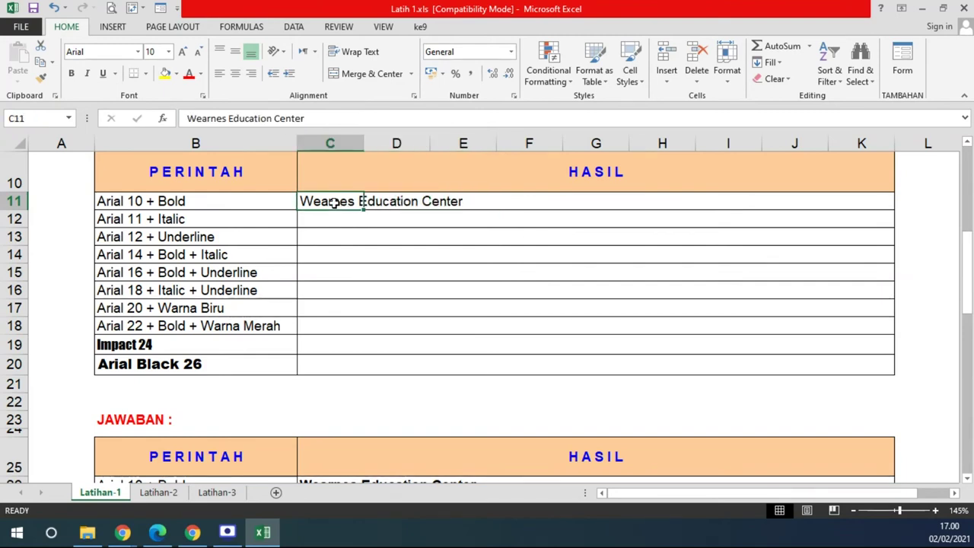
pyautogui.moveTo(365, 213); pyautogui.dragTo(353, 373)
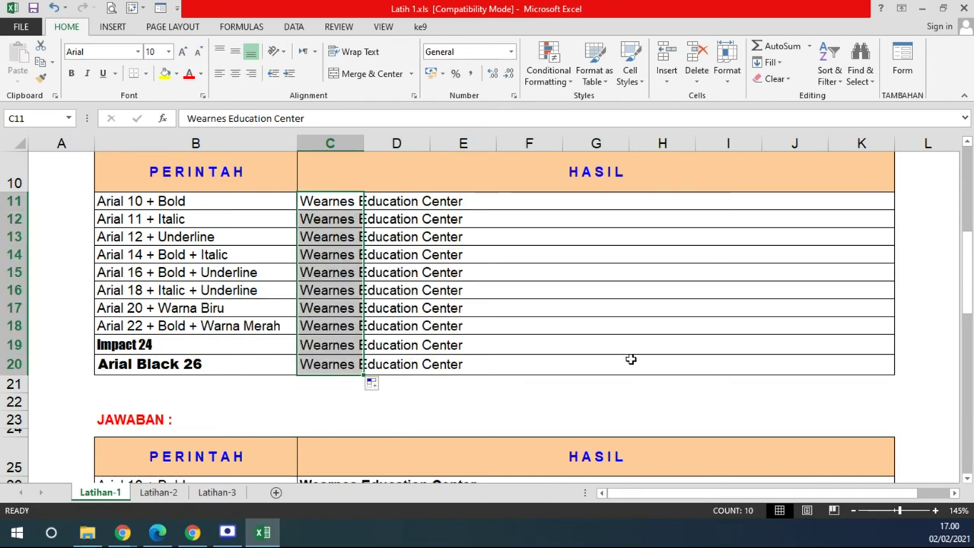
pyautogui.click(631, 359)
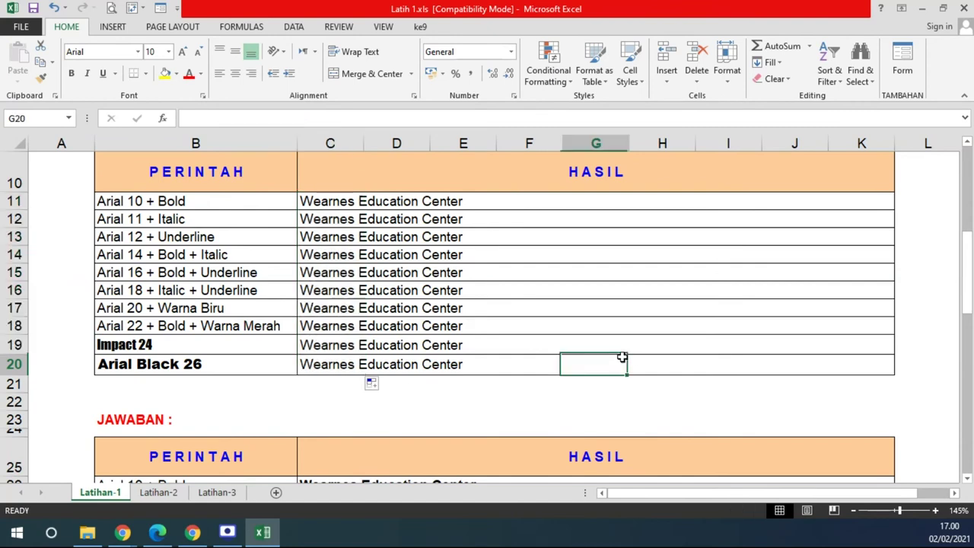
pyautogui.scroll(1, 348, 190)
pyautogui.moveTo(139, 200); pyautogui.dragTo(607, 409)
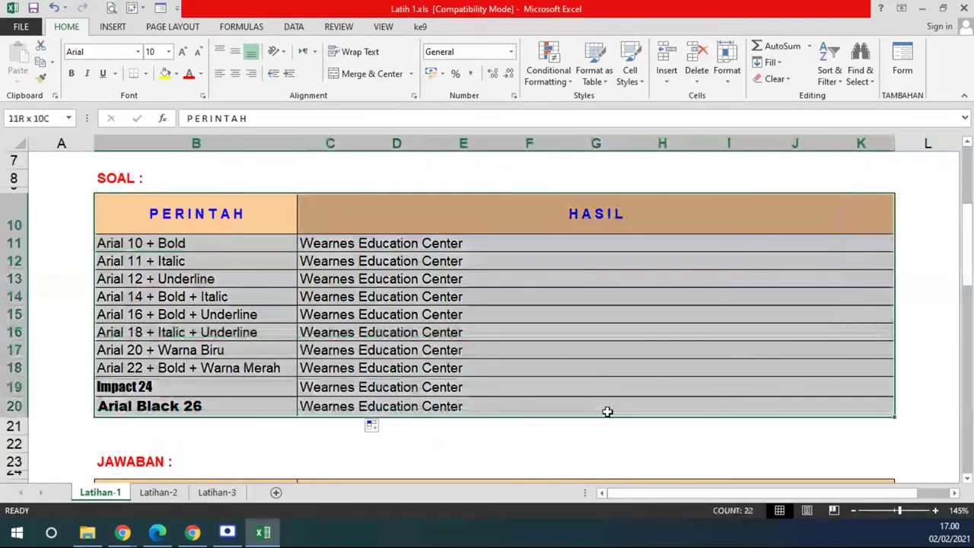
# Clear the existing borders and fill colour from the SOAL table.
pyautogui.click(146, 73)
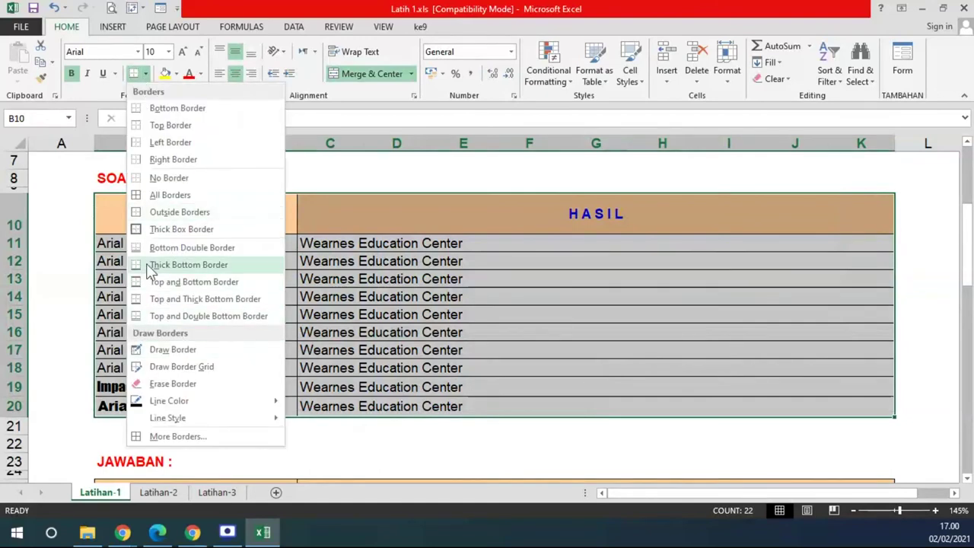
pyautogui.click(169, 177)
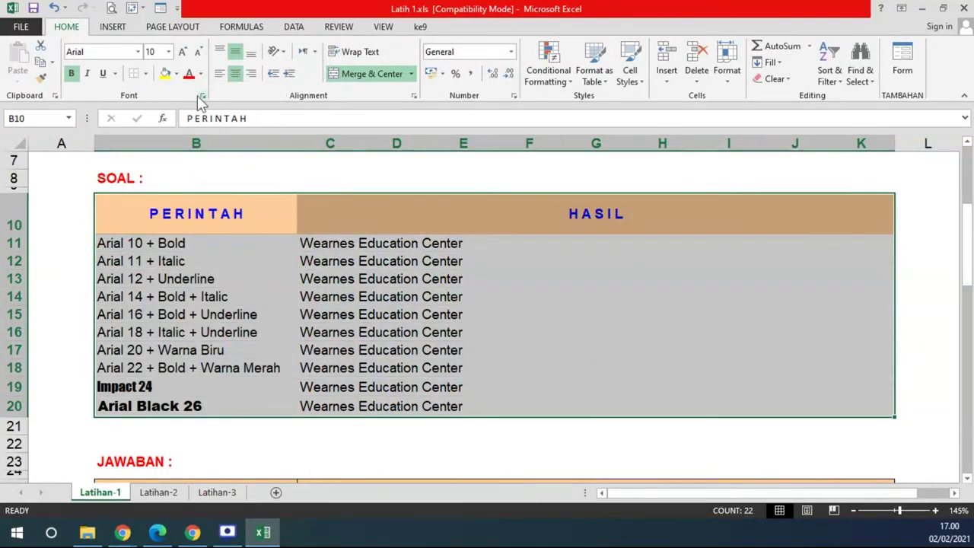
pyautogui.click(176, 74)
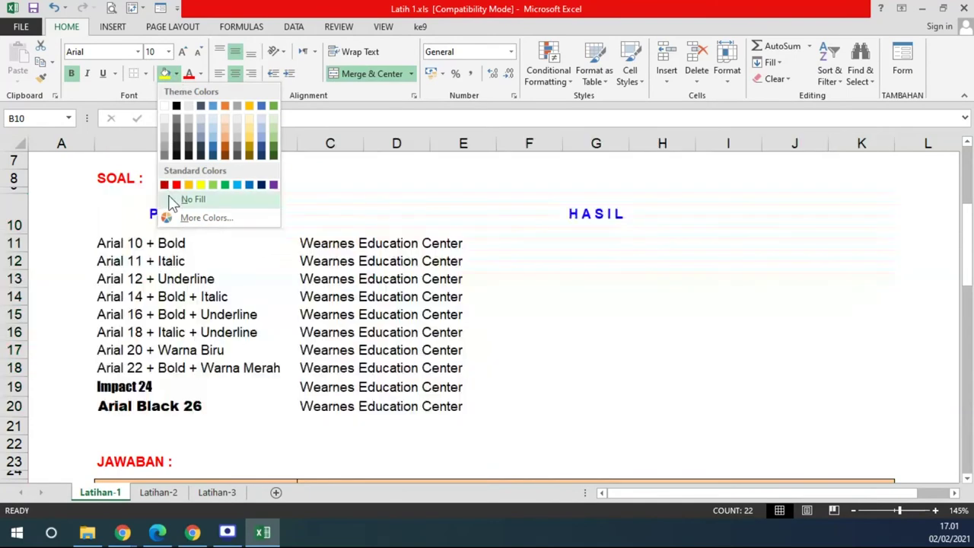
pyautogui.click(190, 200)
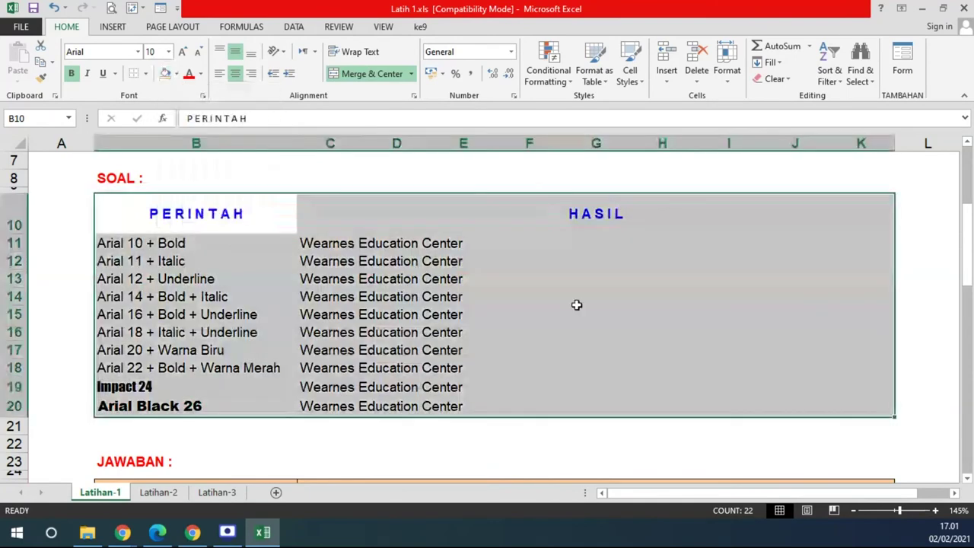
pyautogui.click(641, 317)
# Apply All Borders to B10:K20, from the PERINTAH/HASIL header to row 20.
pyautogui.click(126, 220)
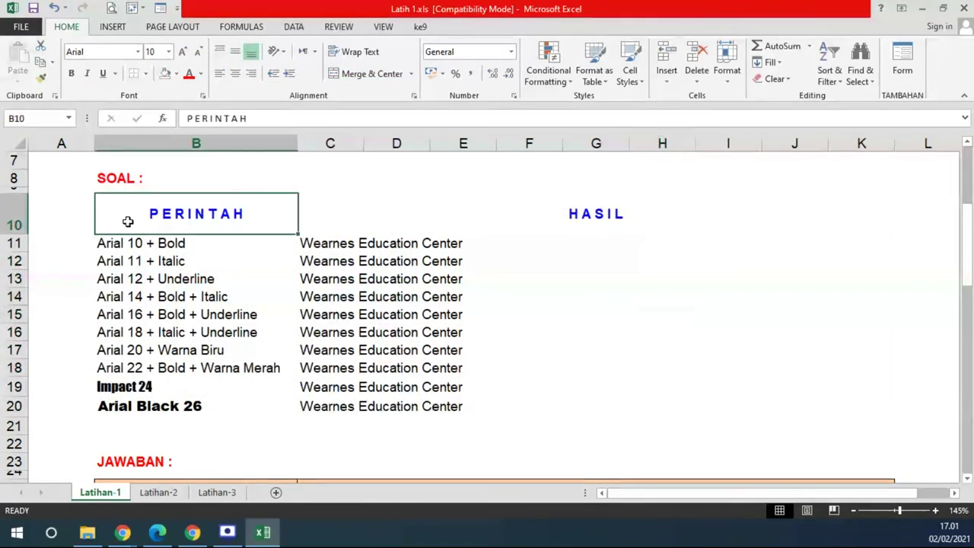
pyautogui.moveTo(166, 219); pyautogui.dragTo(475, 220)
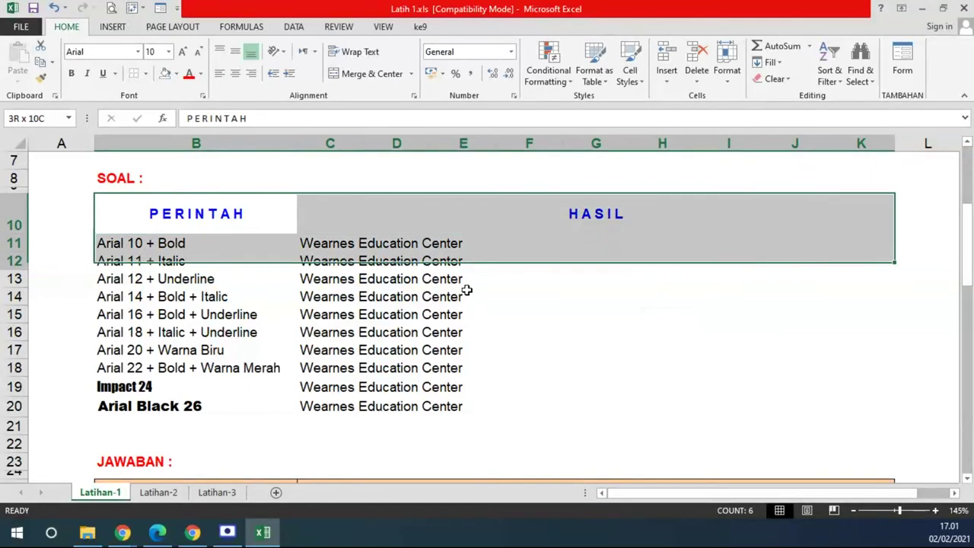
pyautogui.moveTo(475, 220); pyautogui.dragTo(436, 406)
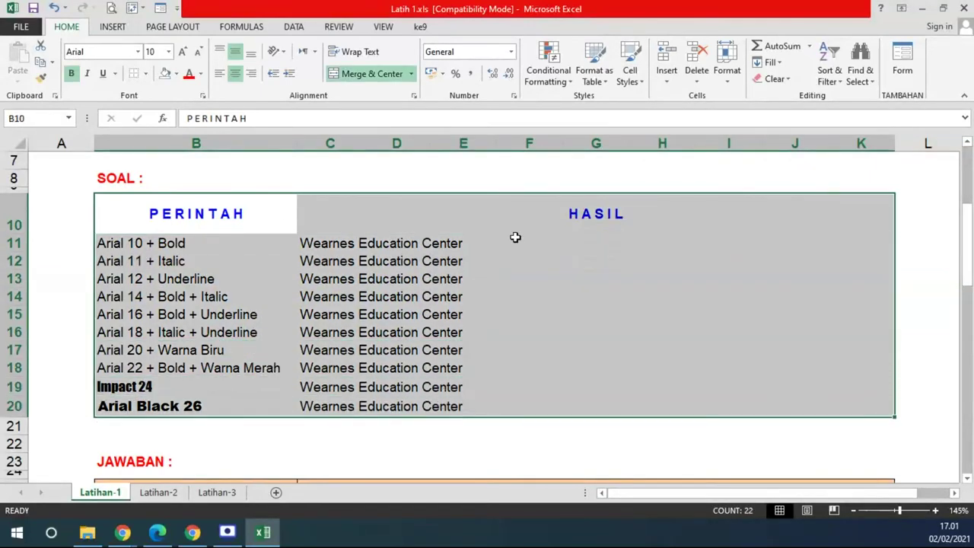
pyautogui.click(145, 73)
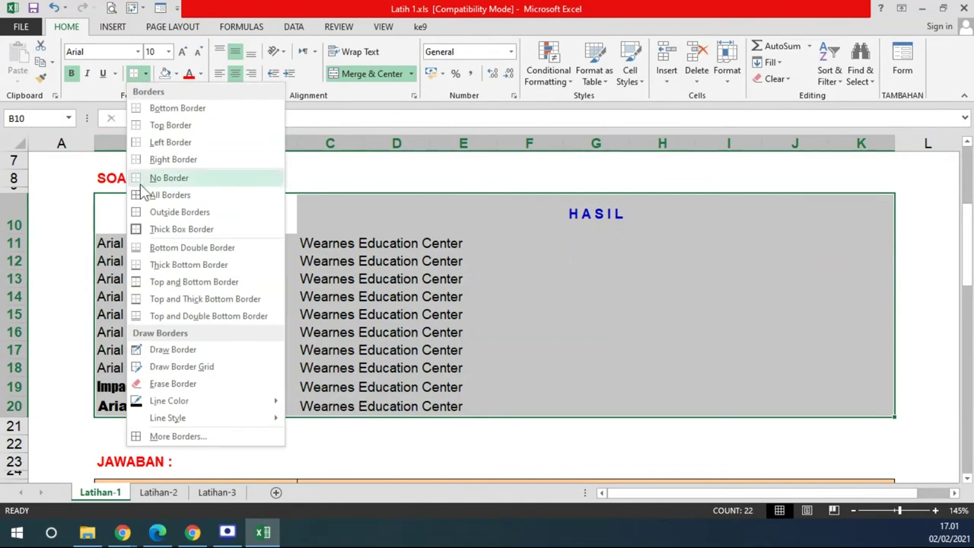
pyautogui.click(164, 194)
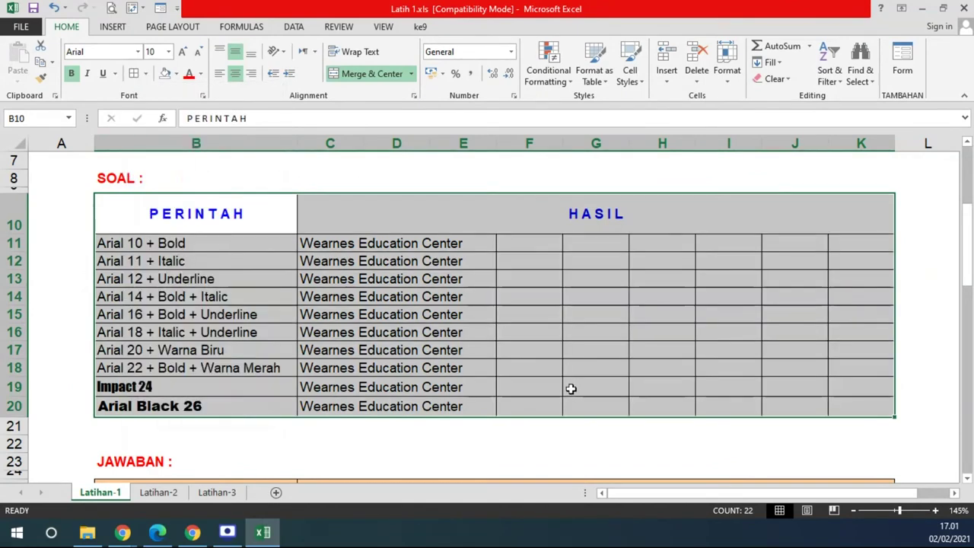
pyautogui.click(571, 389)
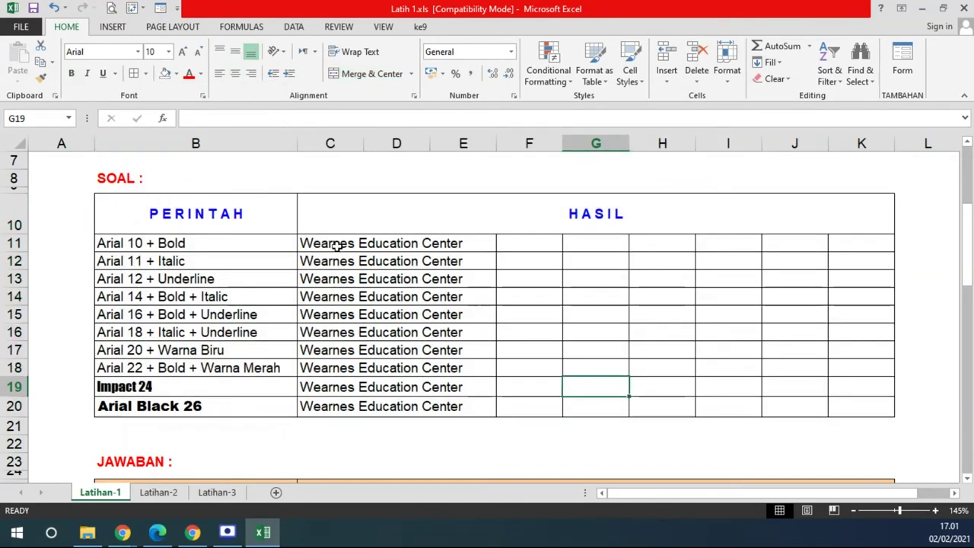
pyautogui.moveTo(335, 245); pyautogui.dragTo(535, 270)
pyautogui.click(632, 314)
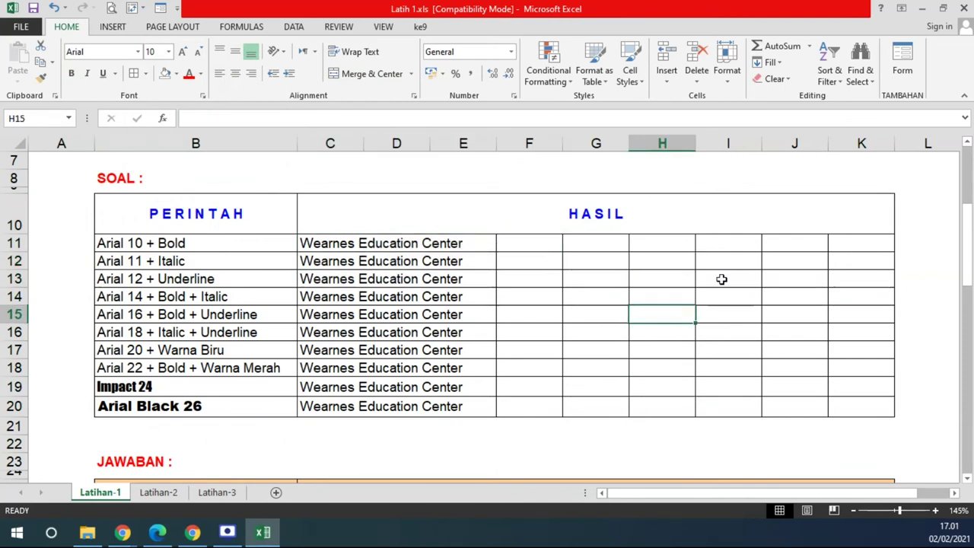
pyautogui.click(327, 242)
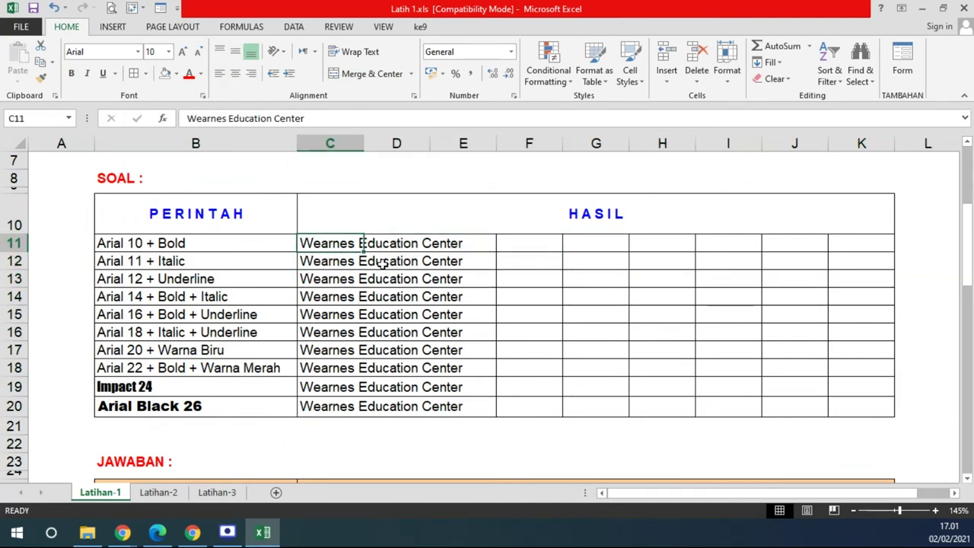
# Turn off the inside vertical and horizontal borders of C11:K20 in More Borders, keeping only the outline.
pyautogui.moveTo(383, 262); pyautogui.dragTo(842, 405)
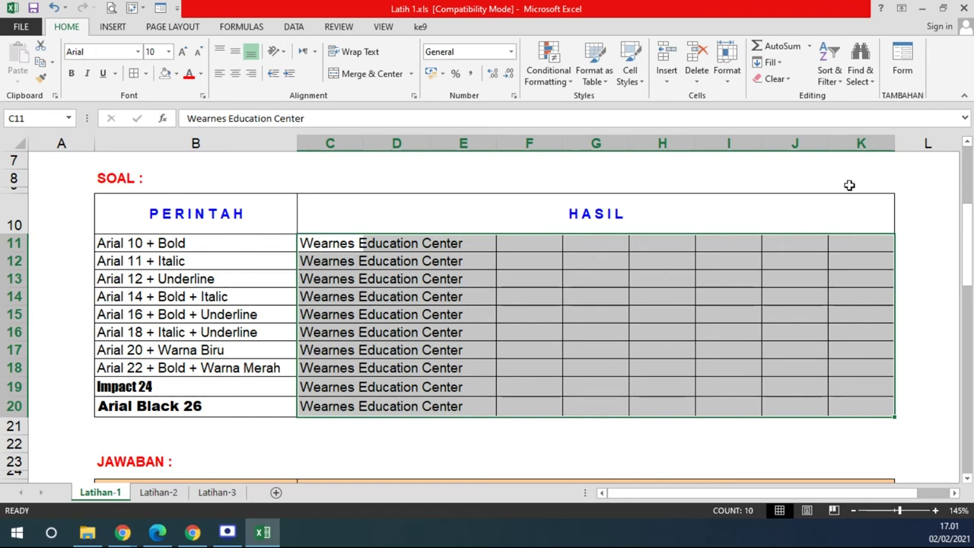
pyautogui.click(147, 74)
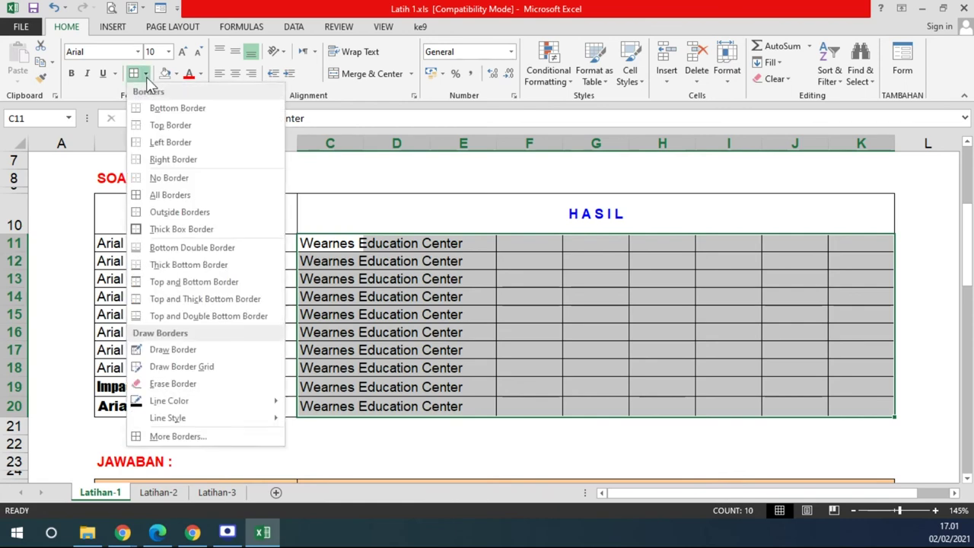
pyautogui.click(156, 438)
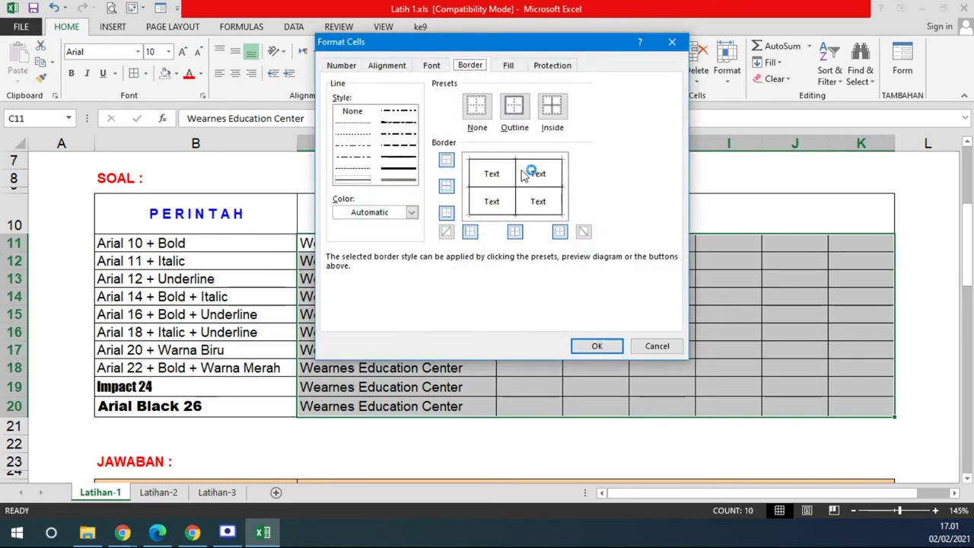
pyautogui.click(518, 175)
pyautogui.click(533, 188)
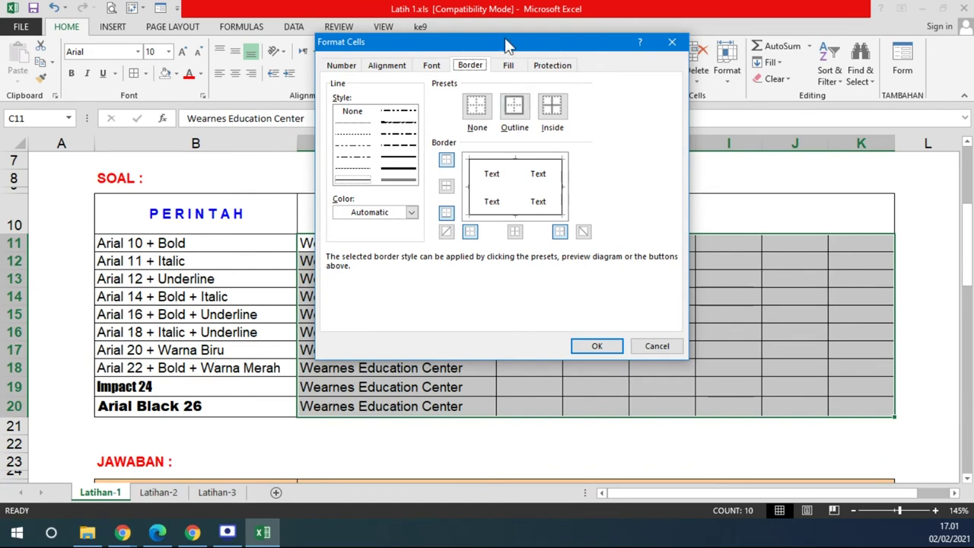
pyautogui.moveTo(506, 43); pyautogui.dragTo(82, 26)
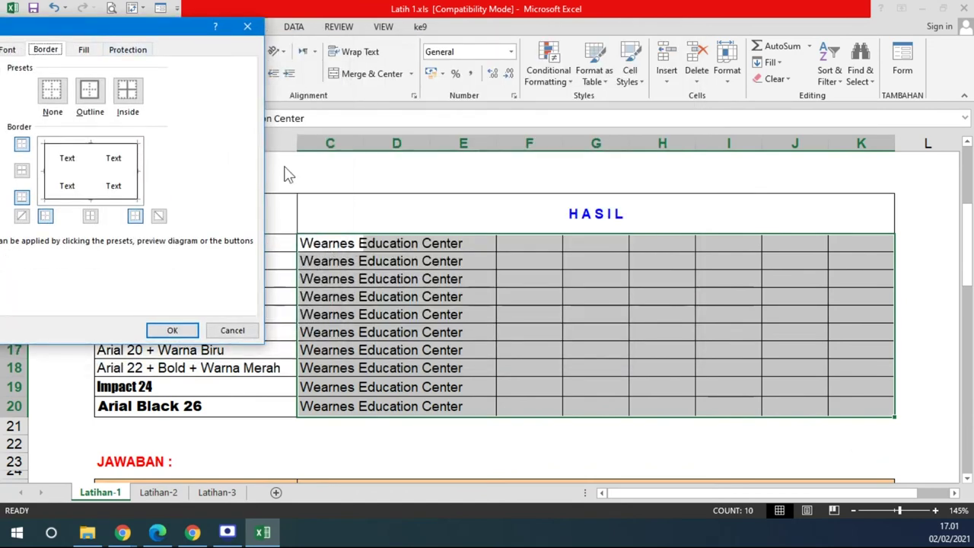
pyautogui.moveTo(150, 30); pyautogui.dragTo(383, 29)
pyautogui.click(327, 166)
pyautogui.click(299, 174)
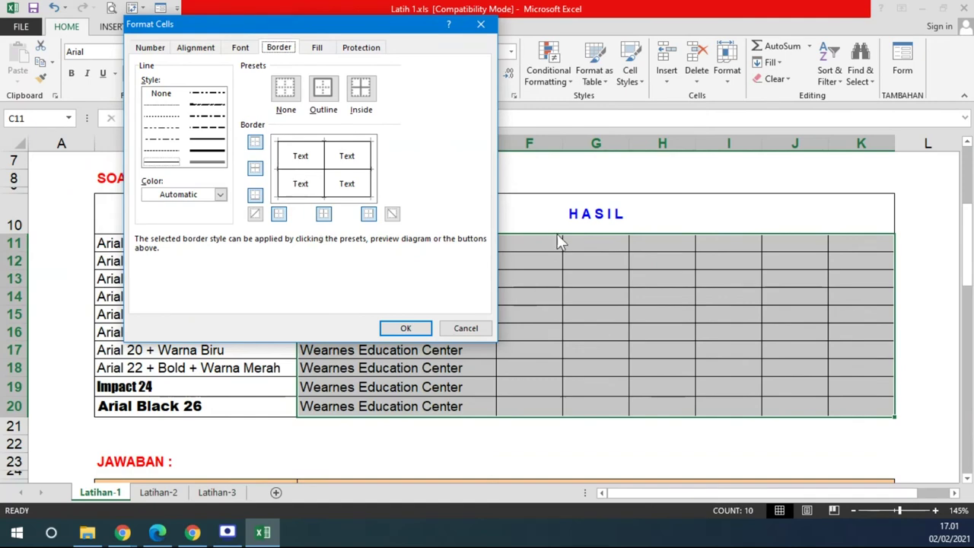
pyautogui.click(325, 153)
pyautogui.click(341, 170)
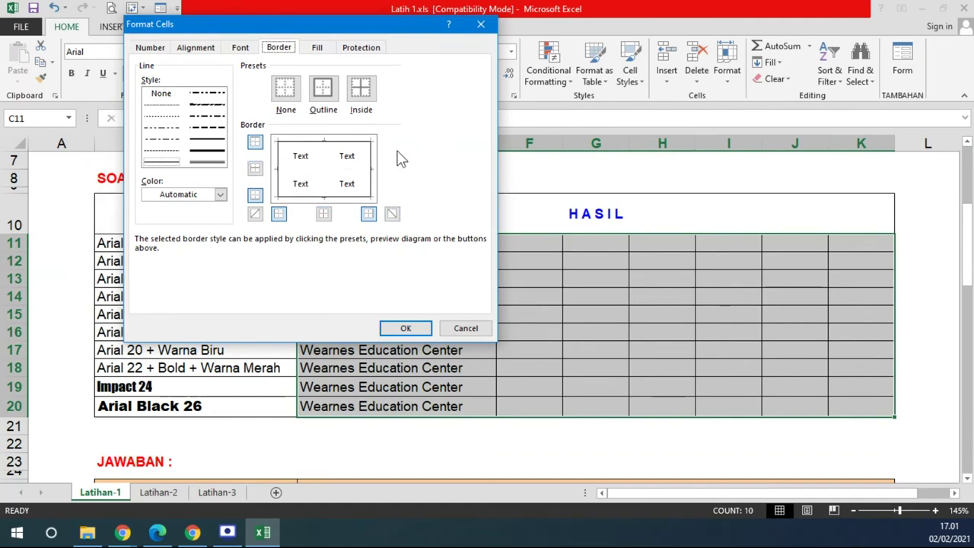
pyautogui.click(406, 328)
pyautogui.click(569, 300)
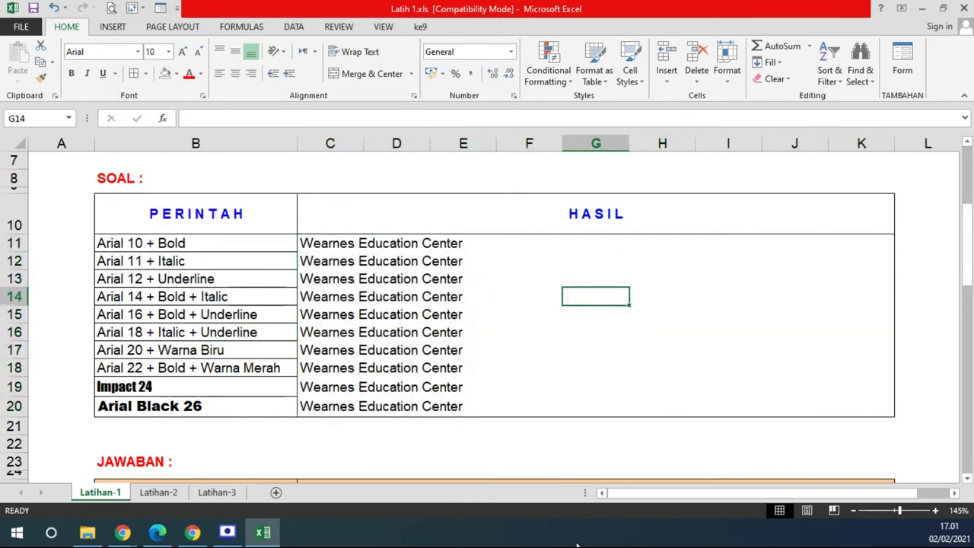
# Add inside horizontal borders to C11:K20 via More Borders, leaving no vertical lines.
pyautogui.scroll(-2, 507, 423)
pyautogui.scroll(1, 506, 422)
pyautogui.scroll(-1, 517, 370)
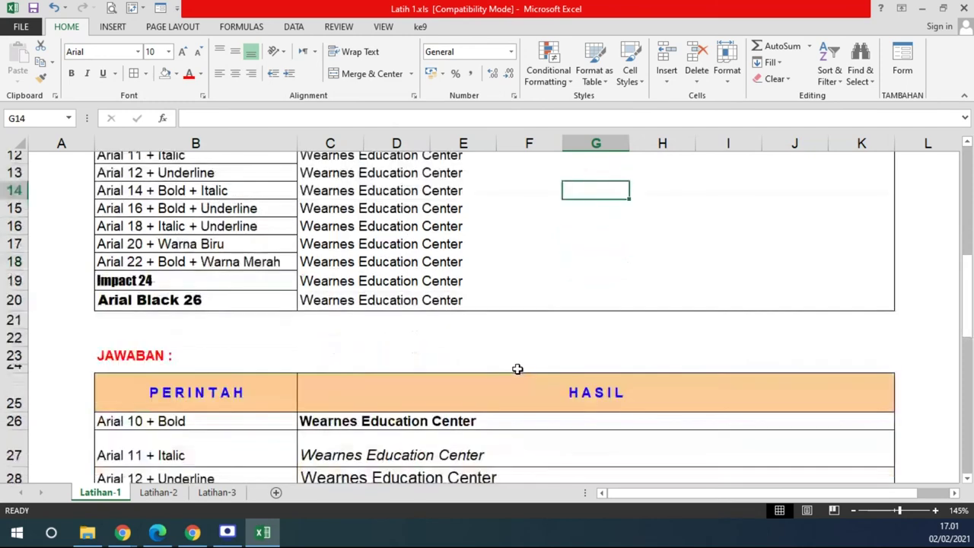
pyautogui.scroll(1, 502, 305)
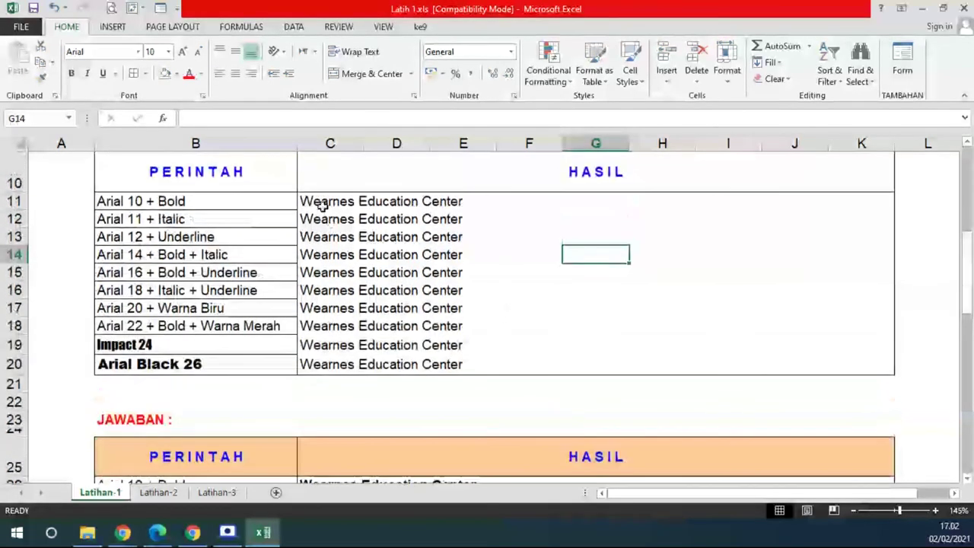
pyautogui.moveTo(316, 196); pyautogui.dragTo(751, 261)
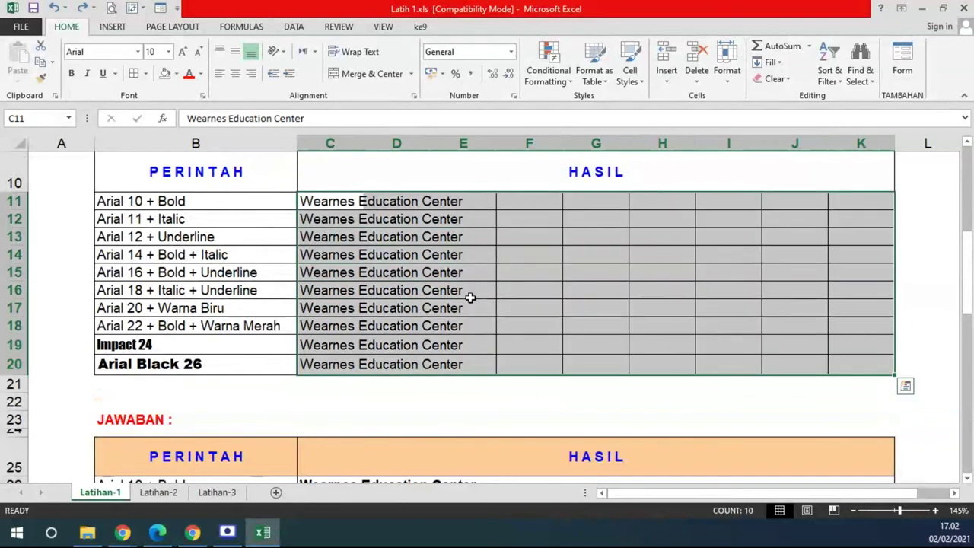
pyautogui.click(148, 74)
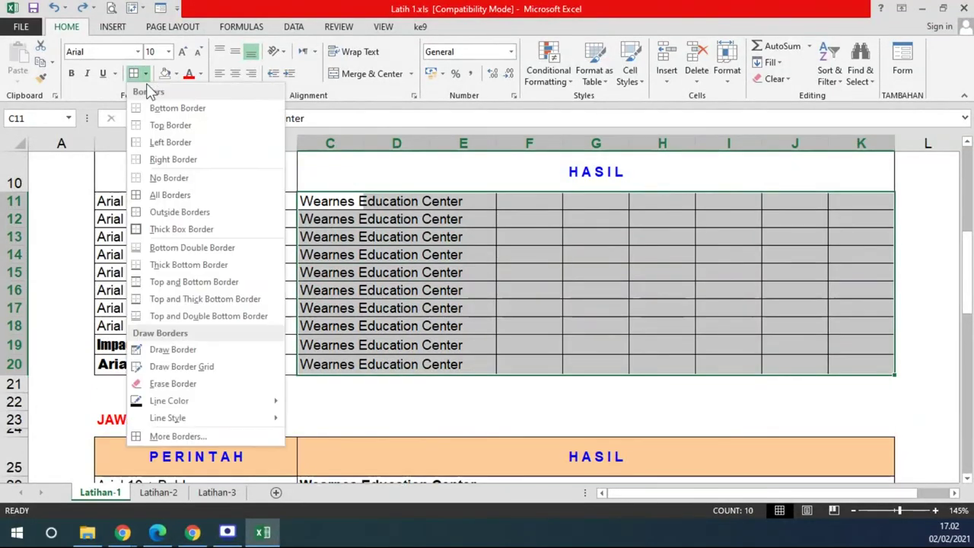
pyautogui.click(174, 431)
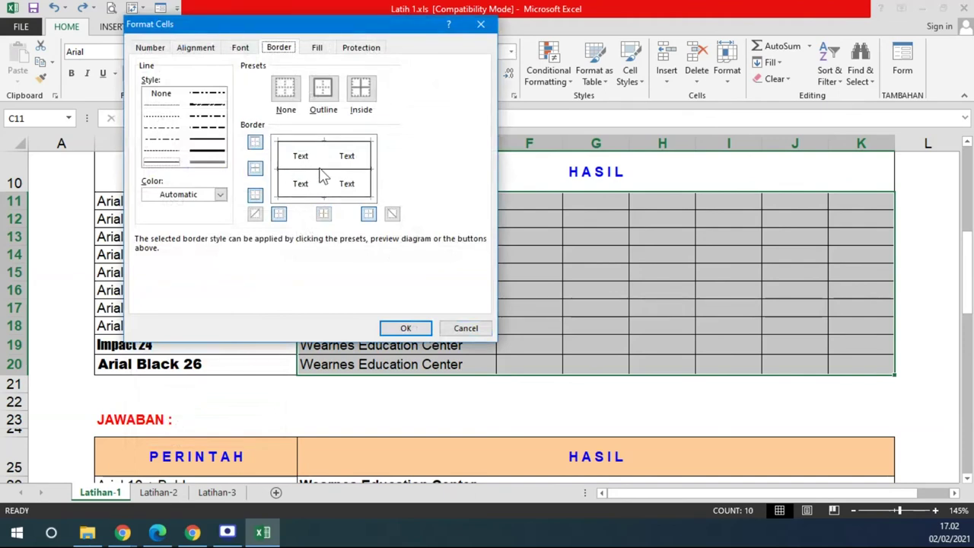
pyautogui.click(406, 328)
pyautogui.click(583, 344)
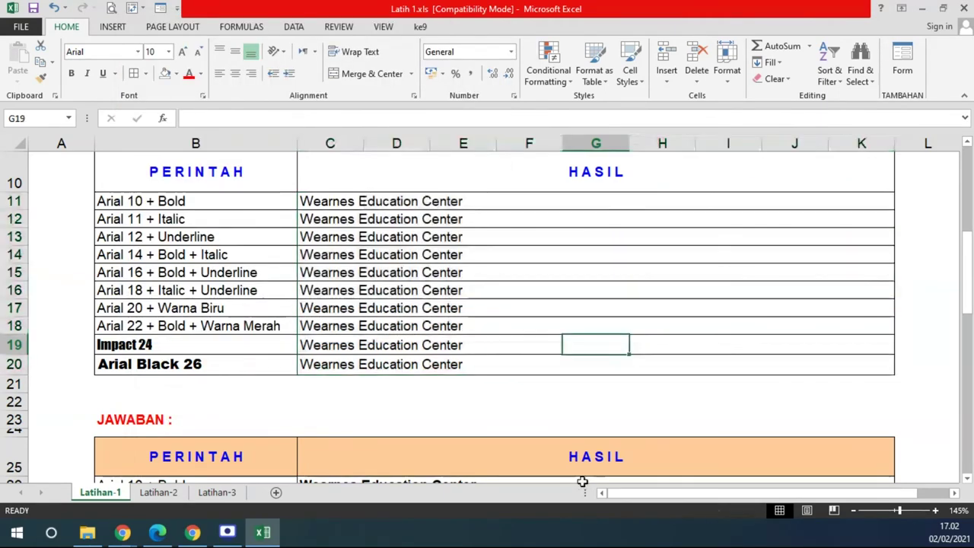
pyautogui.scroll(1, 187, 236)
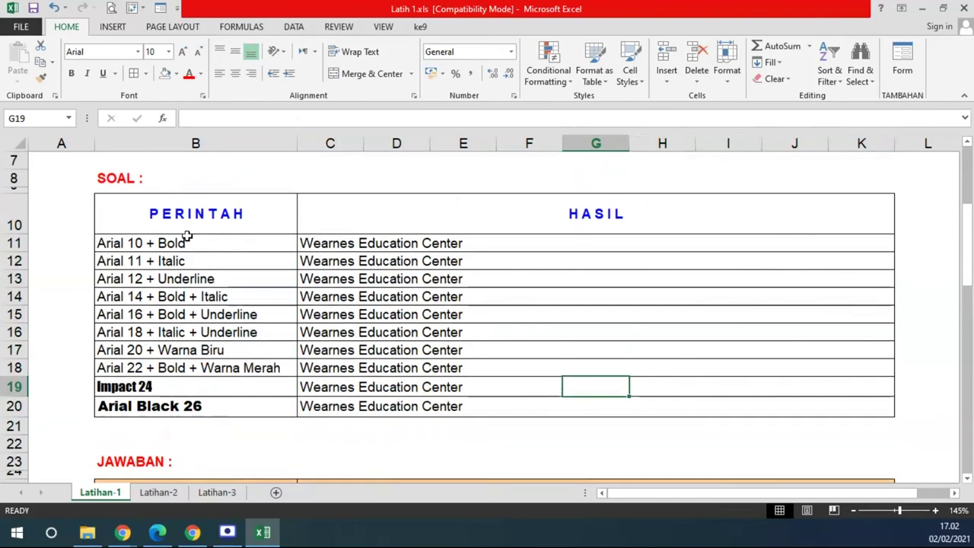
# Reduce header row 10's height and fill B10:K10 with orange.
pyautogui.moveTo(159, 213); pyautogui.dragTo(512, 213)
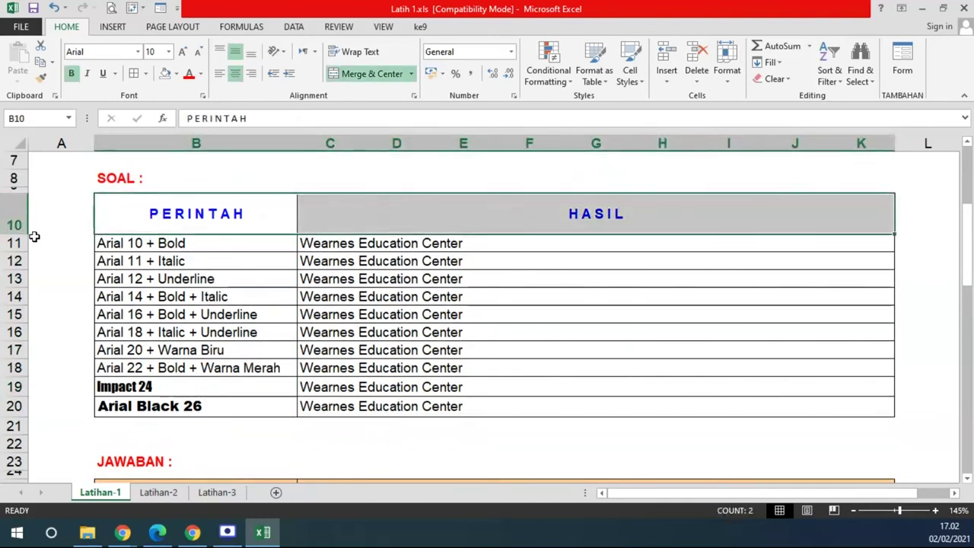
pyautogui.moveTo(34, 237)
pyautogui.mouseDown()
pyautogui.moveTo(29, 214)
pyautogui.moveTo(21, 222)
pyautogui.mouseUp()
pyautogui.moveTo(154, 216)
pyautogui.mouseDown()
pyautogui.moveTo(456, 206)
pyautogui.moveTo(444, 217)
pyautogui.mouseUp()
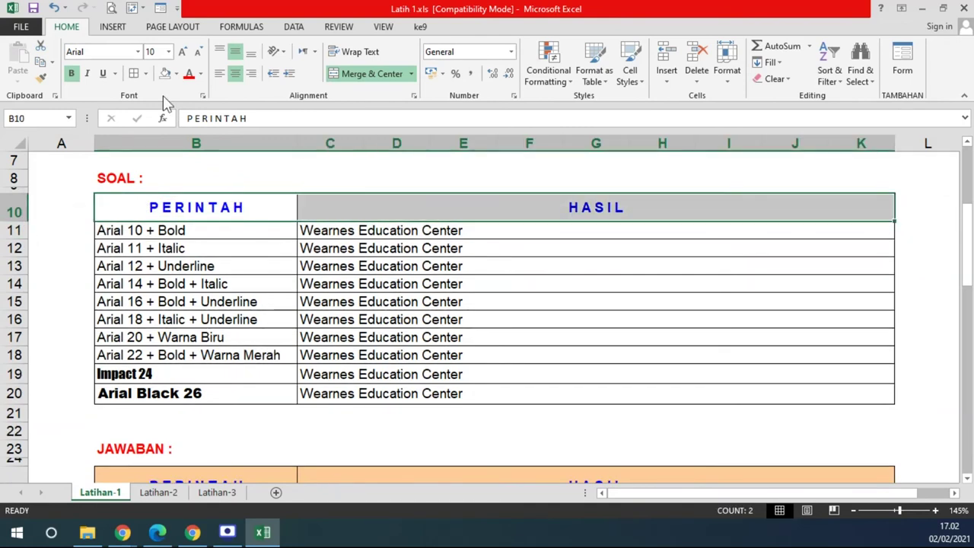
pyautogui.click(176, 75)
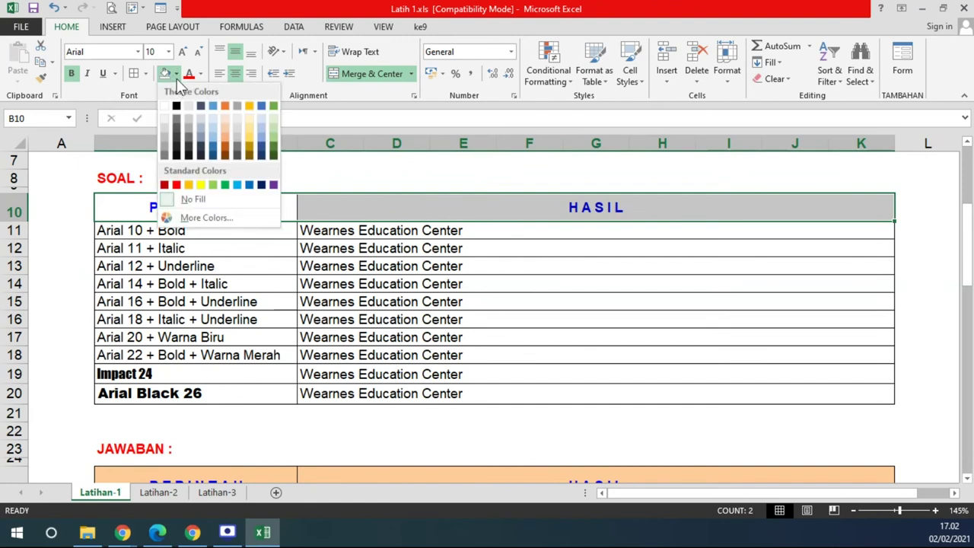
pyautogui.click(189, 186)
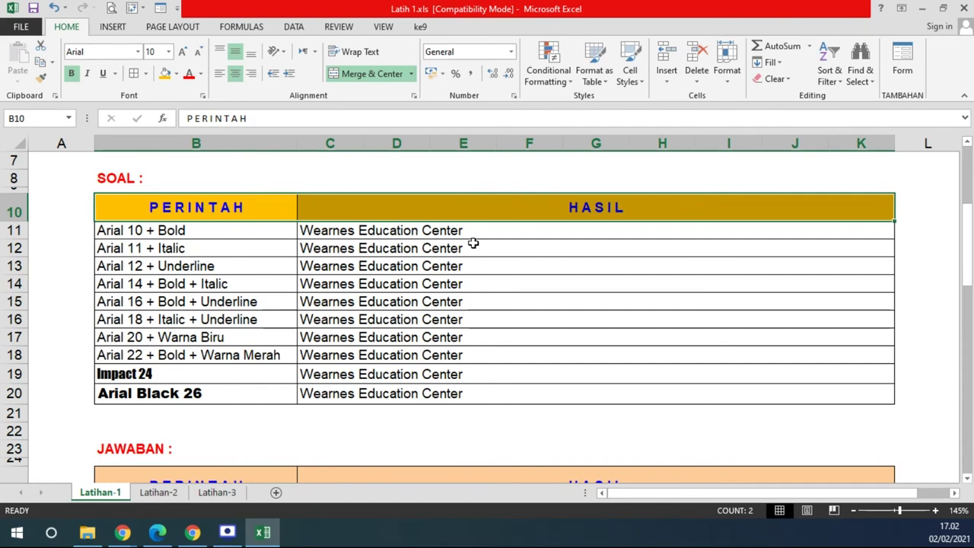
pyautogui.scroll(-4, 510, 241)
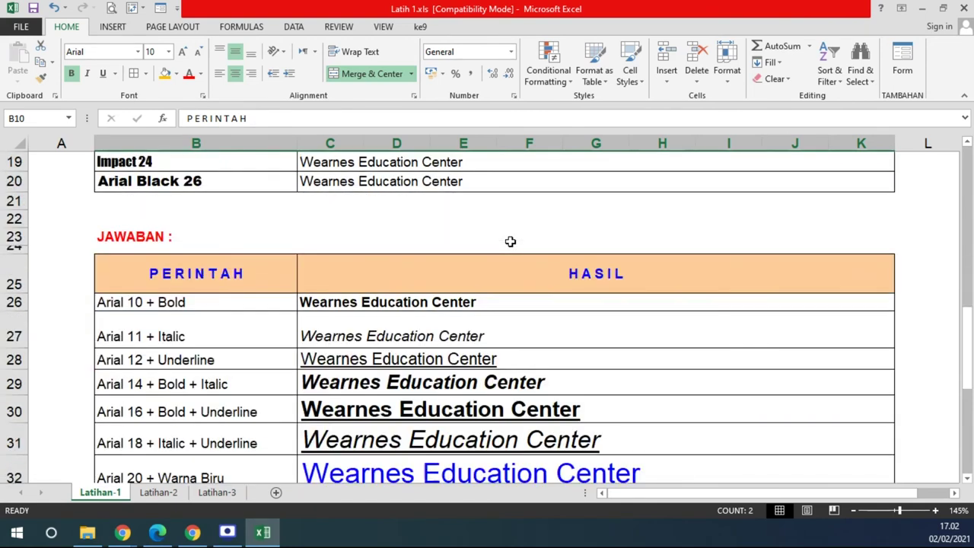
pyautogui.scroll(-2, 510, 241)
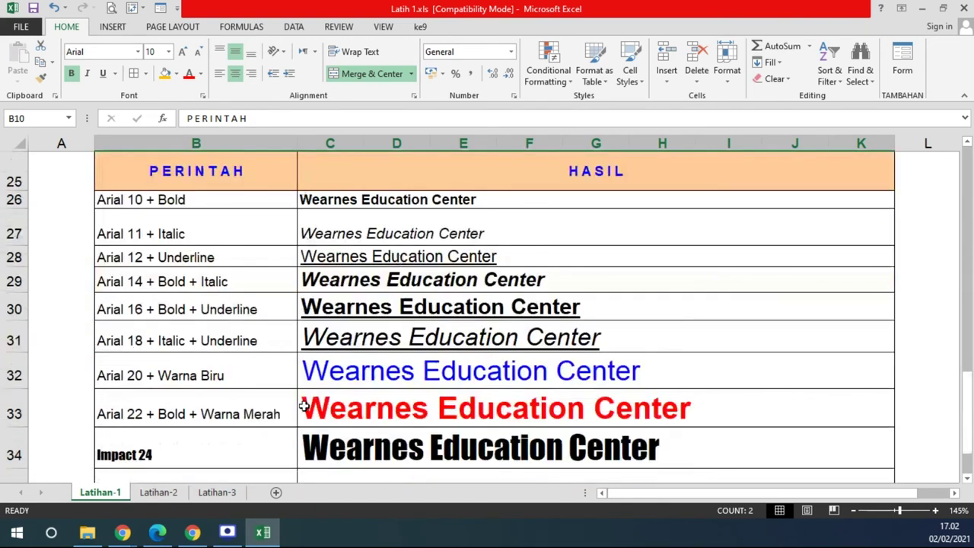
pyautogui.scroll(-2, 331, 279)
pyautogui.scroll(3, 331, 279)
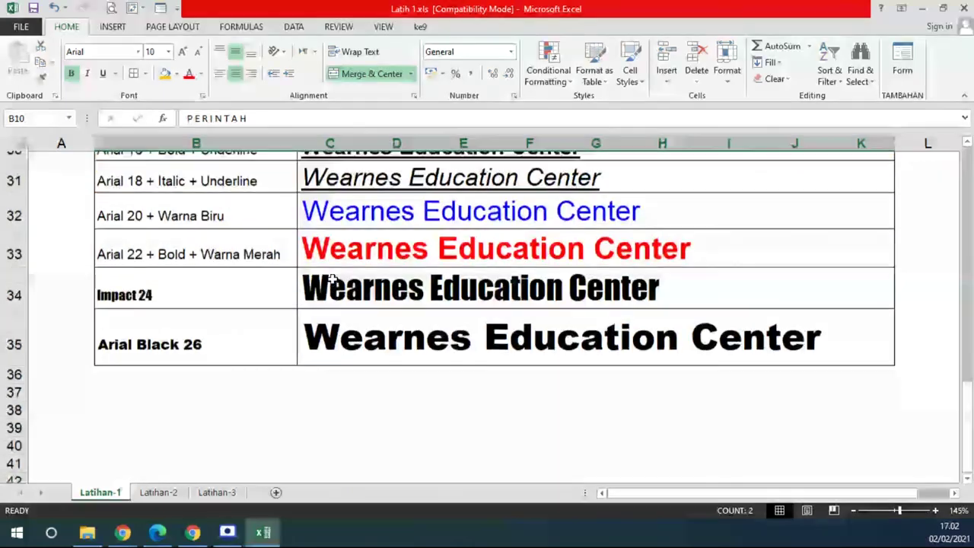
pyautogui.scroll(3, 478, 329)
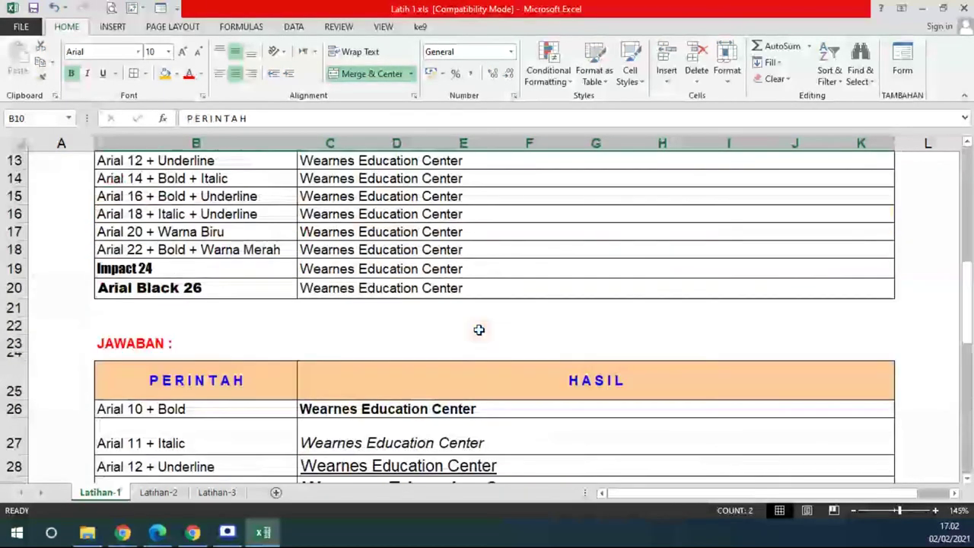
pyautogui.scroll(2, 478, 328)
# Make C11 bold and C12 italic at font size 11.
pyautogui.click(301, 230)
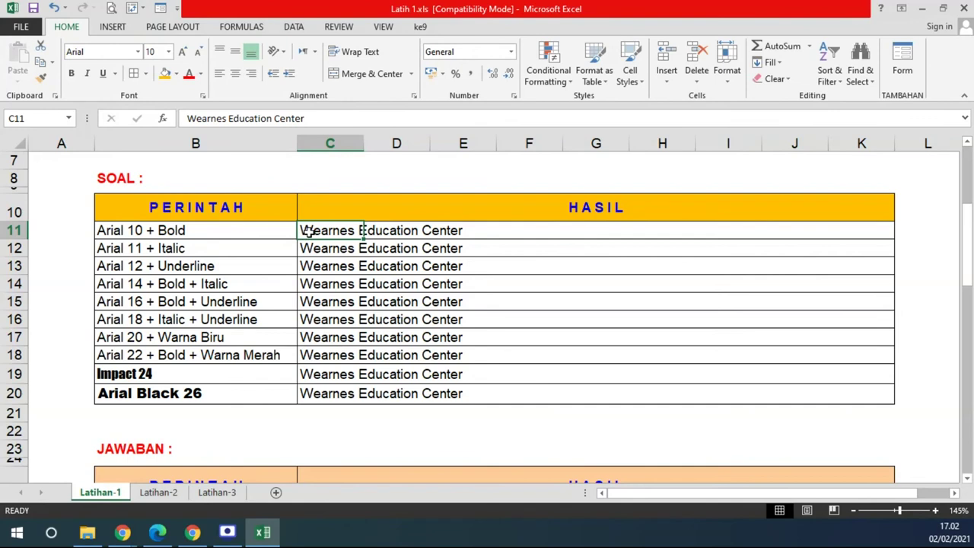
pyautogui.moveTo(307, 231); pyautogui.dragTo(448, 230)
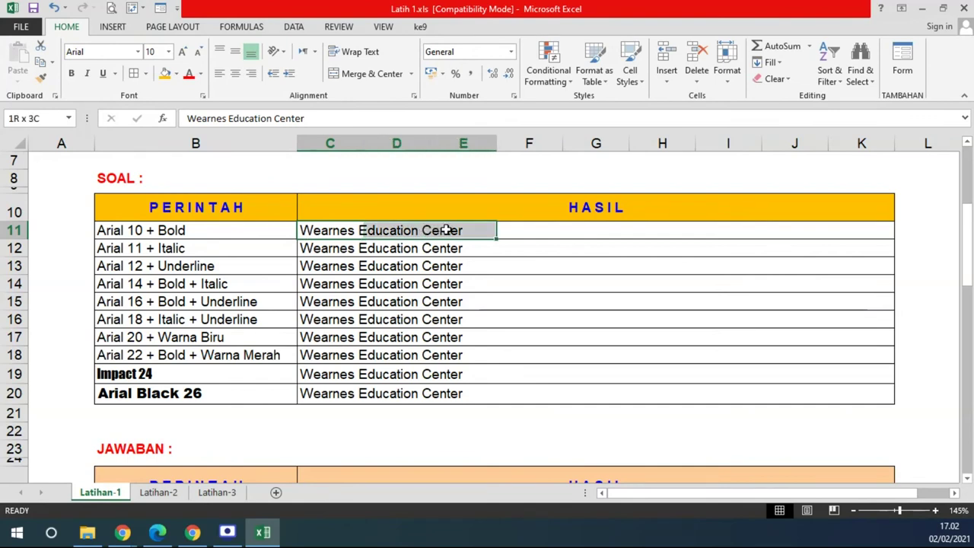
pyautogui.moveTo(448, 230); pyautogui.dragTo(353, 232)
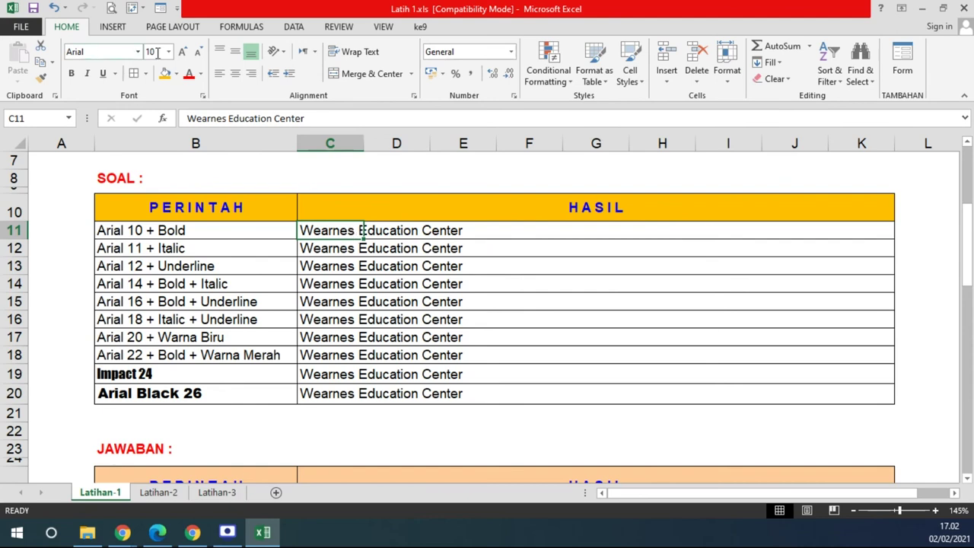
pyautogui.click(71, 73)
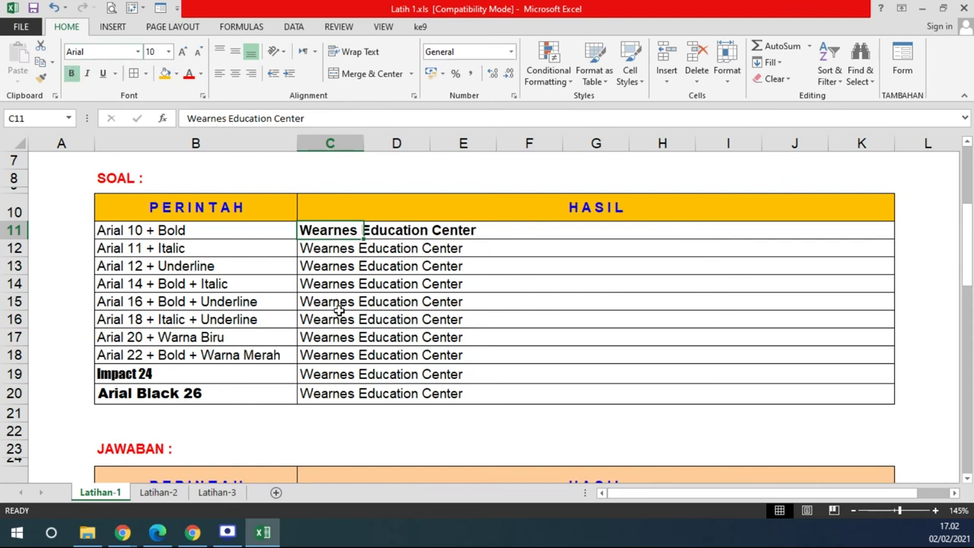
pyautogui.click(337, 249)
pyautogui.click(151, 52)
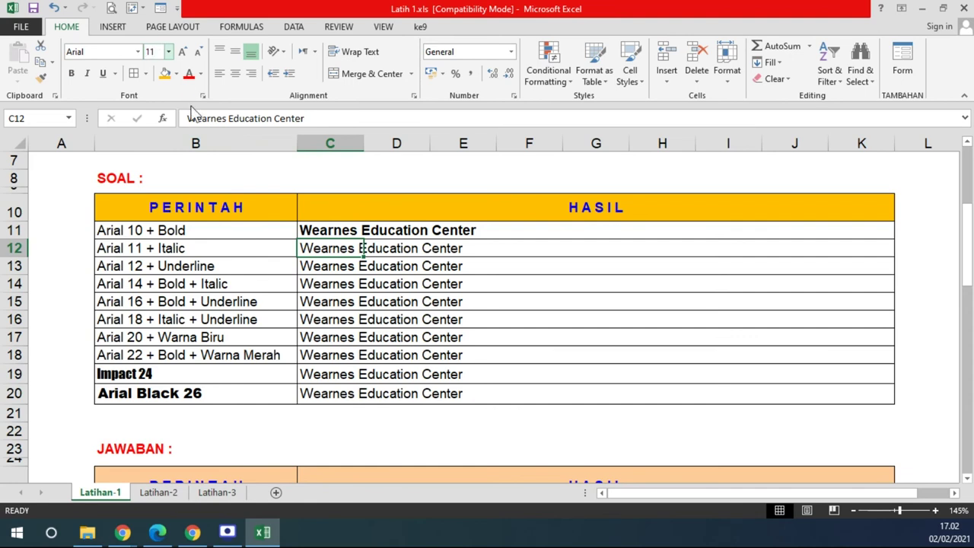
pyautogui.click(87, 73)
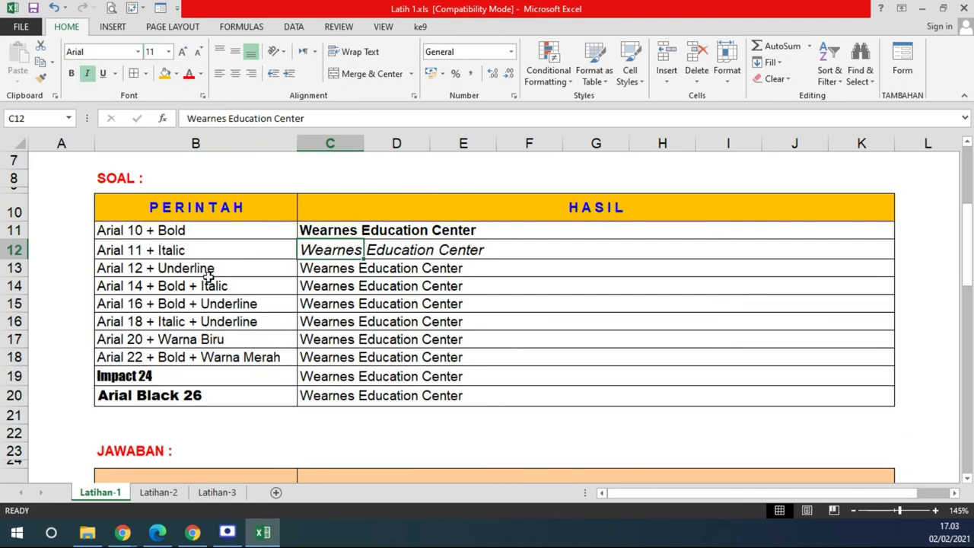
# Set C13 to font size 12 and underline it.
pyautogui.click(332, 268)
pyautogui.click(168, 52)
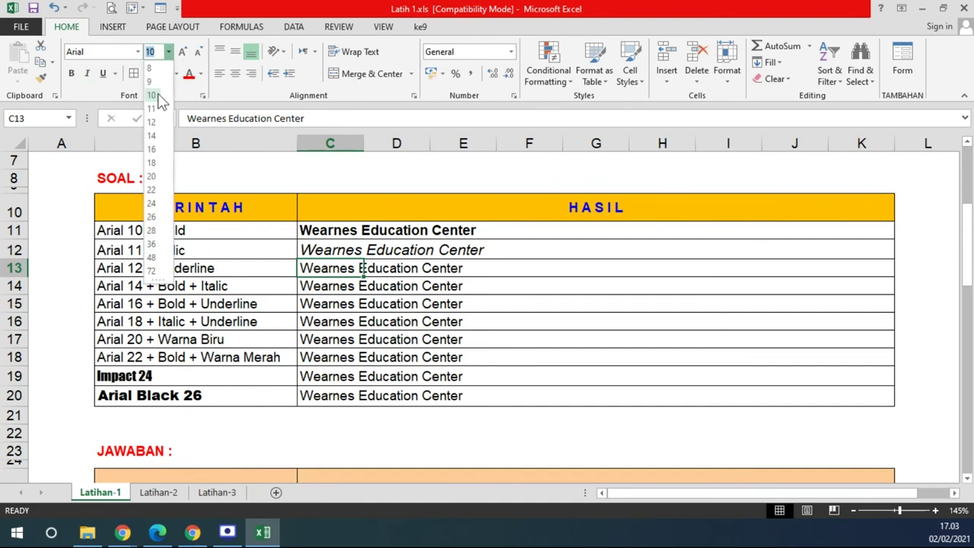
pyautogui.click(151, 122)
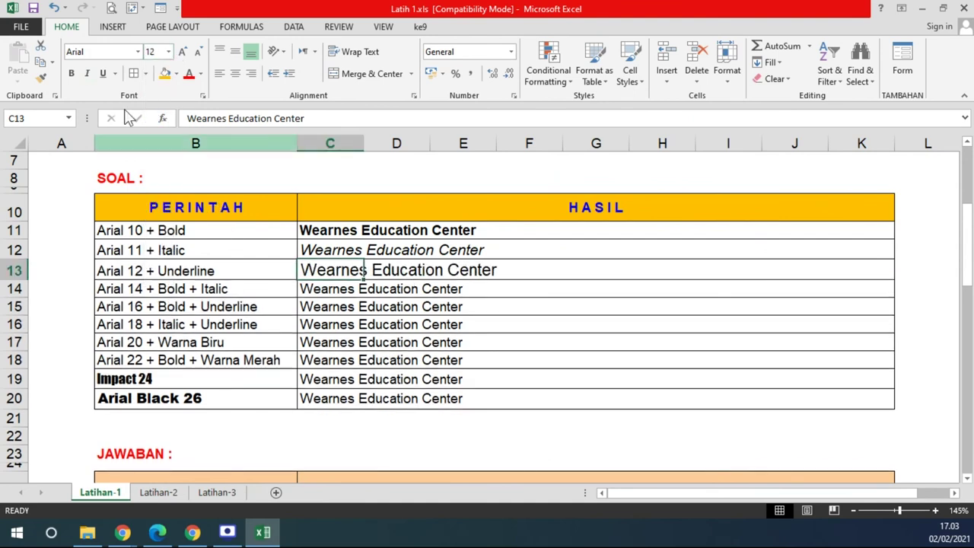
pyautogui.click(102, 73)
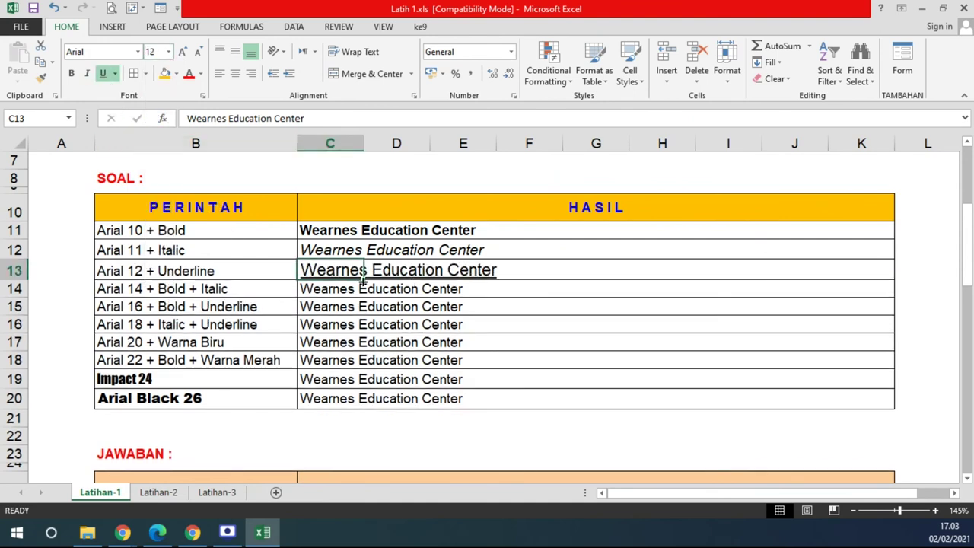
pyautogui.click(312, 399)
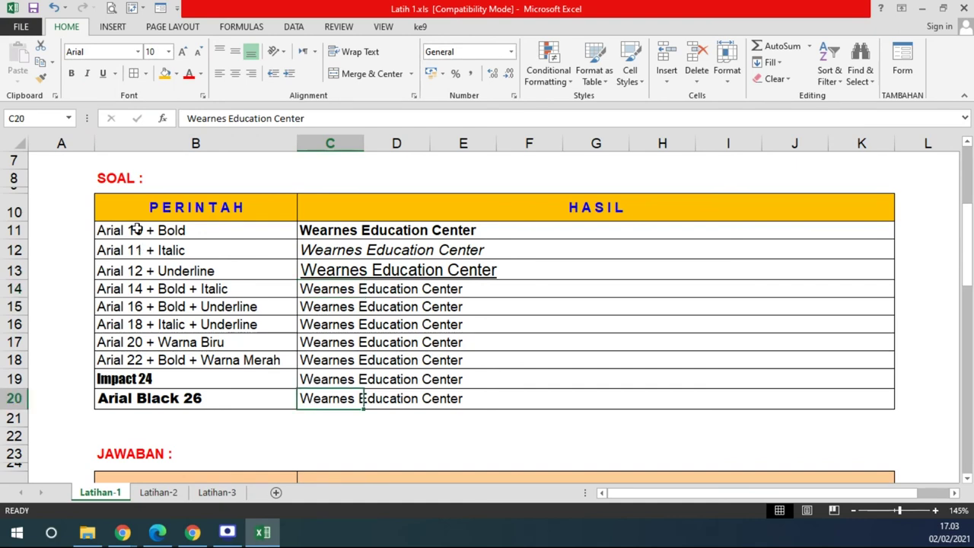
pyautogui.moveTo(135, 229); pyautogui.dragTo(131, 396)
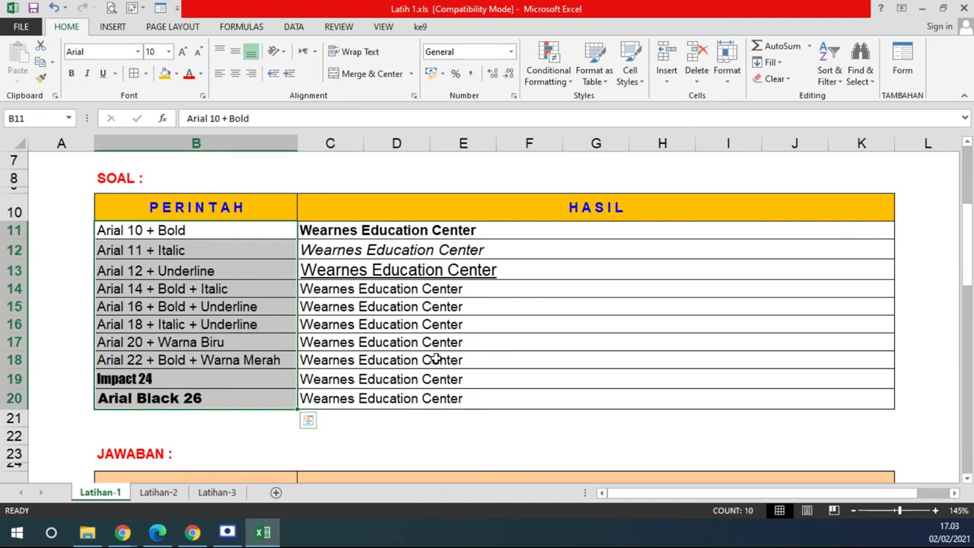
# Compare with the JAWABAN table and adjust rows 12–13 heights and column B's width.
pyautogui.scroll(-4, 442, 348)
pyautogui.scroll(-2, 370, 362)
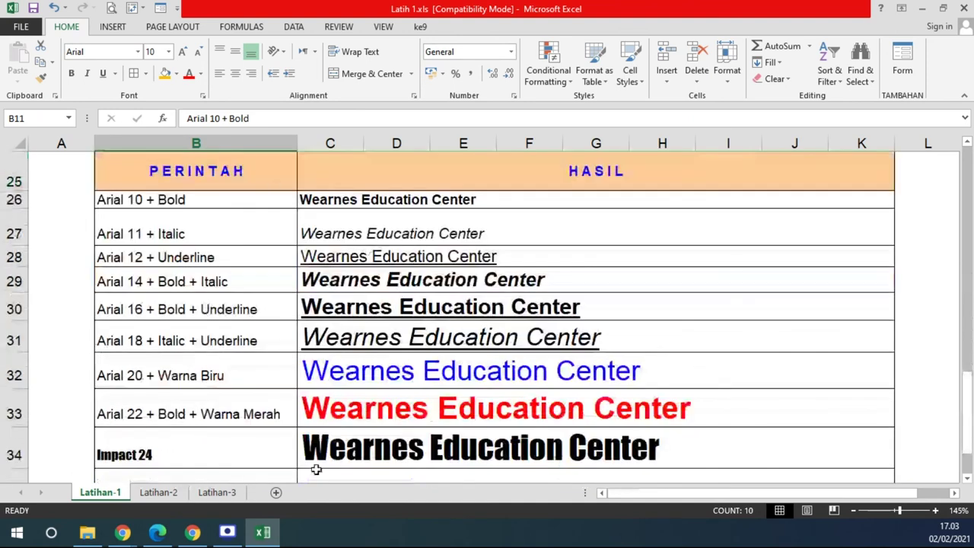
pyautogui.scroll(-1, 329, 255)
pyautogui.scroll(1, 313, 270)
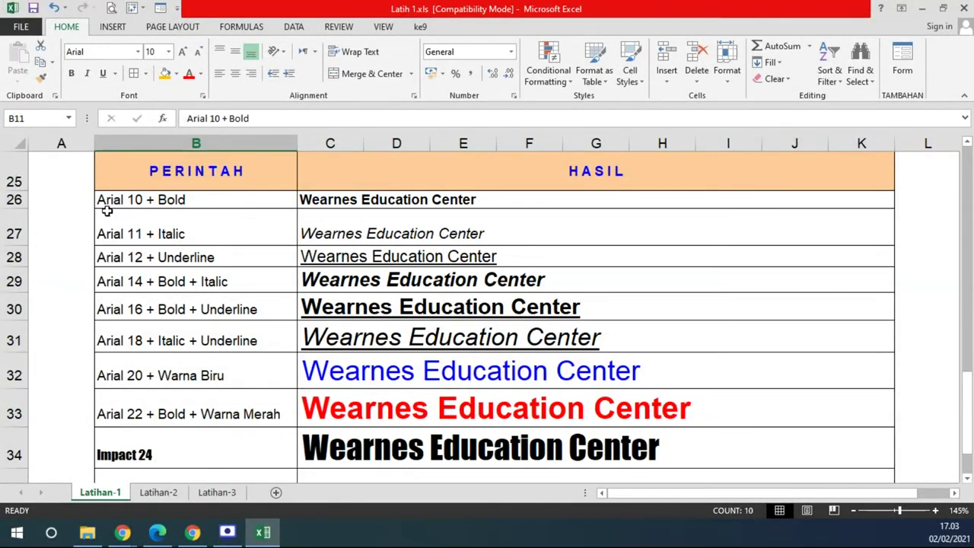
pyautogui.scroll(2, 300, 281)
pyautogui.scroll(3, 302, 282)
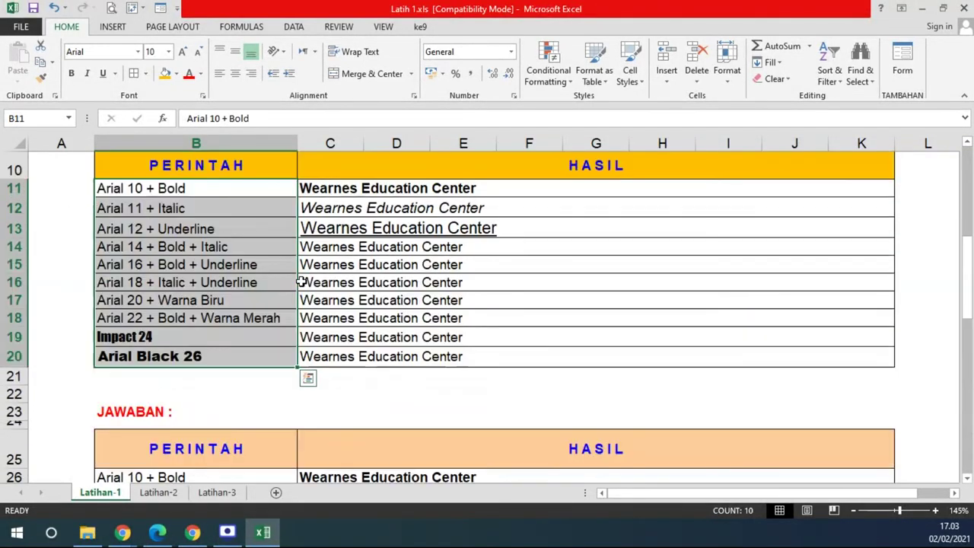
pyautogui.click(129, 211)
pyautogui.moveTo(27, 217); pyautogui.dragTo(20, 227)
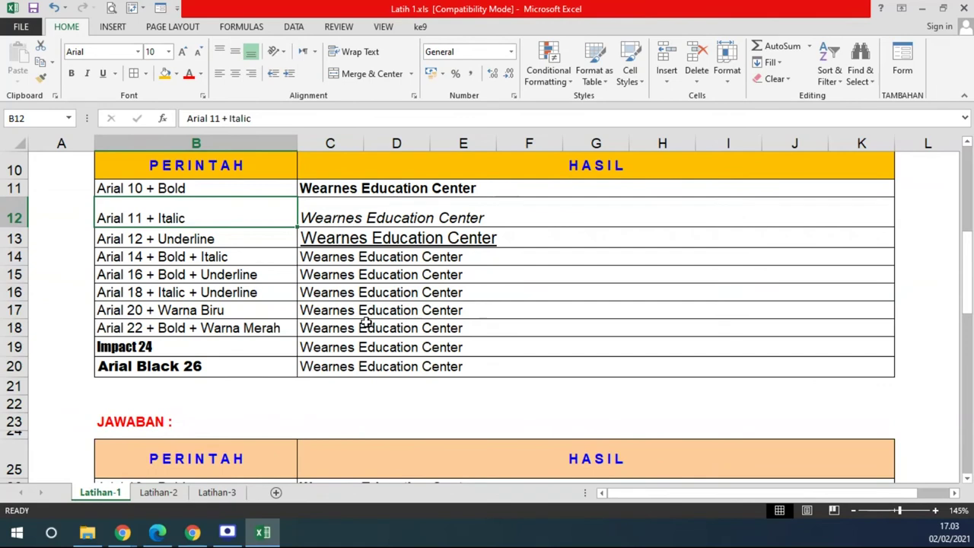
pyautogui.moveTo(26, 248); pyautogui.dragTo(26, 262)
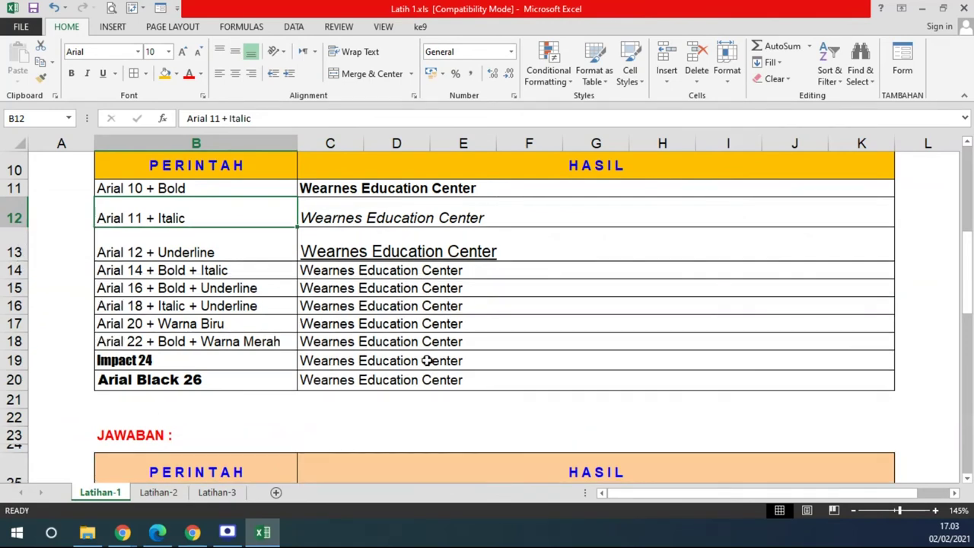
pyautogui.moveTo(297, 144)
pyautogui.mouseDown()
pyautogui.moveTo(286, 147)
pyautogui.moveTo(300, 145)
pyautogui.mouseUp()
pyautogui.moveTo(21, 261); pyautogui.dragTo(21, 254)
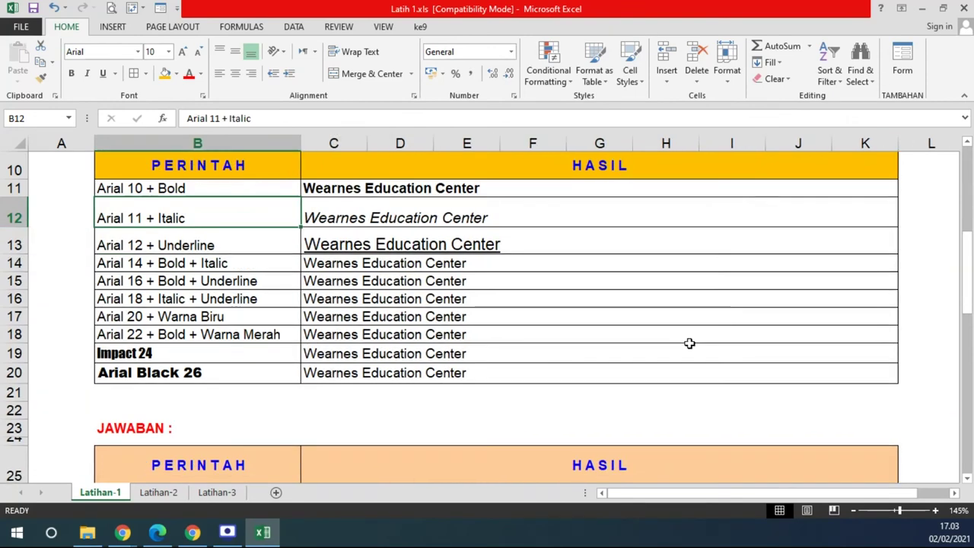
# Give rows 12 through 20 one uniform height, then go to the Latihan-2 sheet.
pyautogui.scroll(-4, 691, 341)
pyautogui.scroll(-2, 615, 346)
pyautogui.scroll(1, 313, 300)
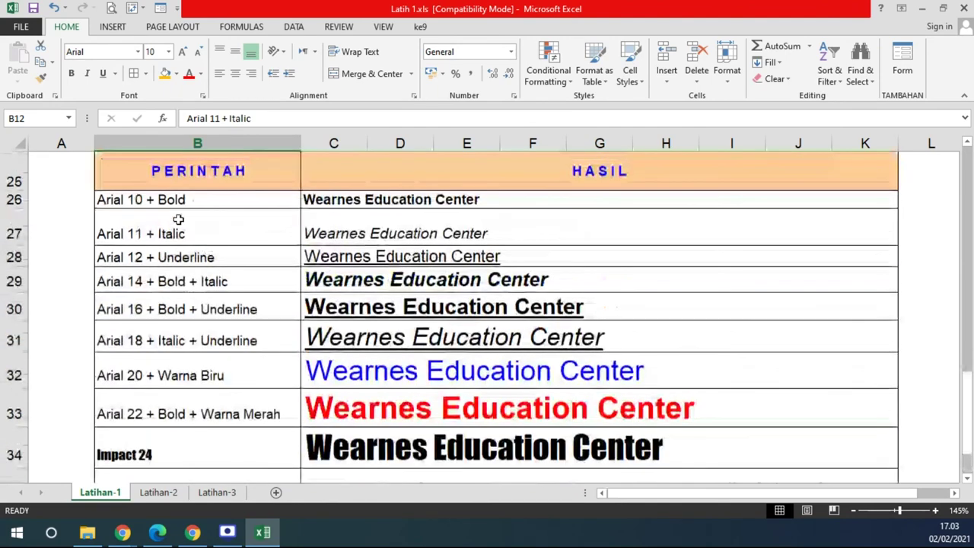
pyautogui.scroll(-1, 191, 275)
pyautogui.scroll(1, 339, 295)
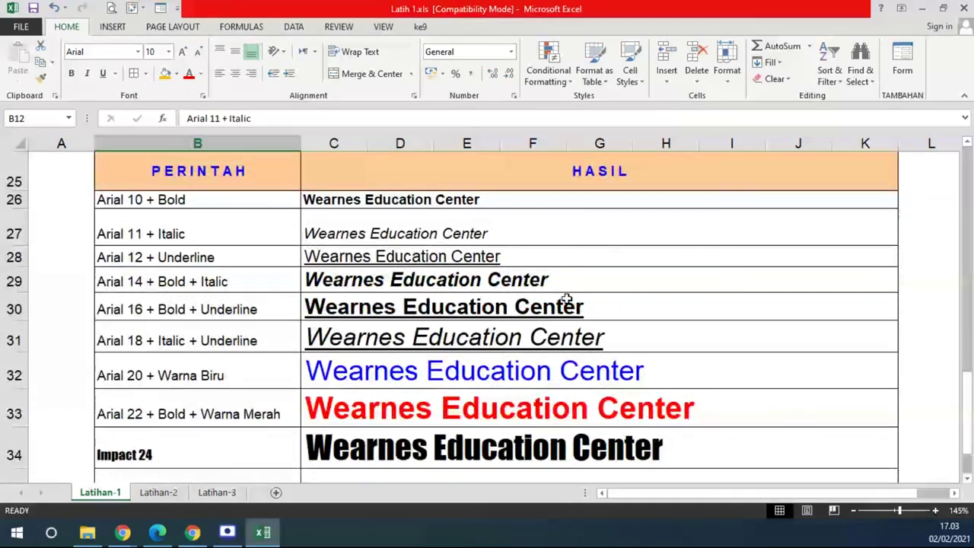
pyautogui.scroll(-1, 570, 305)
pyautogui.scroll(1, 521, 307)
pyautogui.scroll(3, 520, 307)
pyautogui.scroll(2, 520, 306)
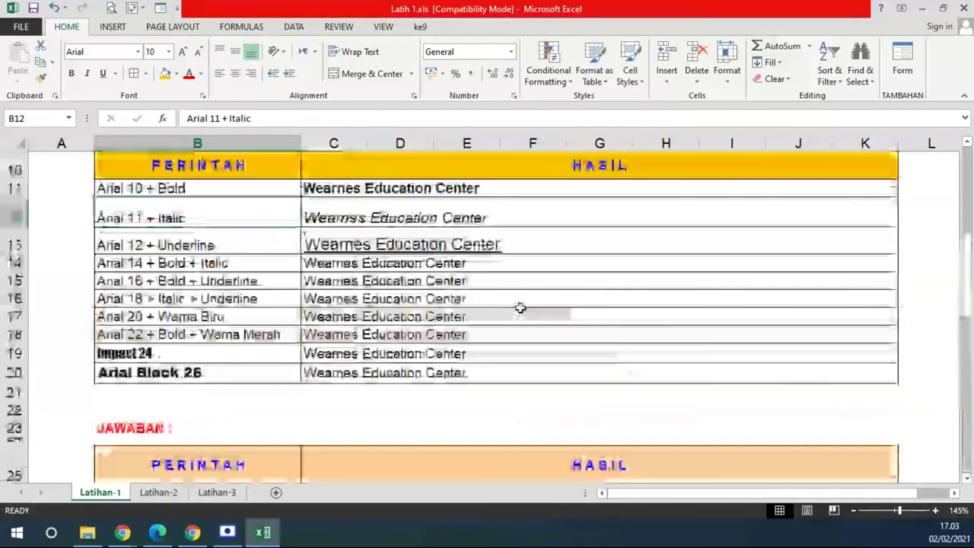
pyautogui.moveTo(14, 218); pyautogui.dragTo(16, 373)
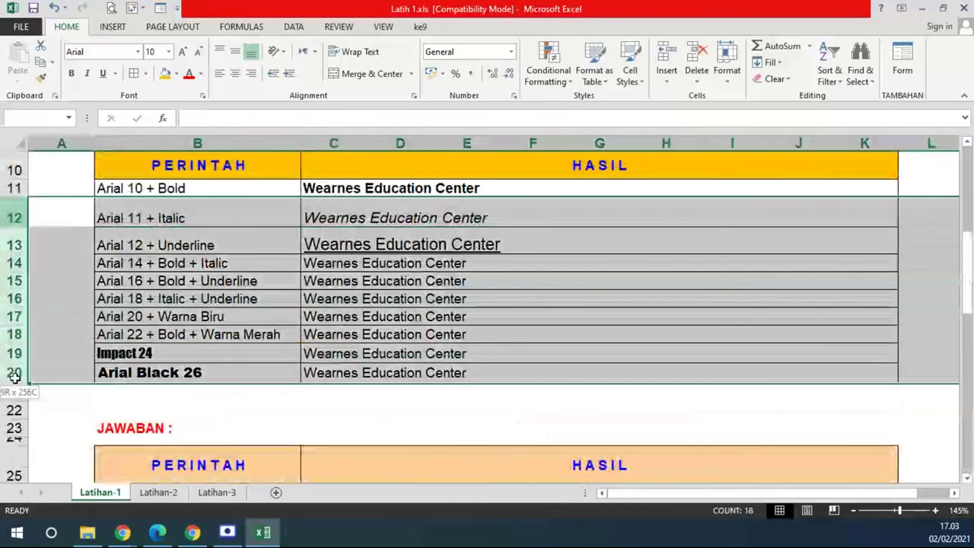
pyautogui.moveTo(19, 230); pyautogui.dragTo(21, 214)
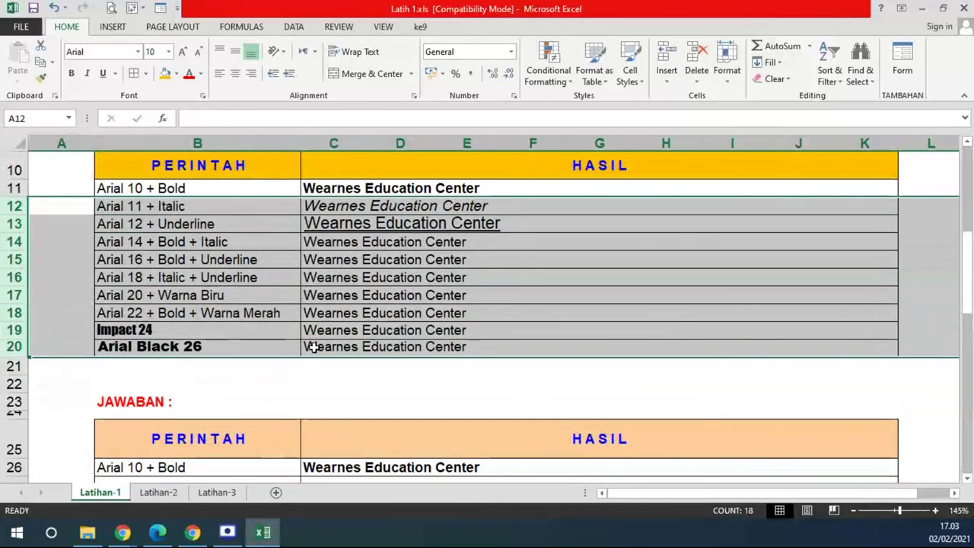
pyautogui.click(400, 313)
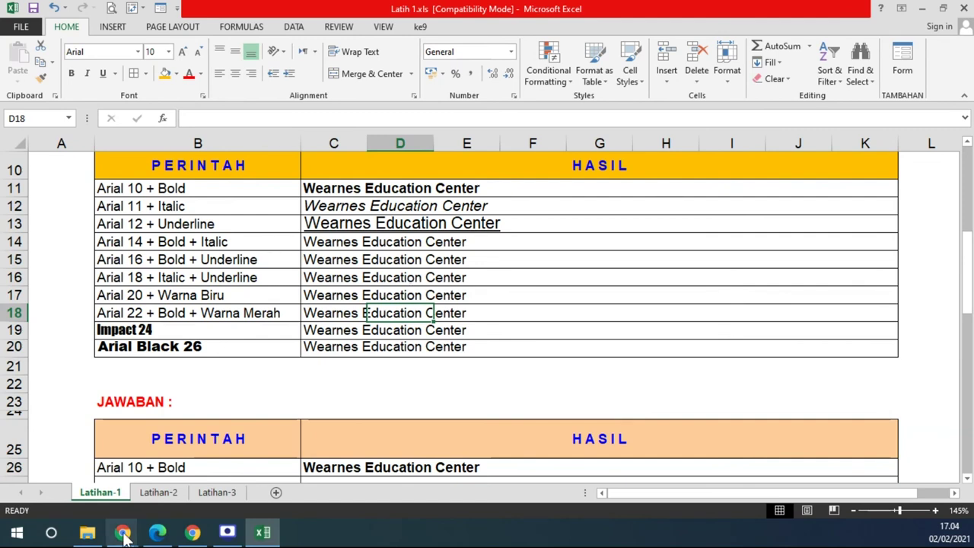
pyautogui.click(159, 495)
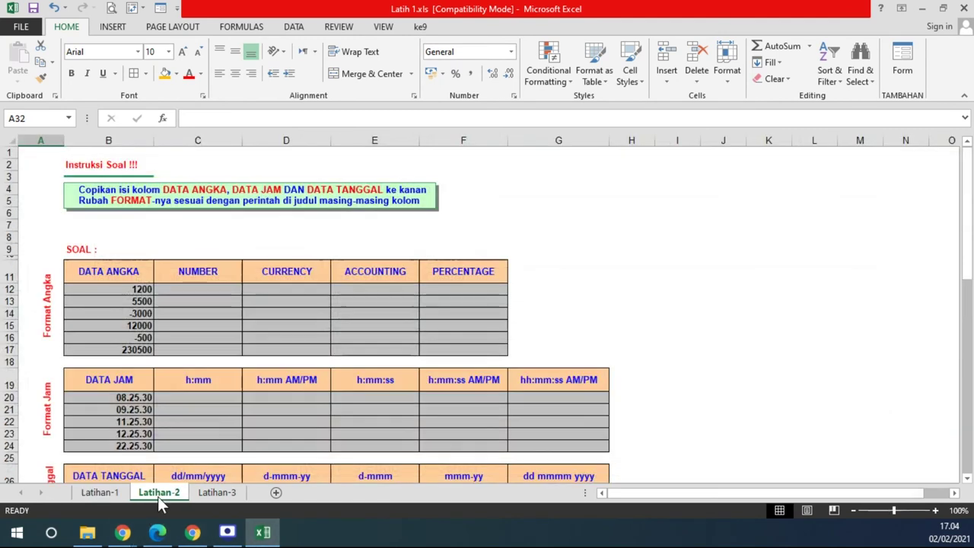
# Review the Latihan-2 tables DATA ANGKA, DATA JAM and DATA TANGGAL.
pyautogui.scroll(-1, 487, 312)
pyautogui.scroll(-2, 482, 333)
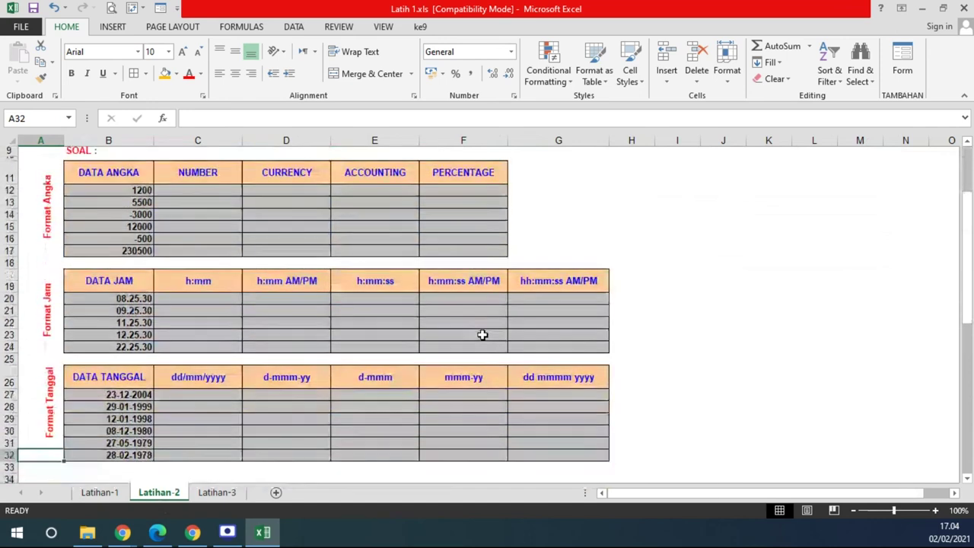
pyautogui.scroll(-1, 483, 333)
pyautogui.scroll(1, 329, 371)
pyautogui.scroll(1, 328, 372)
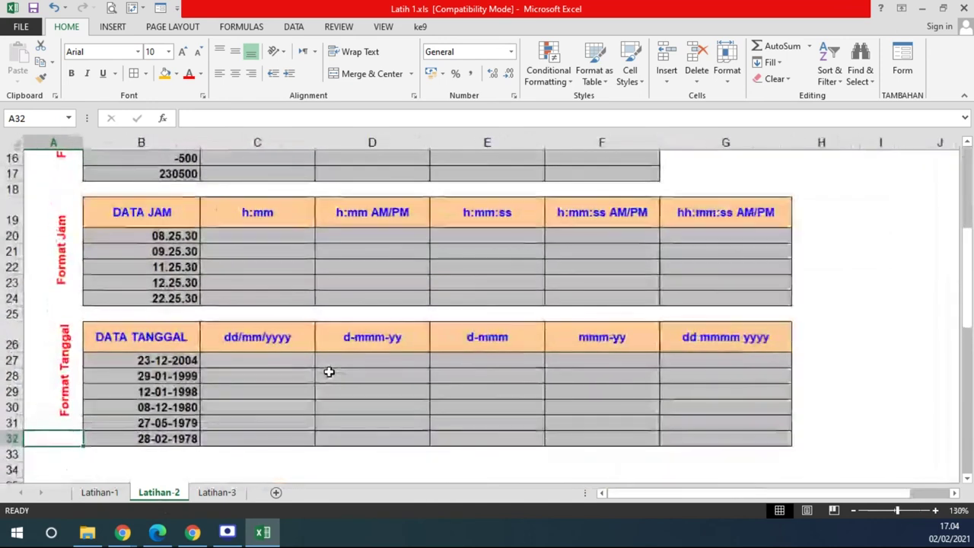
pyautogui.scroll(1, 328, 371)
pyautogui.scroll(2, 329, 372)
pyautogui.moveTo(172, 218)
pyautogui.mouseDown()
pyautogui.moveTo(320, 303)
pyautogui.moveTo(620, 322)
pyautogui.mouseUp()
pyautogui.moveTo(145, 358)
pyautogui.mouseDown()
pyautogui.moveTo(466, 425)
pyautogui.moveTo(728, 443)
pyautogui.mouseUp()
pyautogui.scroll(-2, 412, 397)
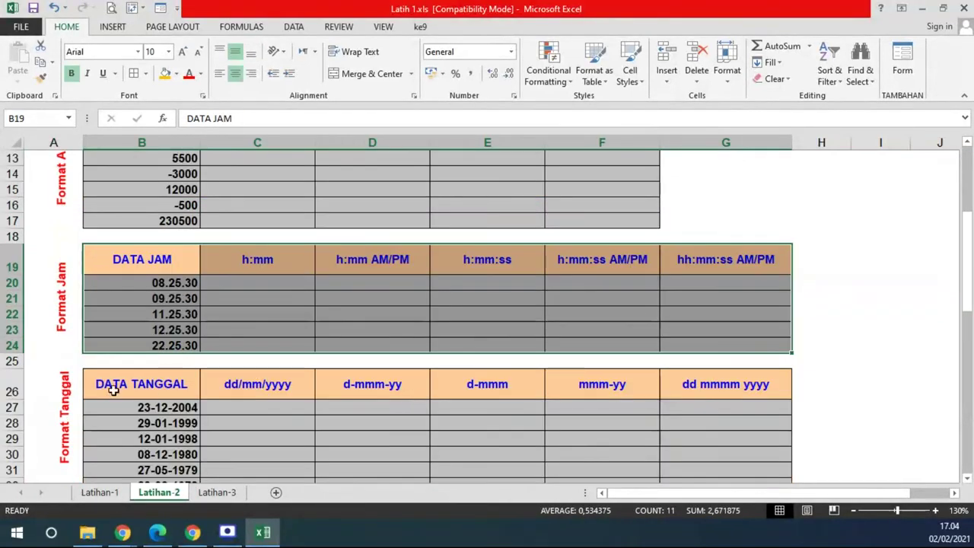
pyautogui.scroll(-2, 132, 384)
pyautogui.moveTo(140, 291); pyautogui.dragTo(727, 390)
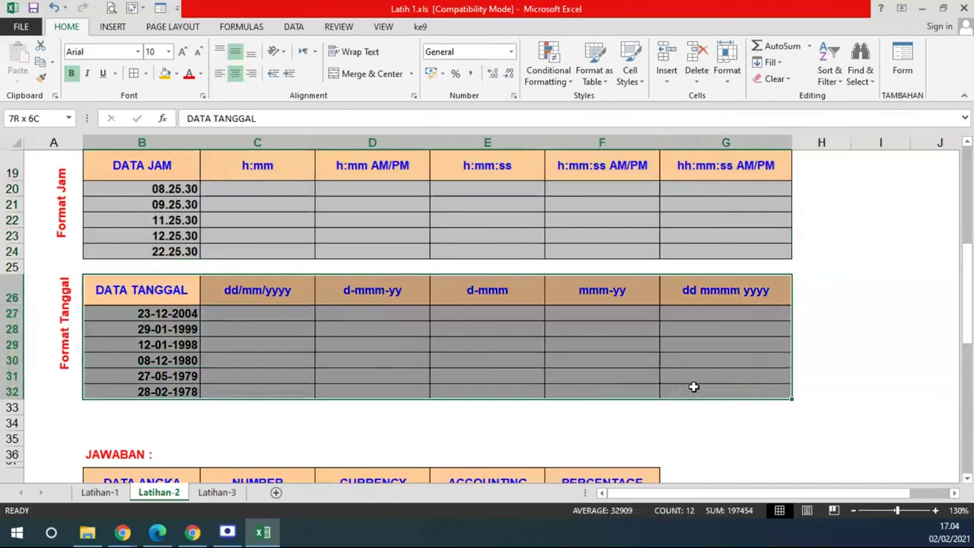
# Show Soal Excel.pdf and scroll to Soal 1.2 on page 3.
pyautogui.click(157, 532)
pyautogui.scroll(-5, 452, 325)
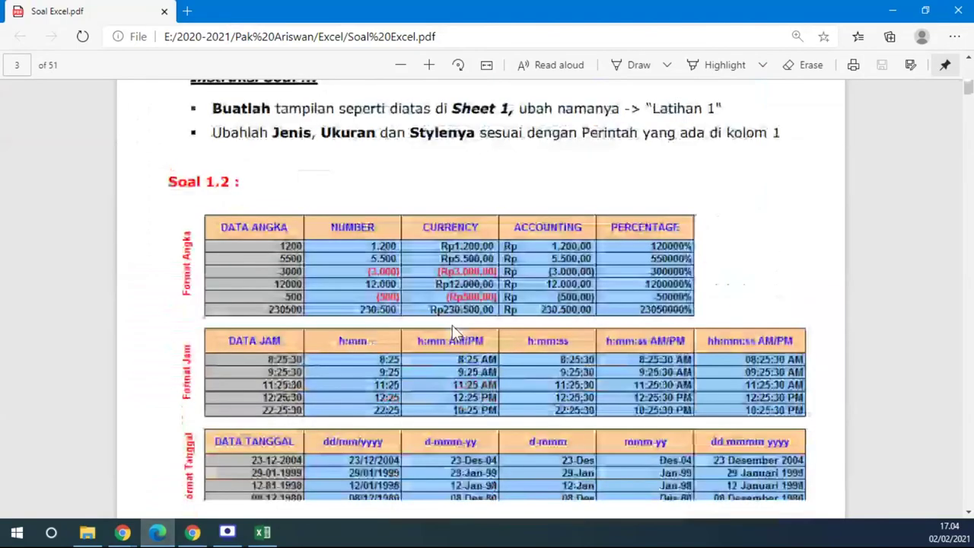
pyautogui.scroll(-1, 452, 324)
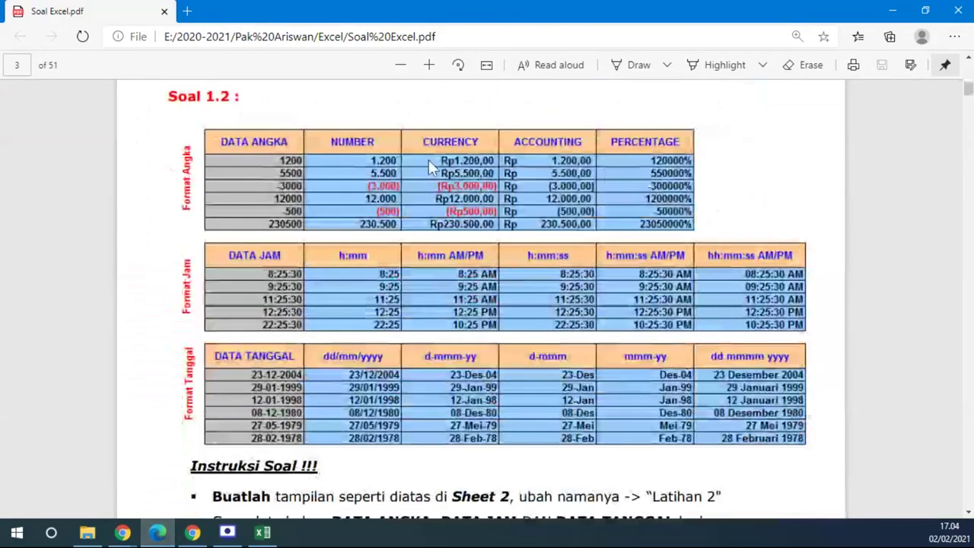
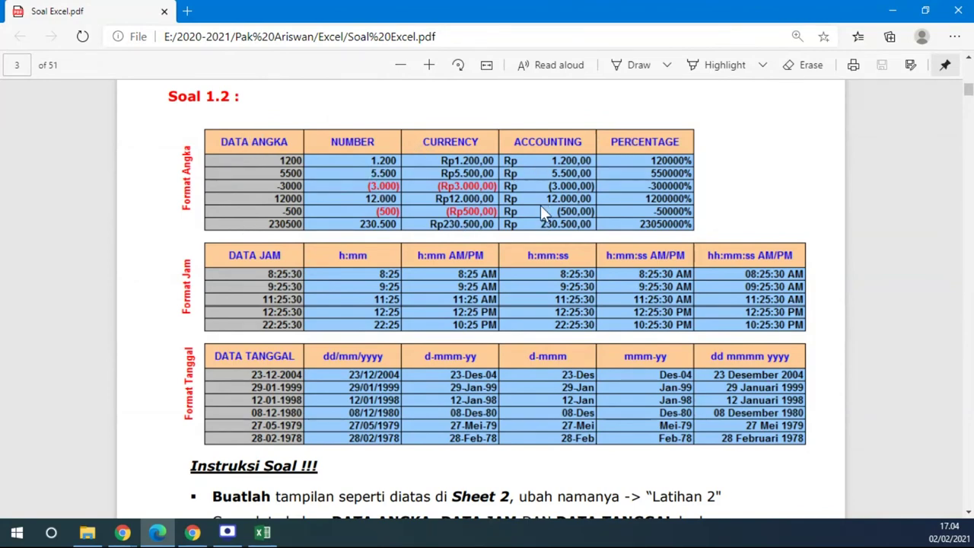
# Give the empty number cells C12:F17 and time cells C20:G24 a light blue fill.
pyautogui.click(263, 532)
pyautogui.scroll(1, 261, 244)
pyautogui.scroll(2, 287, 245)
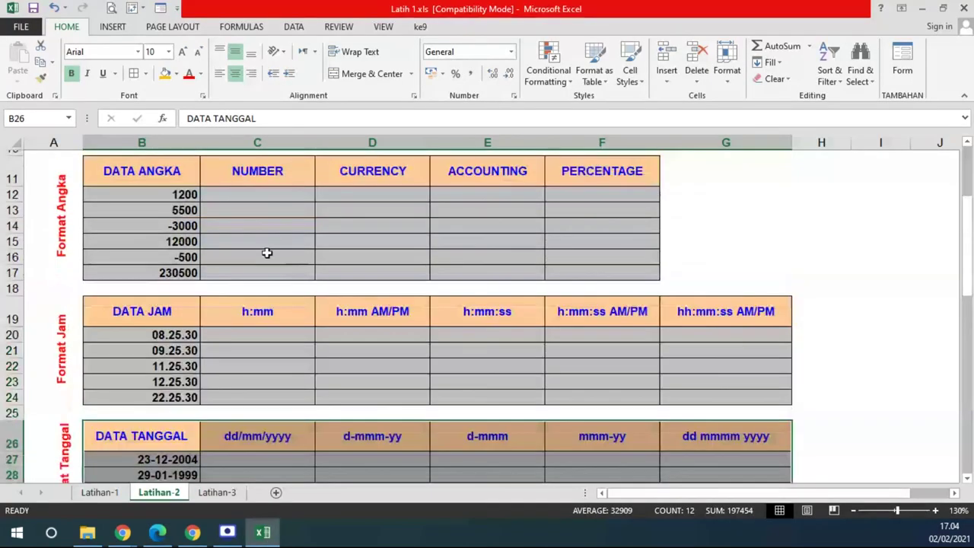
pyautogui.moveTo(257, 195); pyautogui.dragTo(611, 275)
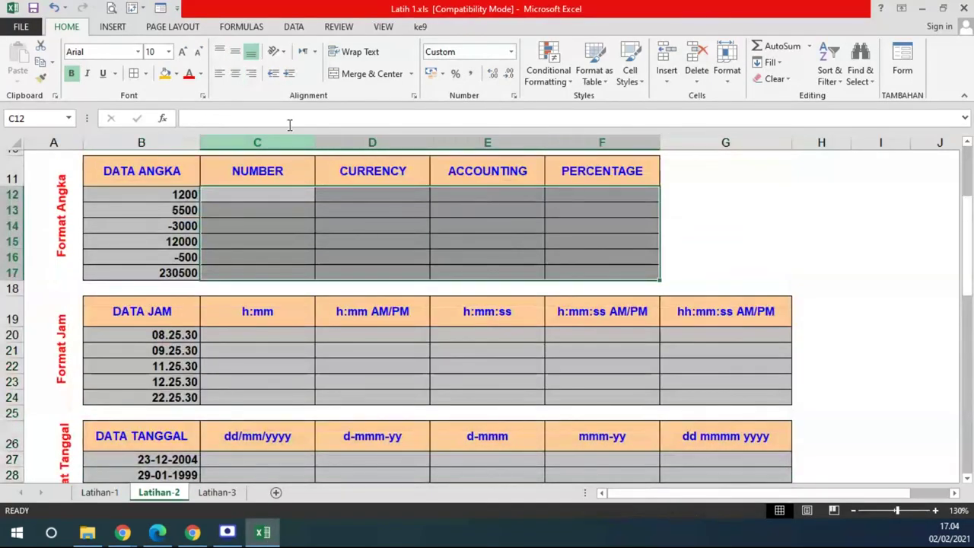
pyautogui.click(176, 73)
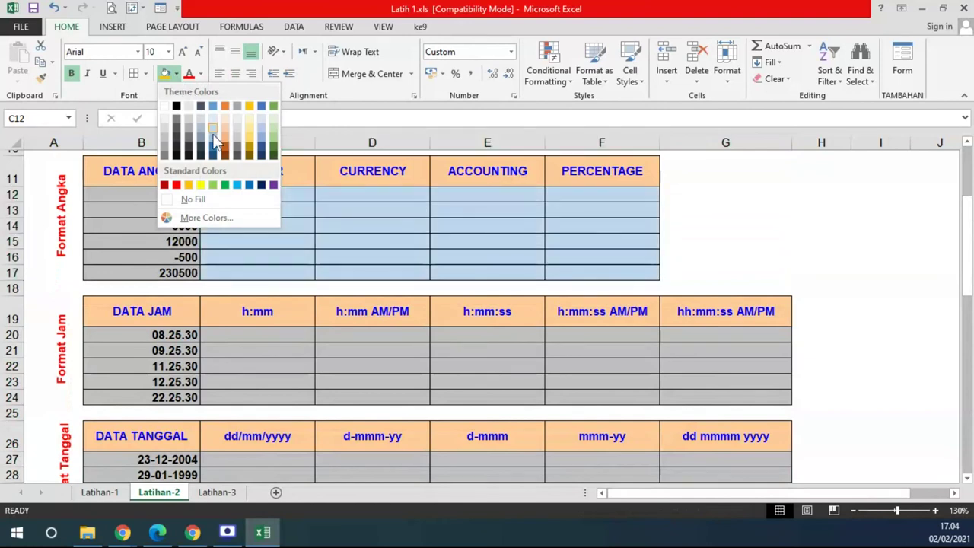
pyautogui.moveTo(259, 334); pyautogui.dragTo(730, 396)
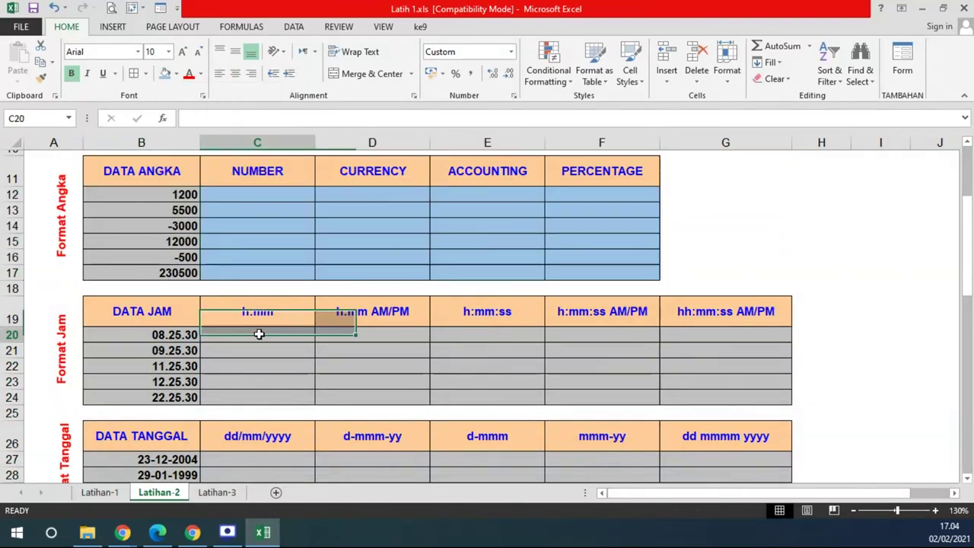
pyautogui.click(165, 74)
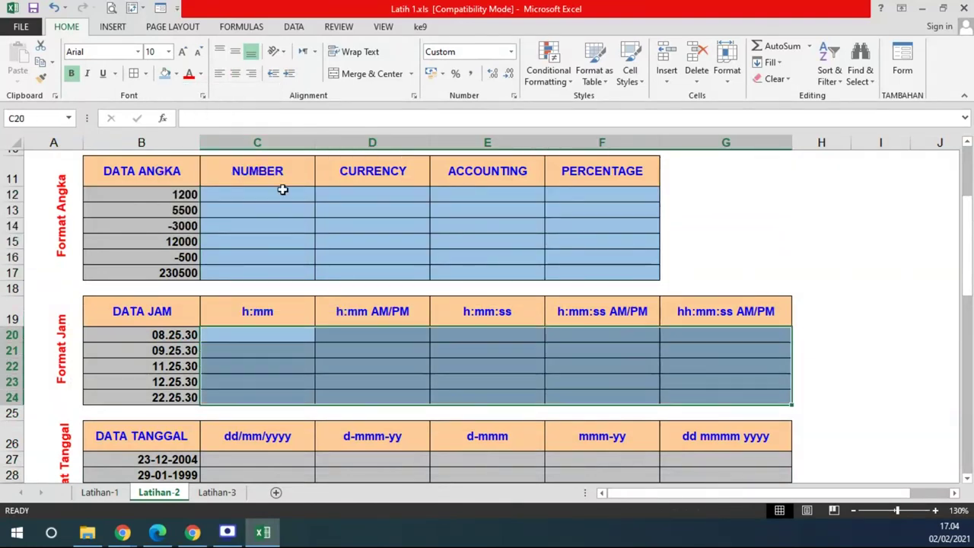
# Select the sample numbers in B12:B17 and compare the layout with the exercise PDF.
pyautogui.moveTo(257, 195); pyautogui.dragTo(602, 272)
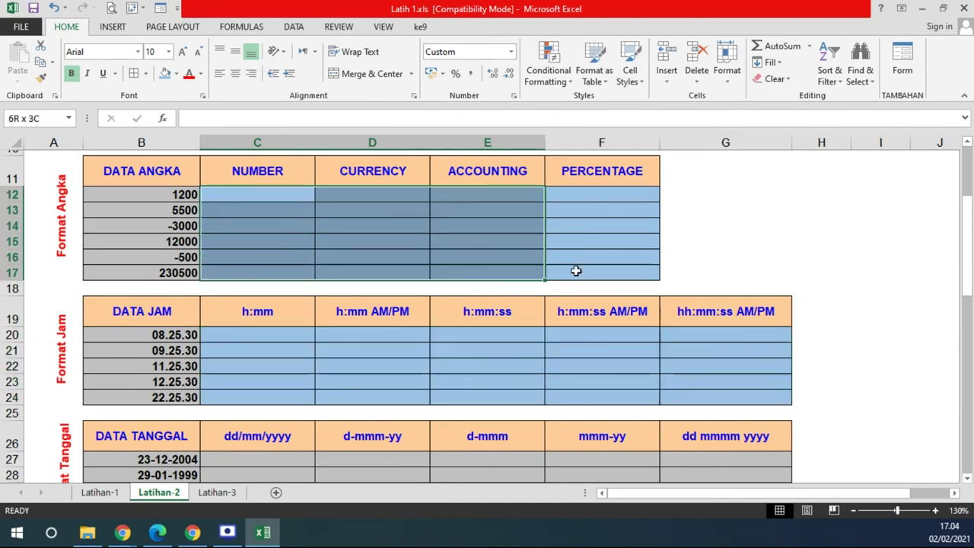
pyautogui.click(161, 191)
pyautogui.moveTo(160, 192); pyautogui.dragTo(183, 273)
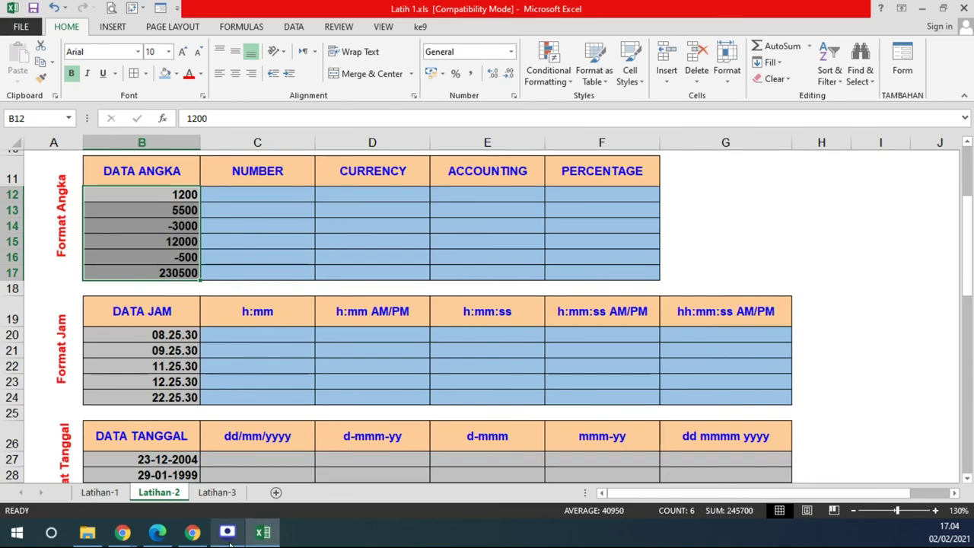
pyautogui.click(157, 532)
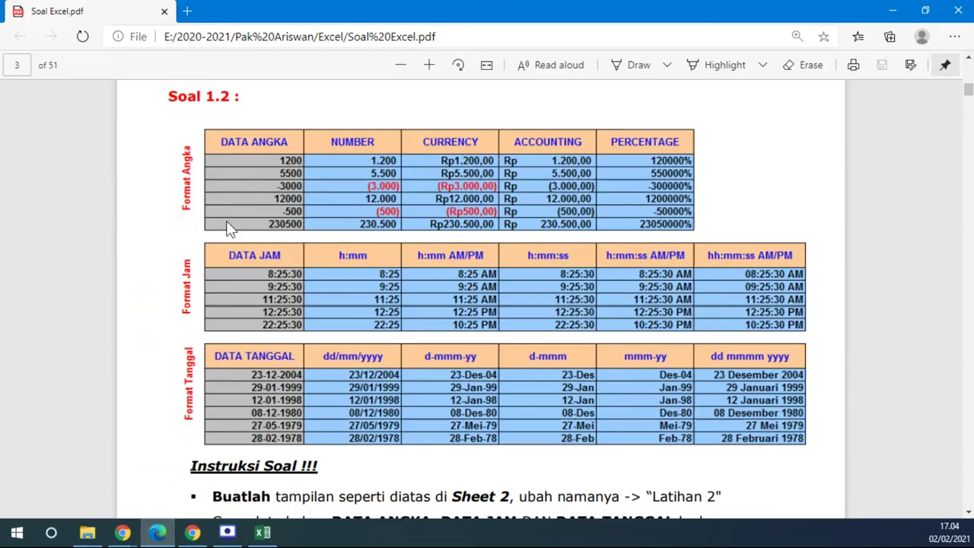
pyautogui.click(263, 532)
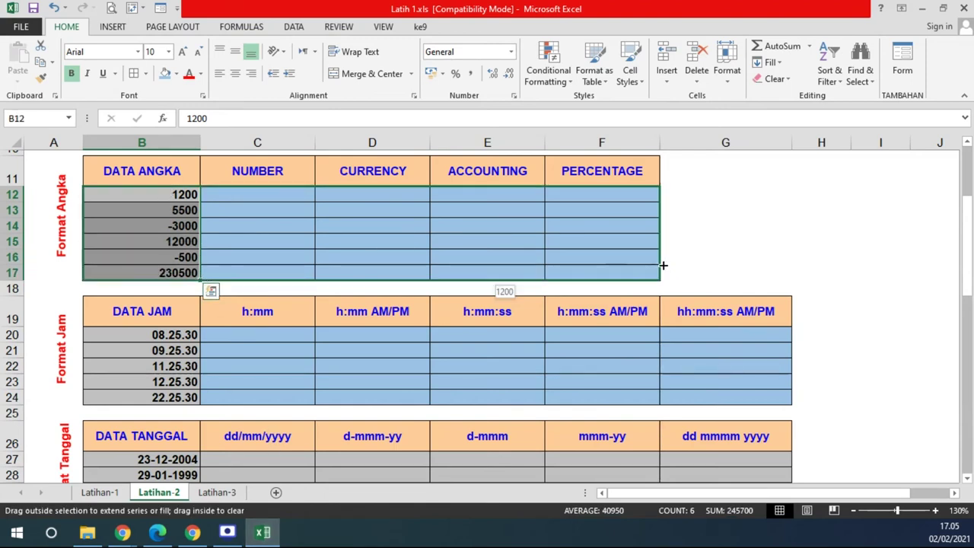
# Fill the sample numbers, times and dates right into C12:F17, C20:G24 and C27:G32.
pyautogui.moveTo(202, 280); pyautogui.dragTo(661, 274)
pyautogui.moveTo(191, 334)
pyautogui.mouseDown()
pyautogui.moveTo(190, 396)
pyautogui.moveTo(761, 397)
pyautogui.mouseUp()
pyautogui.scroll(-2, 409, 388)
pyautogui.click(162, 361)
pyautogui.moveTo(163, 361)
pyautogui.mouseDown()
pyautogui.moveTo(163, 438)
pyautogui.moveTo(761, 440)
pyautogui.mouseUp()
# Reselect the copied ranges C12:F17, C20:G24 and C27:G32.
pyautogui.scroll(2, 126, 369)
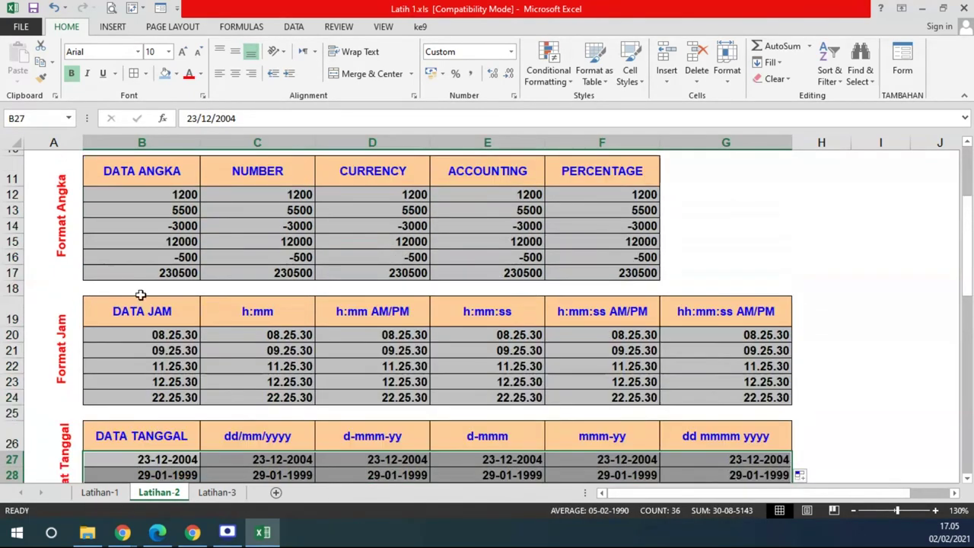
pyautogui.moveTo(245, 192); pyautogui.dragTo(580, 270)
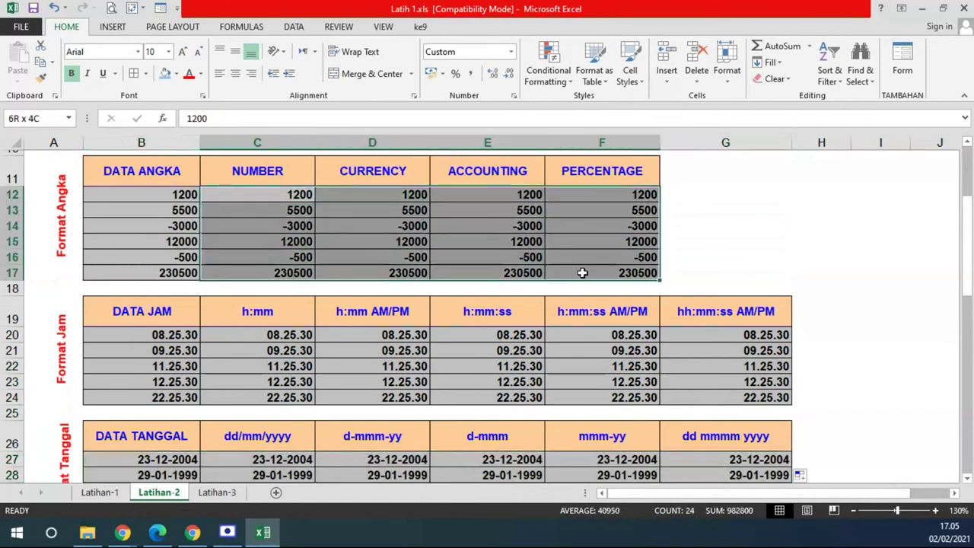
pyautogui.moveTo(252, 335)
pyautogui.mouseDown()
pyautogui.moveTo(648, 396)
pyautogui.moveTo(731, 397)
pyautogui.mouseUp()
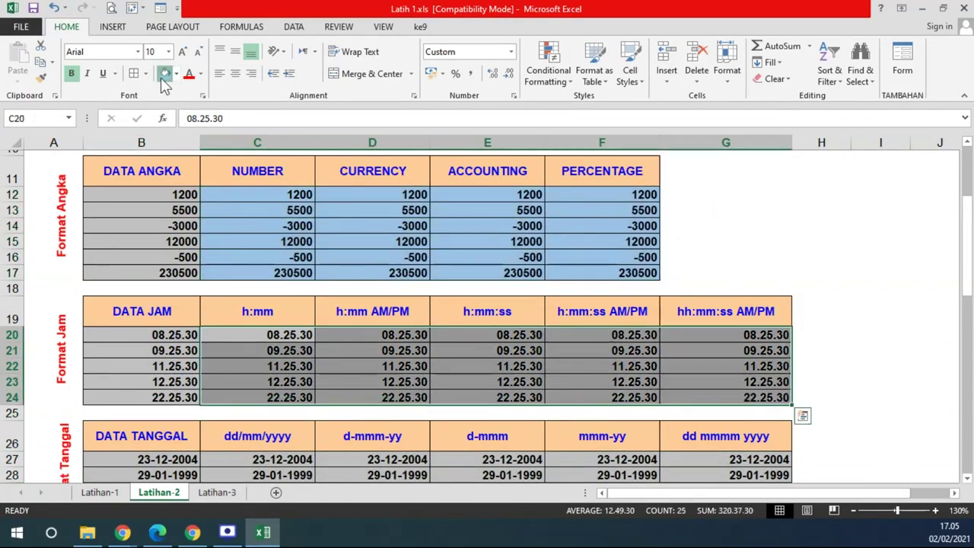
pyautogui.scroll(-2, 412, 335)
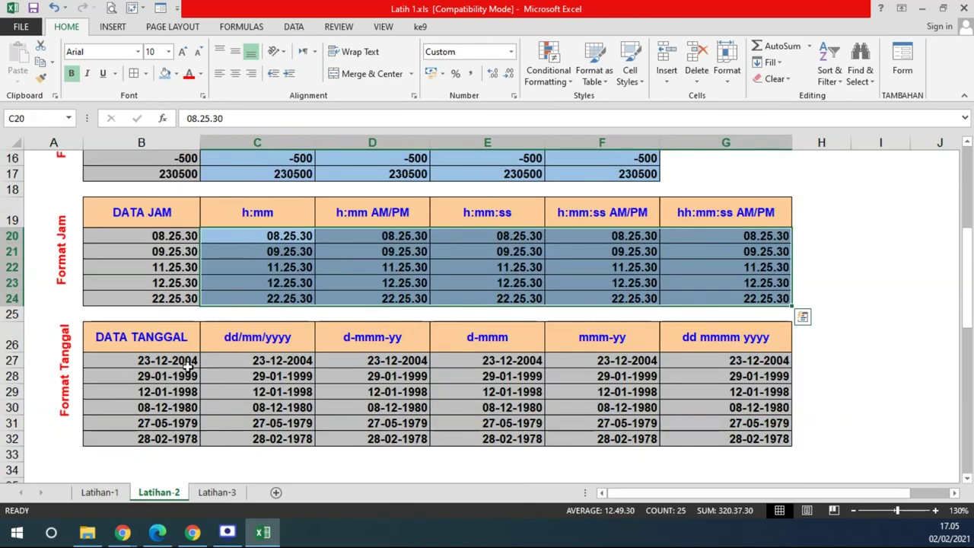
pyautogui.moveTo(226, 361); pyautogui.dragTo(737, 444)
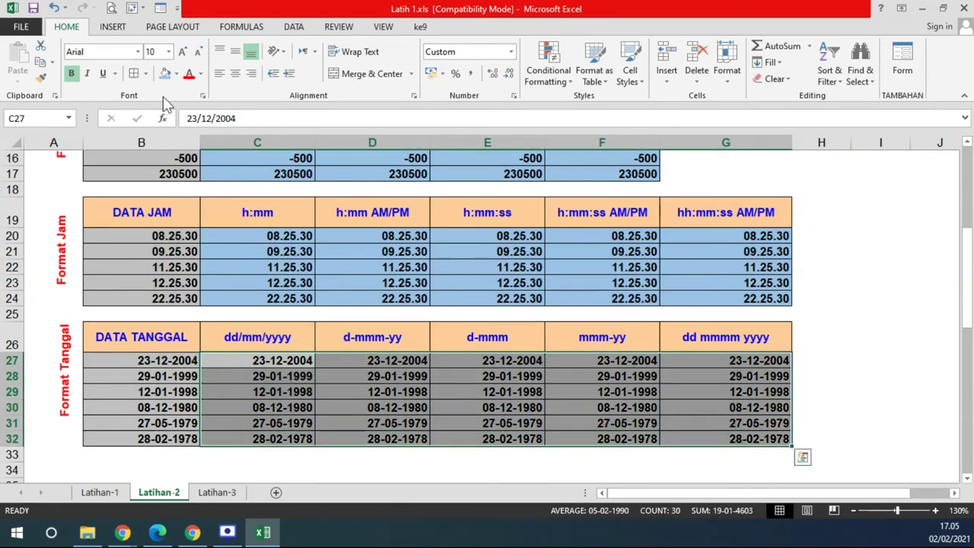
pyautogui.scroll(3, 488, 288)
pyautogui.scroll(-2, 488, 288)
# Inspect the JAWABAN answer table's NUMBER, CURRENCY, ACCOUNTING and PERCENTAGE values and formats.
pyautogui.scroll(2, 488, 288)
pyautogui.moveTo(248, 241); pyautogui.dragTo(252, 320)
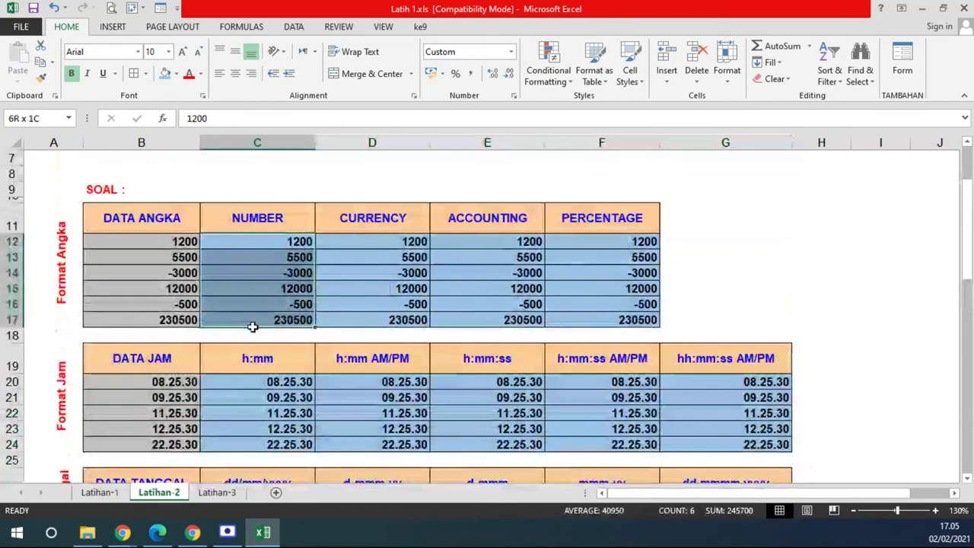
pyautogui.scroll(-3, 378, 316)
pyautogui.scroll(-4, 377, 316)
pyautogui.scroll(1, 377, 317)
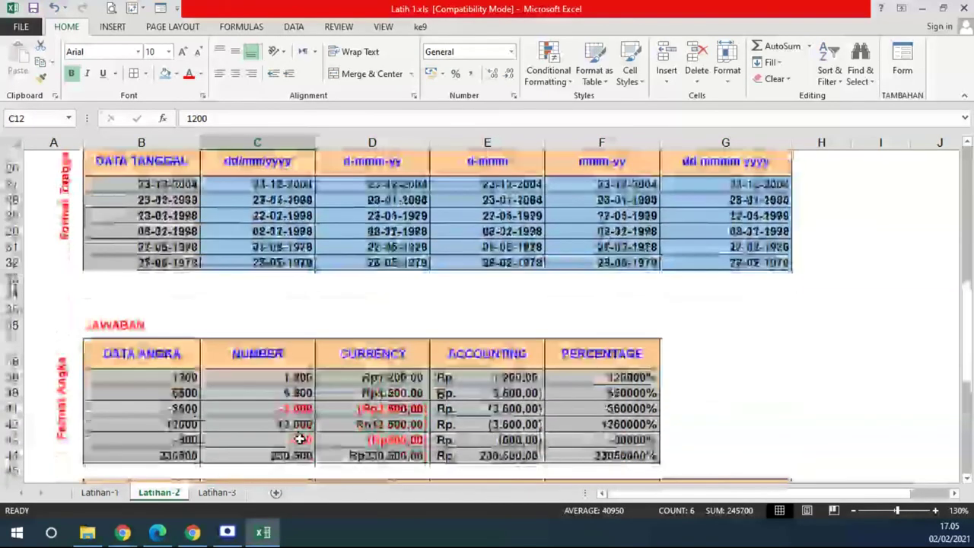
pyautogui.scroll(-1, 378, 316)
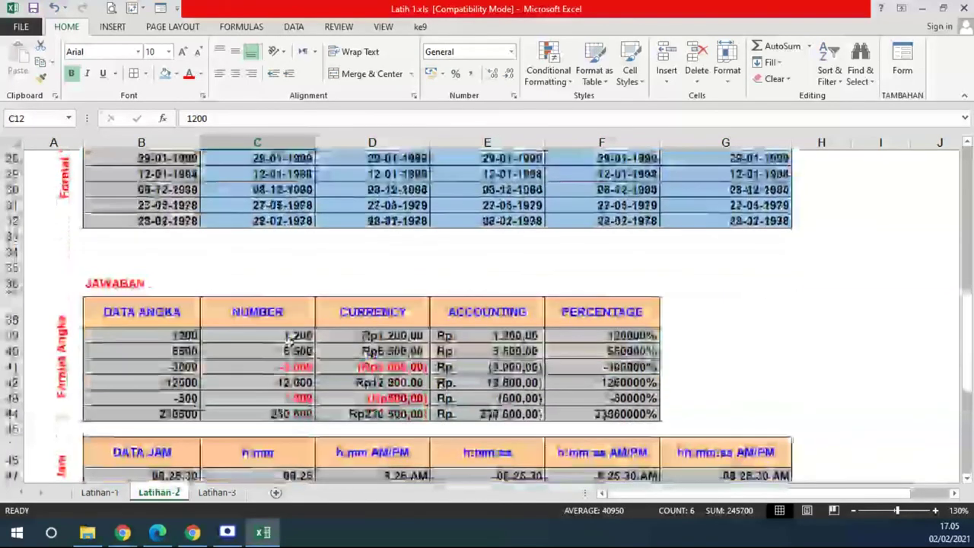
pyautogui.click(175, 368)
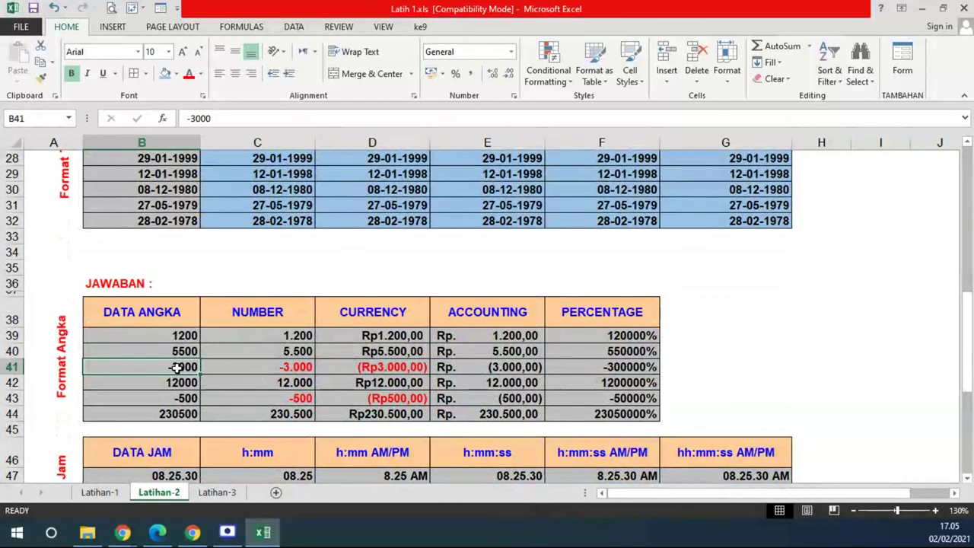
pyautogui.click(295, 368)
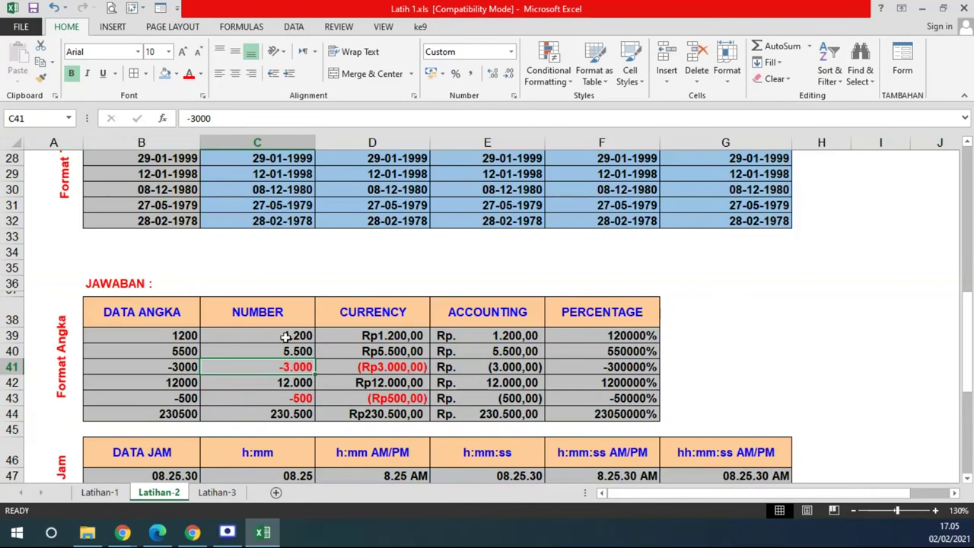
pyautogui.moveTo(283, 331); pyautogui.dragTo(267, 414)
pyautogui.moveTo(363, 335); pyautogui.dragTo(361, 411)
pyautogui.moveTo(479, 336); pyautogui.dragTo(494, 413)
pyautogui.moveTo(581, 335); pyautogui.dragTo(624, 411)
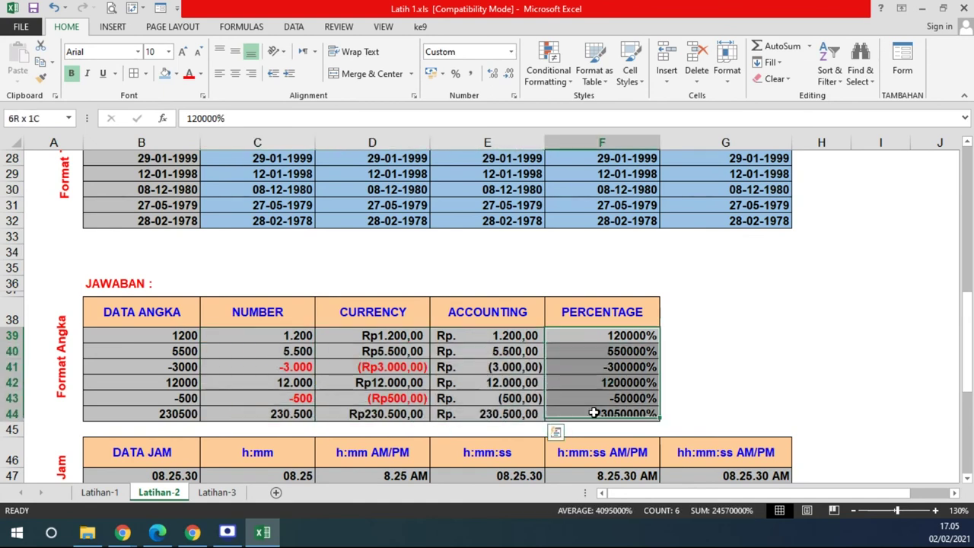
# Recheck the -3000 answer in C41, then select the NUMBER cells C12:C17.
pyautogui.click(344, 263)
pyautogui.scroll(1, 344, 264)
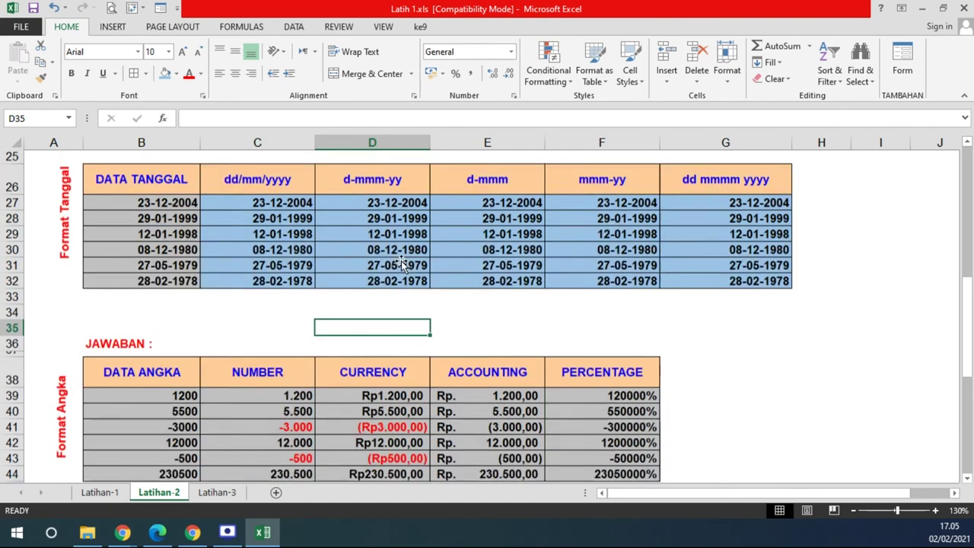
pyautogui.scroll(-2, 305, 274)
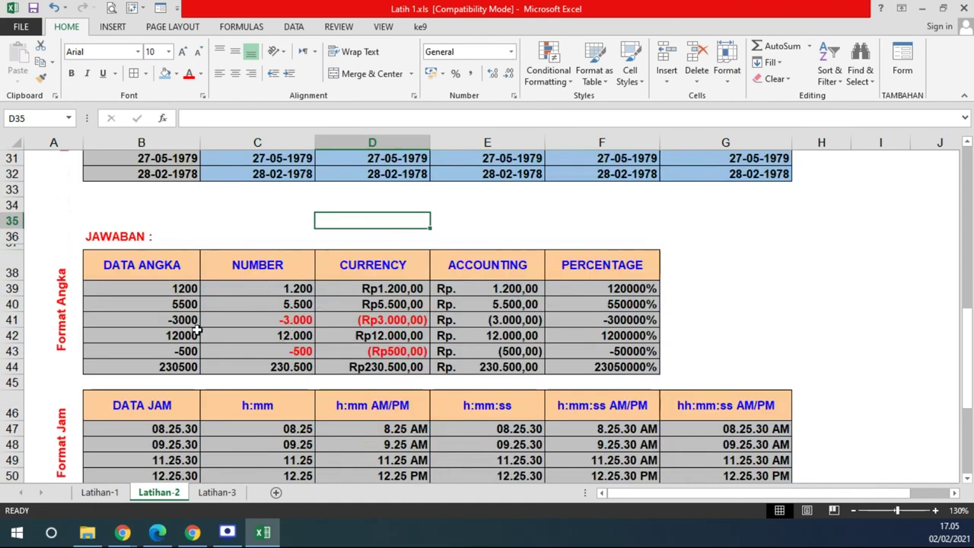
pyautogui.click(169, 322)
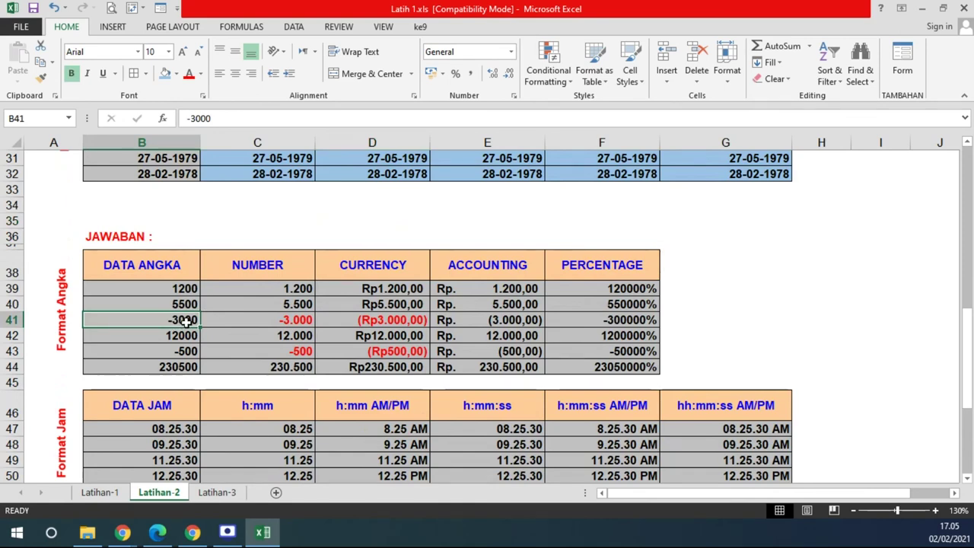
pyautogui.click(296, 320)
pyautogui.scroll(4, 365, 358)
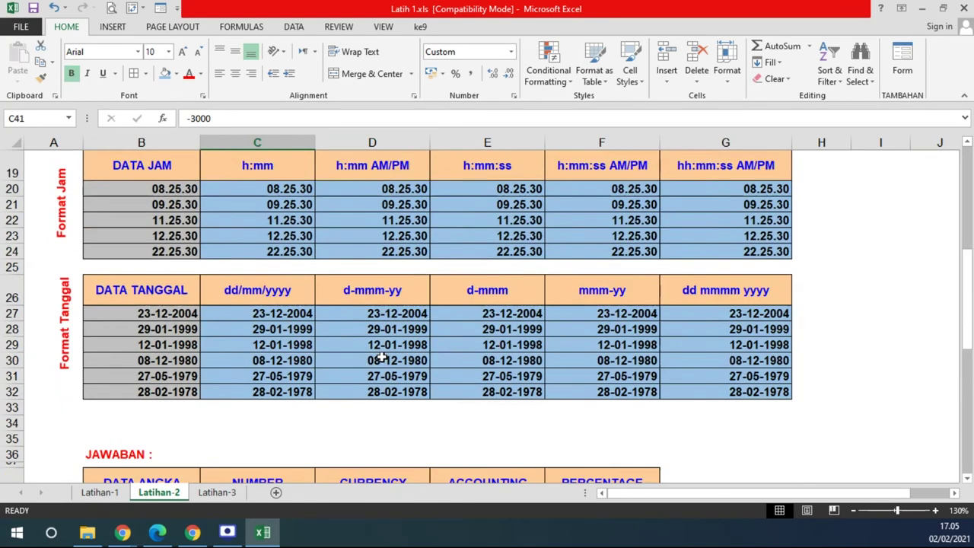
pyautogui.scroll(3, 381, 355)
pyautogui.moveTo(280, 193); pyautogui.dragTo(279, 274)
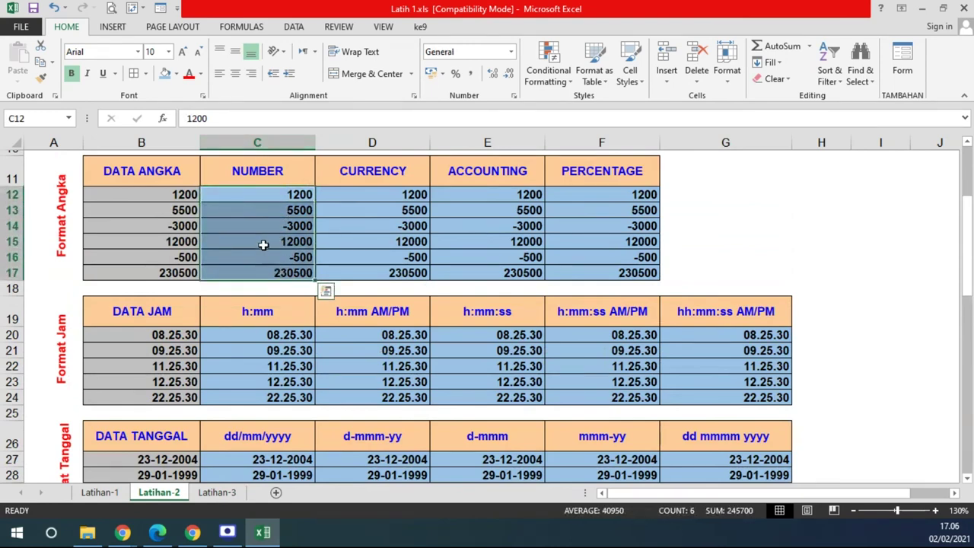
# Format C12:C17 as Number with 0 decimal places and red negatives with a minus sign.
pyautogui.rightClick(225, 204)
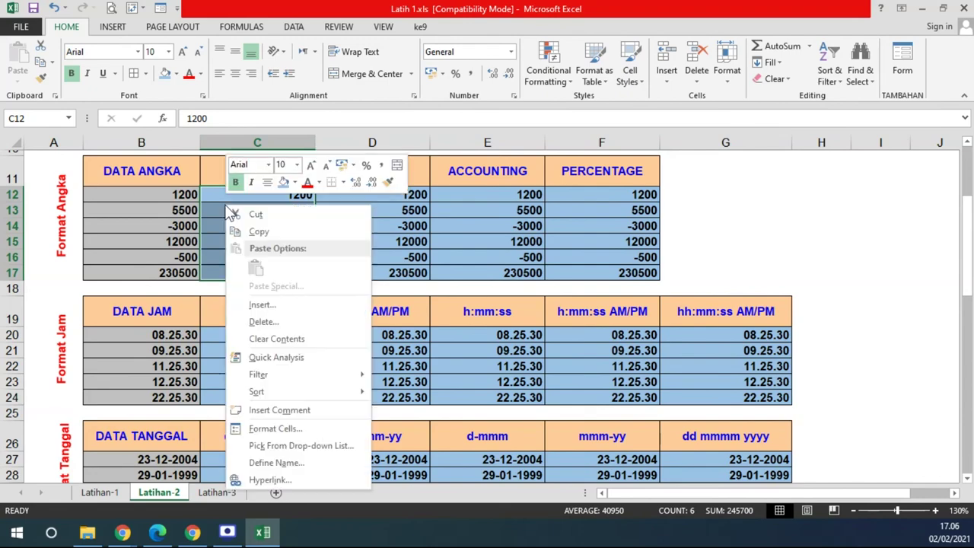
pyautogui.click(259, 433)
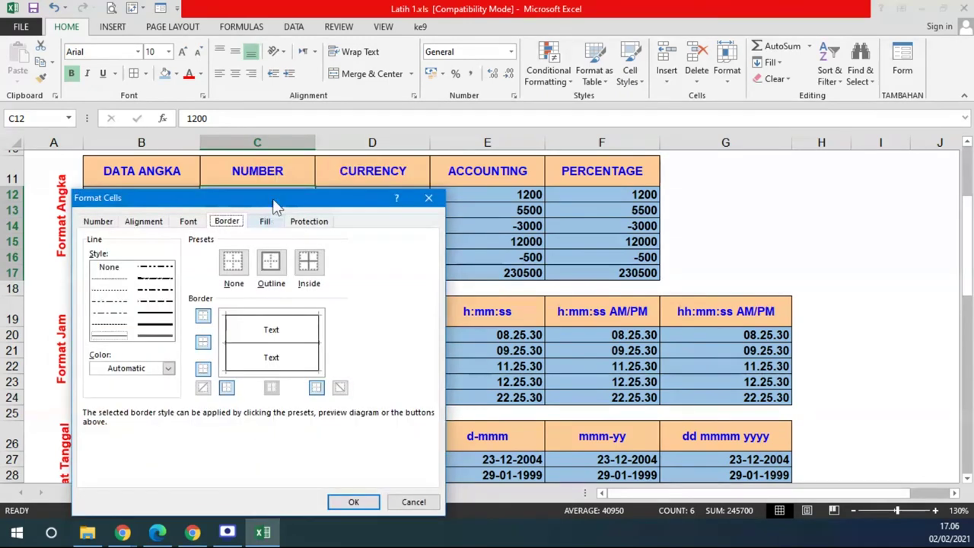
pyautogui.moveTo(275, 202); pyautogui.dragTo(641, 136)
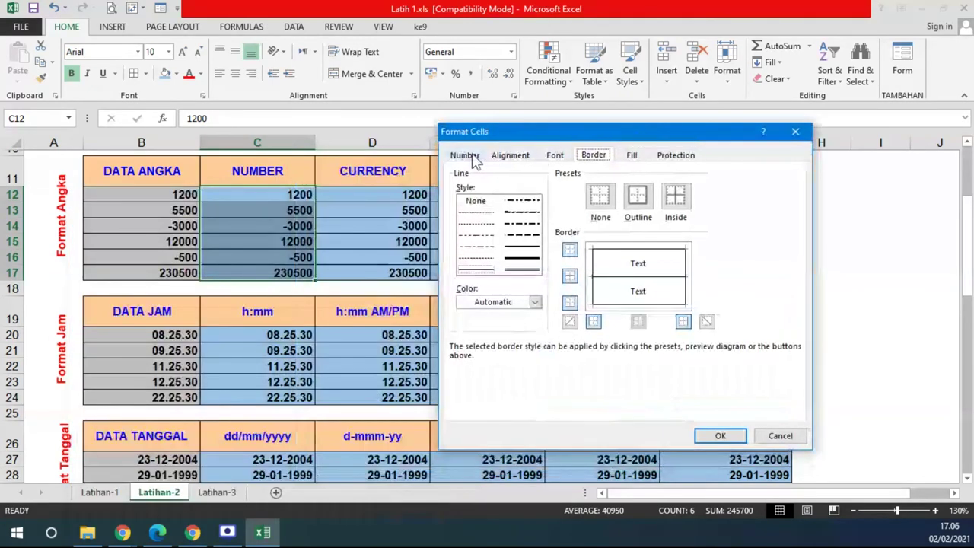
pyautogui.click(472, 156)
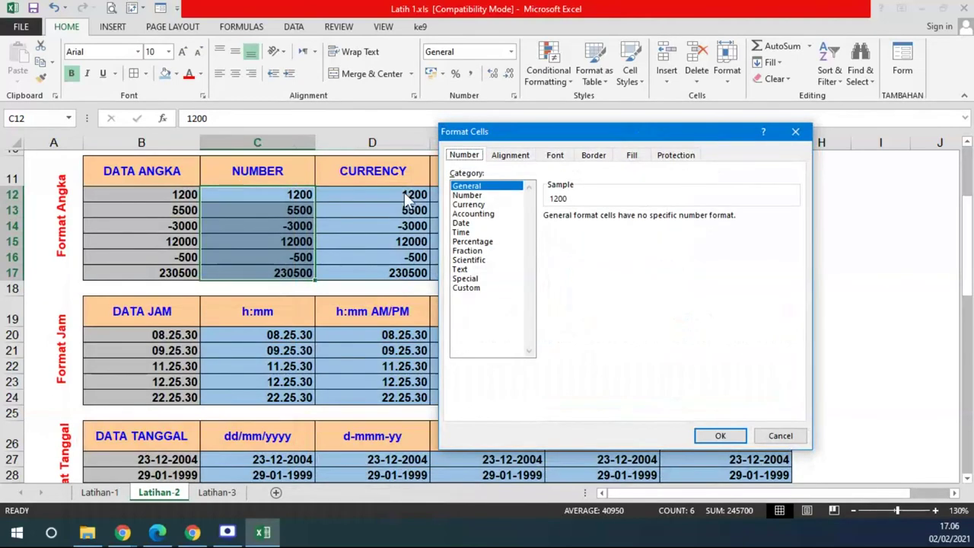
pyautogui.click(468, 196)
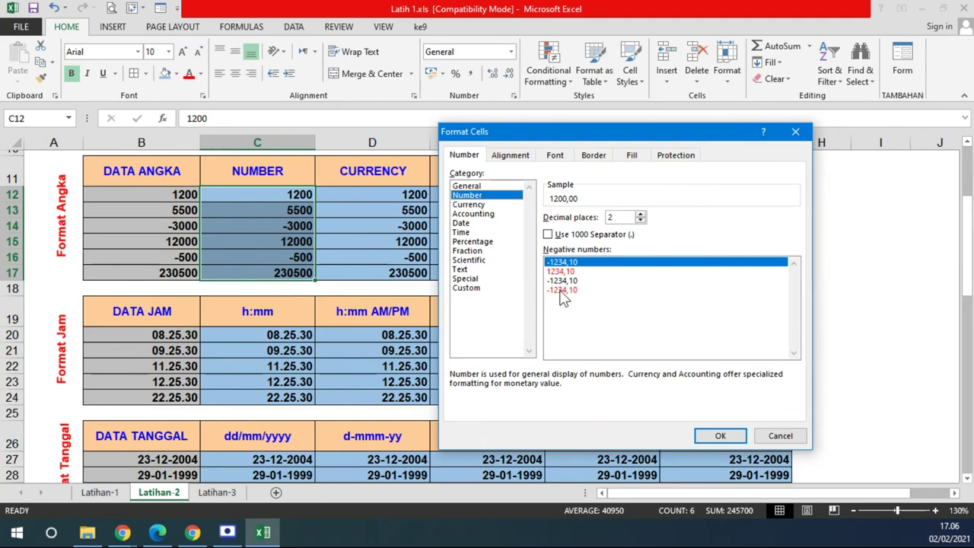
pyautogui.click(561, 291)
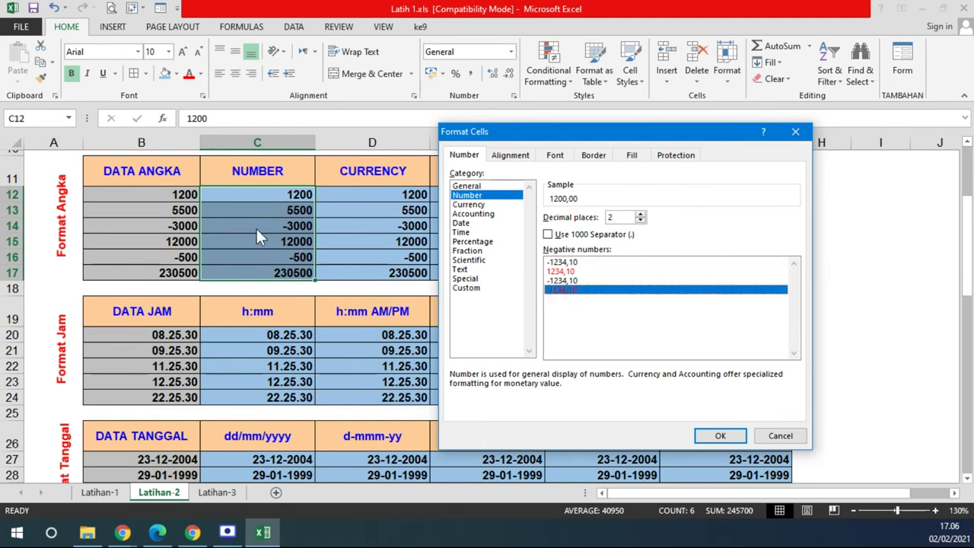
pyautogui.click(643, 221)
pyautogui.click(643, 221)
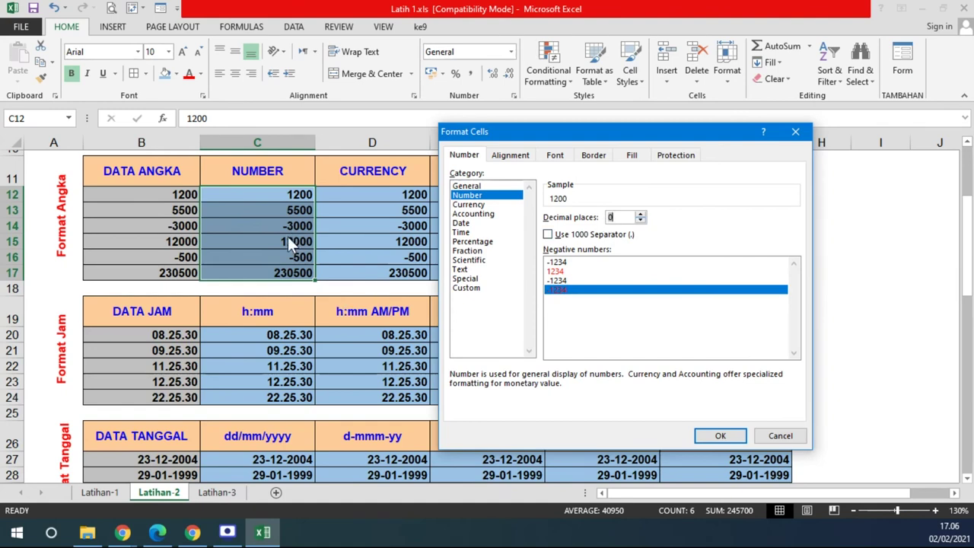
pyautogui.click(715, 438)
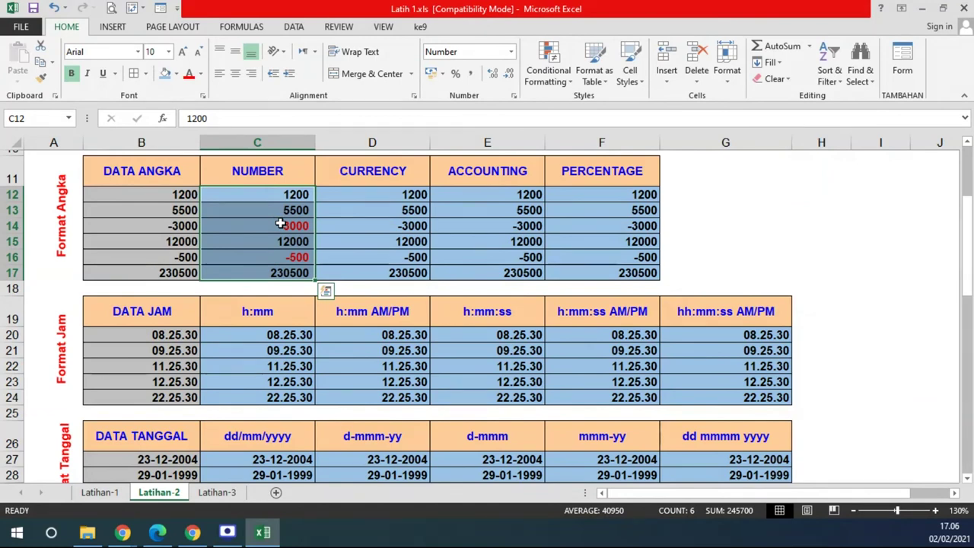
pyautogui.click(168, 225)
pyautogui.click(307, 224)
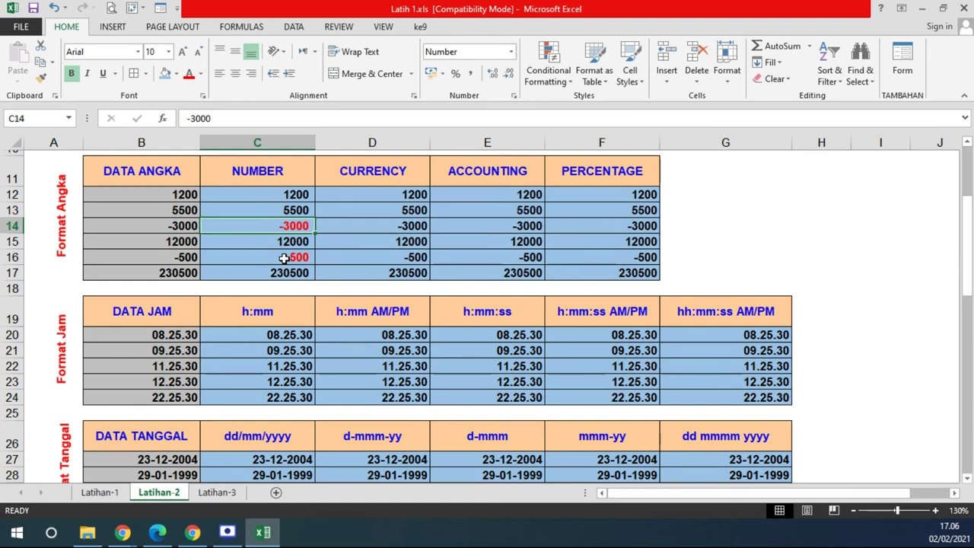
pyautogui.click(286, 196)
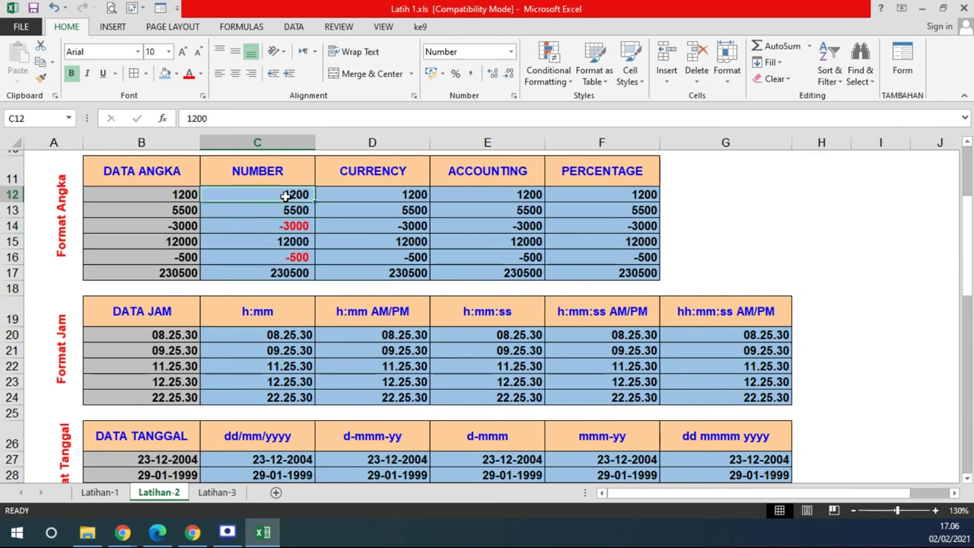
pyautogui.doubleClick(285, 195)
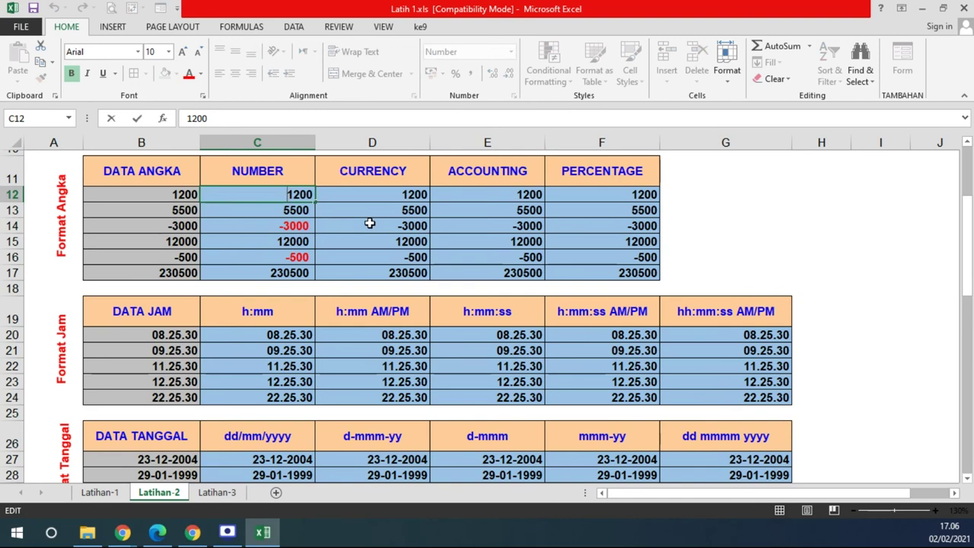
pyautogui.write('-')
pyautogui.press('Return')
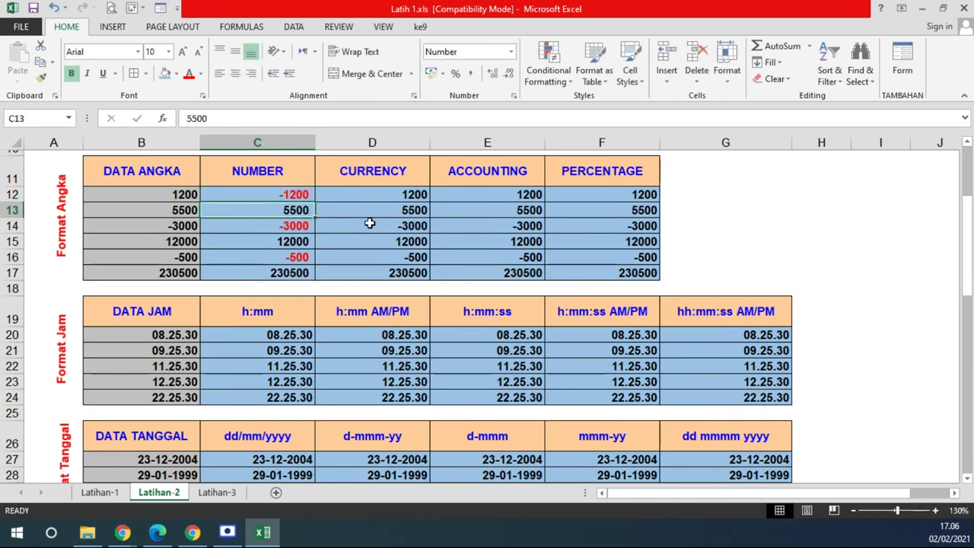
pyautogui.click(285, 196)
pyautogui.doubleClick(285, 196)
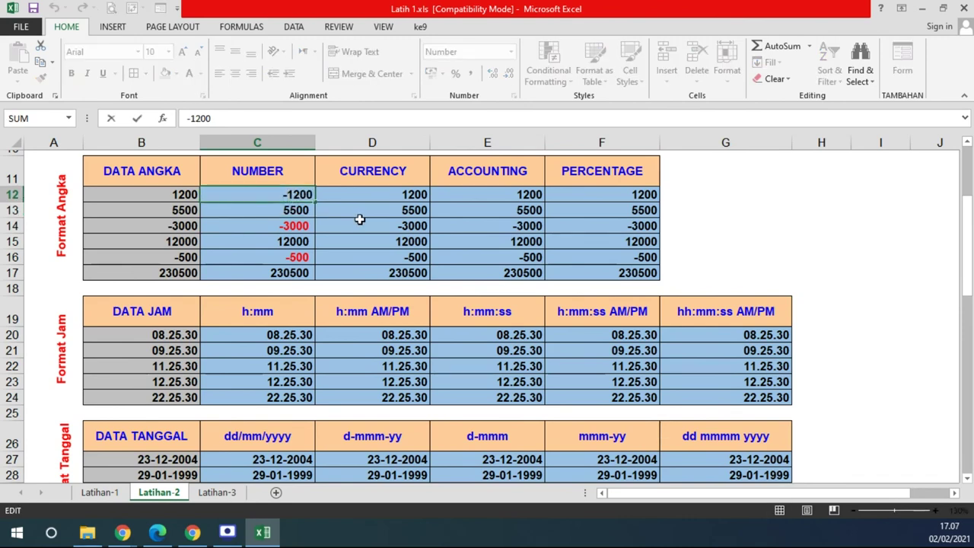
pyautogui.press('BackSpace')
pyautogui.press('Return')
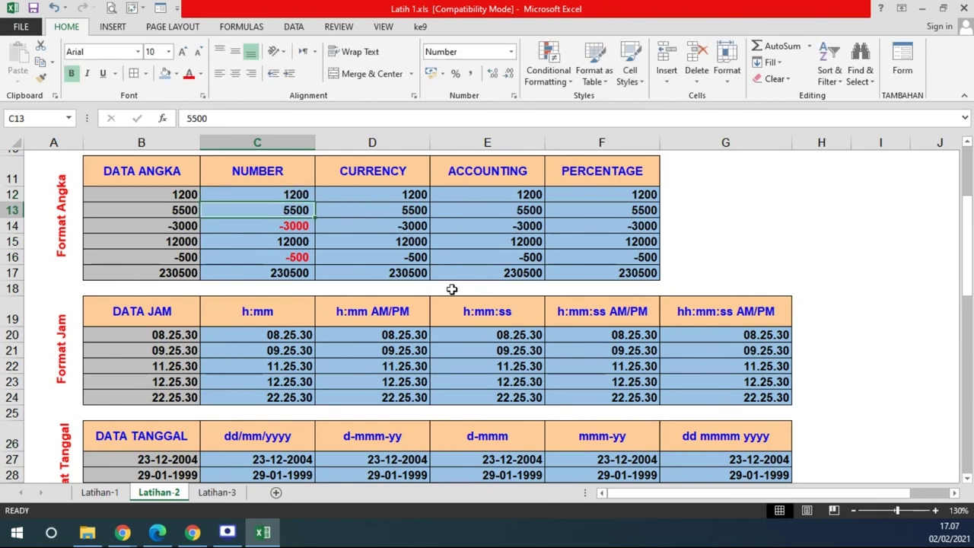
pyautogui.click(175, 226)
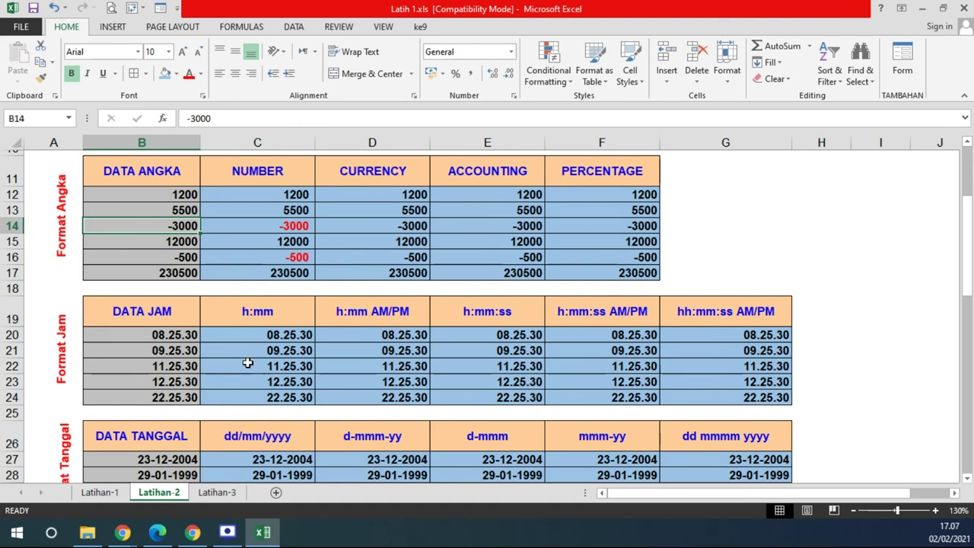
pyautogui.click(189, 73)
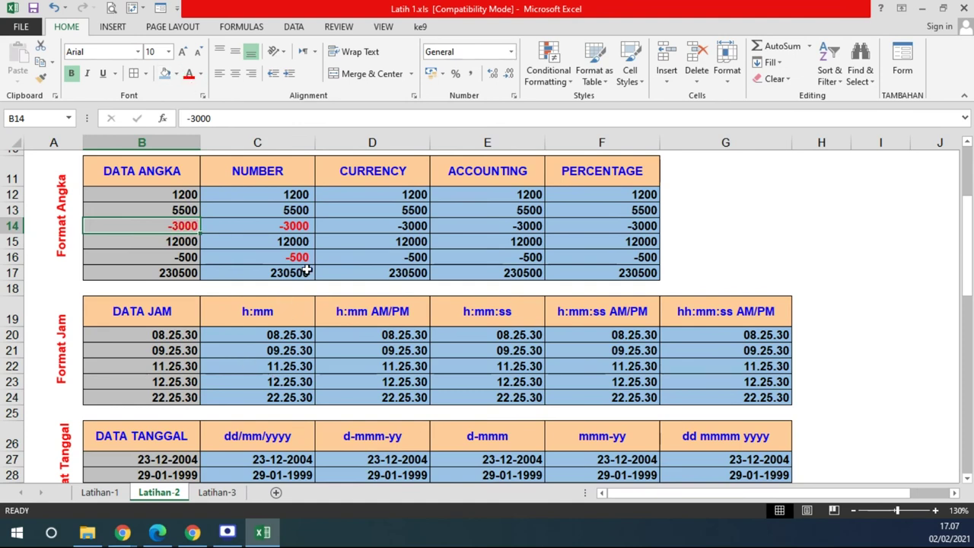
pyautogui.doubleClick(173, 196)
pyautogui.write('-')
pyautogui.press('Return')
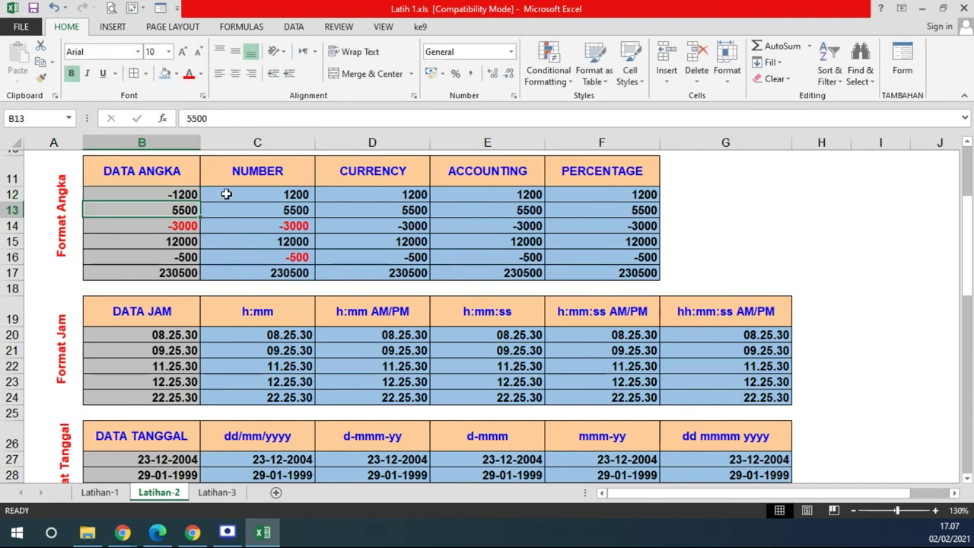
pyautogui.doubleClick(175, 194)
pyautogui.press('BackSpace')
pyautogui.hotkey('ctrl', 'Return')
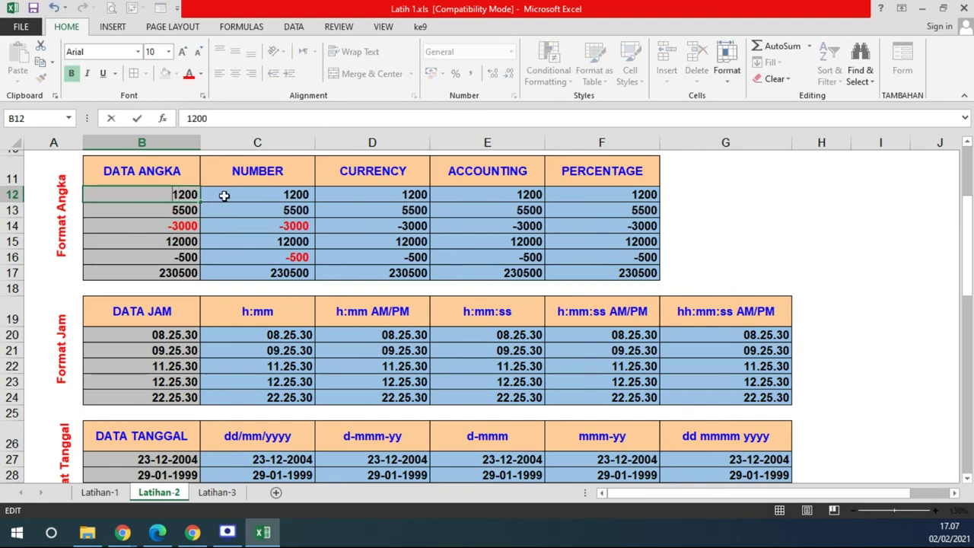
pyautogui.click(179, 227)
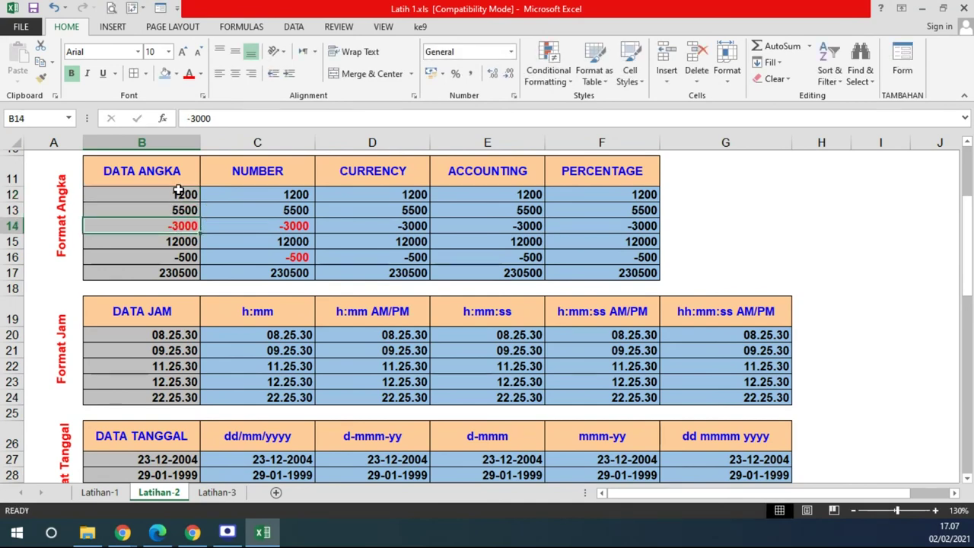
pyautogui.hotkey('ctrl', 'z')
pyautogui.hotkey('ctrl', 'z')
pyautogui.hotkey('ctrl', 'z')
pyautogui.click(289, 195)
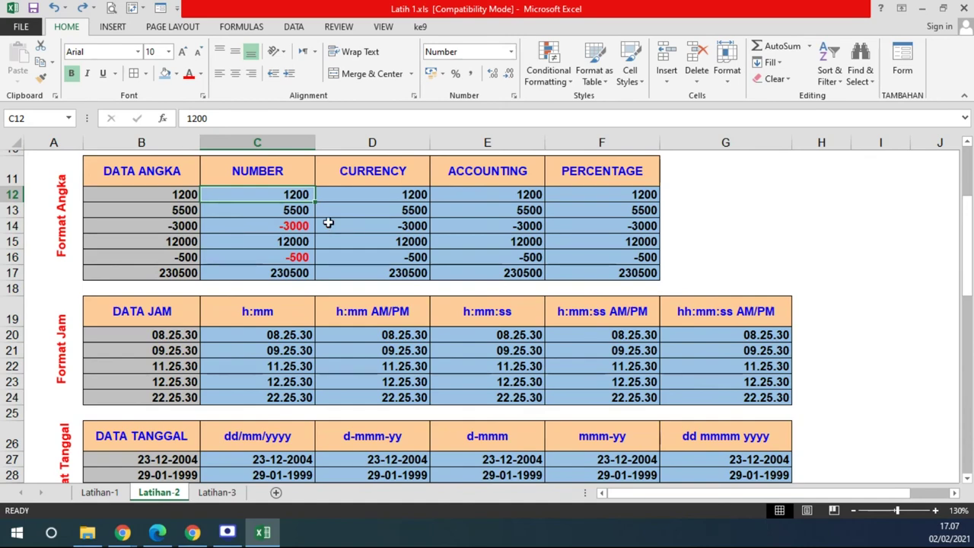
pyautogui.scroll(-5, 328, 223)
pyautogui.scroll(-2, 462, 272)
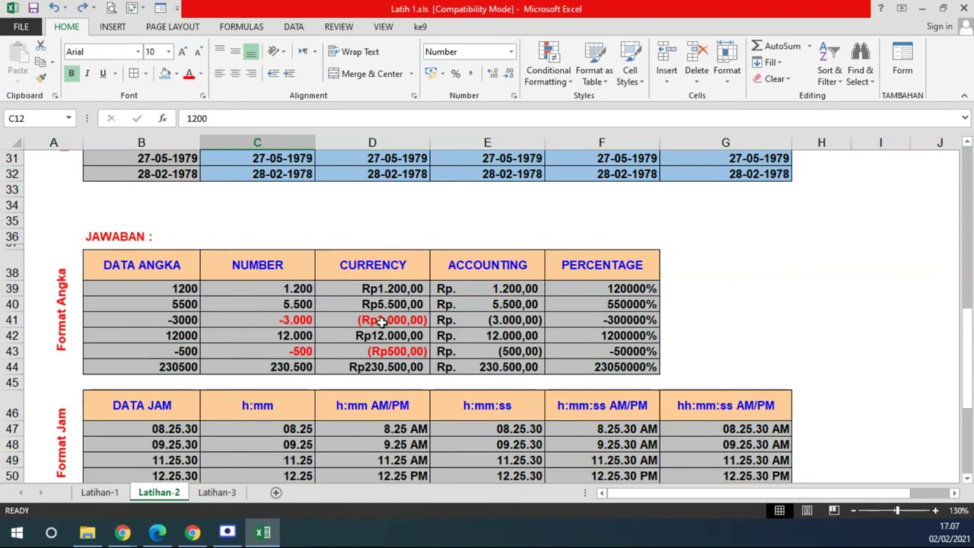
pyautogui.scroll(7, 388, 321)
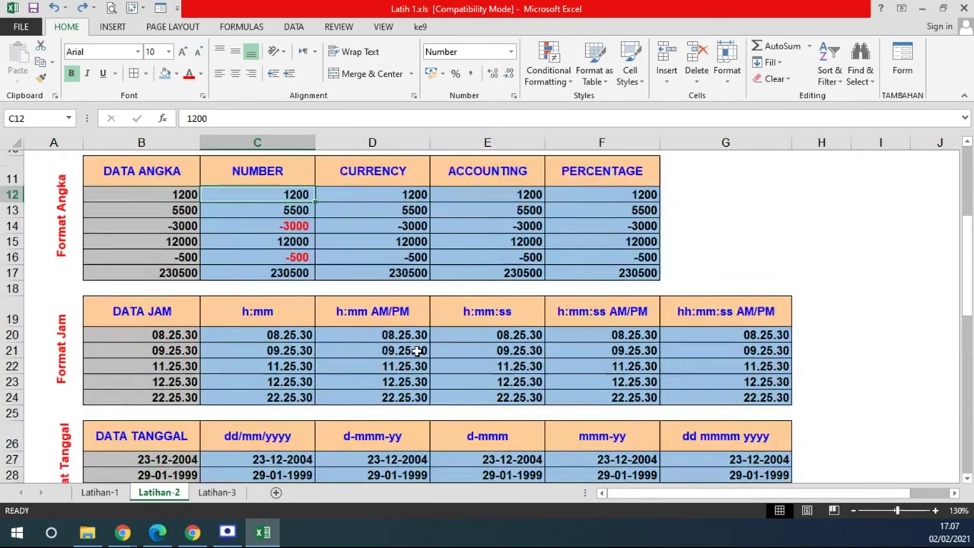
pyautogui.click(382, 194)
# Choose the Currency category for D12:D17, then bring up the exercise PDF for reference.
pyautogui.moveTo(382, 193); pyautogui.dragTo(373, 265)
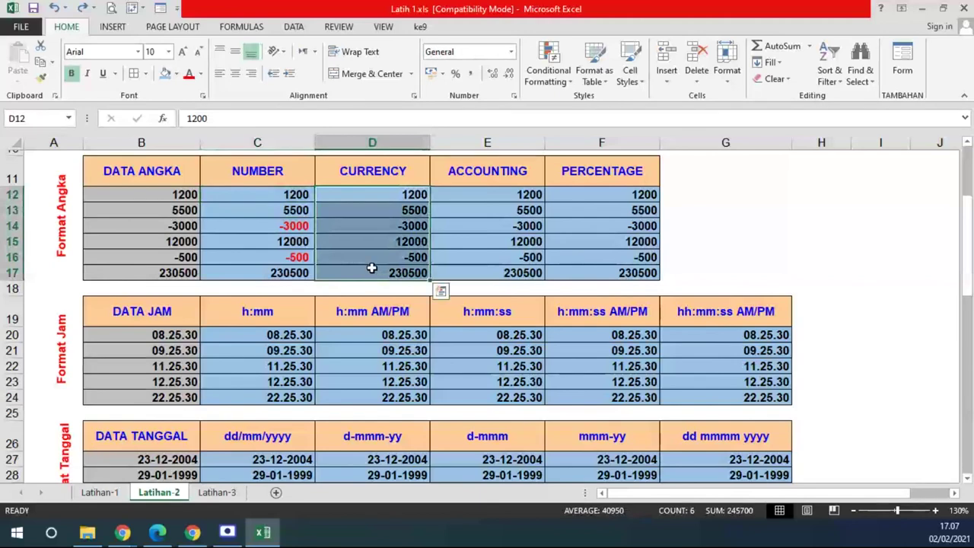
pyautogui.rightClick(373, 265)
pyautogui.click(425, 452)
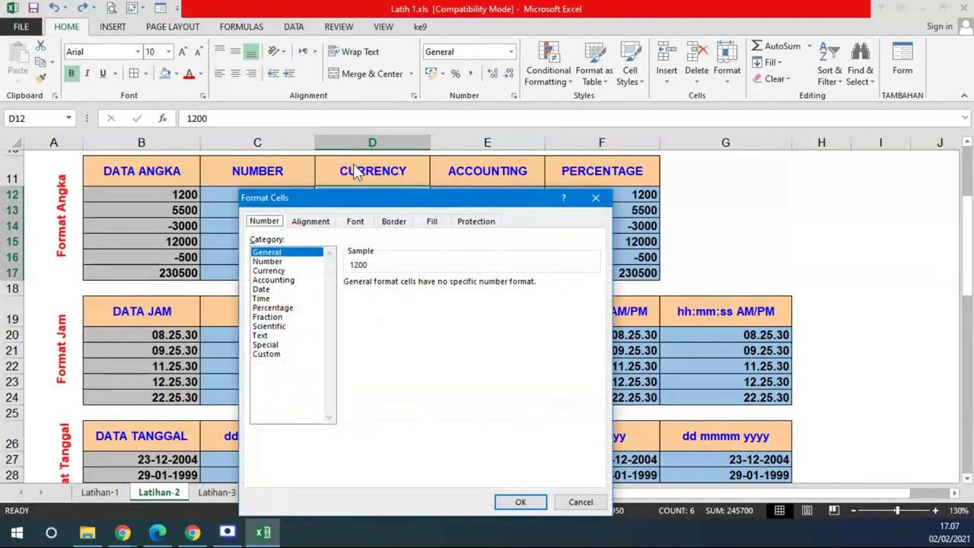
pyautogui.click(272, 271)
pyautogui.moveTo(368, 199); pyautogui.dragTo(643, 173)
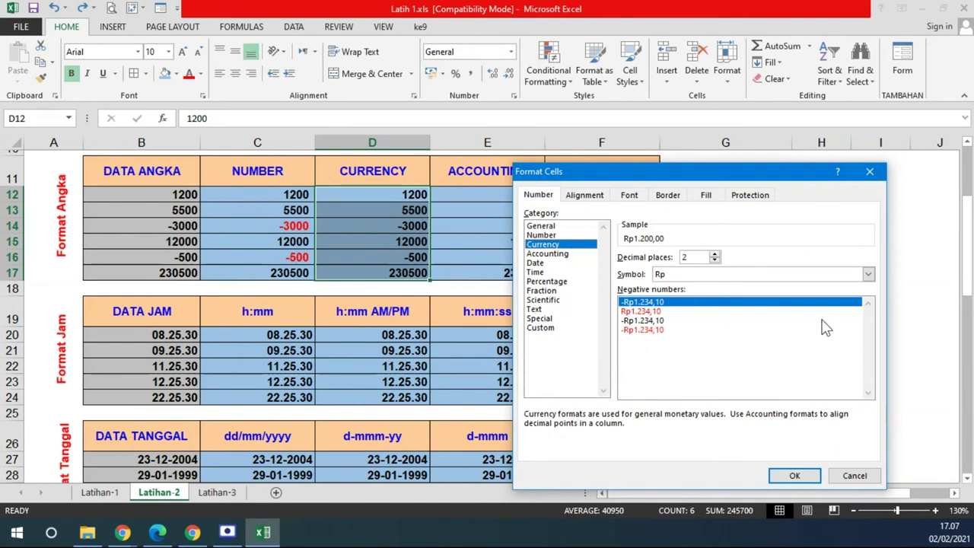
pyautogui.click(158, 532)
pyautogui.scroll(3, 667, 236)
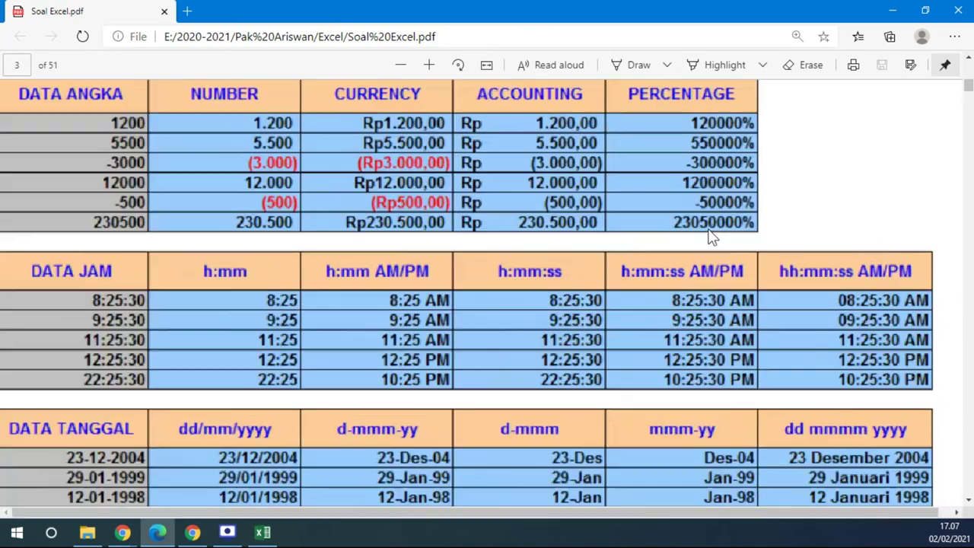
# Pick the red Rp1.234,10 negative option without a minus sign, checking against the PDF.
pyautogui.scroll(-1, 643, 238)
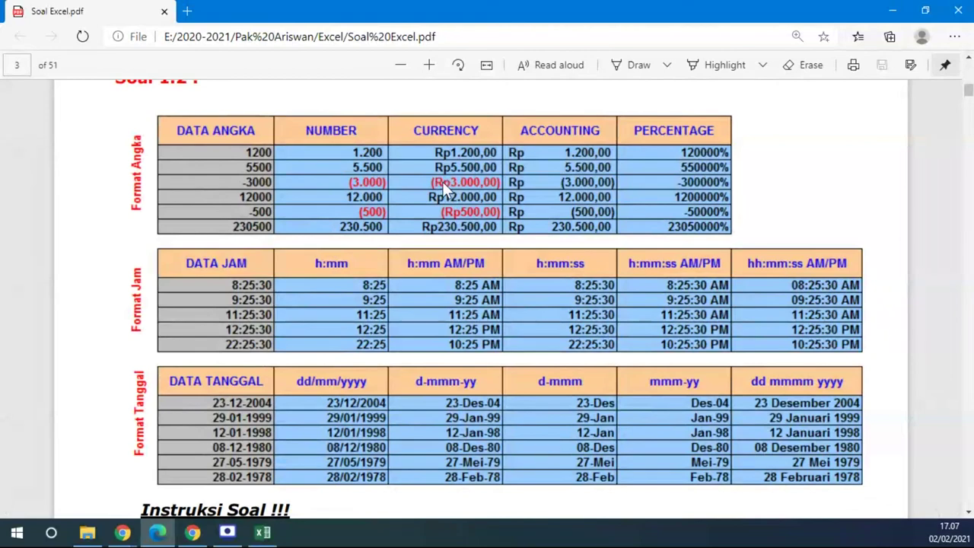
pyautogui.click(274, 535)
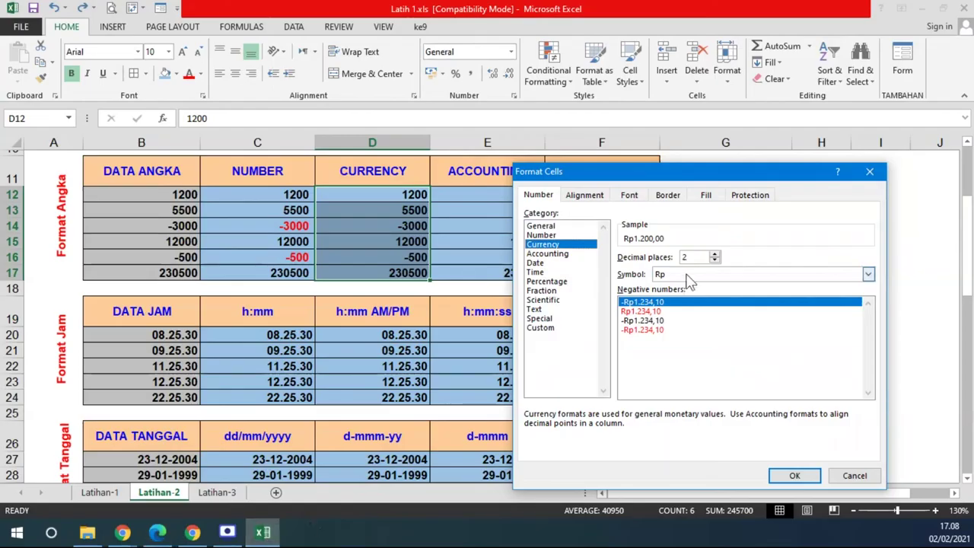
pyautogui.click(628, 311)
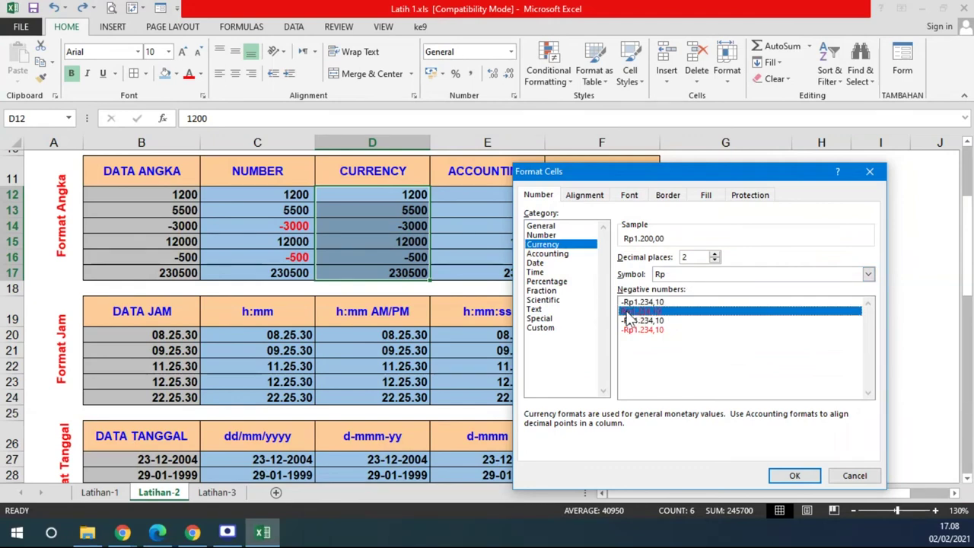
pyautogui.click(174, 537)
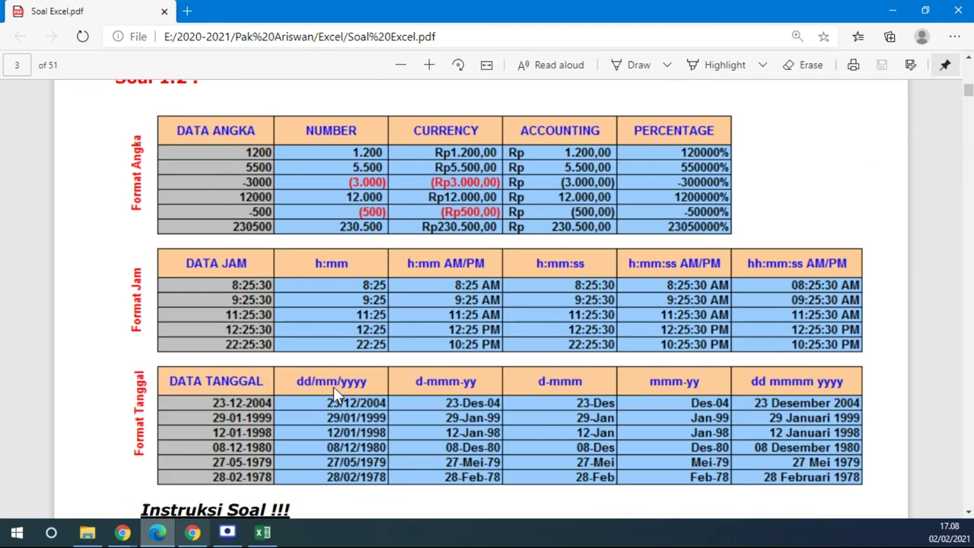
pyautogui.click(263, 533)
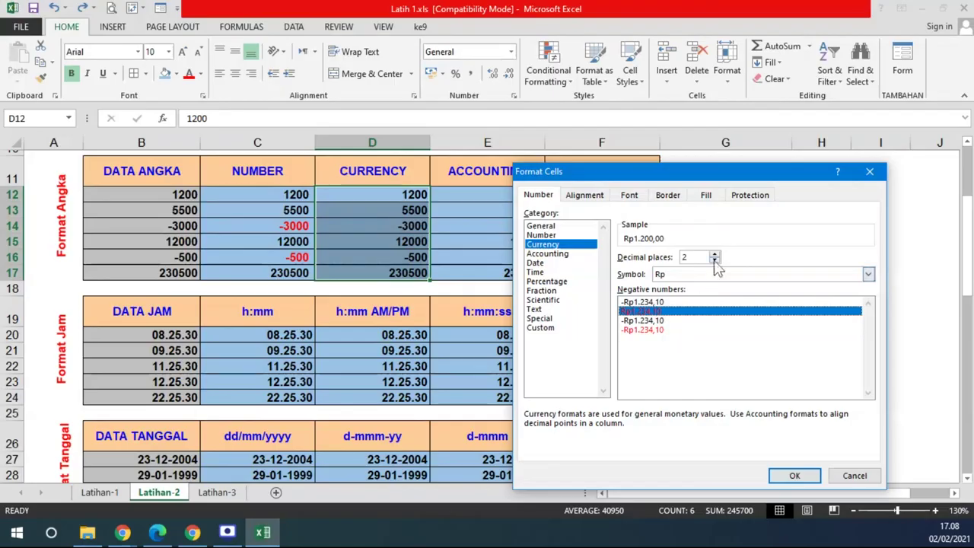
# Keep Rp as the currency symbol and switch the CURRENCY format to a custom code.
pyautogui.click(692, 275)
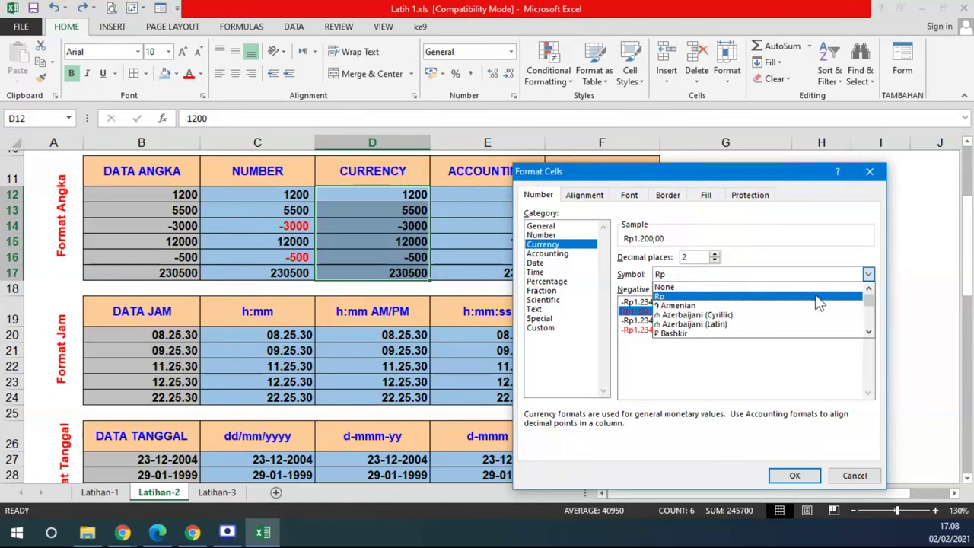
pyautogui.click(666, 296)
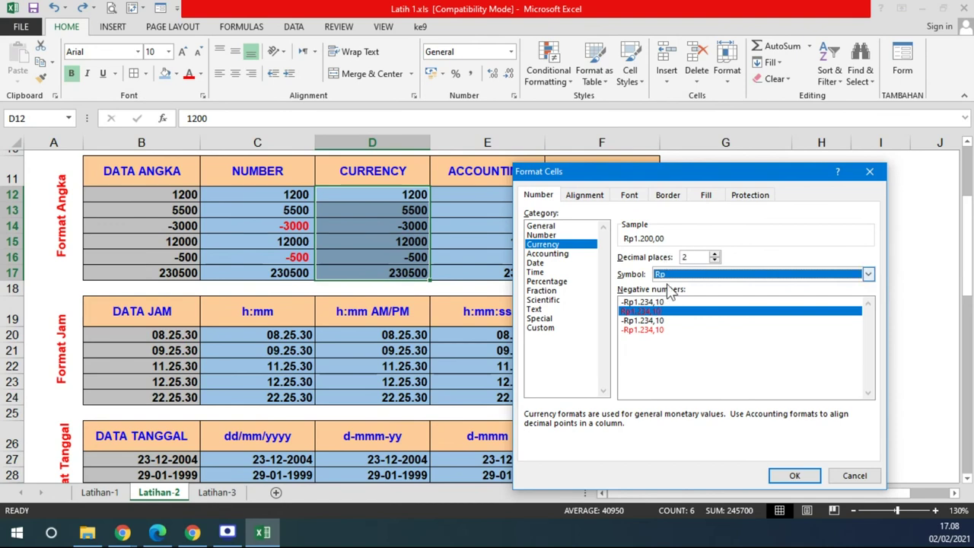
pyautogui.click(540, 327)
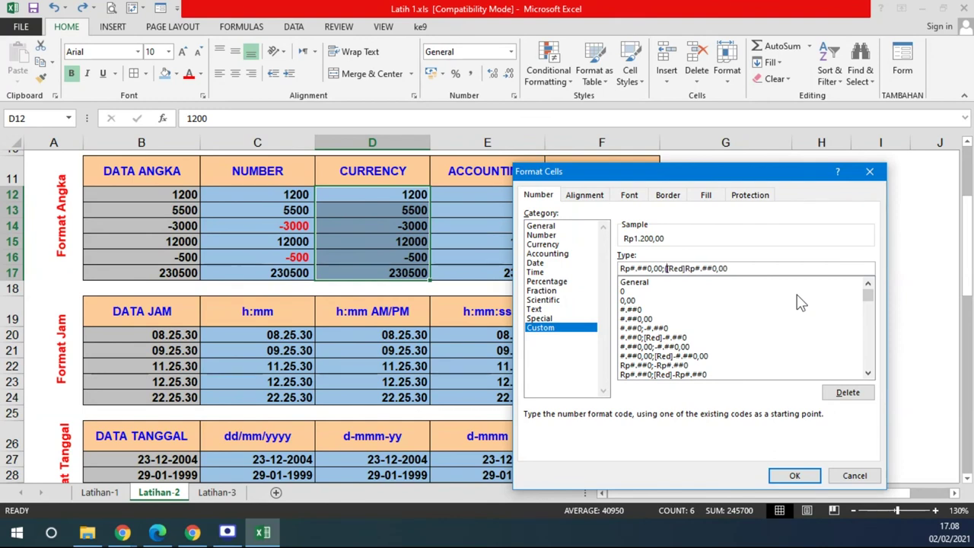
# Edit the code to Rp#.##0,00;([Red]Rp#.##0,00) and copy it.
pyautogui.write('(')
pyautogui.moveTo(740, 269); pyautogui.dragTo(632, 259)
pyautogui.rightClick(641, 267)
pyautogui.click(662, 300)
pyautogui.click(17, 533)
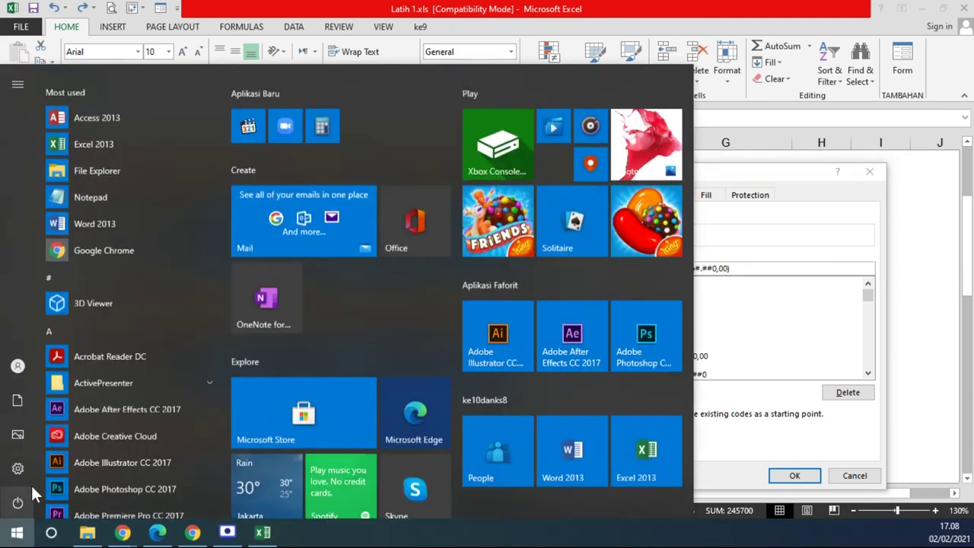
# Launch Notepad and paste the copied format code into a new note.
pyautogui.write('NOTEP')
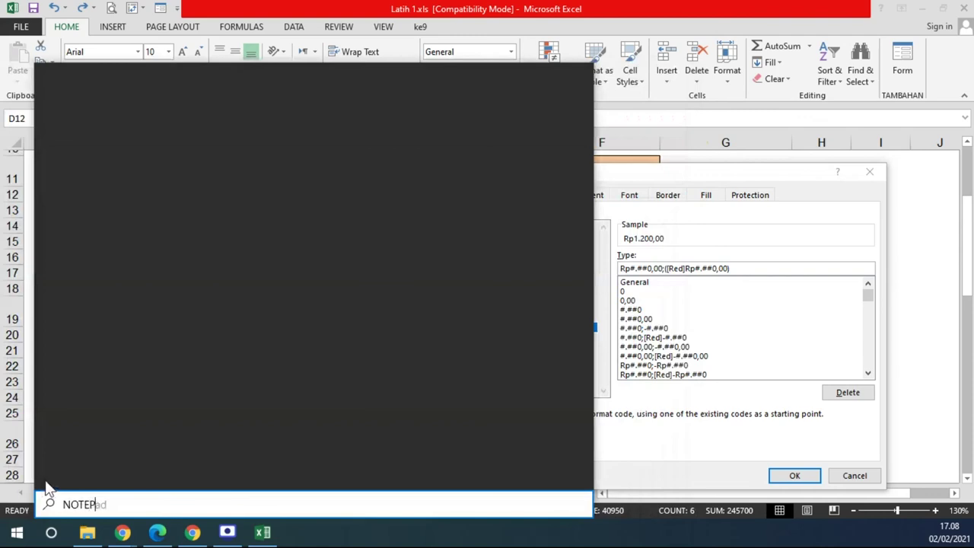
pyautogui.write('AD')
pyautogui.press('Return')
pyautogui.hotkey('ctrl', 'v')
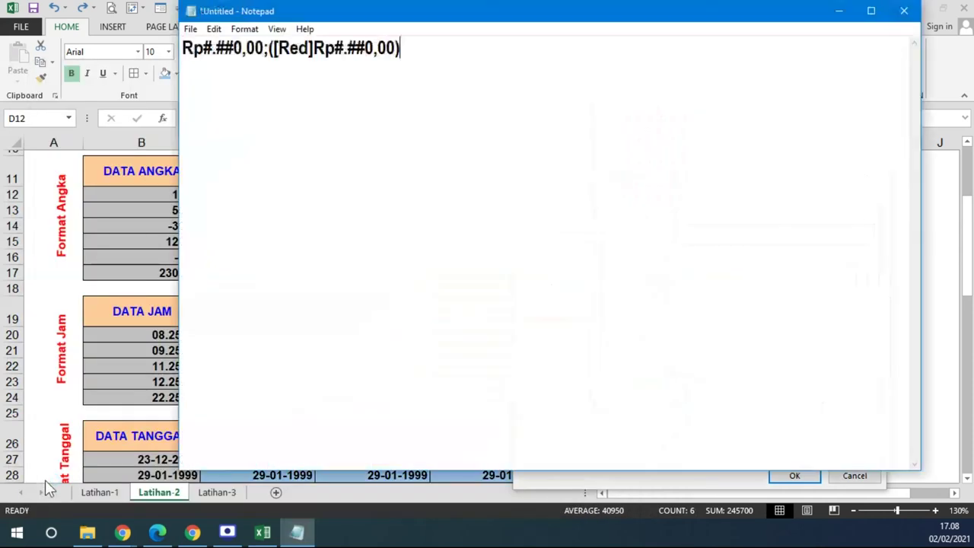
pyautogui.moveTo(350, 21); pyautogui.dragTo(432, 379)
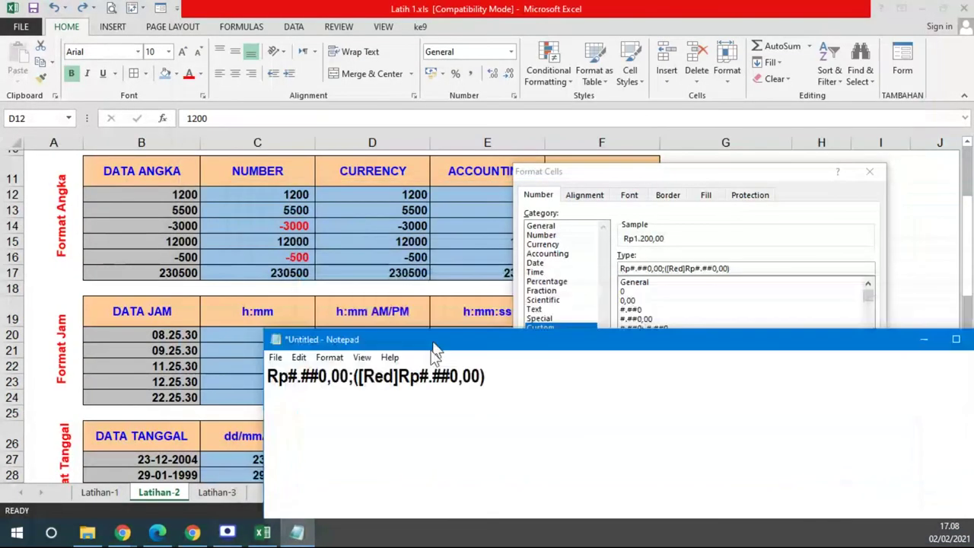
# Rewrite the note to Rp#.##0,00;( [Red]Rp#.##0,00 ) and select the bracketed negative part.
pyautogui.click(356, 408)
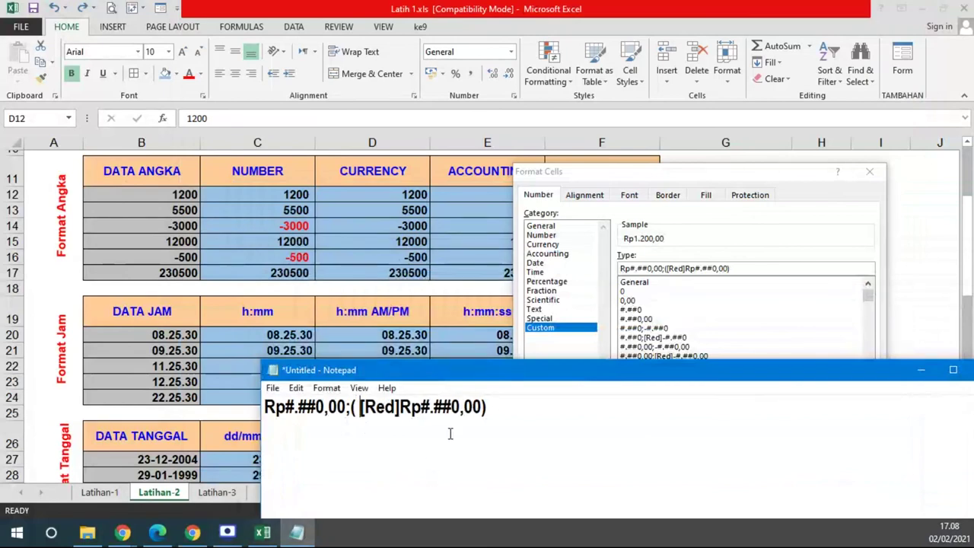
pyautogui.click(483, 407)
pyautogui.press('Left')
pyautogui.press('BackSpace')
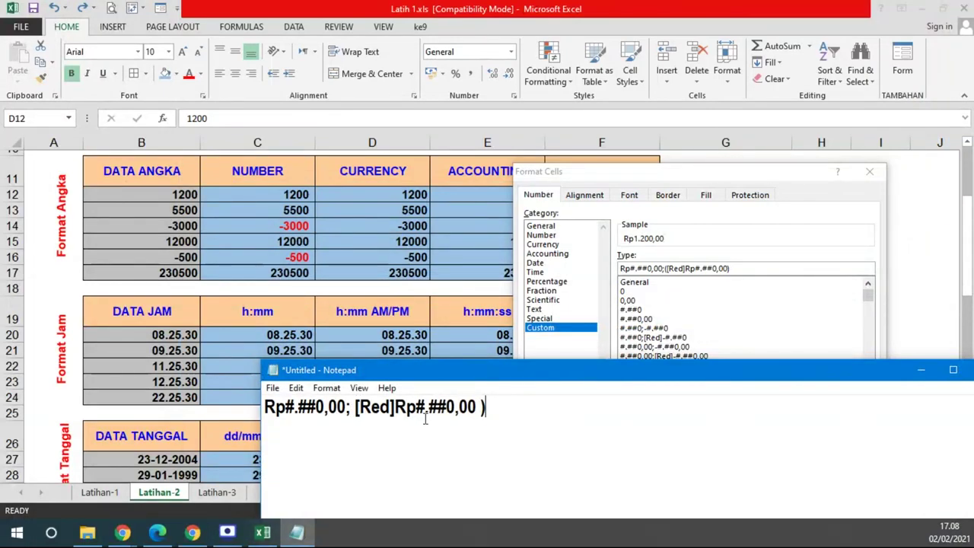
pyautogui.write(')')
pyautogui.press('Left')
pyautogui.write('(')
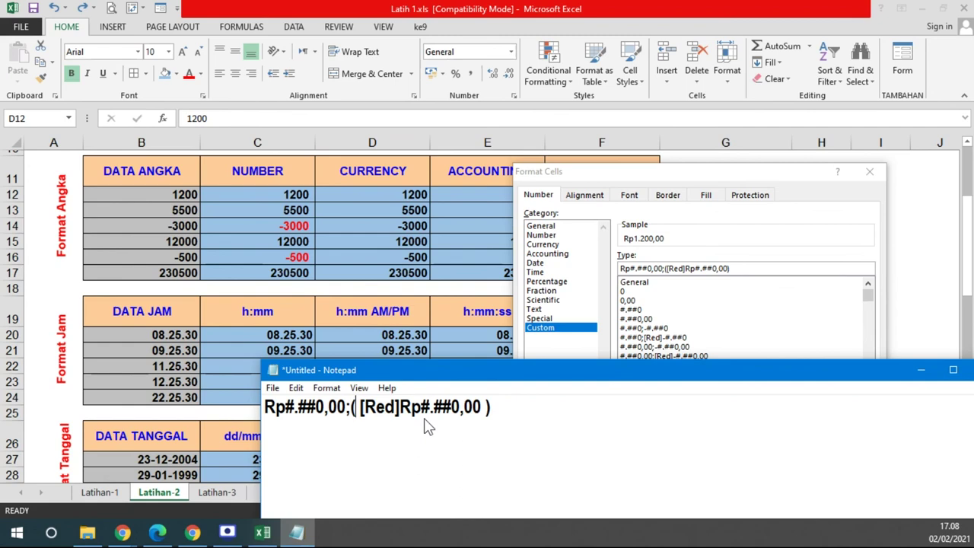
pyautogui.moveTo(358, 411); pyautogui.dragTo(497, 412)
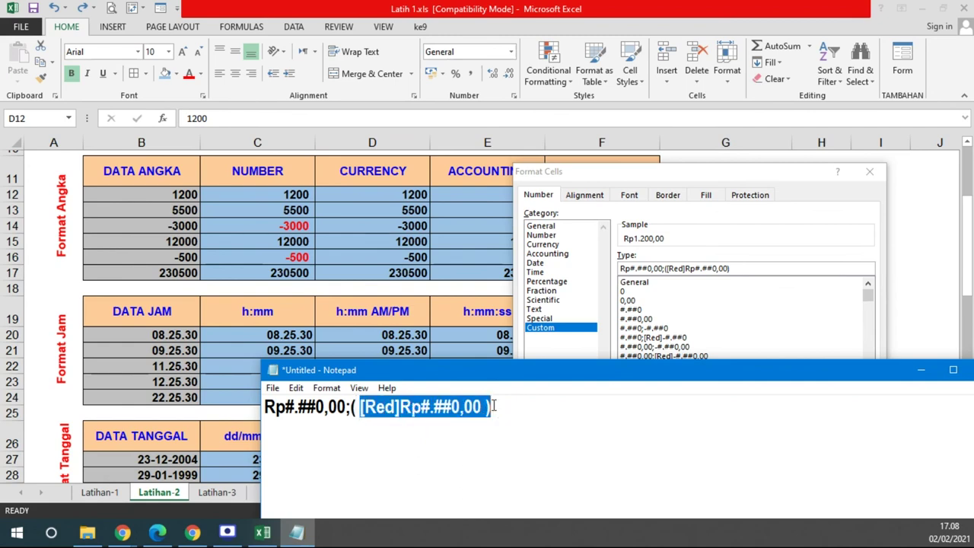
pyautogui.moveTo(448, 370); pyautogui.dragTo(408, 363)
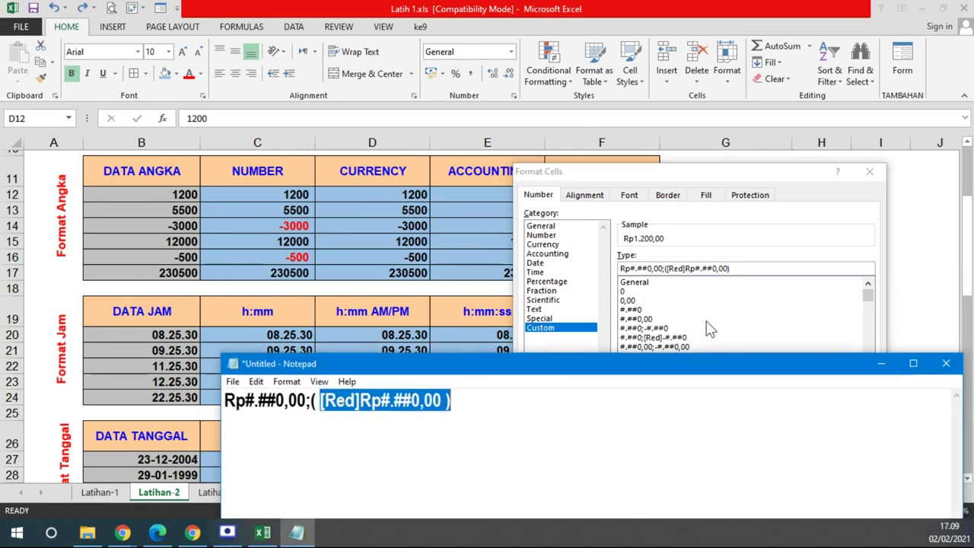
pyautogui.click(739, 268)
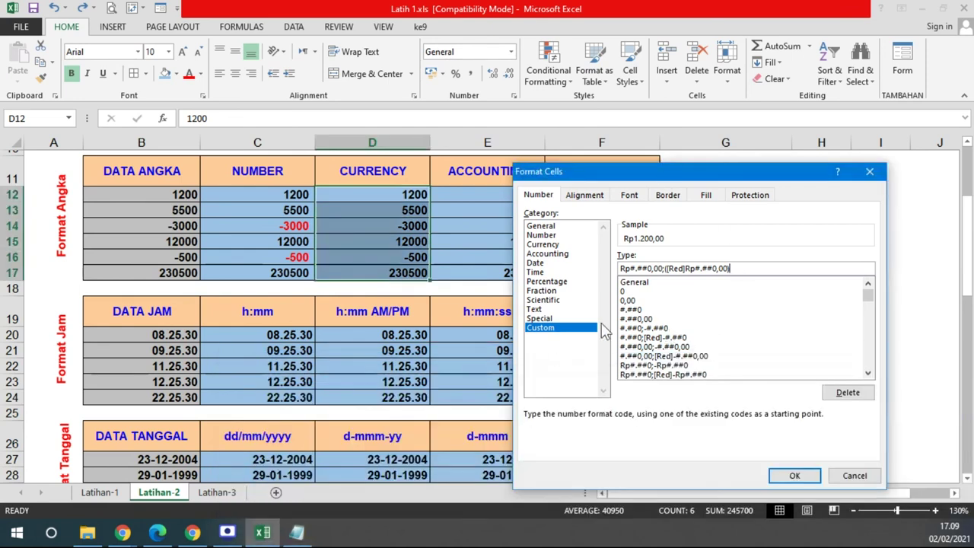
# Apply the custom Rp format and change D12 to -1200, shown as red (Rp1.200,00).
pyautogui.click(793, 477)
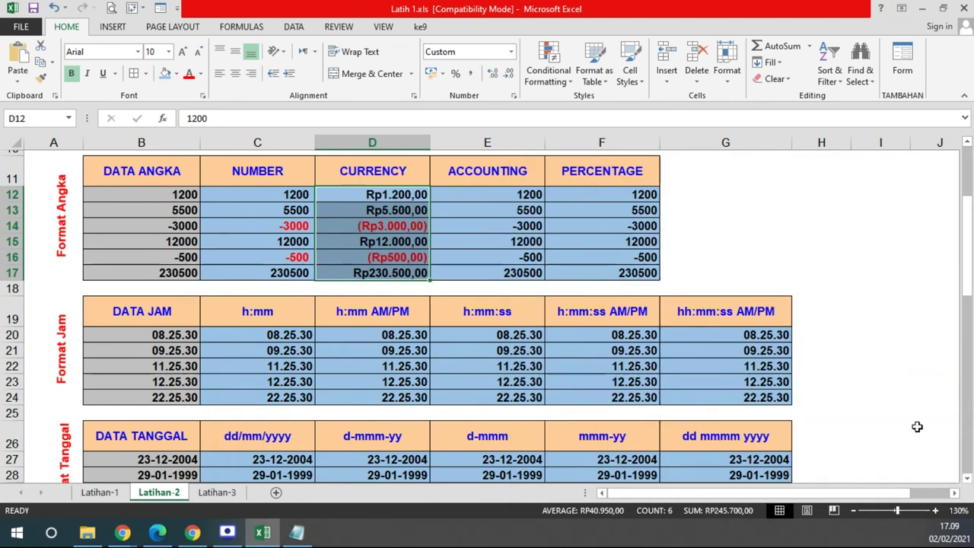
pyautogui.doubleClick(412, 195)
pyautogui.press('Home')
pyautogui.write('-')
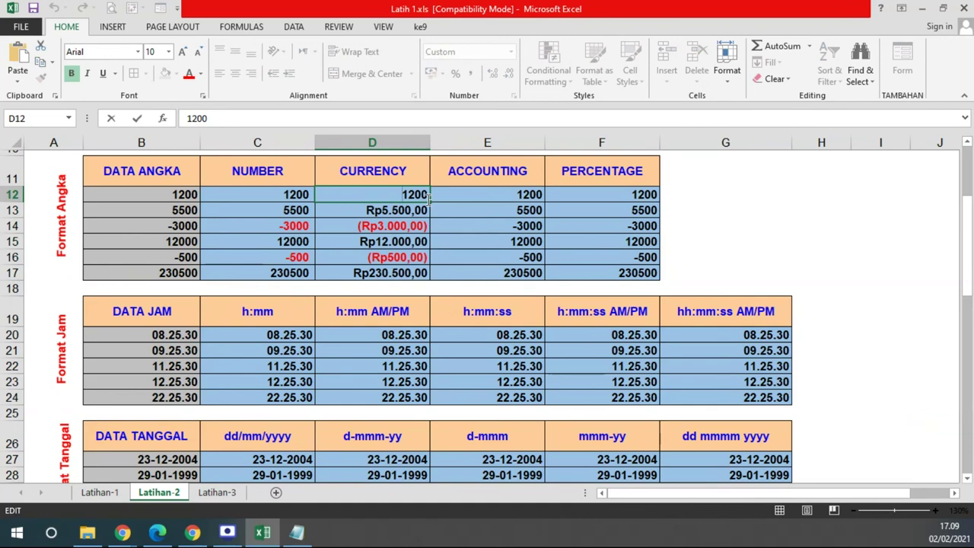
pyautogui.press('Return')
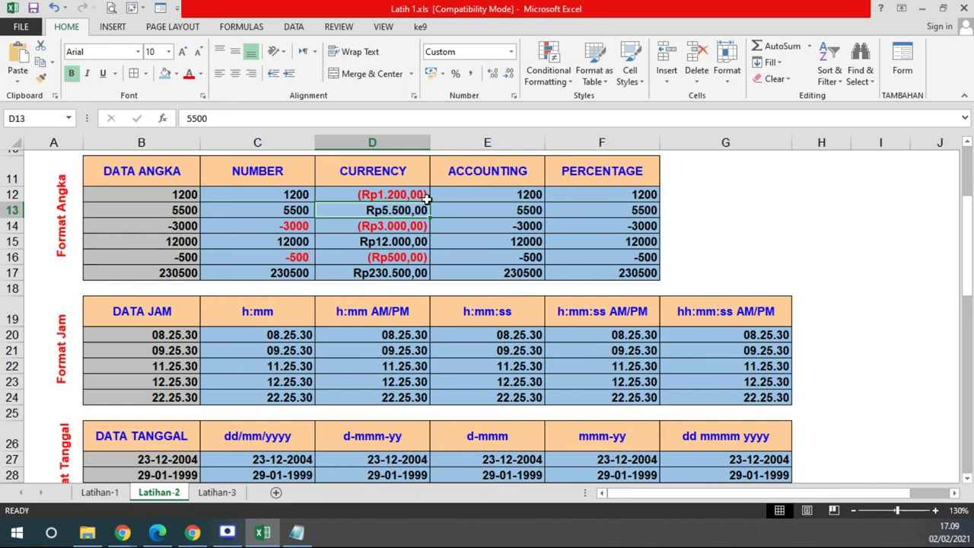
# Paste the copied content into E12:E17 and F12:F17.
pyautogui.moveTo(459, 188); pyautogui.dragTo(471, 279)
pyautogui.hotkey('ctrl', 'v')
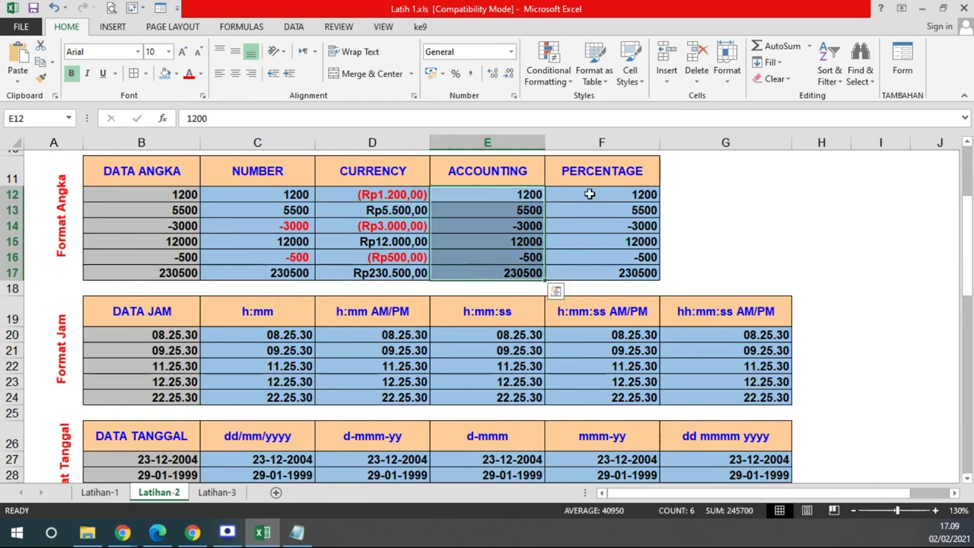
pyautogui.click(587, 195)
pyautogui.moveTo(590, 223); pyautogui.dragTo(592, 280)
pyautogui.hotkey('ctrl', 'v')
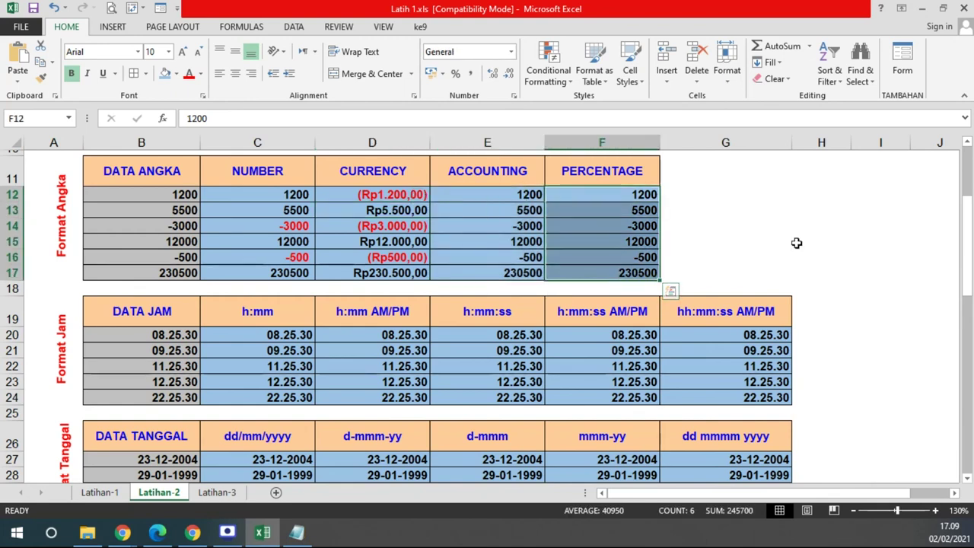
pyautogui.scroll(-1, 794, 243)
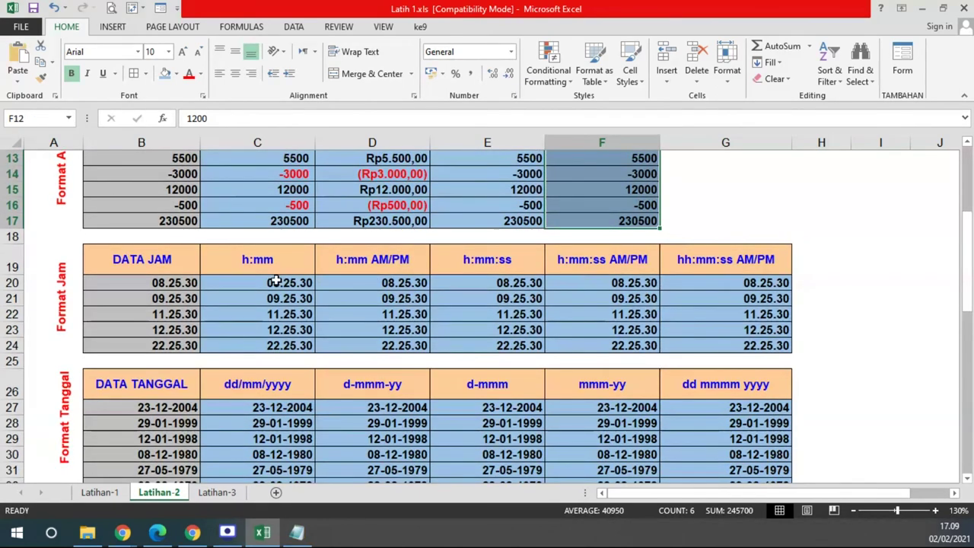
pyautogui.moveTo(274, 283); pyautogui.dragTo(275, 346)
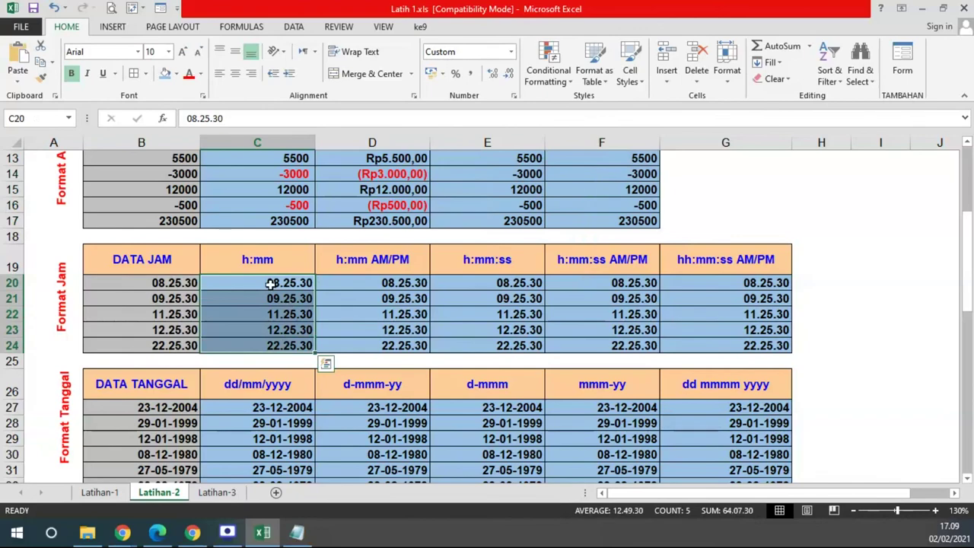
# Give C20:C24 the custom h:mm code so the times read 8:25 to 22:25.
pyautogui.rightClick(266, 287)
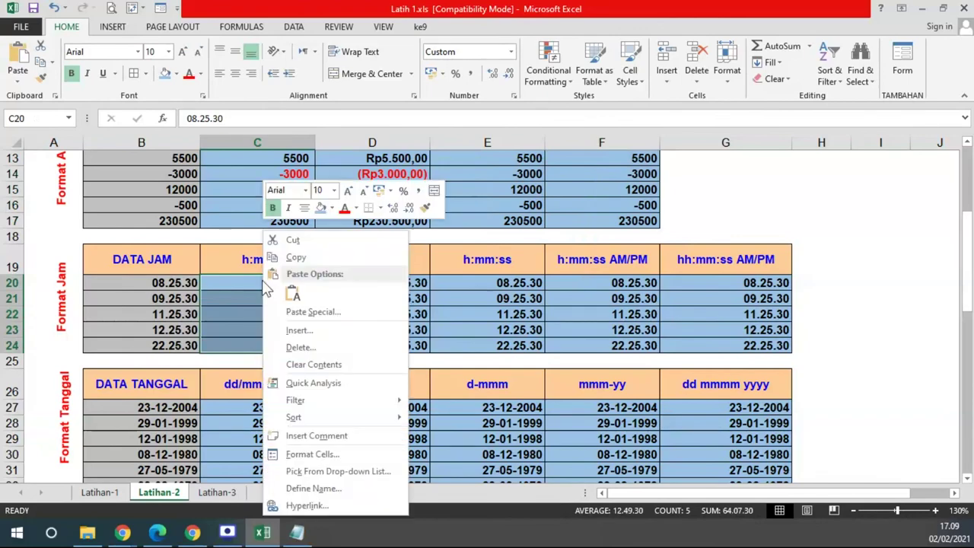
pyautogui.click(323, 453)
pyautogui.moveTo(287, 200); pyautogui.dragTo(661, 131)
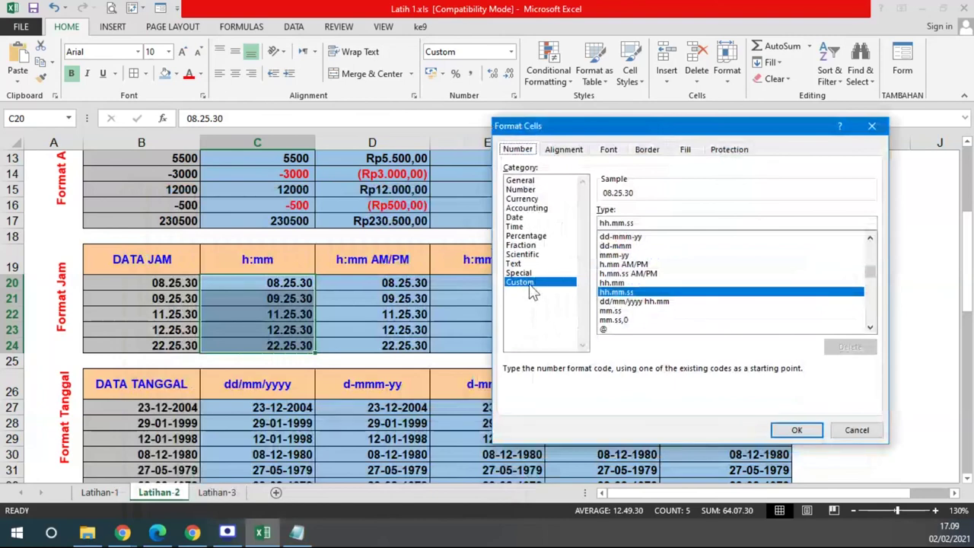
pyautogui.doubleClick(616, 223)
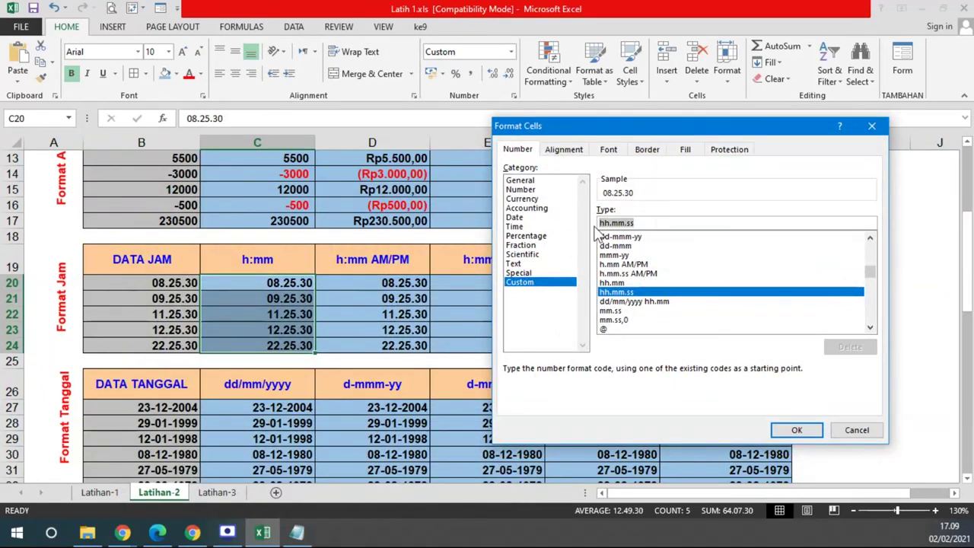
pyautogui.press('BackSpace')
pyautogui.write('h:mm')
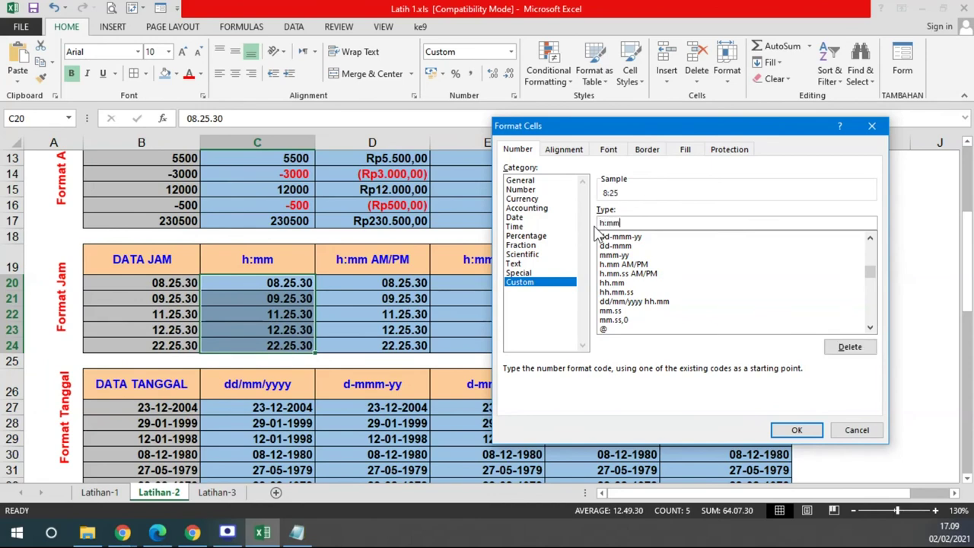
pyautogui.press('Return')
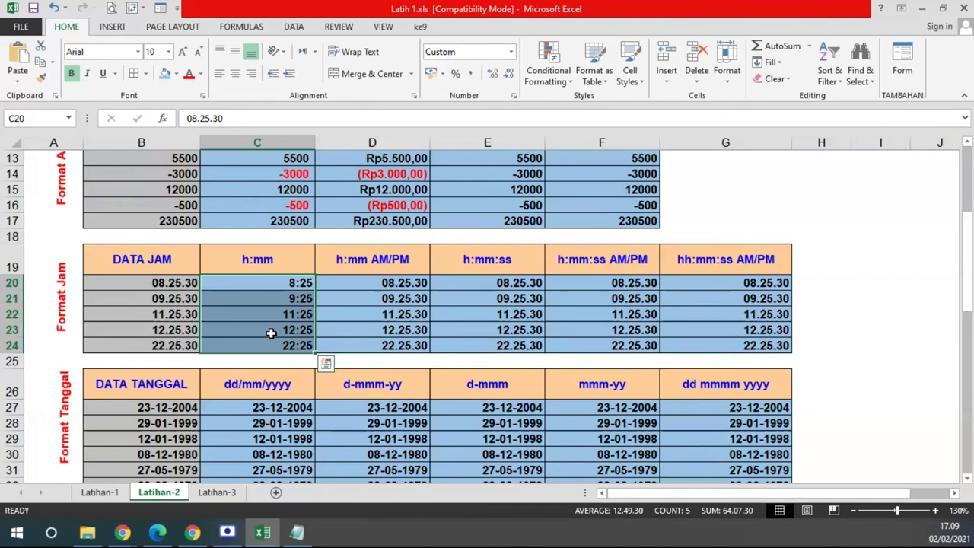
pyautogui.click(161, 283)
pyautogui.moveTo(161, 283); pyautogui.dragTo(152, 343)
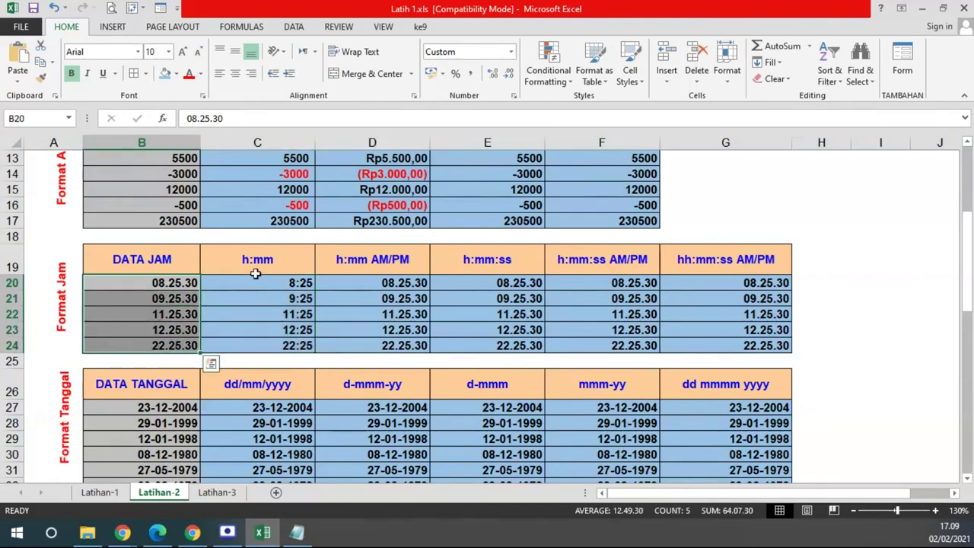
# Give the D20:D24 times the custom code hh:mm AM/PM so they show 08:25 AM to 10:25 PM.
pyautogui.moveTo(295, 283); pyautogui.dragTo(285, 348)
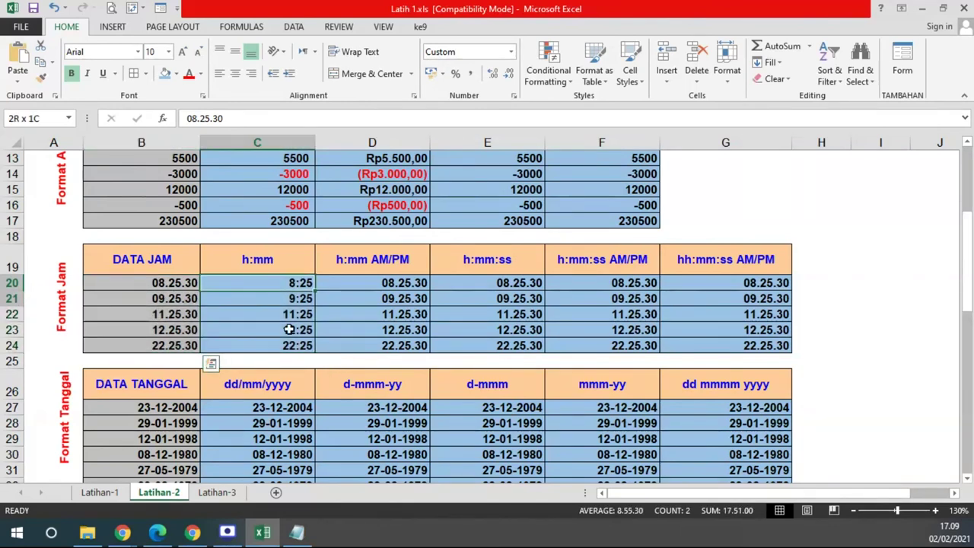
pyautogui.moveTo(372, 283); pyautogui.dragTo(367, 345)
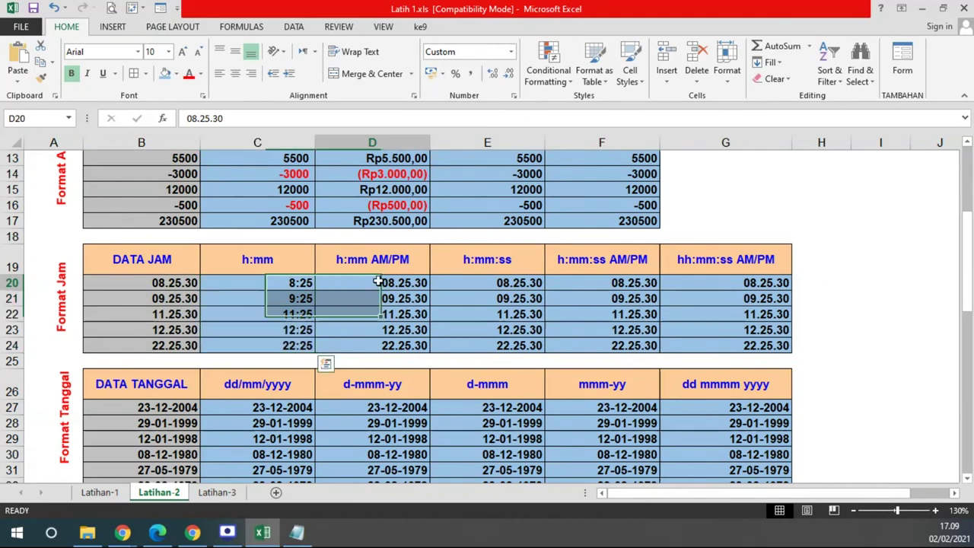
pyautogui.rightClick(368, 346)
pyautogui.click(437, 276)
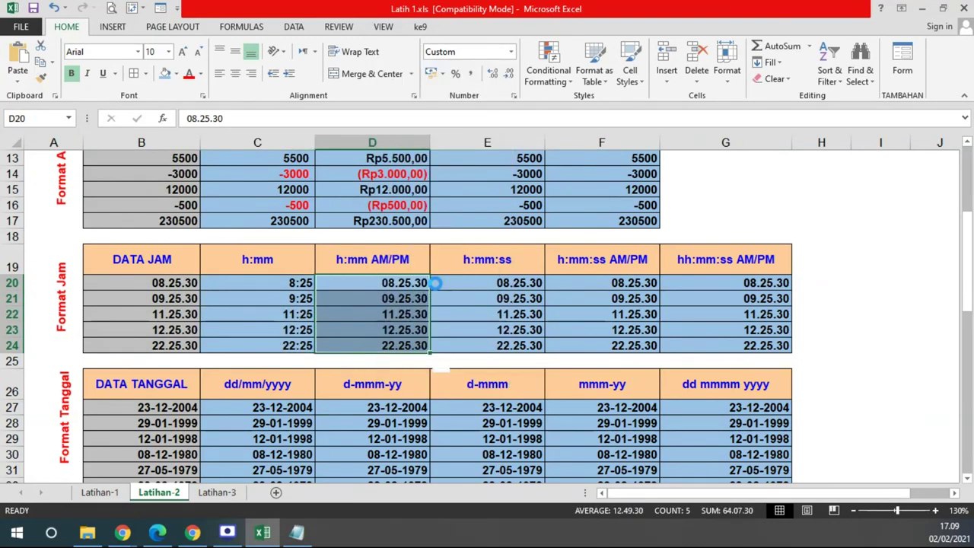
pyautogui.moveTo(417, 129); pyautogui.dragTo(631, 114)
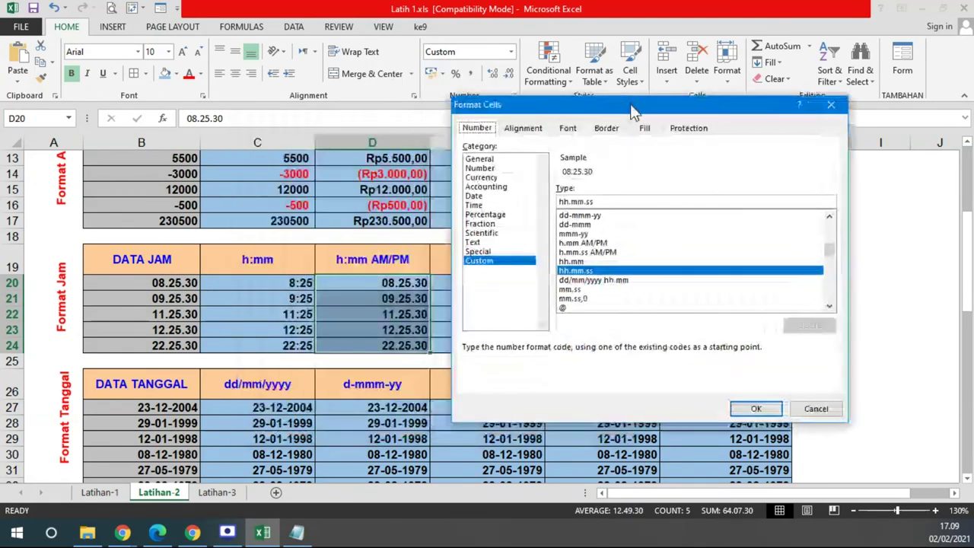
pyautogui.doubleClick(612, 201)
pyautogui.click(602, 201)
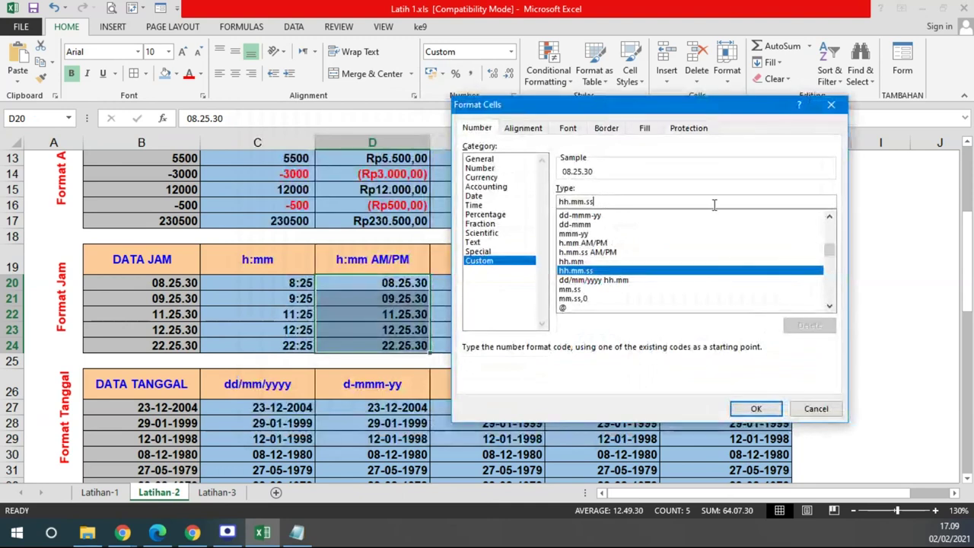
pyautogui.press('BackSpace')
pyautogui.press('BackSpace')
pyautogui.press('BackSpace')
pyautogui.write(':mm A')
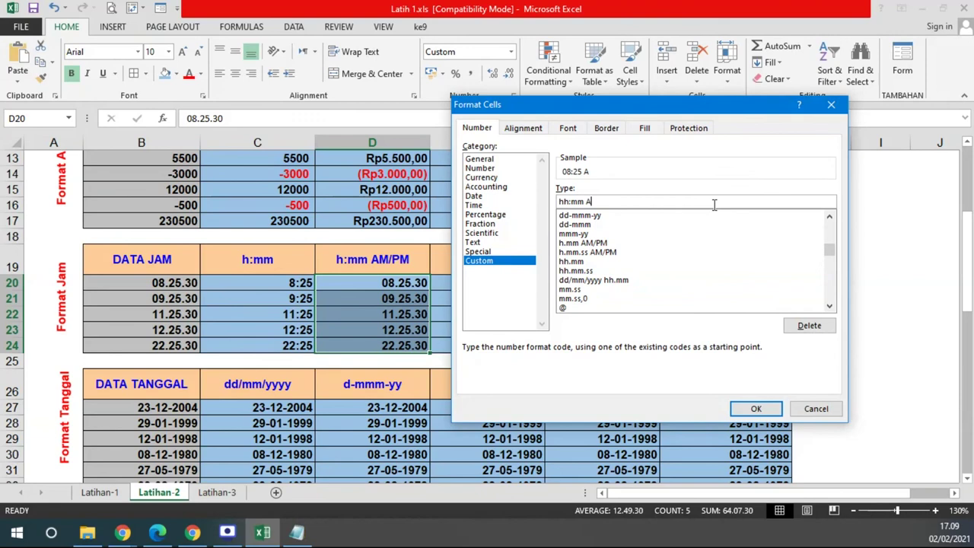
pyautogui.write('M/PM')
pyautogui.press('Return')
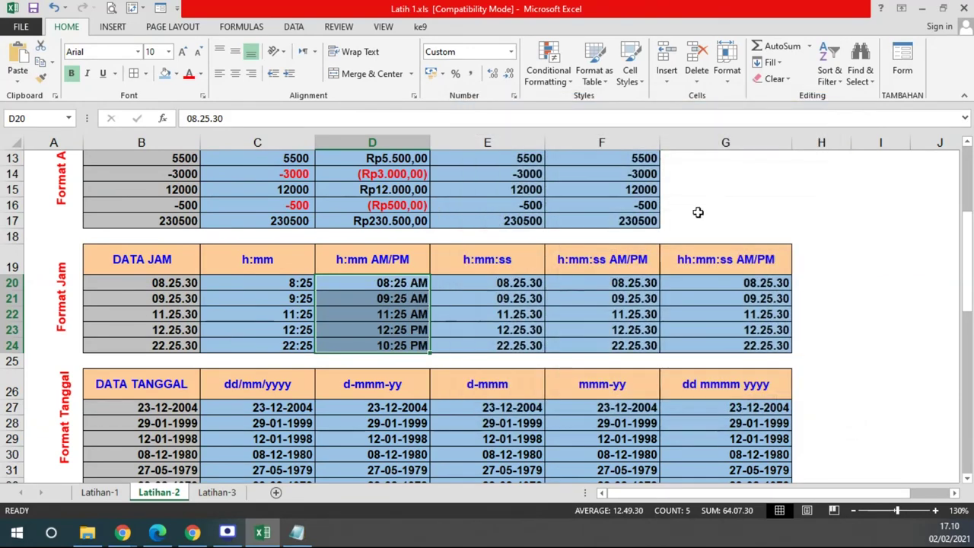
pyautogui.click(403, 280)
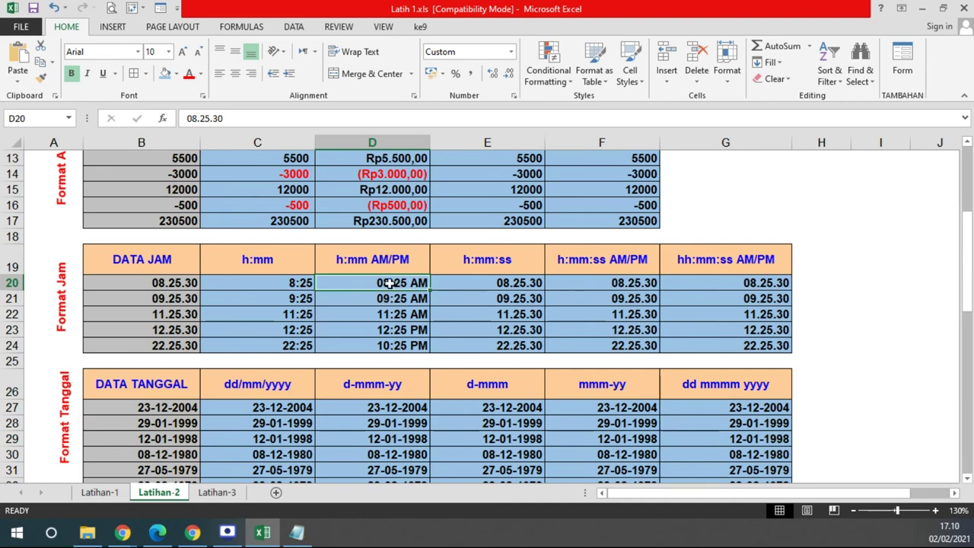
# Change the hour in D20 from 08 to 20 so it reads 08:25 PM.
pyautogui.doubleClick(392, 282)
pyautogui.press('BackSpace')
pyautogui.press('BackSpace')
pyautogui.write('20')
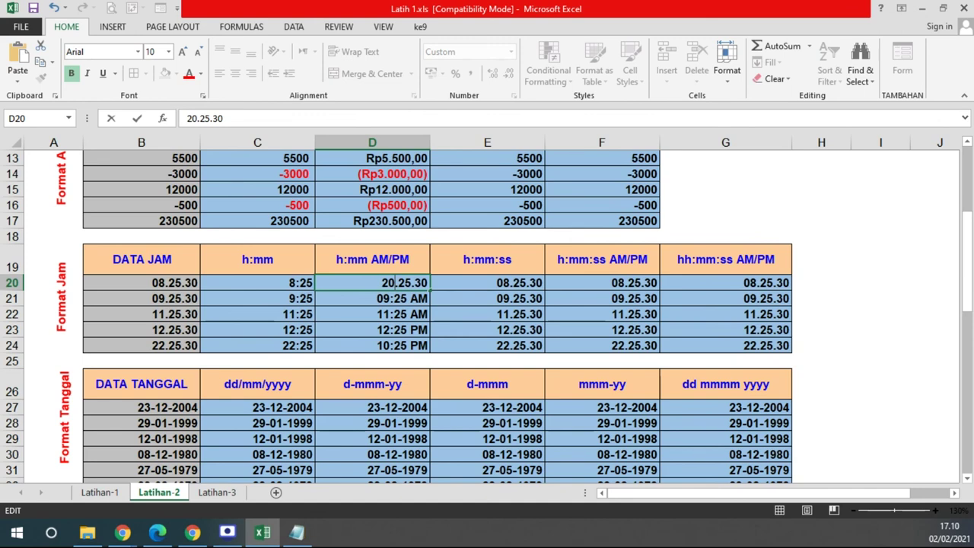
pyautogui.press('Return')
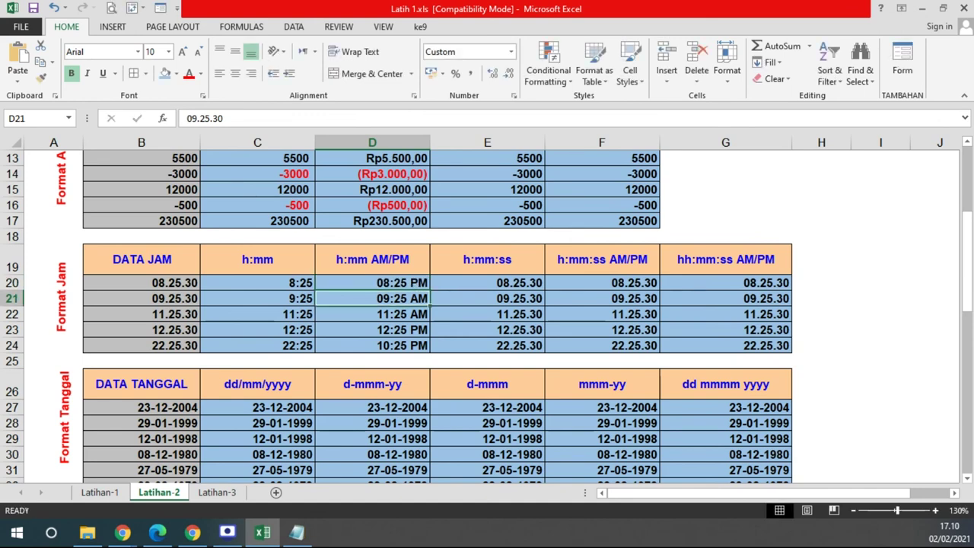
pyautogui.click(417, 287)
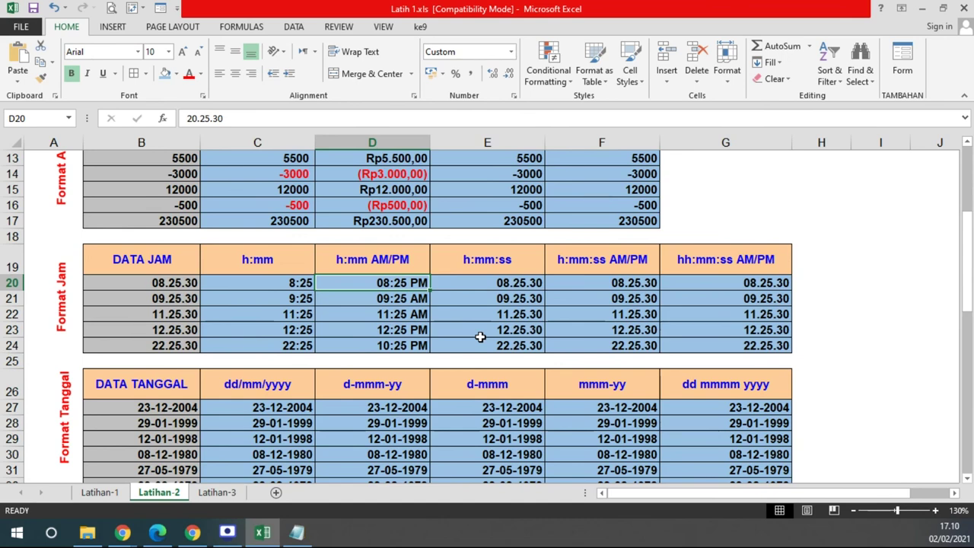
# Paste the copied times over the DATA JAM cells B20:B24 and the h:mm cells C20:C24.
pyautogui.moveTo(180, 287); pyautogui.dragTo(180, 345)
pyautogui.hotkey('ctrl', 'c')
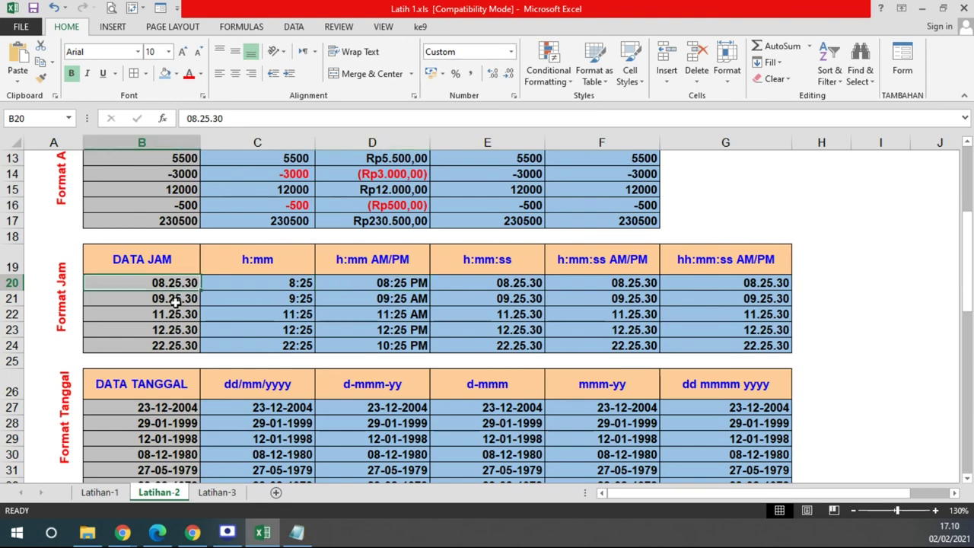
pyautogui.scroll(3, 224, 257)
pyautogui.moveTo(159, 288); pyautogui.dragTo(149, 366)
pyautogui.scroll(-2, 411, 303)
pyautogui.scroll(-3, 412, 303)
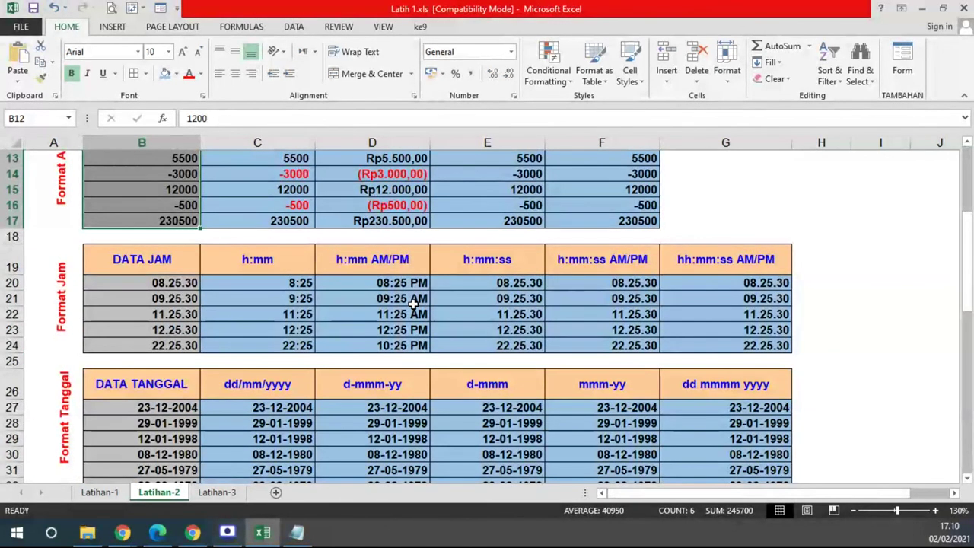
pyautogui.scroll(1, 418, 298)
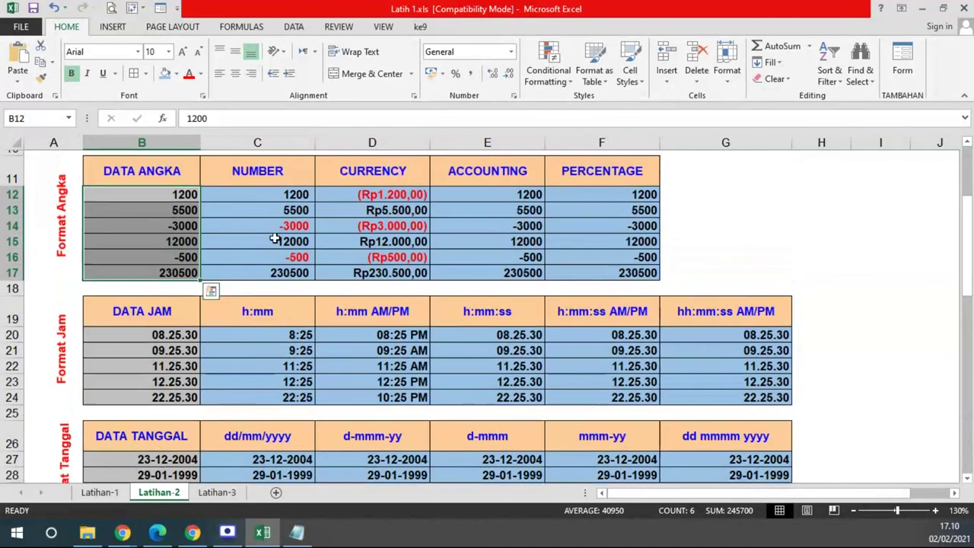
pyautogui.moveTo(271, 195); pyautogui.dragTo(370, 274)
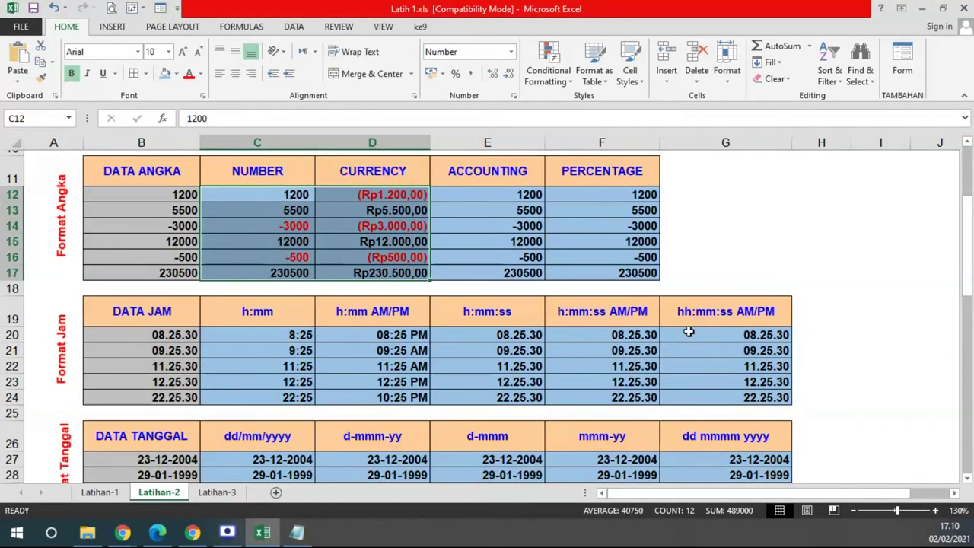
pyautogui.moveTo(169, 193); pyautogui.dragTo(174, 272)
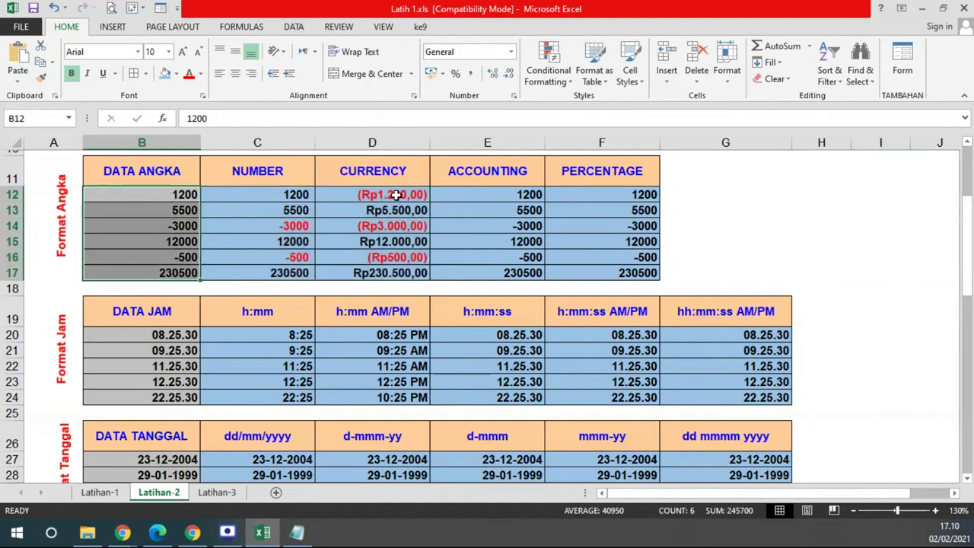
pyautogui.moveTo(396, 195); pyautogui.dragTo(357, 272)
pyautogui.moveTo(141, 336); pyautogui.dragTo(142, 397)
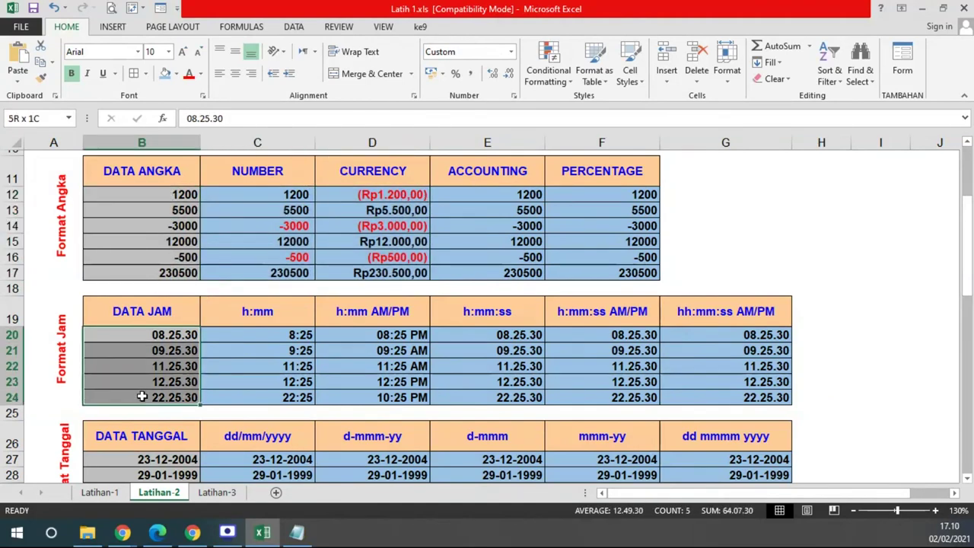
pyautogui.hotkey('ctrl', 'v')
pyautogui.moveTo(275, 336); pyautogui.dragTo(272, 397)
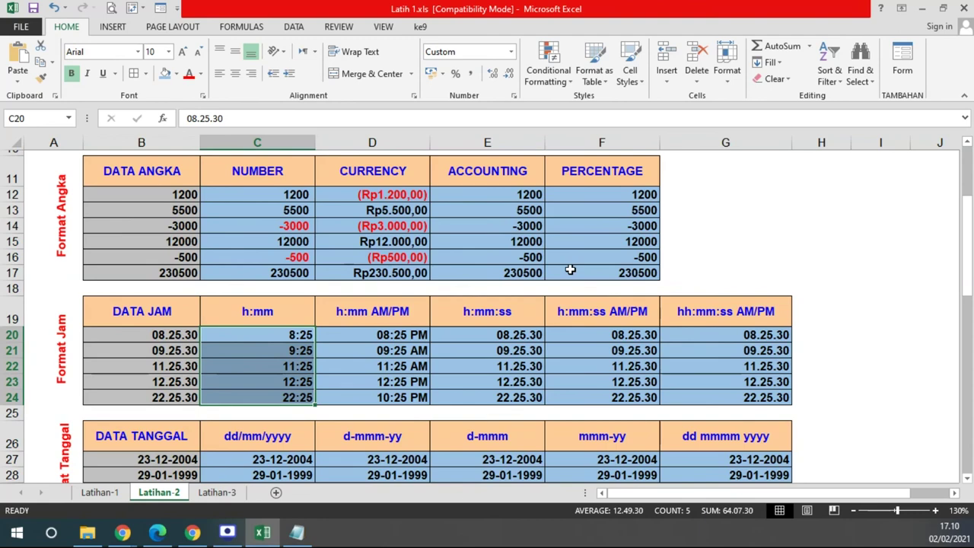
pyautogui.scroll(-2, 570, 269)
pyautogui.hotkey('ctrl', 'v')
pyautogui.moveTo(260, 365); pyautogui.dragTo(258, 439)
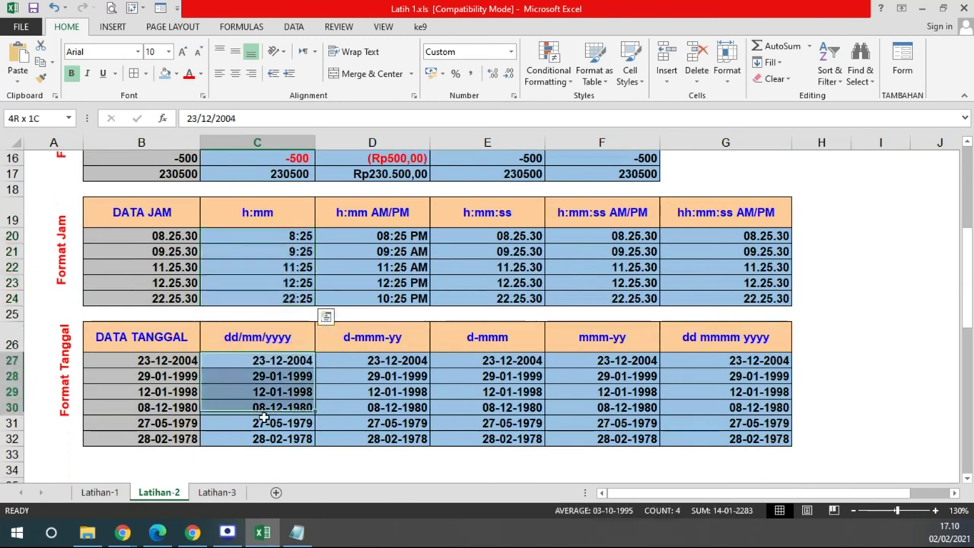
# Change the date column's custom code from dd-mm-yyyy to dd/mm/yyyy, showing 23/12/2004.
pyautogui.rightClick(268, 443)
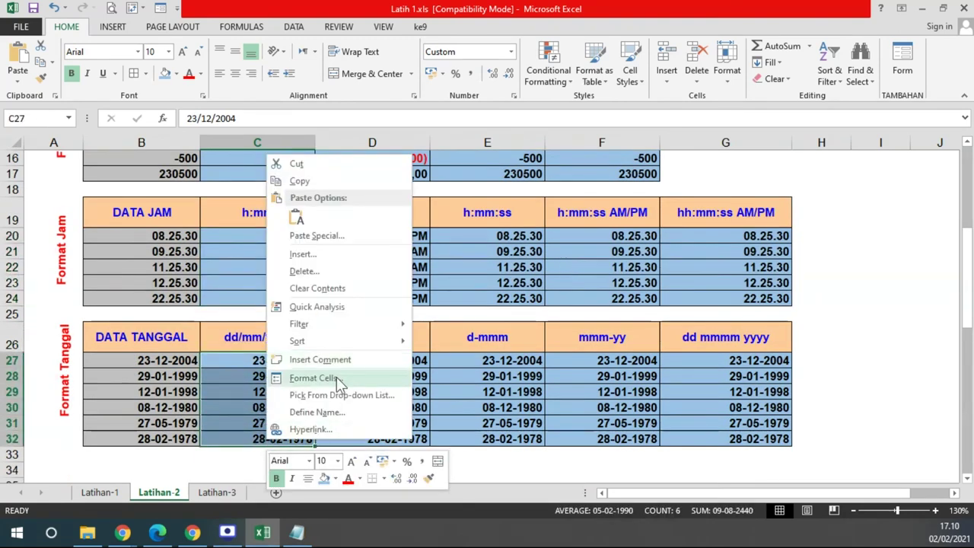
pyautogui.click(336, 376)
pyautogui.moveTo(369, 207); pyautogui.dragTo(744, 152)
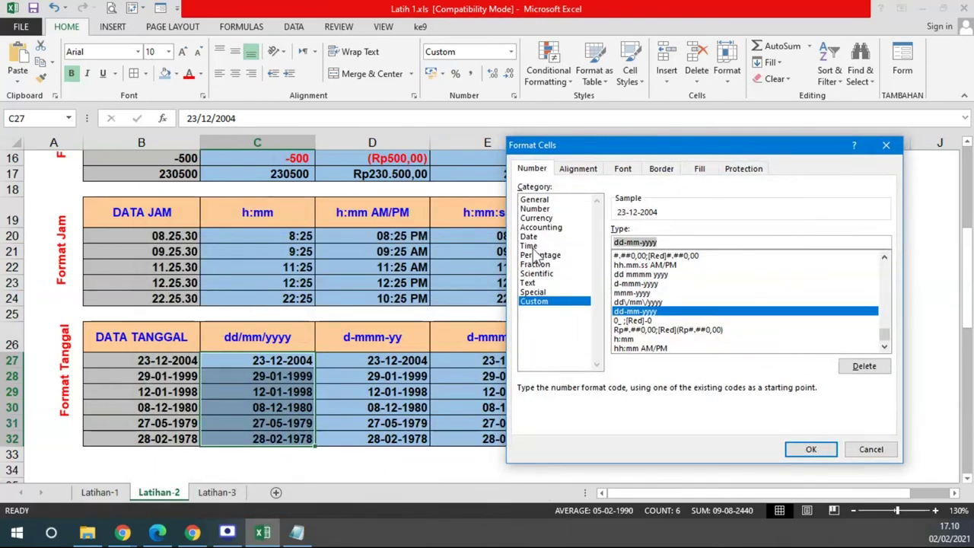
pyautogui.click(676, 239)
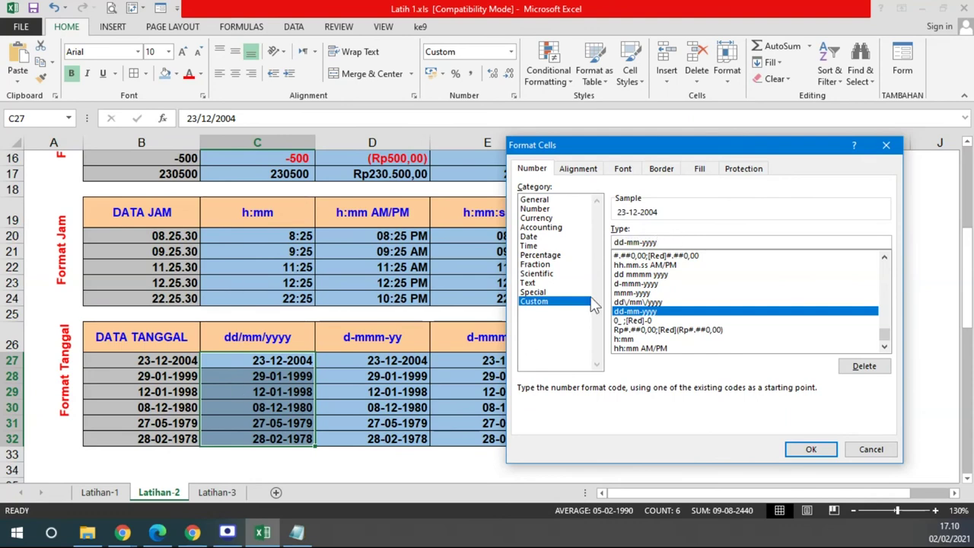
pyautogui.press('BackSpace')
pyautogui.write('/')
pyautogui.press('Delete')
pyautogui.write('/')
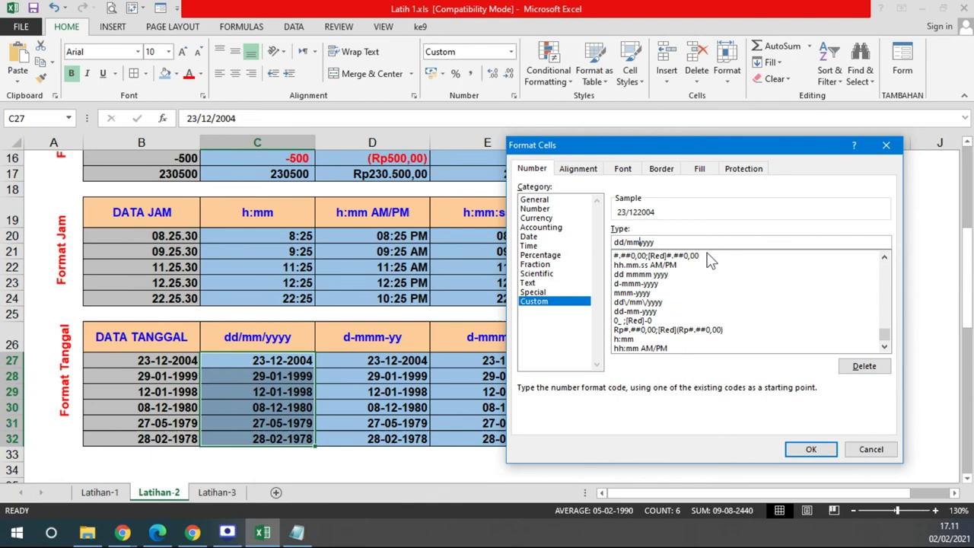
pyautogui.press('Return')
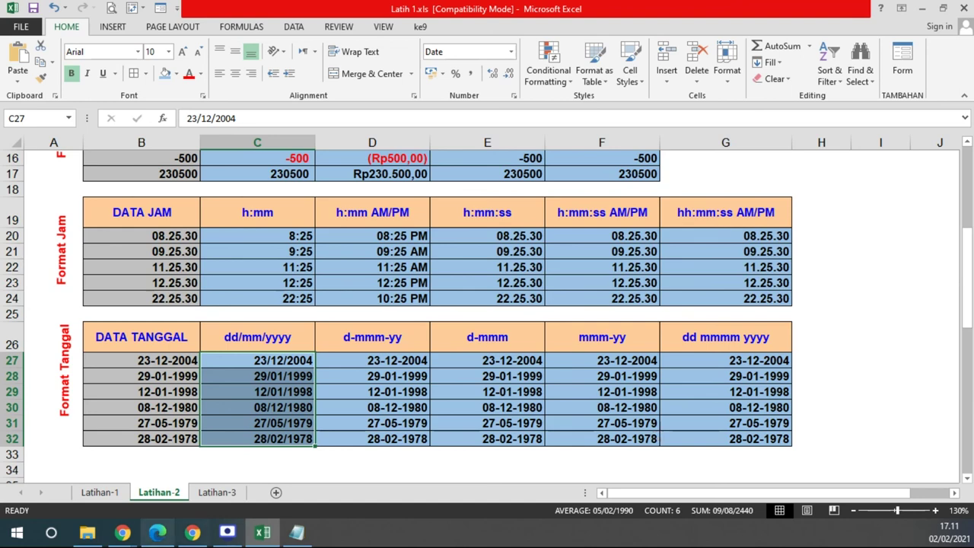
pyautogui.click(218, 492)
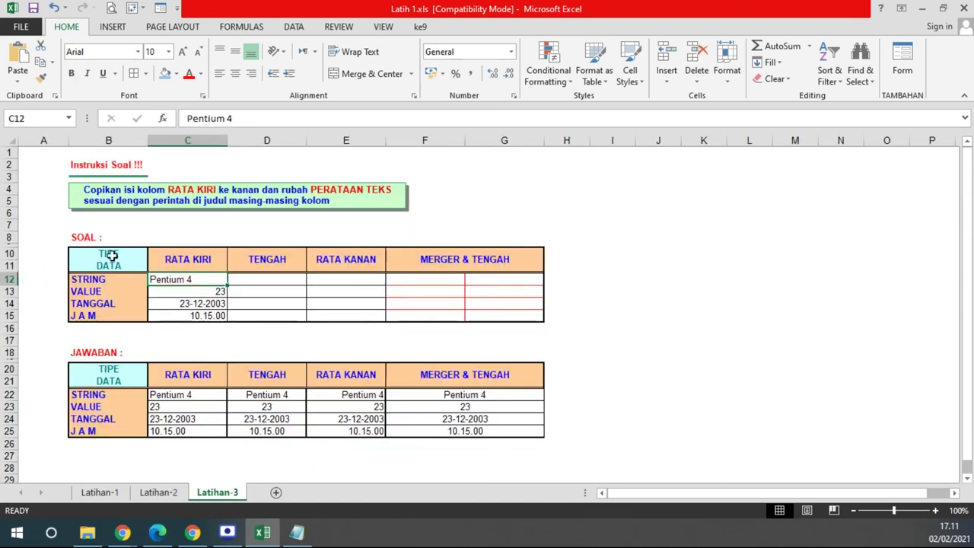
# Select the Latihan-3 SOAL table B10:G15 and zoom in to inspect the alignment exercise.
pyautogui.moveTo(108, 260); pyautogui.dragTo(495, 315)
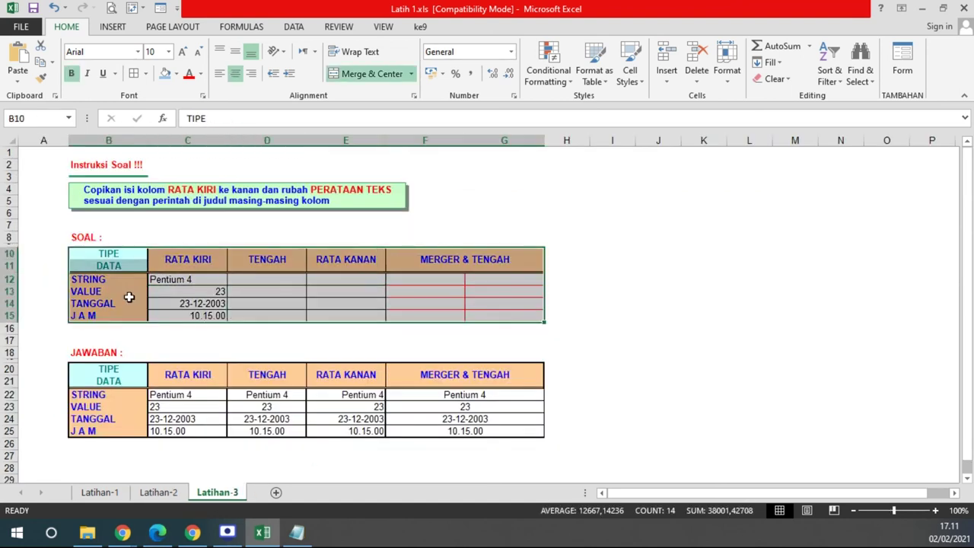
pyautogui.keyDown('ctrl'); pyautogui.scroll(1, 130, 294); pyautogui.keyUp('ctrl')
pyautogui.keyDown('ctrl'); pyautogui.scroll(2, 130, 294); pyautogui.keyUp('ctrl')
pyautogui.keyDown('ctrl'); pyautogui.scroll(2, 130, 297); pyautogui.keyUp('ctrl')
pyautogui.click(373, 309)
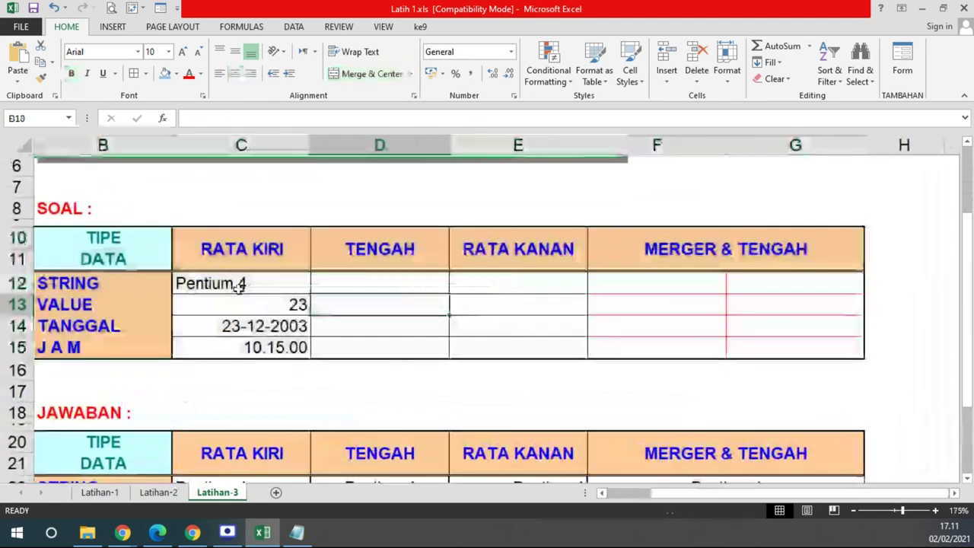
pyautogui.hscroll(-1, 338, 371)
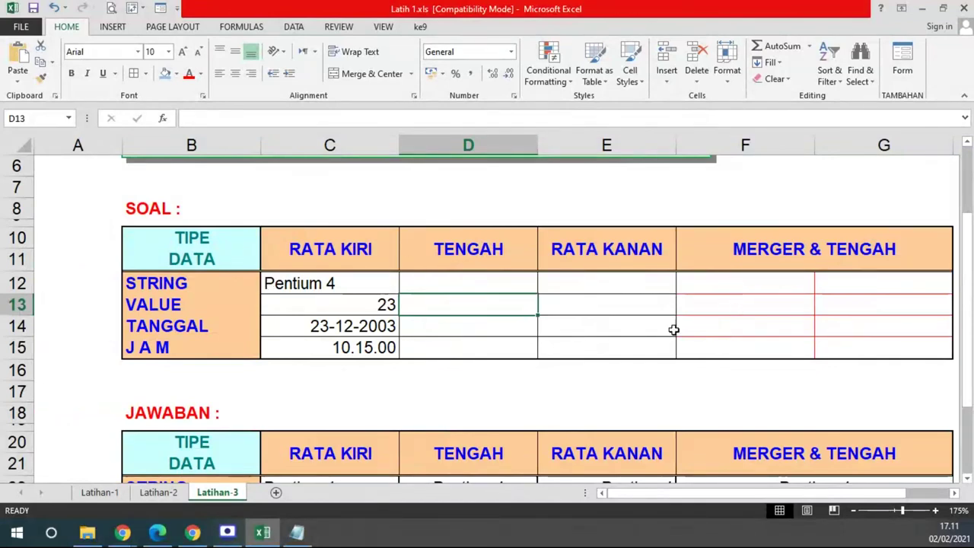
pyautogui.click(465, 368)
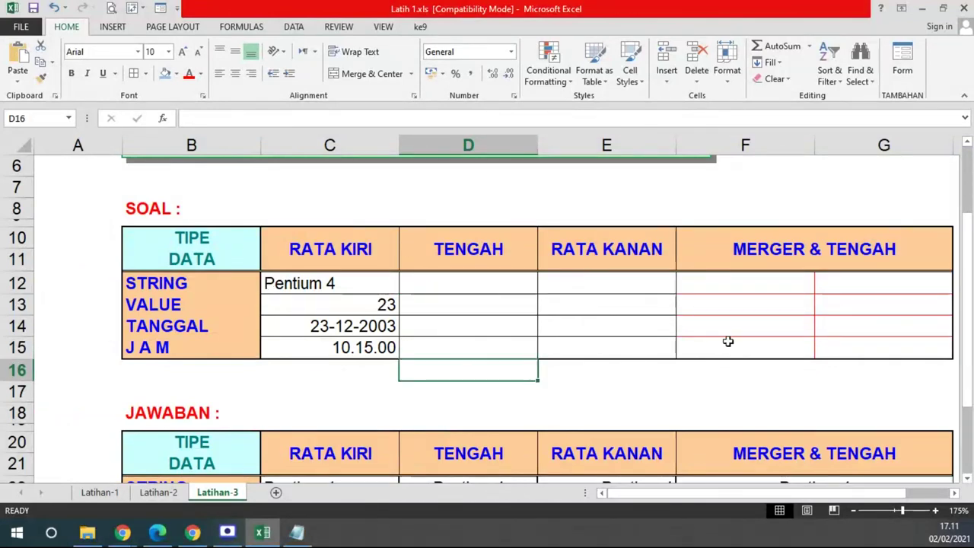
pyautogui.scroll(-2, 728, 341)
pyautogui.scroll(2, 728, 341)
pyautogui.scroll(1, 728, 341)
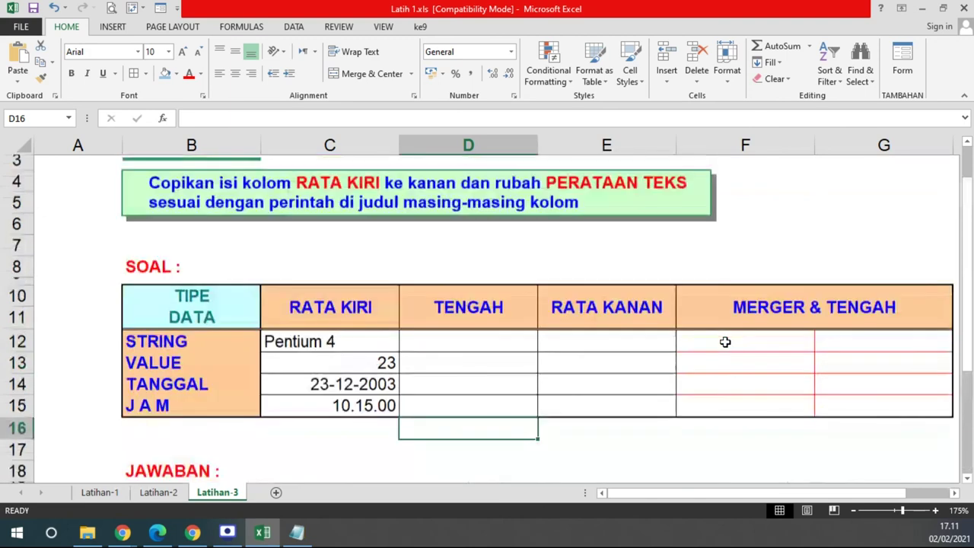